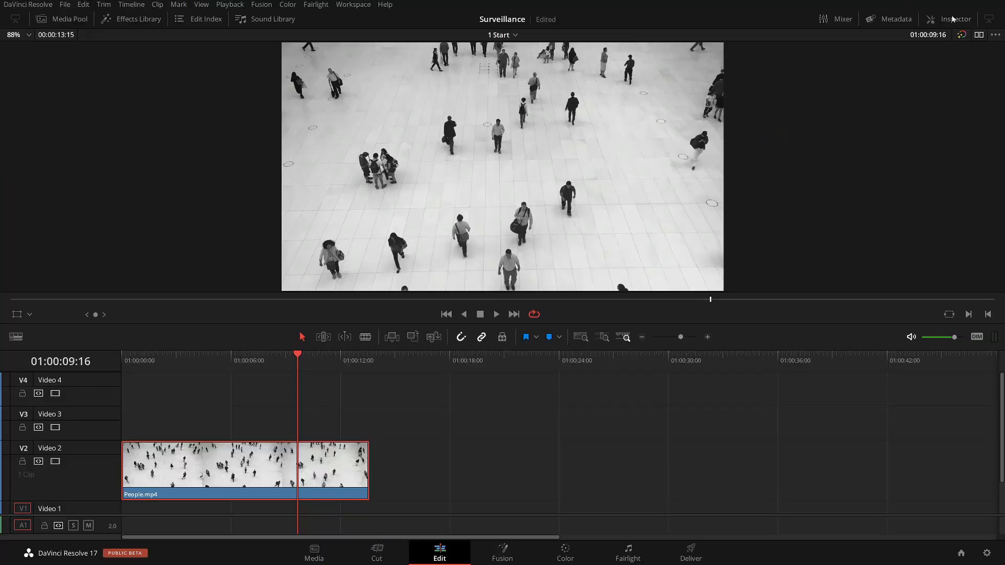
- Stabilize the People.mp4 clip in Perspective mode with Camera Lock enabled and check the steadied footage
left_click(953, 19)
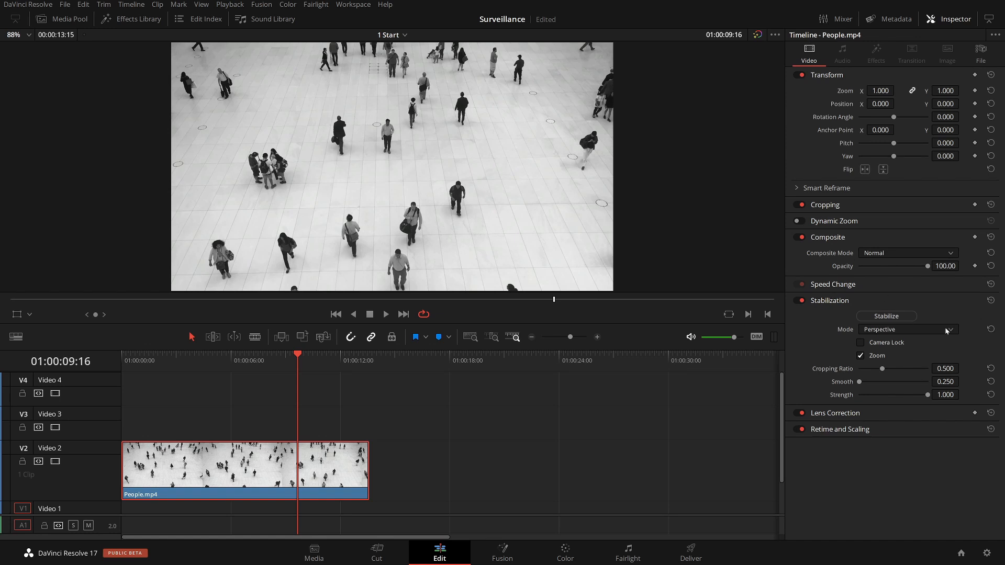
left_click(861, 343)
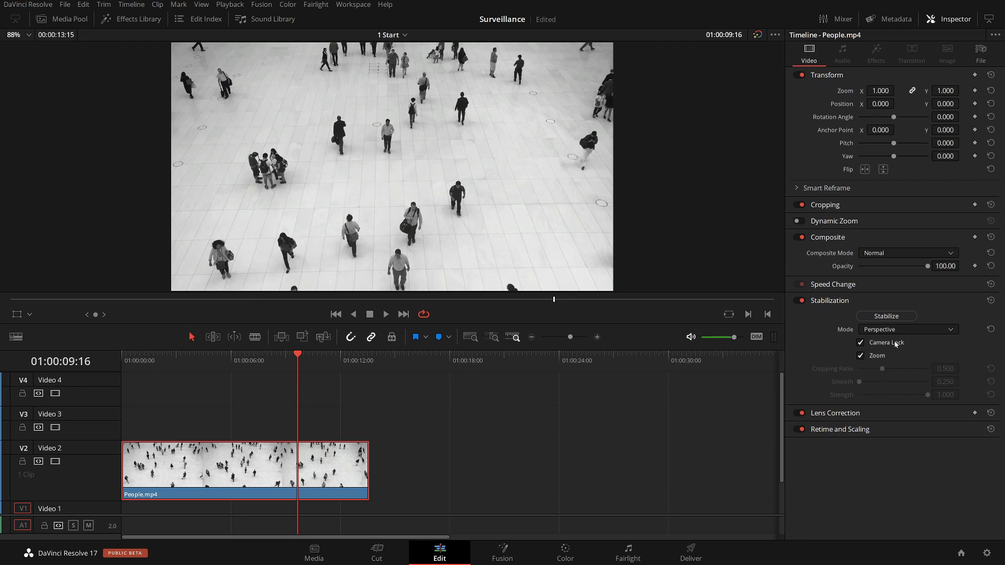
key("Home")
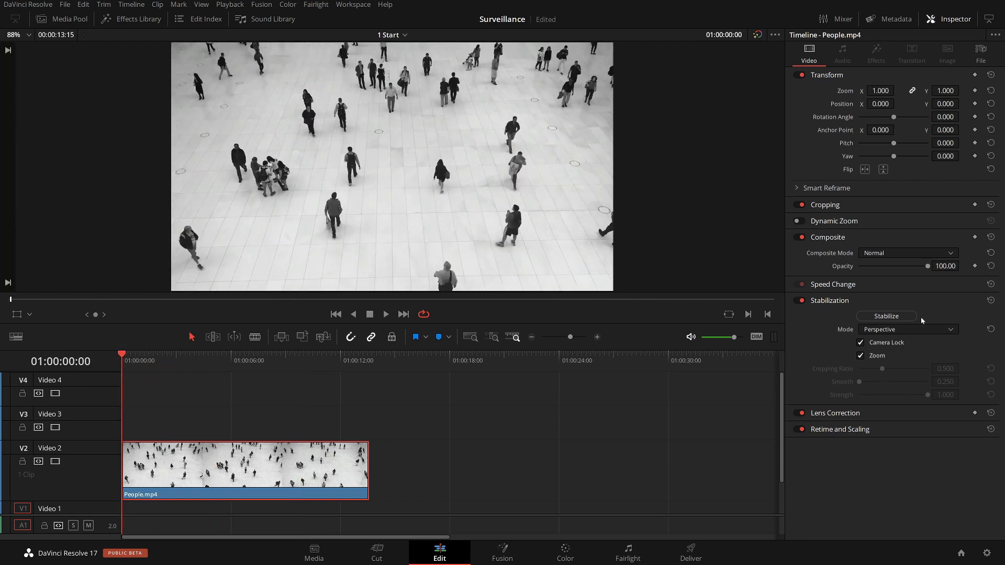
left_click(951, 333)
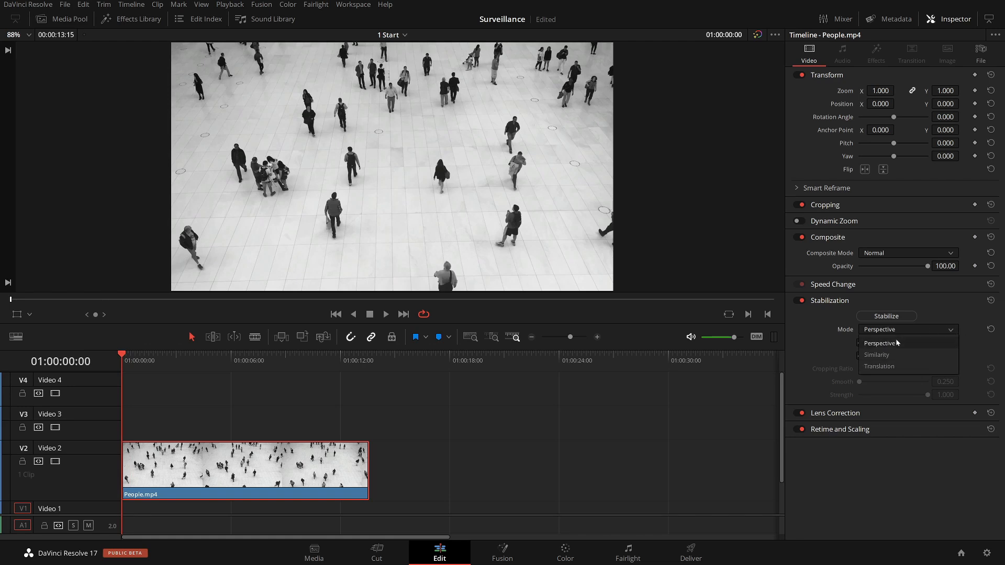
left_click(895, 347)
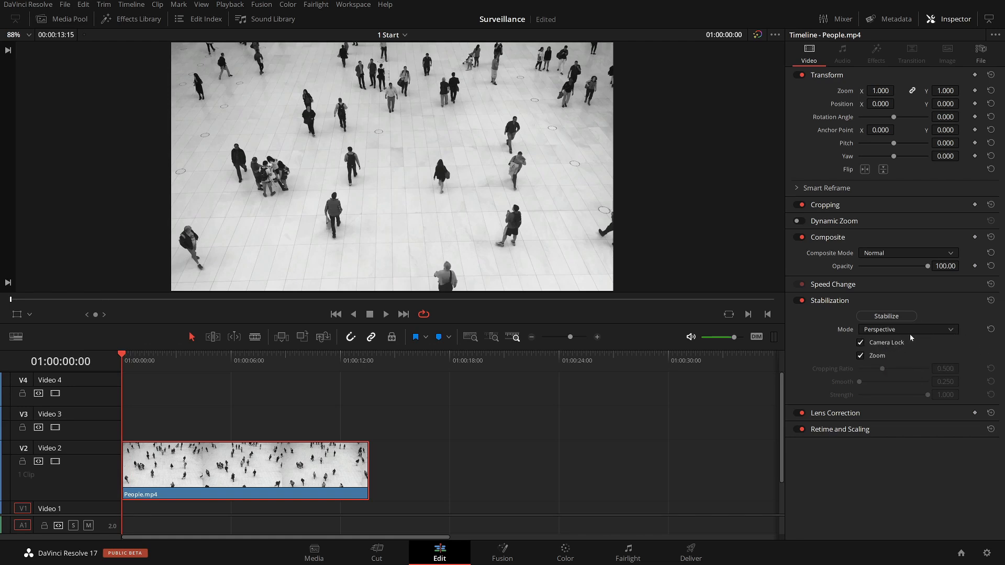
left_click_drag(207, 363, 123, 361)
left_click(887, 316)
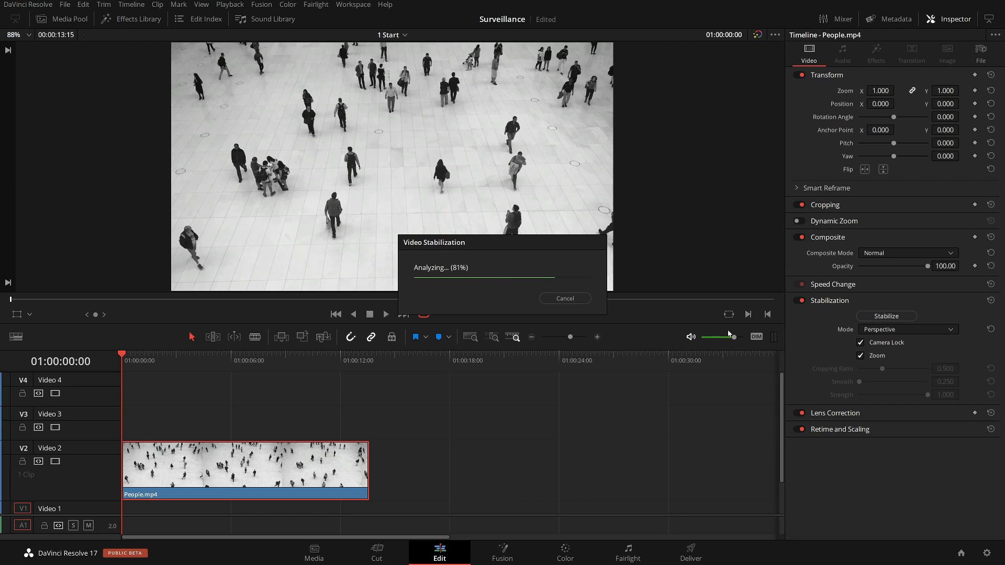
left_click_drag(124, 360, 260, 344)
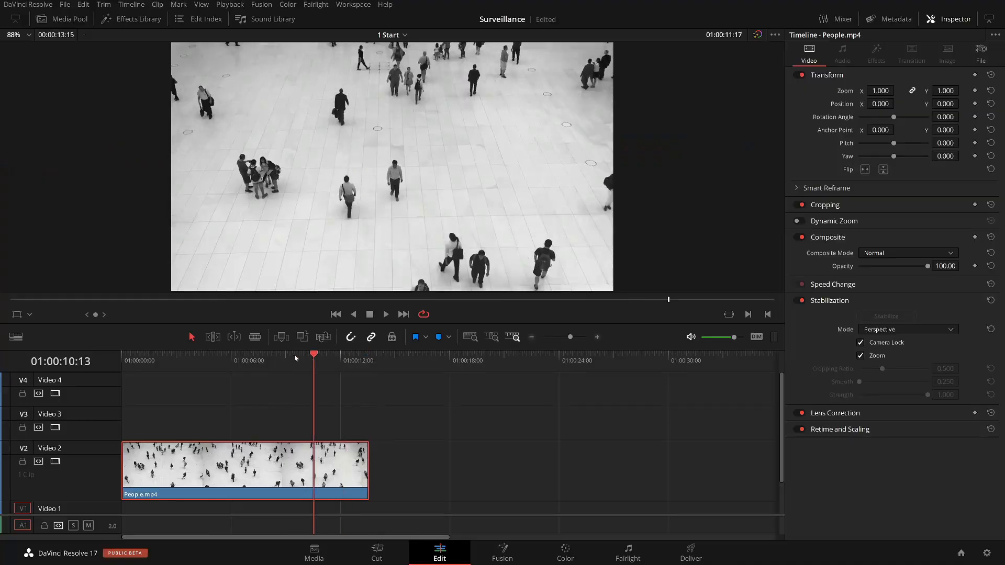
left_click_drag(294, 354, 123, 357)
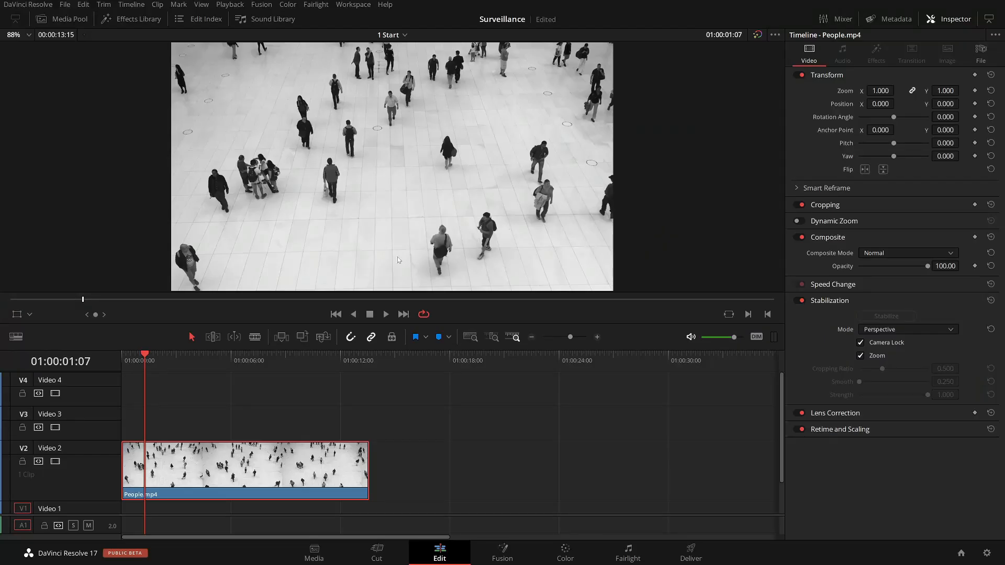
- Apply the False Color Resolve FX to the People.mp4 clip and scrub through the result
left_click(129, 19)
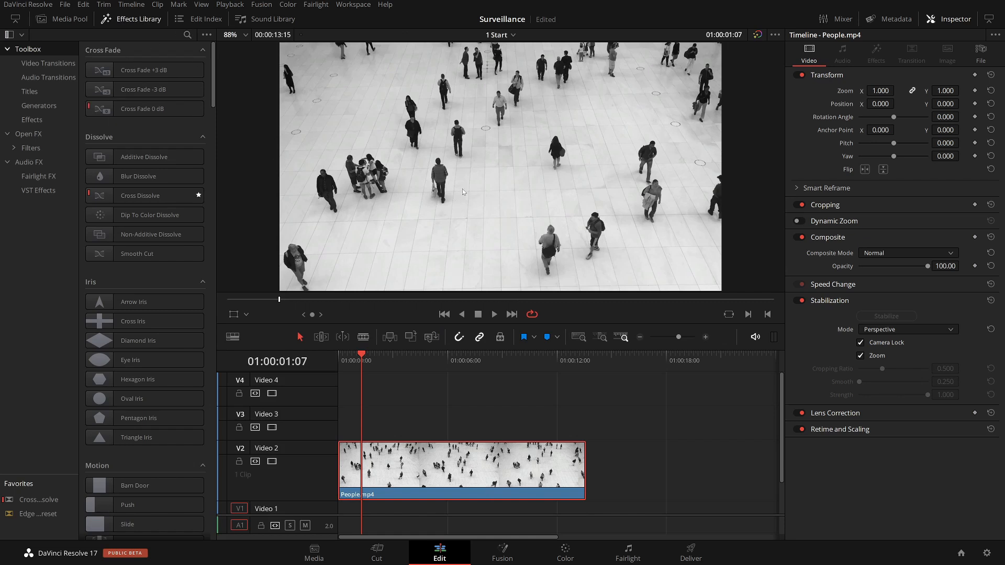
left_click(32, 119)
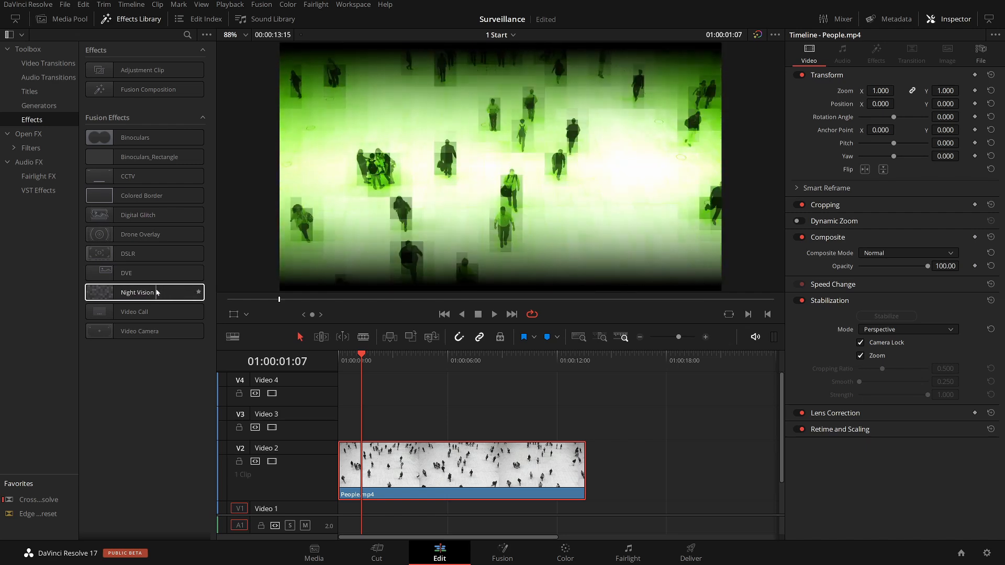
left_click(28, 133)
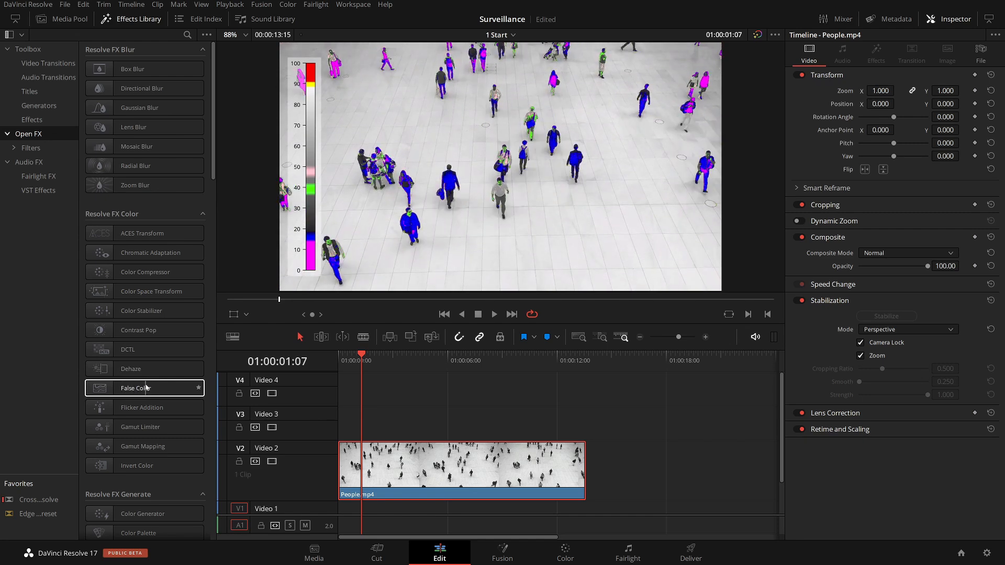
left_click_drag(146, 387, 475, 461)
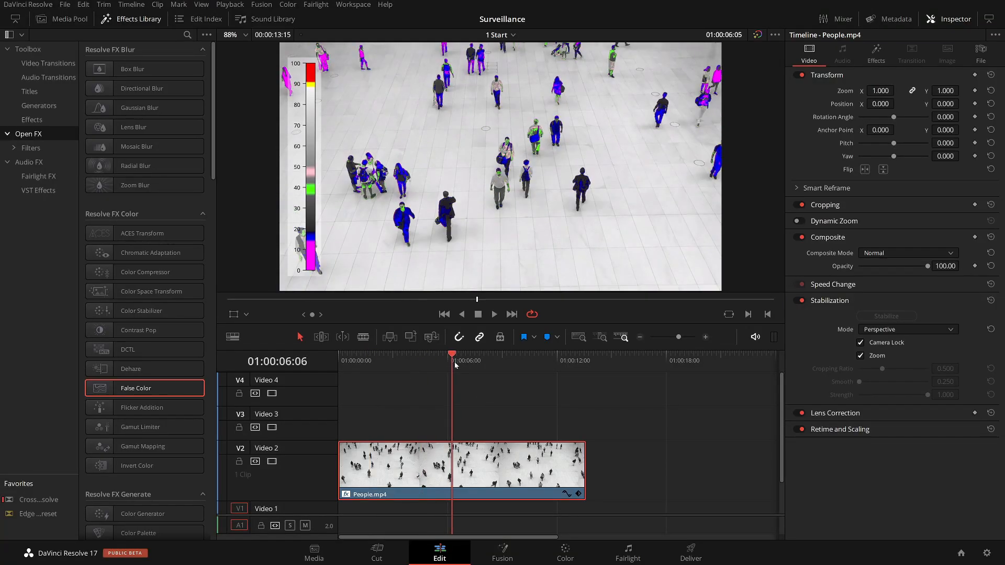
left_click_drag(455, 365, 477, 363)
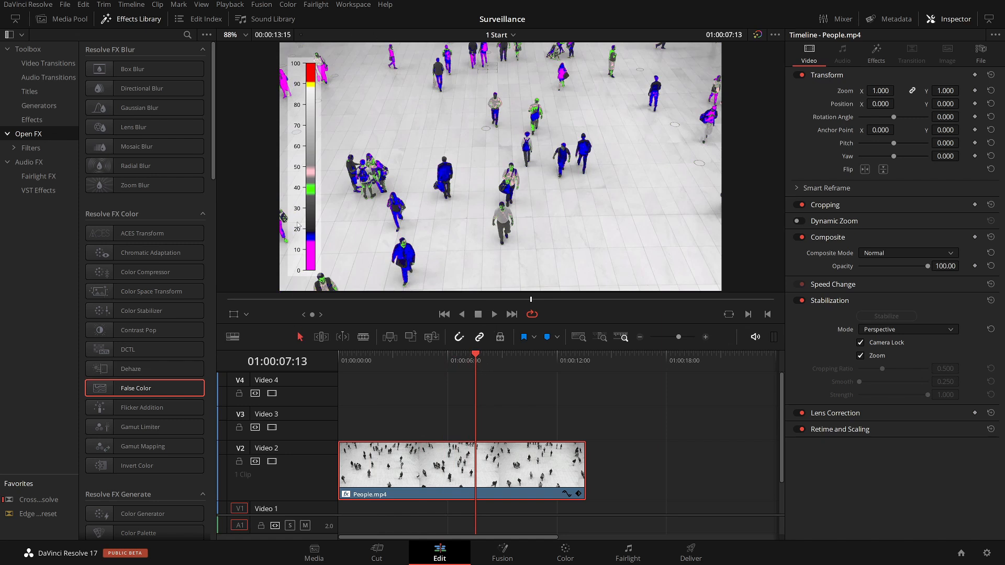
- Hide the scale overlay of the clip's False Color effect and save the project
left_click(873, 59)
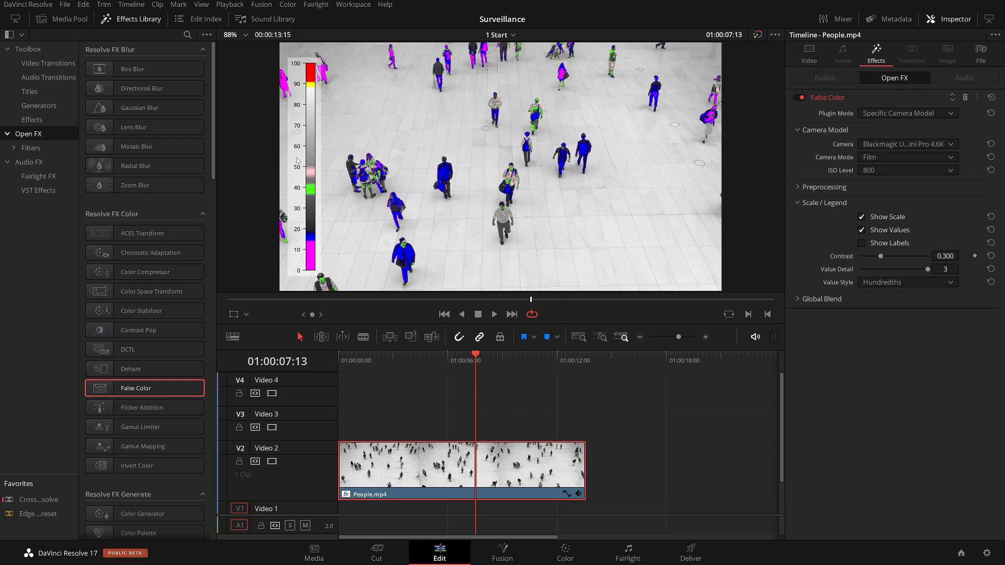
left_click(861, 217)
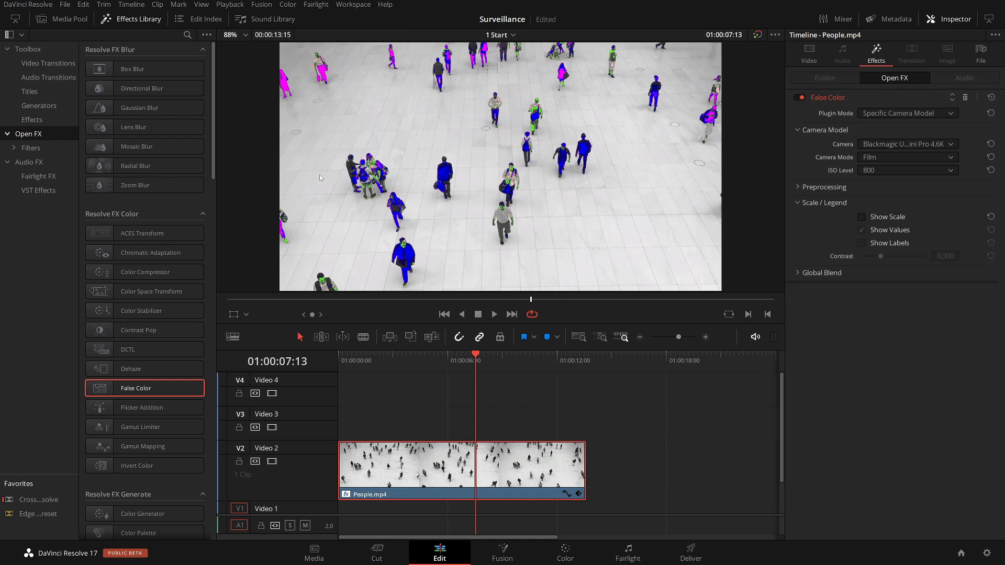
key("ctrl+s")
- Switch the False Color effect to Creative mode with the Low High Clip style and 3 color bands
left_click(925, 113)
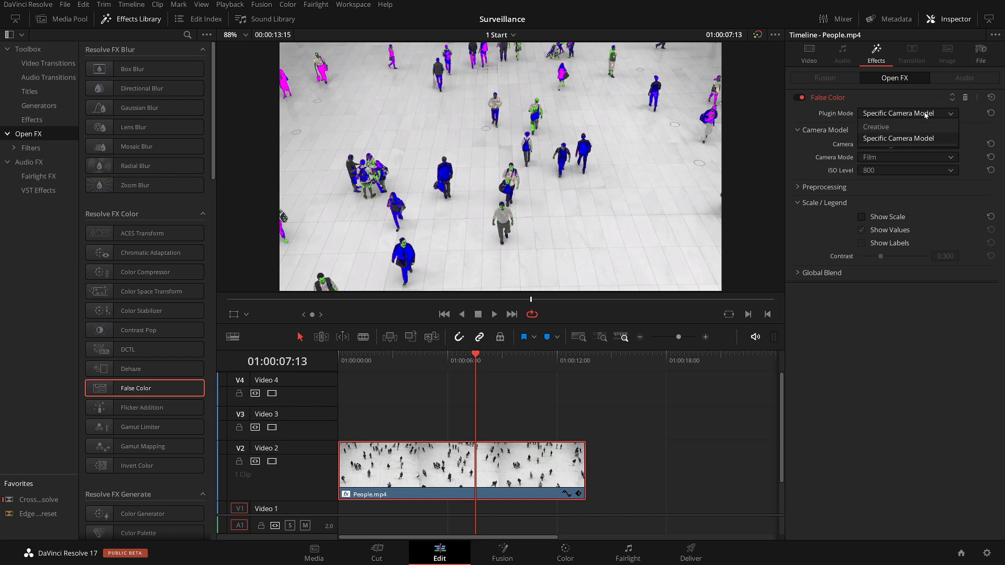
left_click(876, 127)
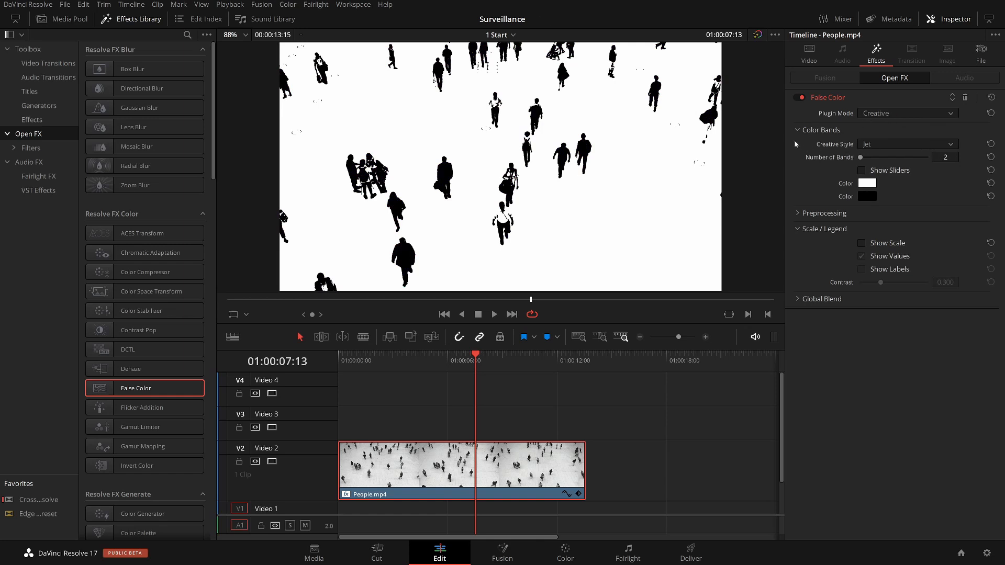
left_click(880, 144)
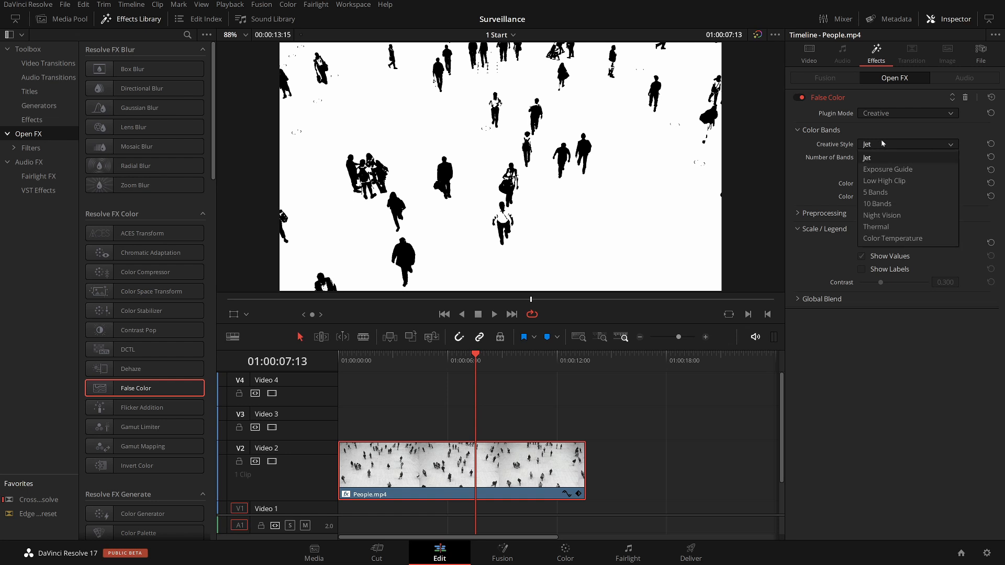
left_click(895, 181)
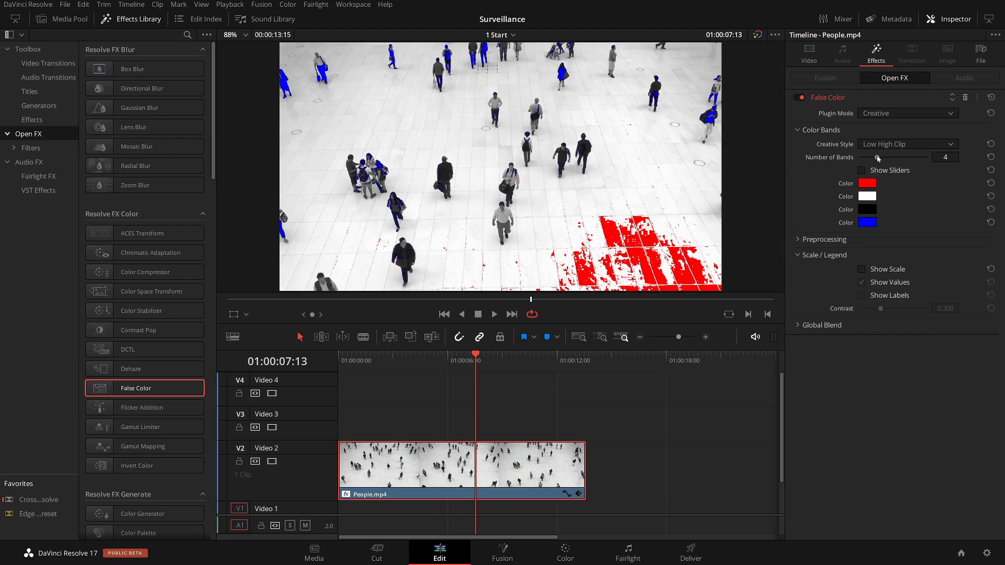
left_click_drag(878, 158, 873, 160)
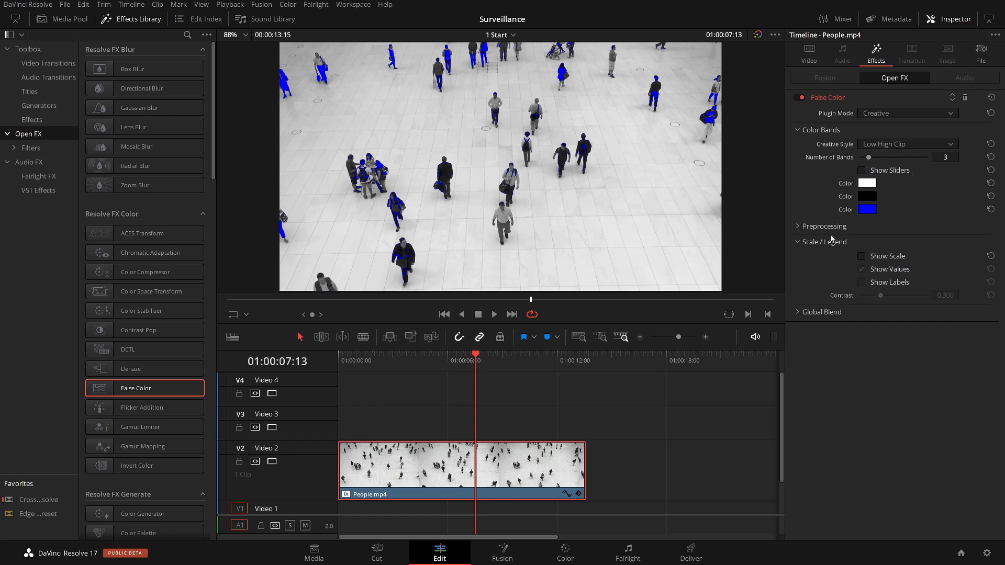
- Set the False Color preprocessing to a Black Level of 0.523 and a Gamma of 0.700
left_click(799, 228)
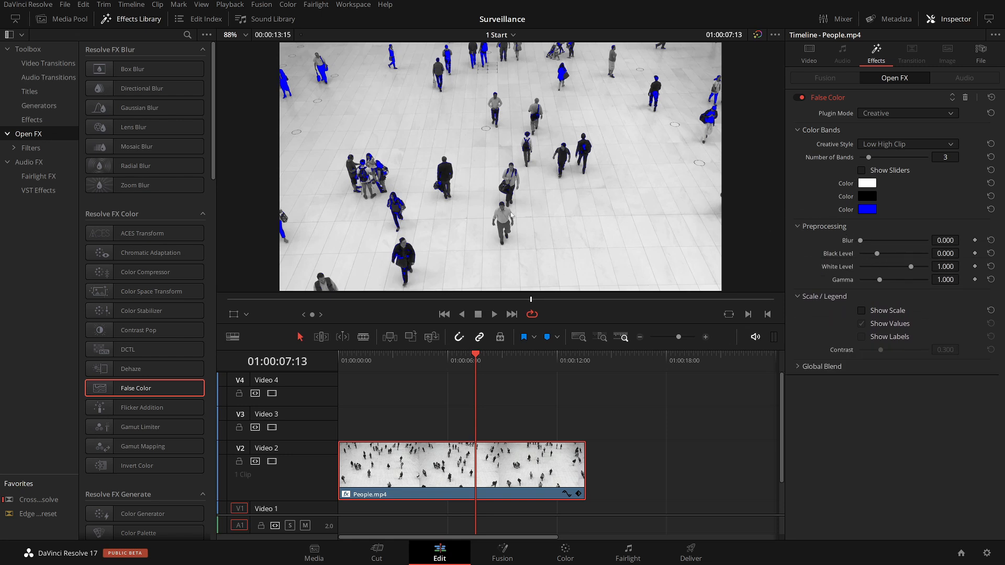
left_click_drag(879, 256, 892, 256)
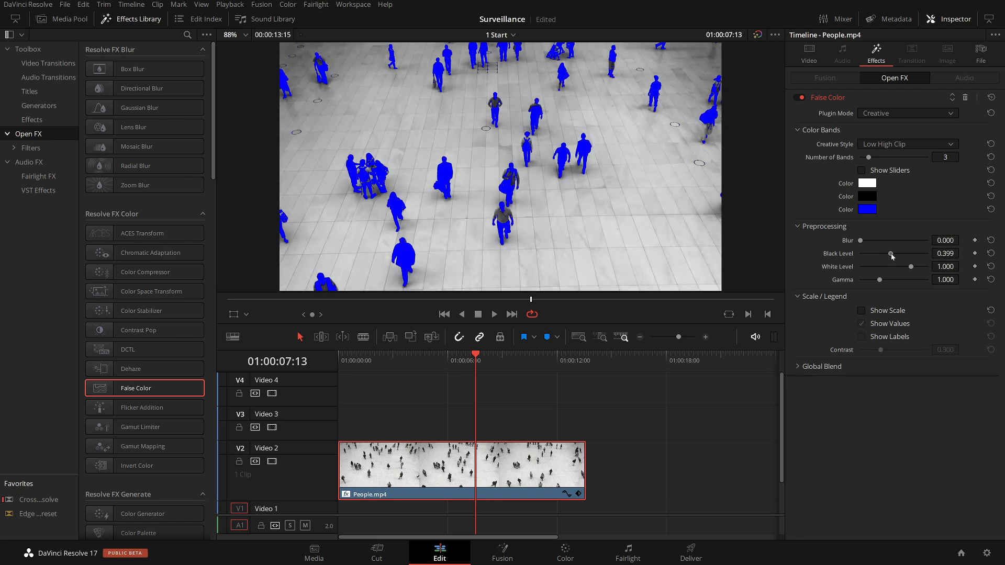
left_click_drag(894, 256, 895, 256)
left_click_drag(896, 255, 877, 283)
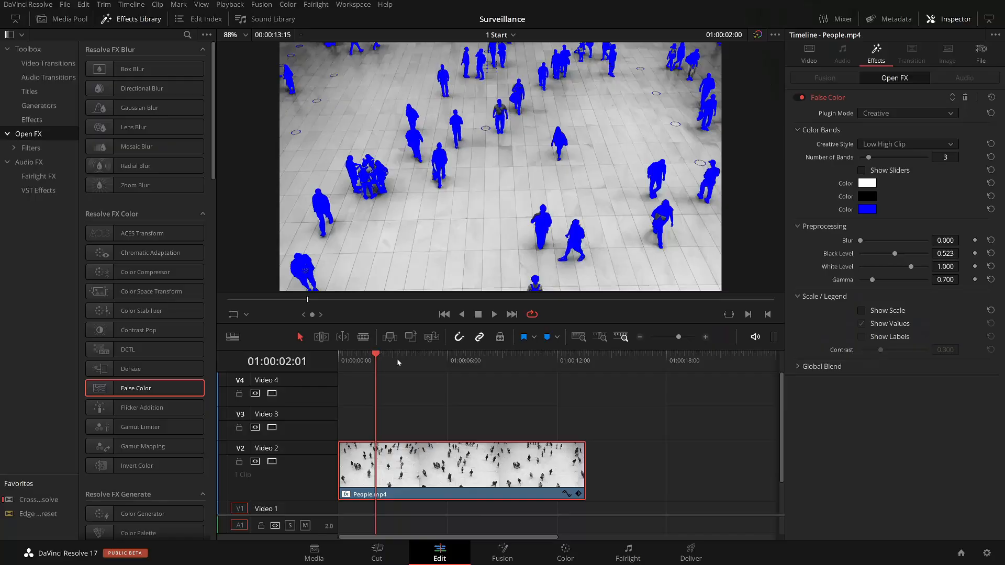
- Split the People.mp4 clip at 01:00:02:05 and remove False Color from the first part
key("ctrl+b")
left_click(361, 495)
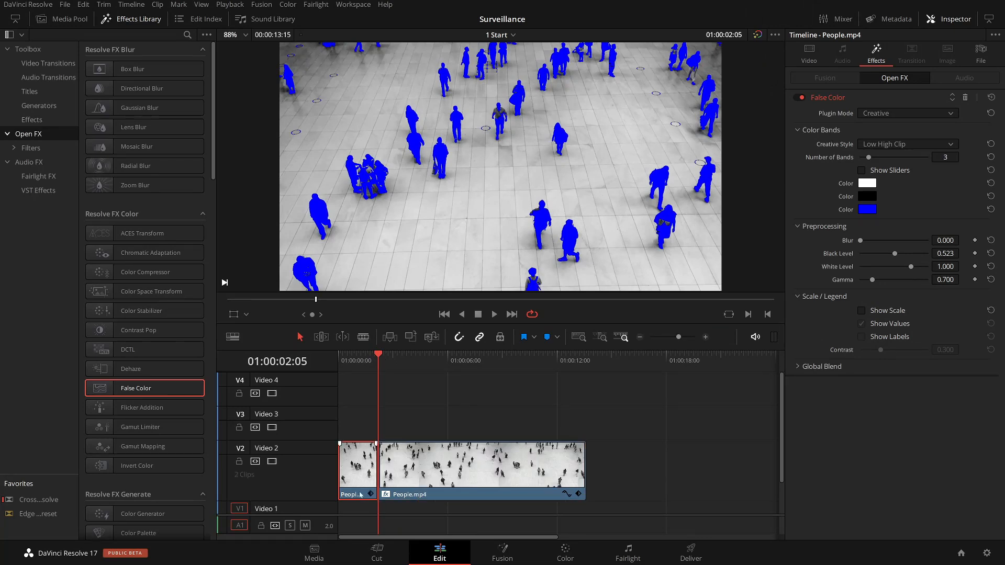
left_click(350, 361)
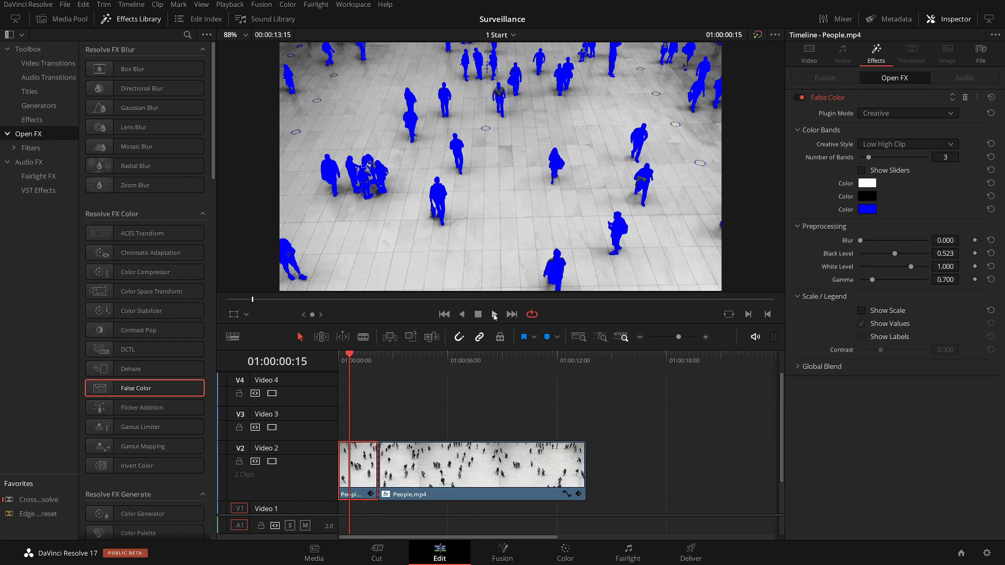
left_click(965, 99)
left_click(422, 361)
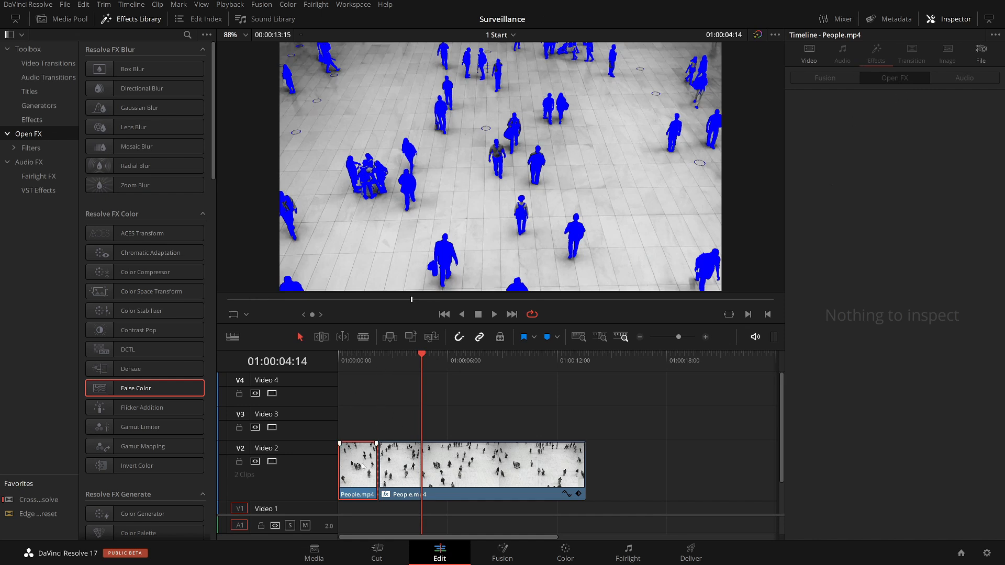
left_click(378, 361)
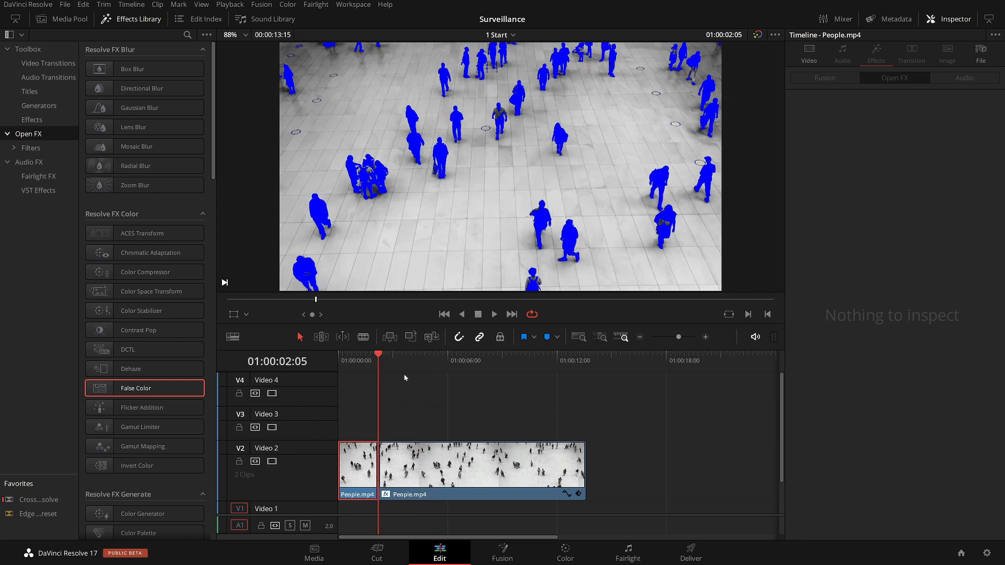
- Add the Edge Wipe Preset transition at the cut between the two clips, show its settings and play it back
left_click(48, 62)
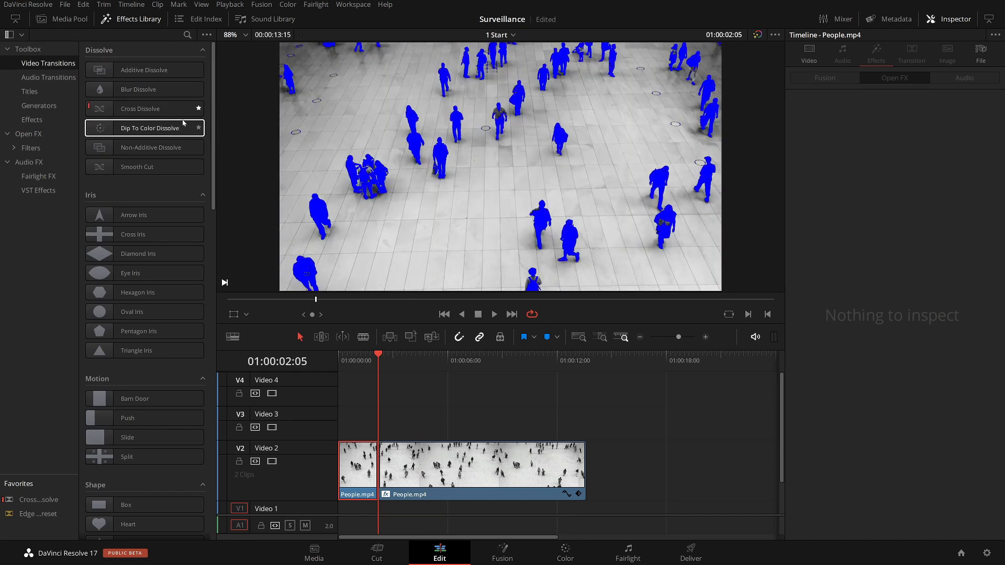
scroll(173, 241, "down", 15)
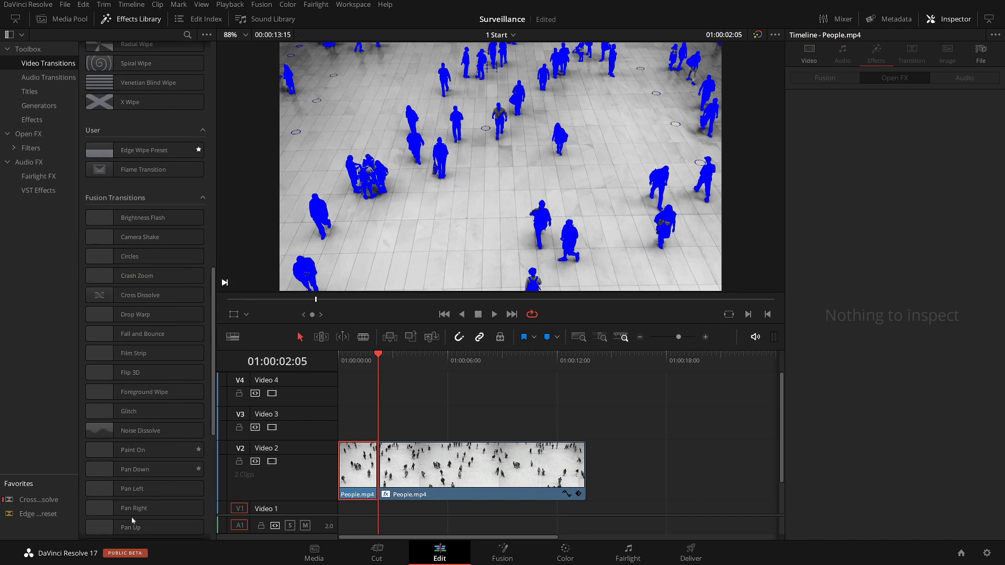
left_click_drag(33, 516, 377, 466)
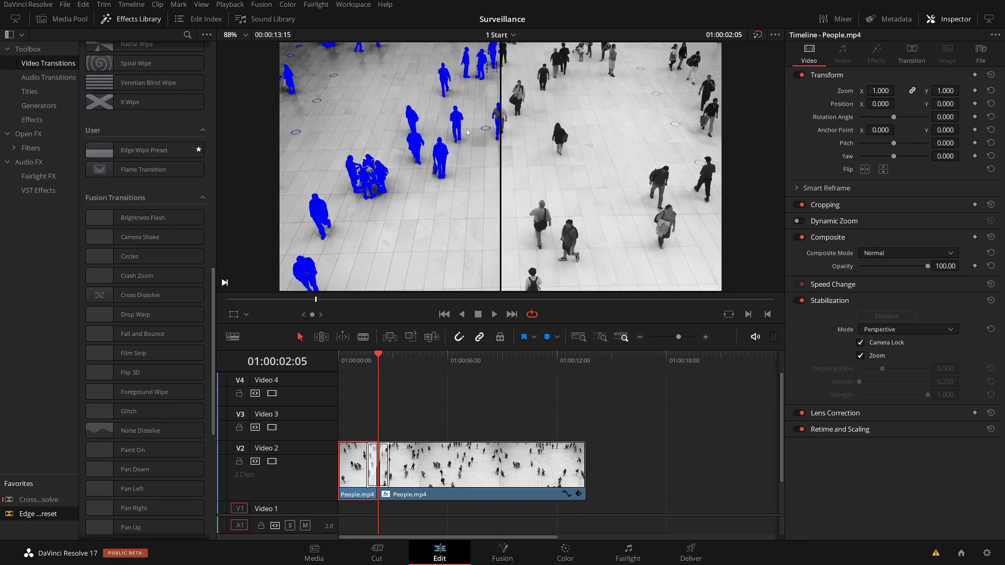
left_click(913, 55)
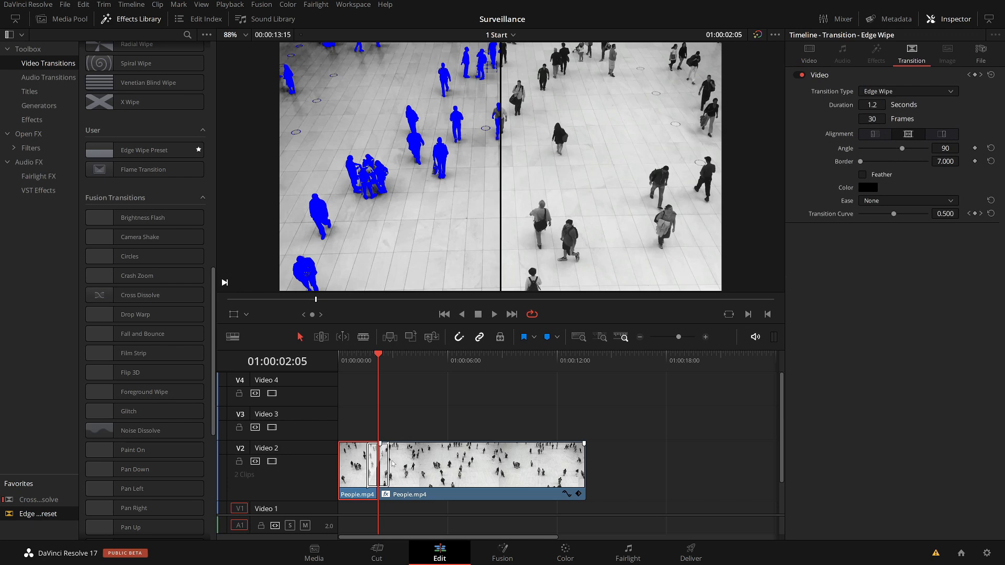
left_click_drag(368, 357, 338, 363)
key("space")
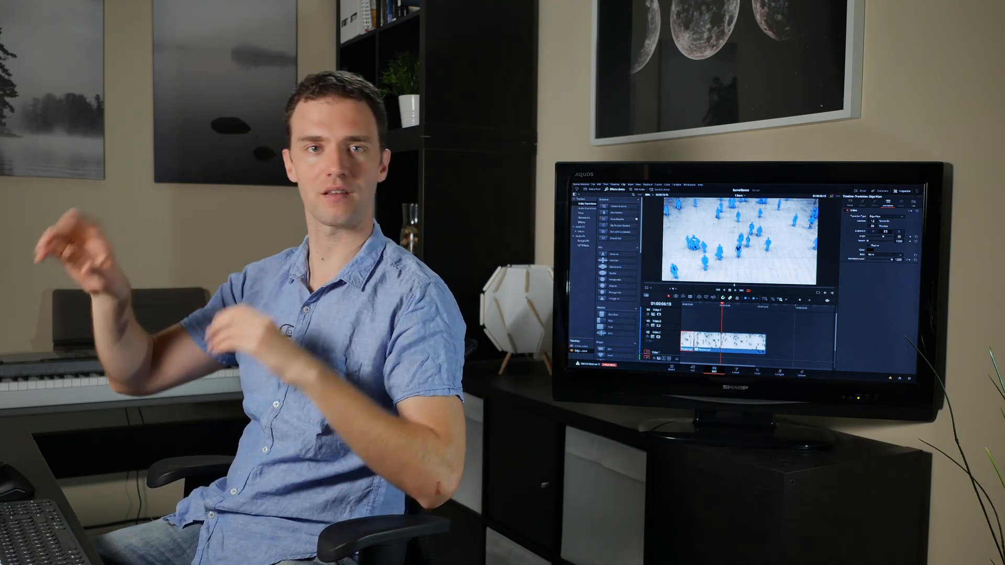
- Add an Adjustment Clip on Video 3 above the People.mp4 clips and extend it across their full length
left_click(582, 222)
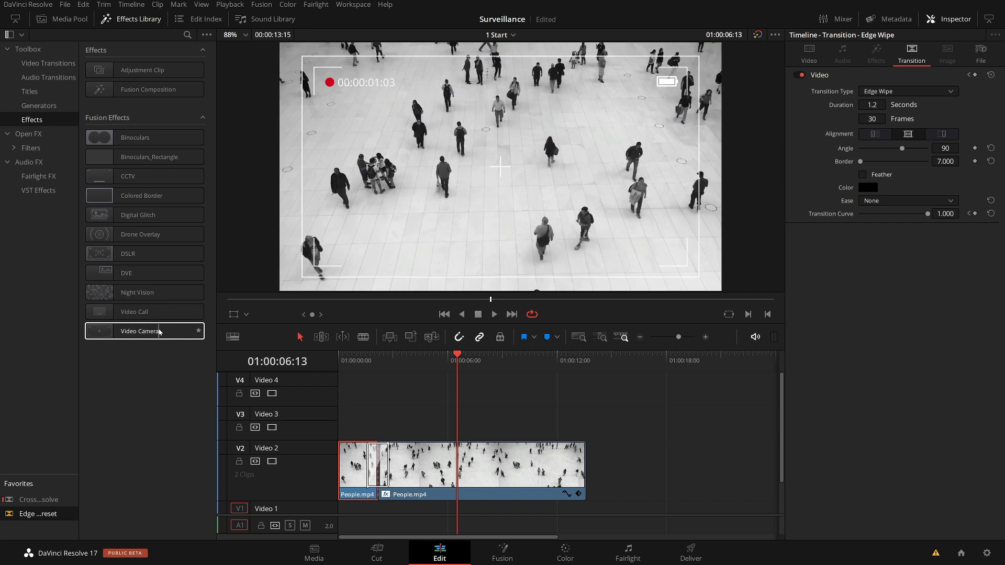
left_click_drag(157, 332, 122, 368)
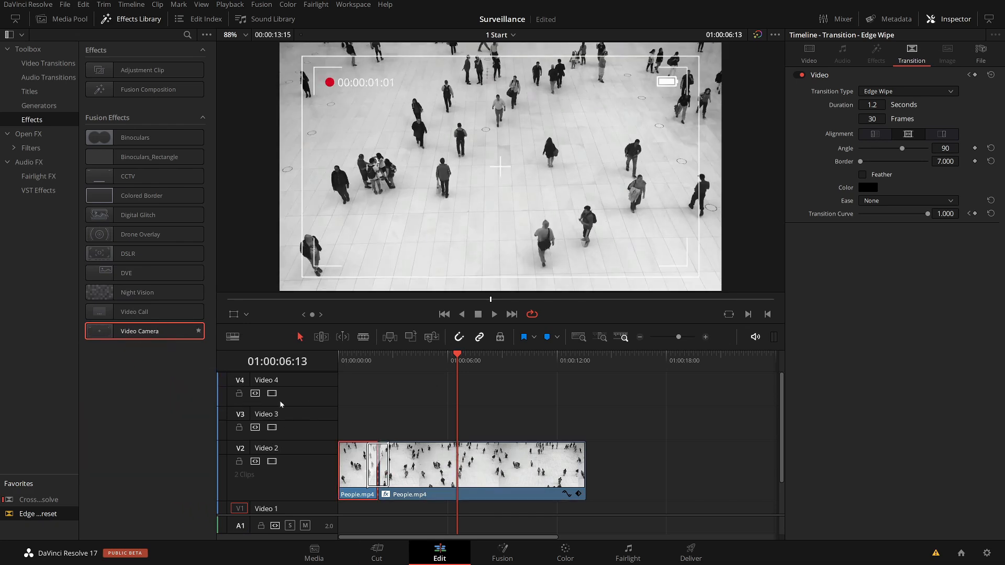
left_click_drag(451, 365, 416, 380)
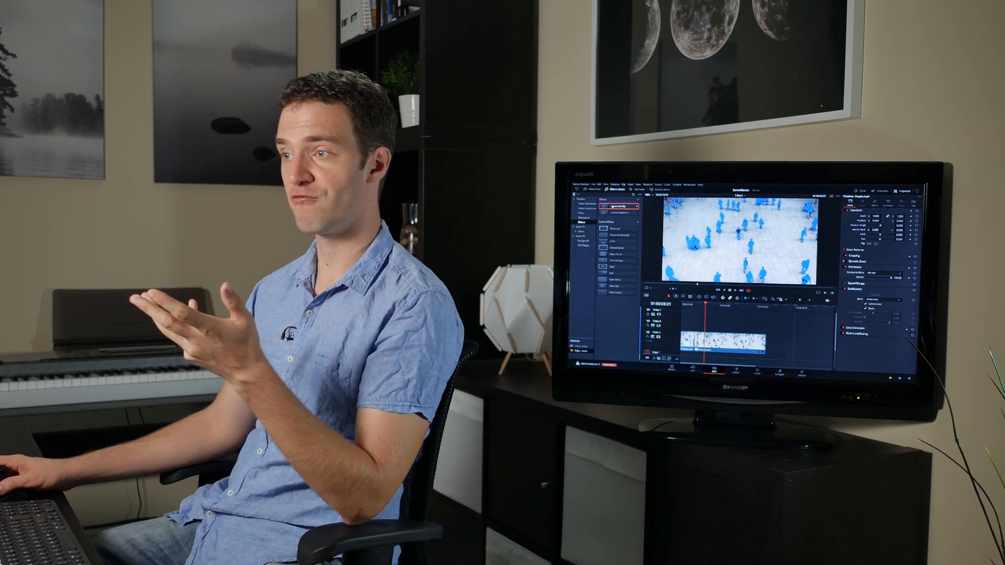
left_click_drag(612, 206, 703, 327)
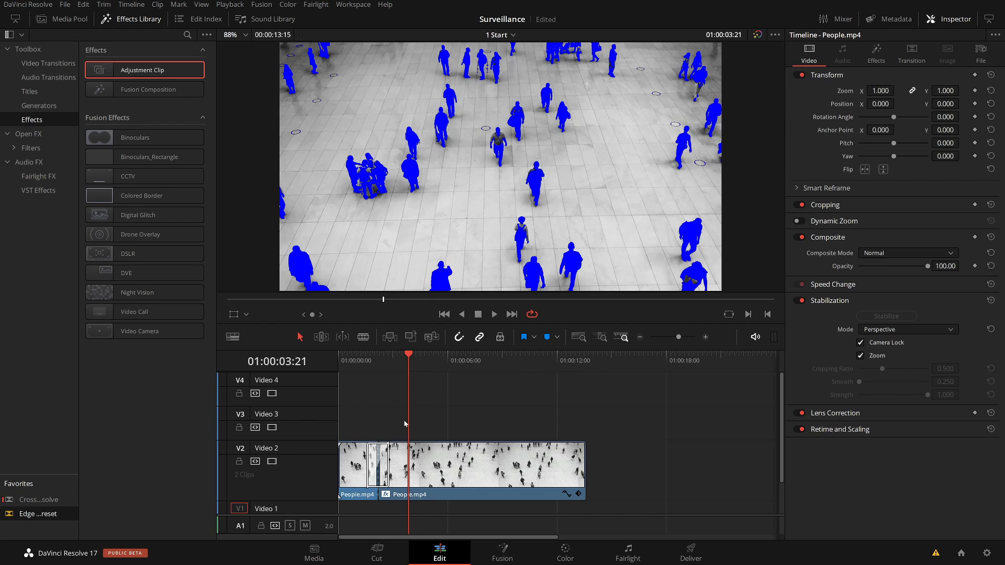
left_click_drag(388, 428, 585, 420)
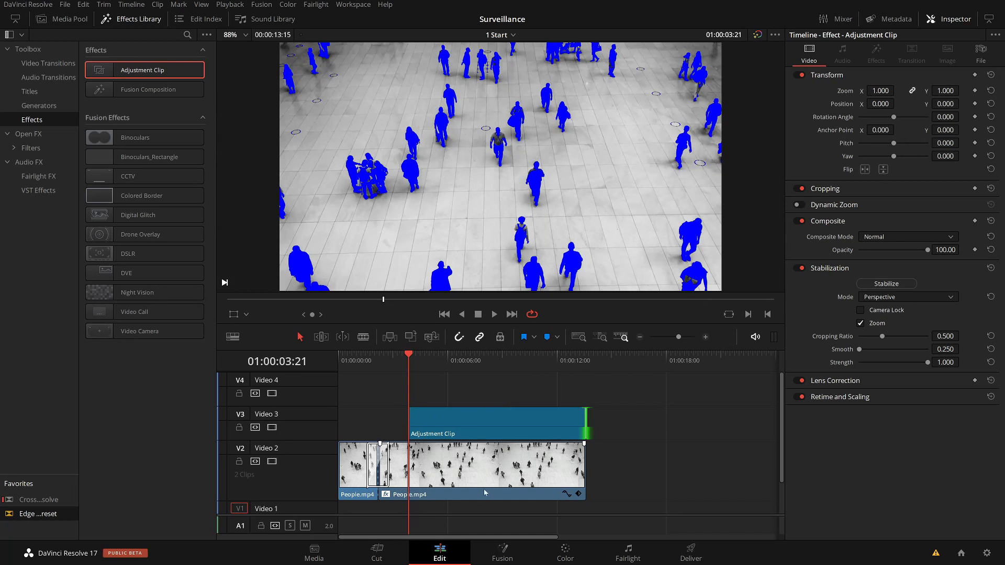
left_click_drag(416, 420, 314, 420)
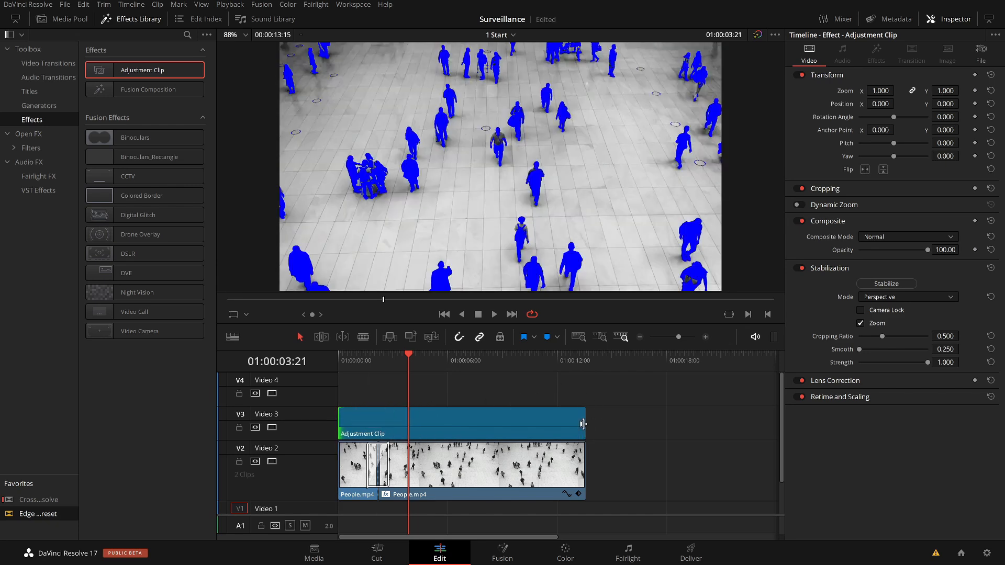
- Apply the Video Camera effect to the Adjustment Clip and scrub the timeline to preview the overlay
left_click(511, 393)
left_click(498, 433)
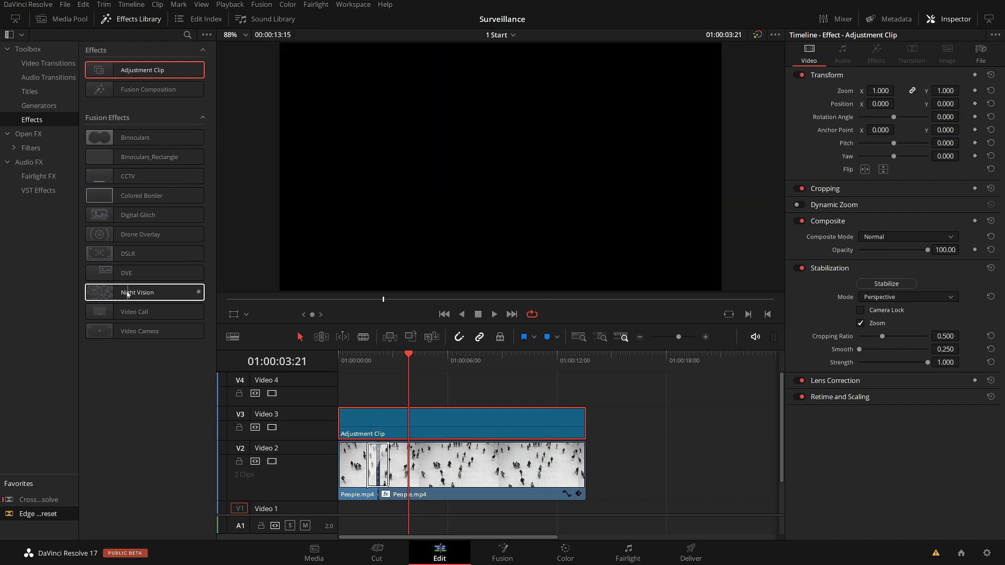
left_click_drag(127, 331, 430, 423)
left_click_drag(403, 363, 451, 361)
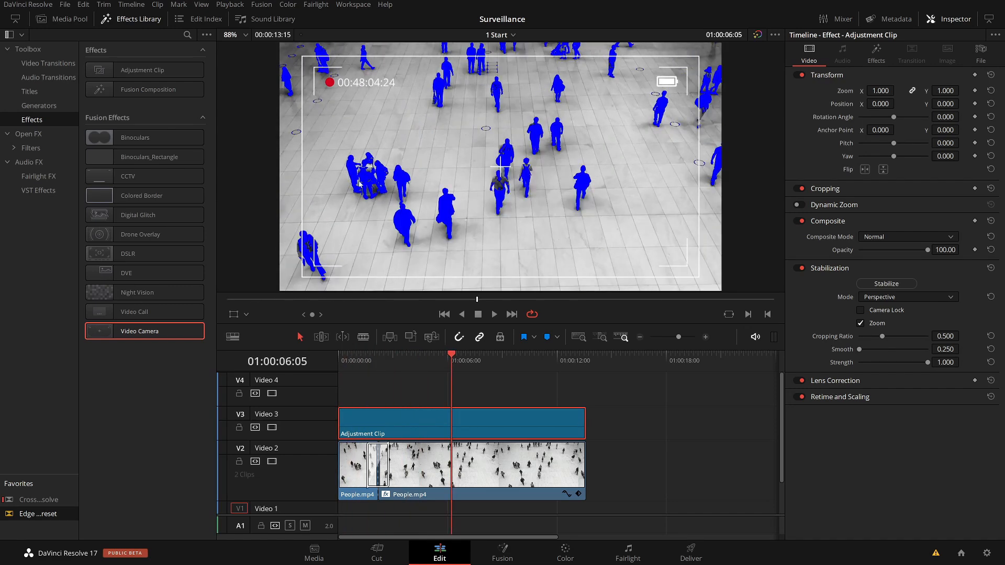
left_click_drag(426, 355, 493, 358)
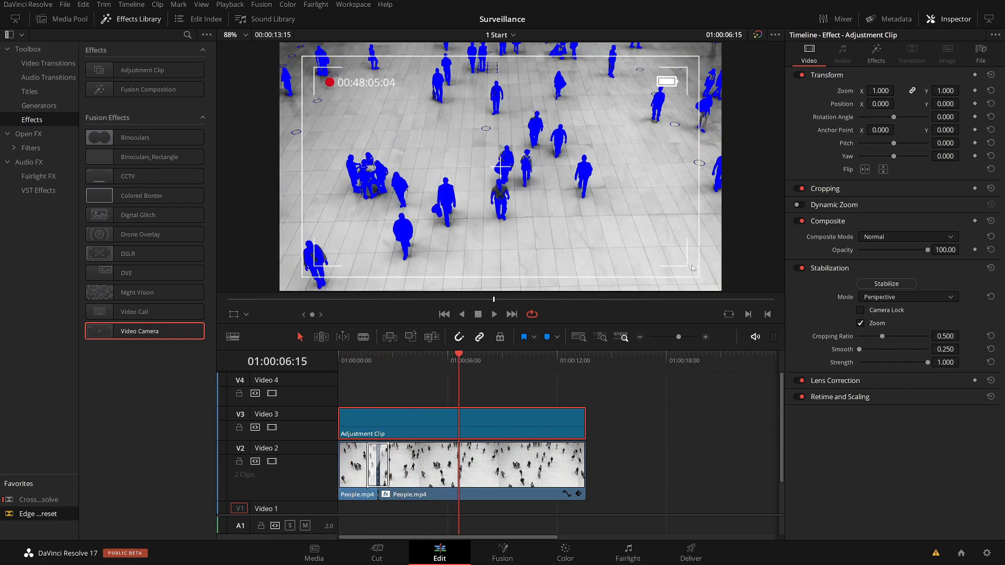
- Set the Video Camera effect's Overlay Color to black
left_click(879, 48)
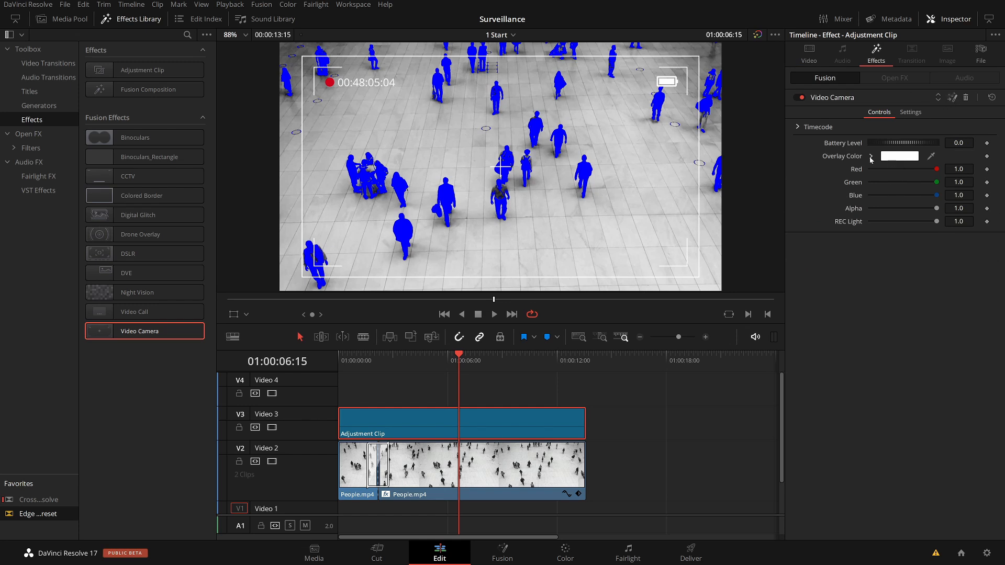
left_click(910, 159)
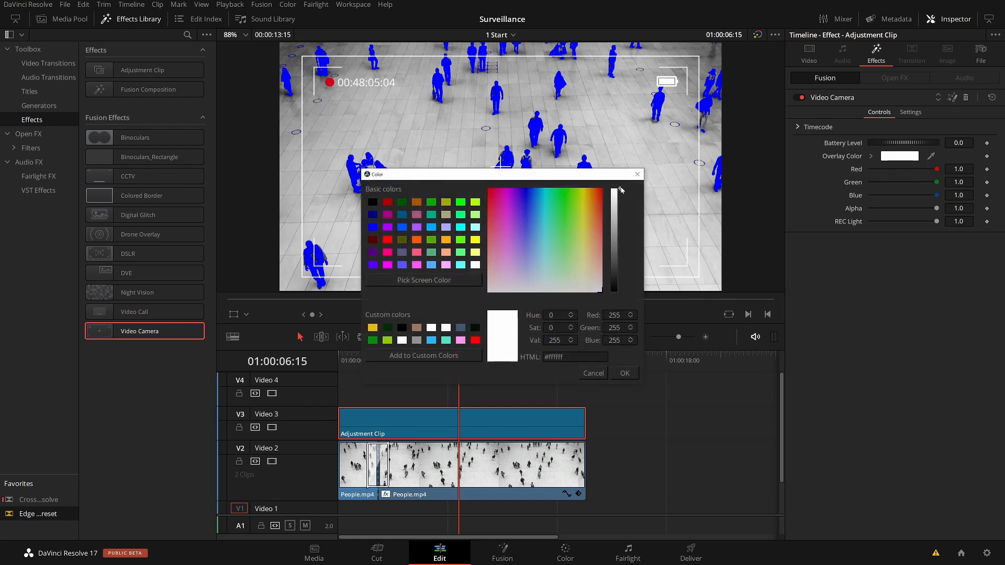
left_click_drag(619, 191, 609, 339)
left_click(625, 372)
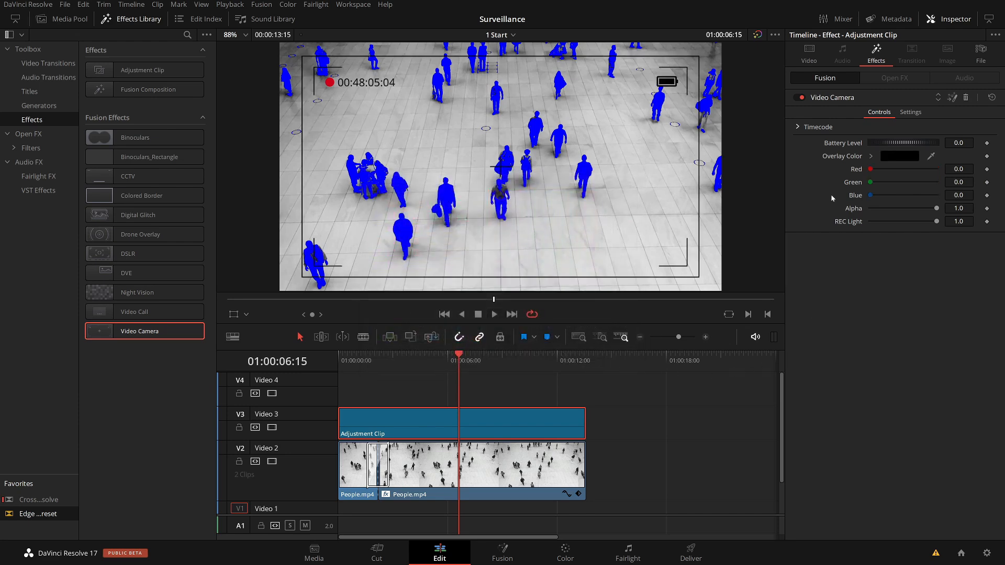
- Set the Video Camera timecode's Start Offset to 325 and play the sequence from the beginning
left_click(798, 126)
left_click_drag(353, 358, 313, 357)
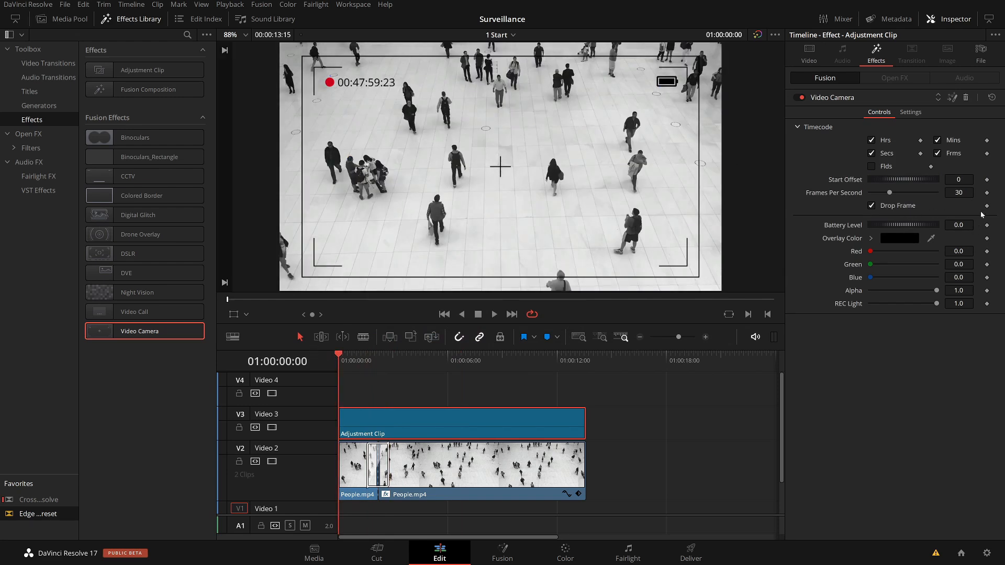
left_click_drag(895, 179, 873, 197)
left_click(908, 117)
left_click(888, 116)
left_click(448, 374)
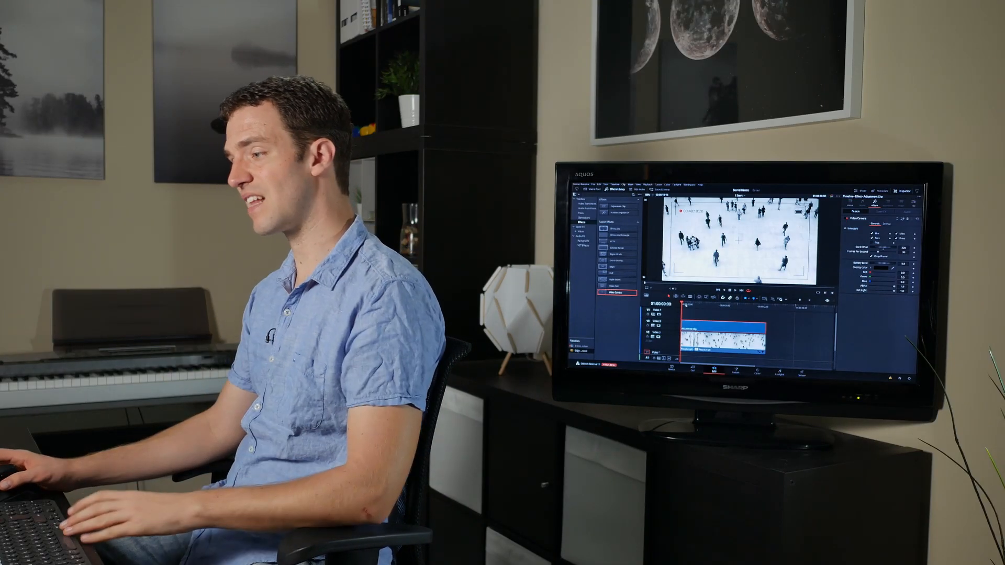
key("space")
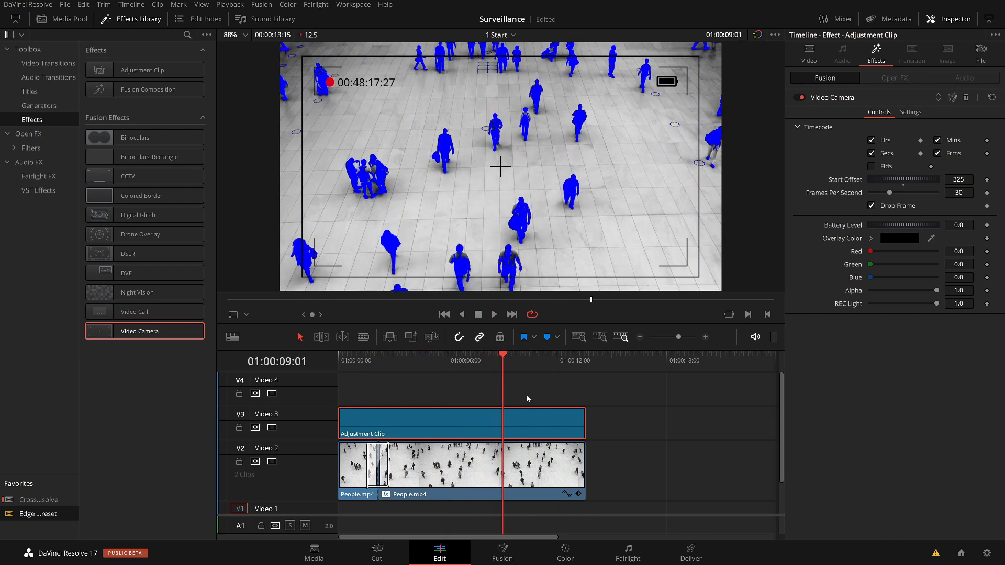
- Add a Text+ title on Video 4 at 01:00:08:22 and extend it to the end of the clips below
left_click_drag(545, 362, 501, 372)
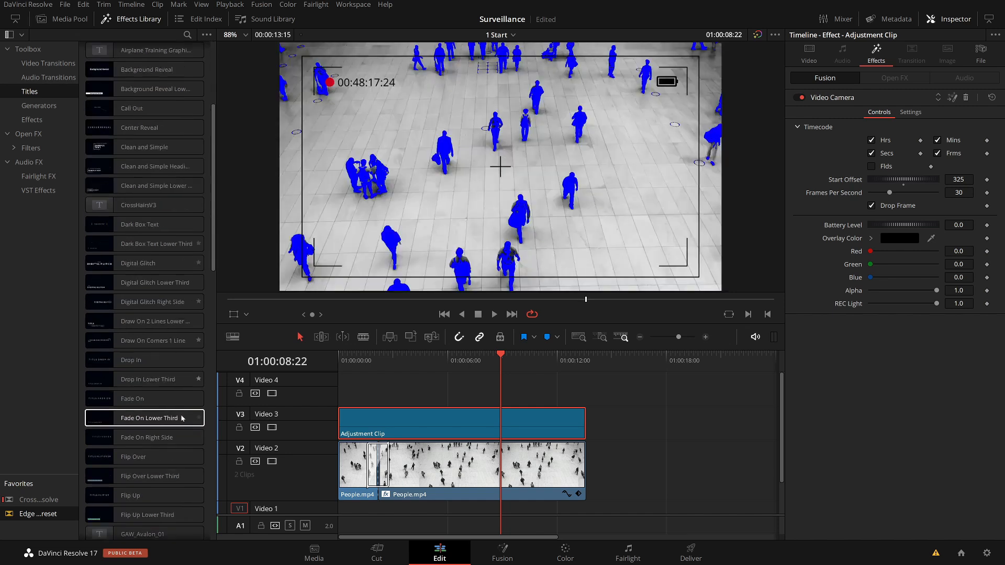
scroll(170, 439, "down", 5)
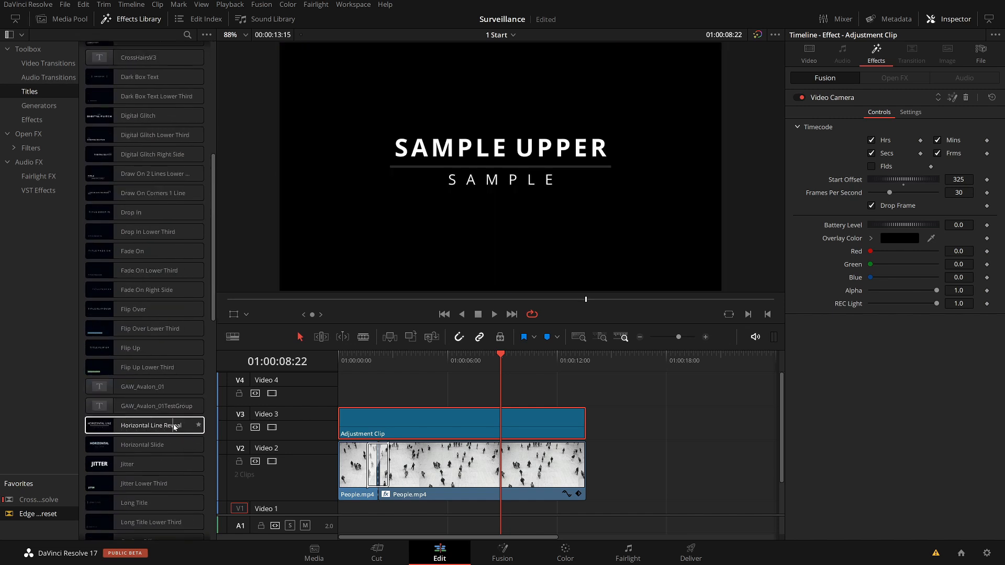
scroll(172, 429, "down", 3)
scroll(170, 418, "down", 3)
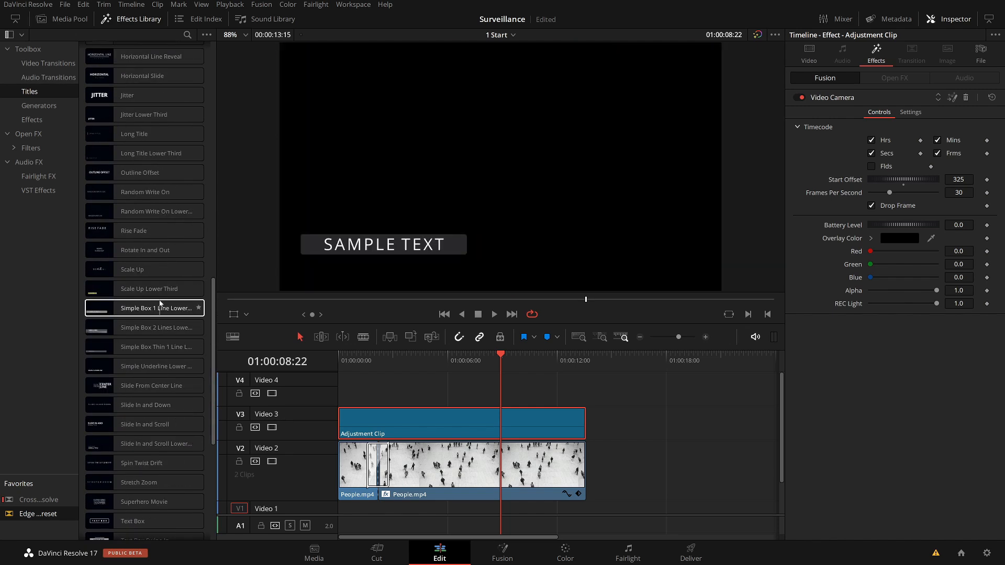
scroll(157, 311, "down", 3)
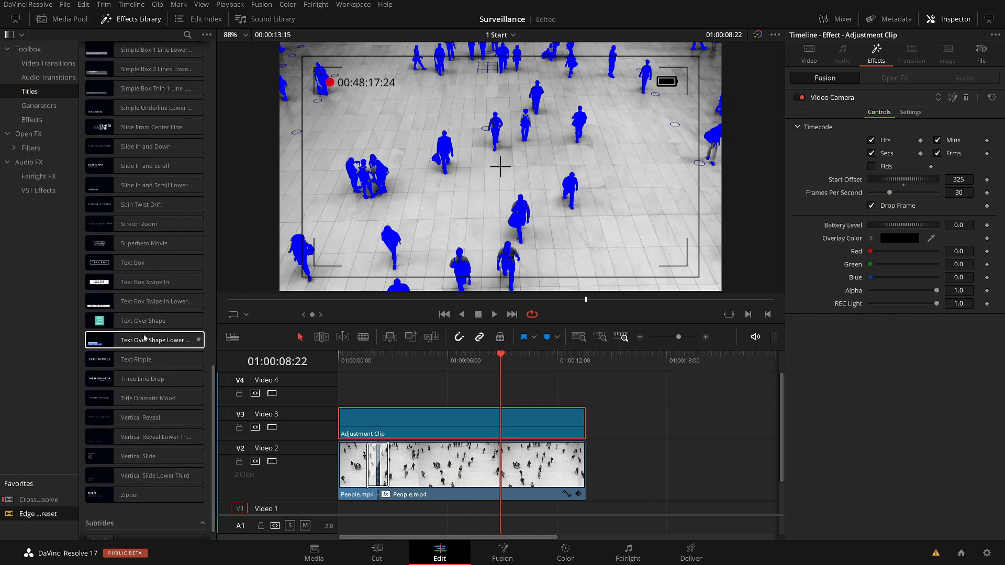
scroll(134, 326, "up", 10)
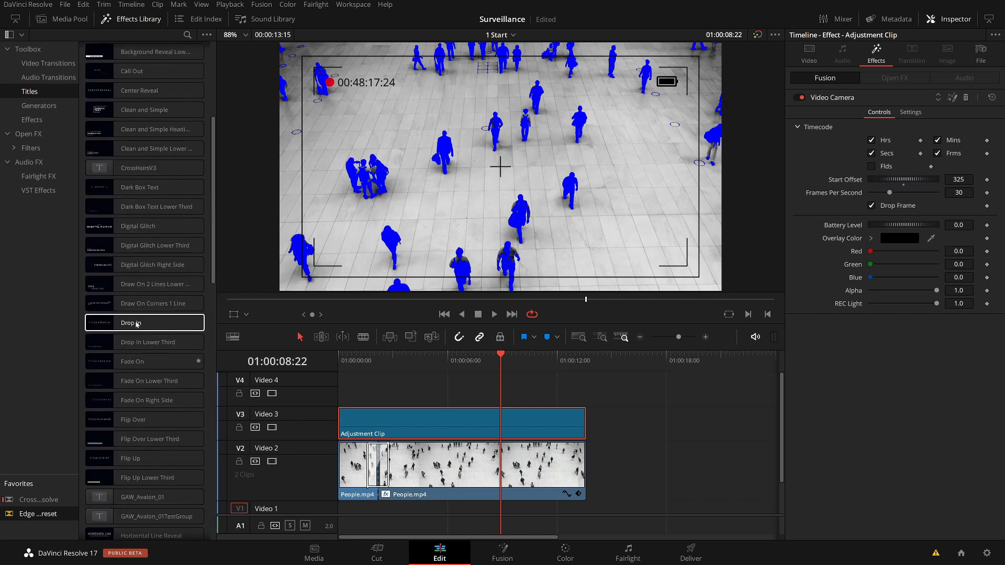
scroll(168, 291, "up", 2)
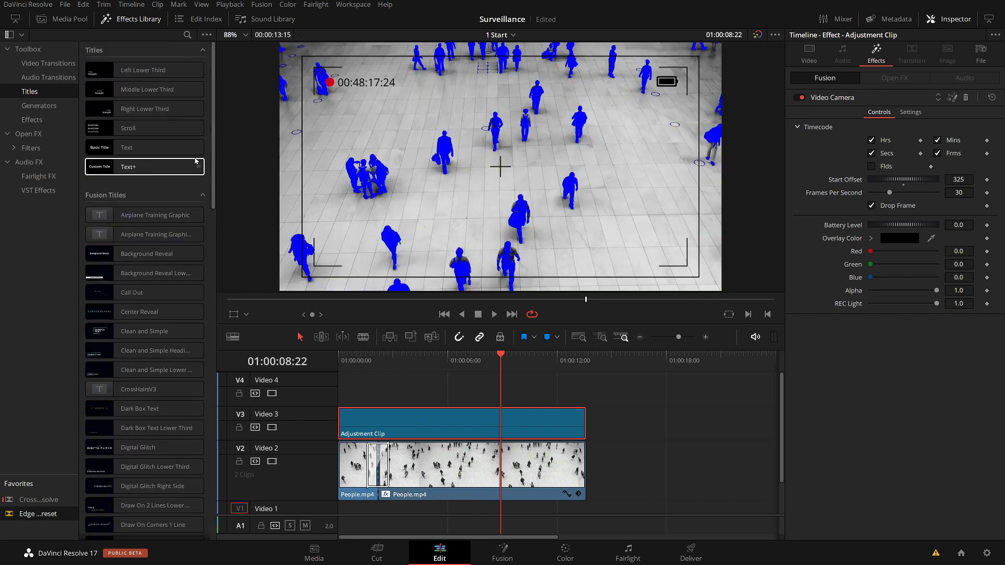
left_click_drag(106, 166, 504, 393)
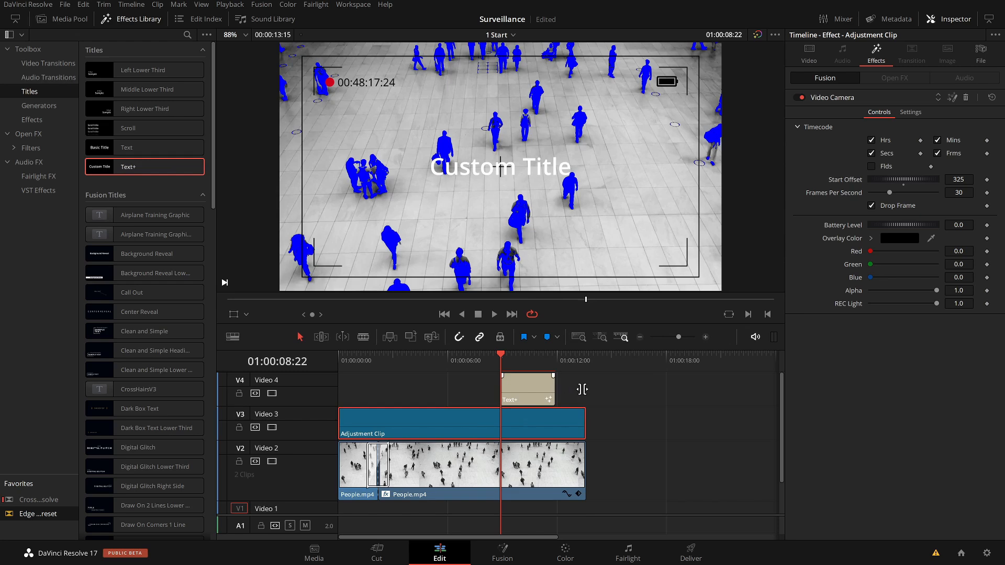
left_click_drag(553, 393, 586, 394)
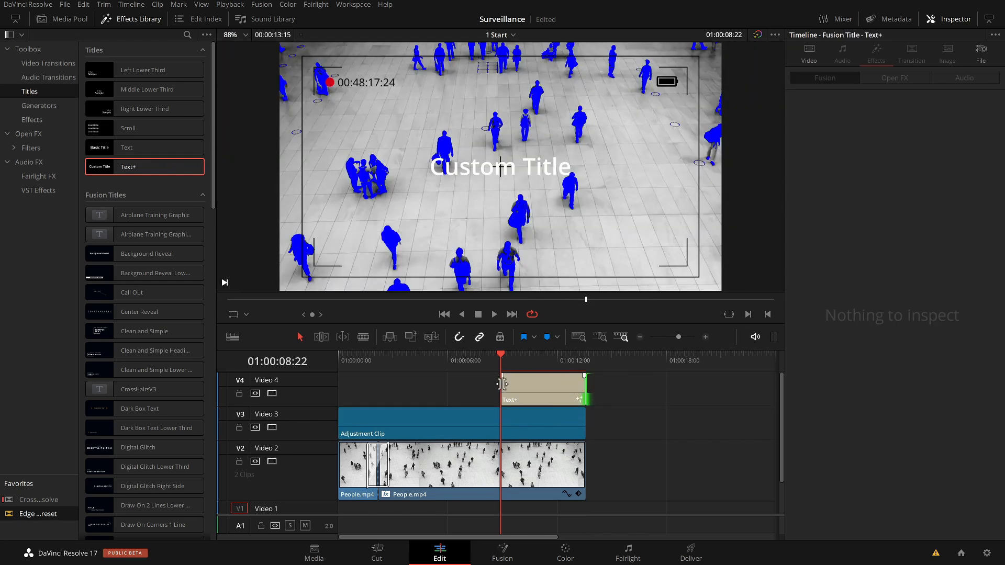
- Replace the title text with a full name, "Male, 42 years", "Profession: VFX Artist" and "Criminal Record: Adobe User" on separate lines
left_click(528, 372)
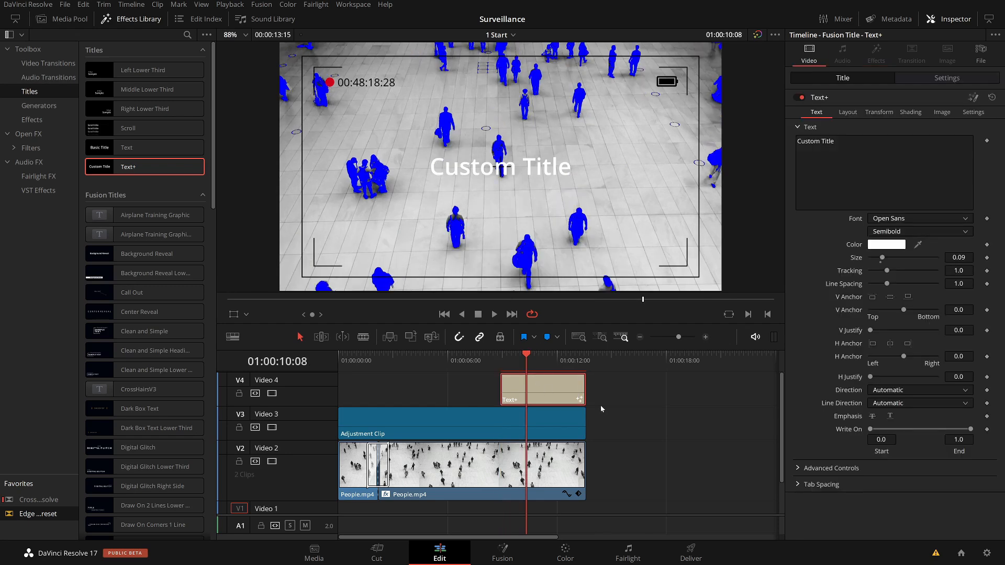
left_click_drag(849, 142, 796, 141)
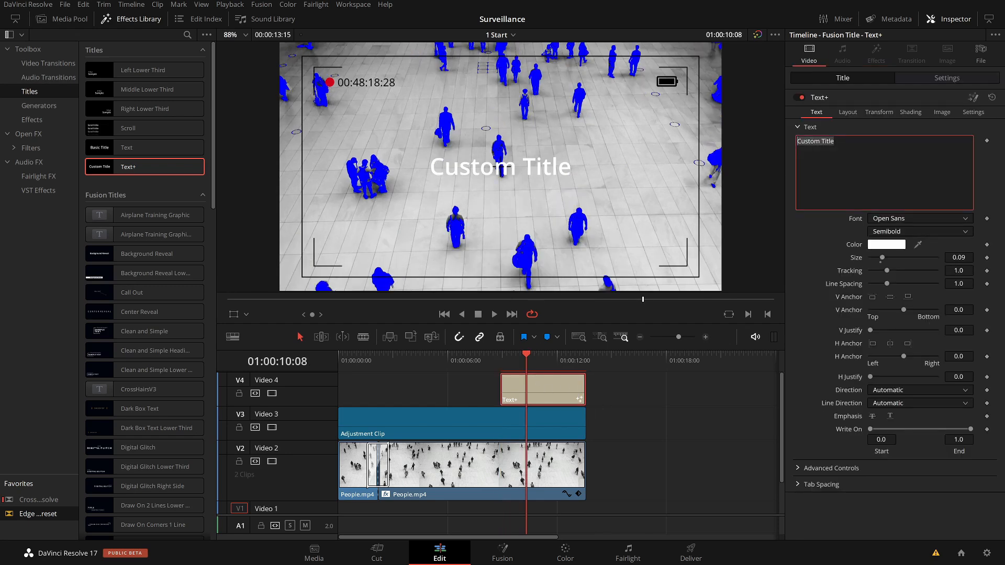
key("BackSpace")
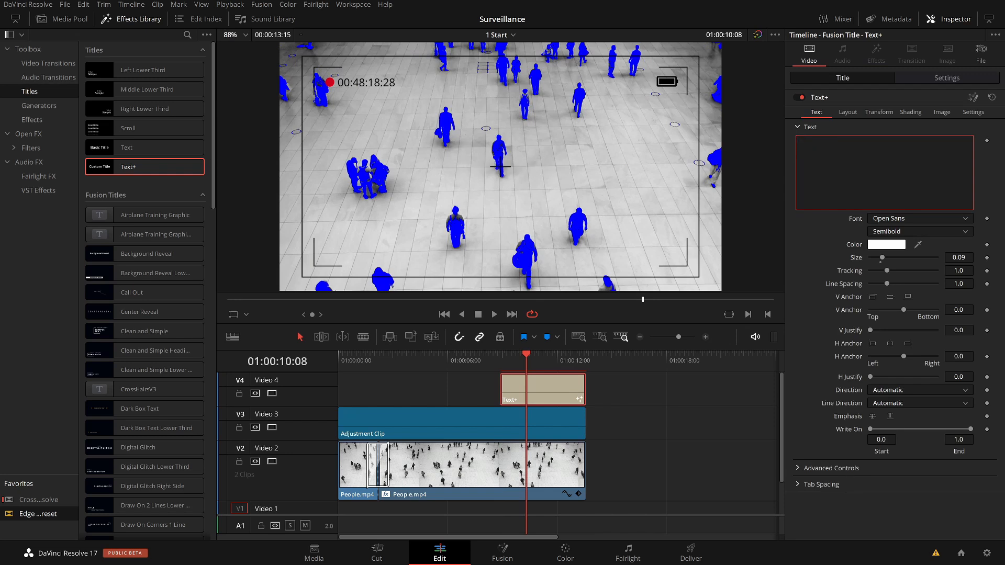
type("John Doe")
key("Return")
type("Male, 42 years")
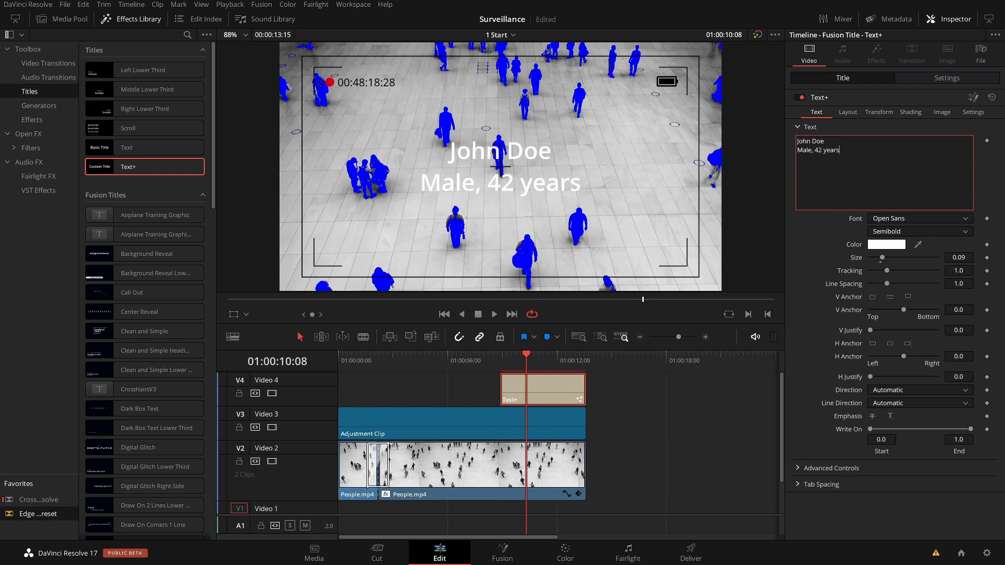
key("Return")
type("Profession: VFX Artist")
key("Return")
type("Crimina")
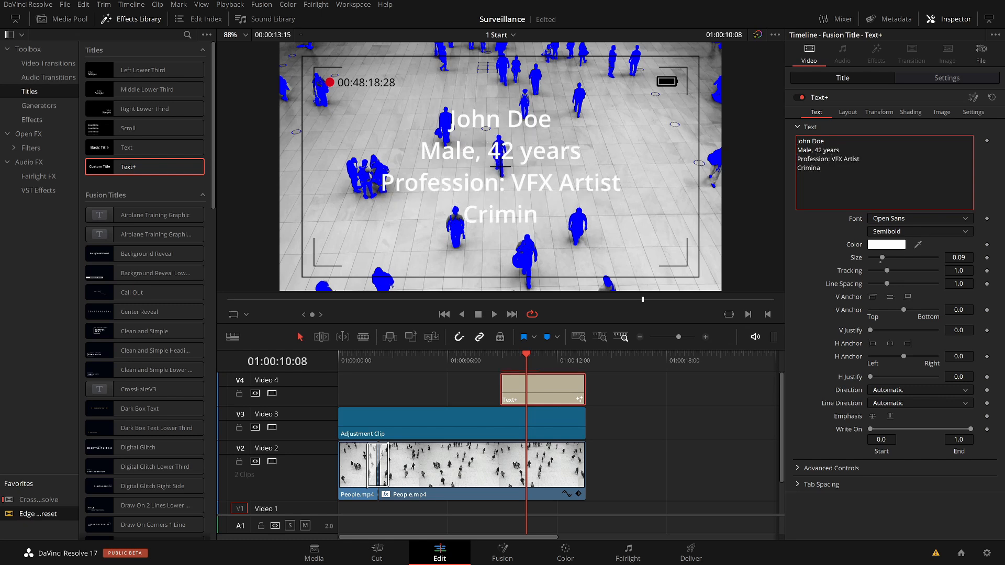
type("l Record: Adobe User")
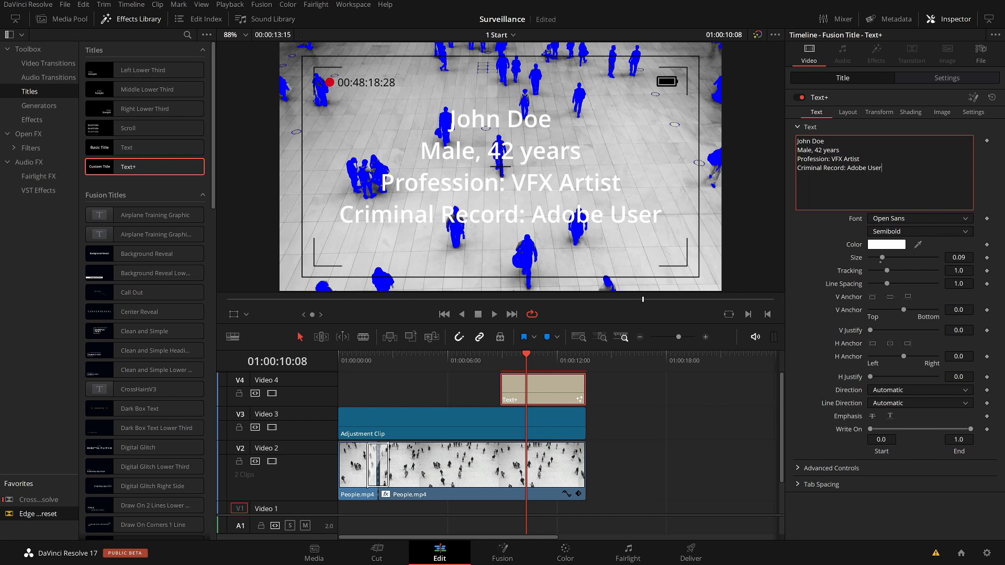
- Left-anchor the title text horizontally and set its size to 0.0472, trying the horizontal and vertical anchor options
key("ctrl+a")
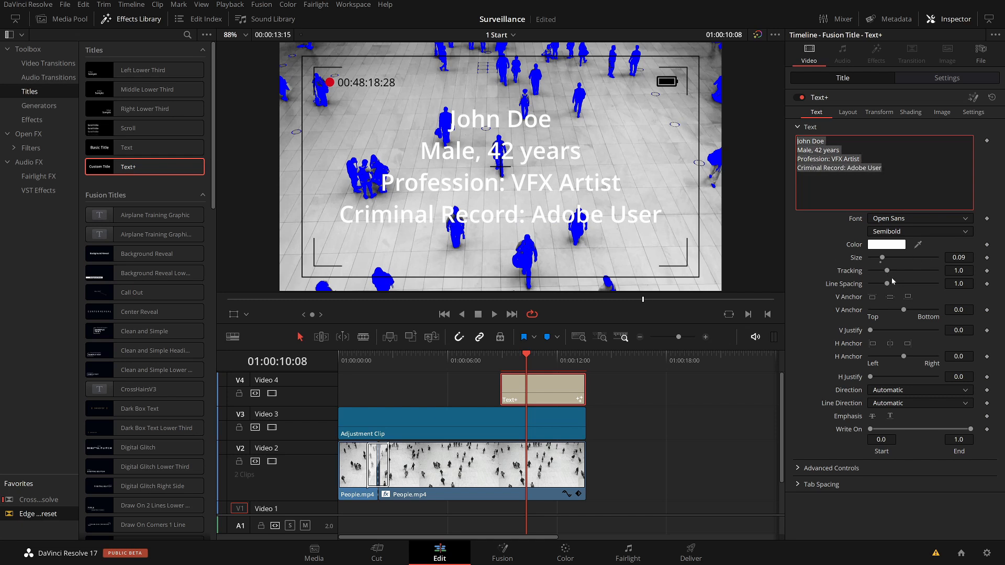
left_click(872, 343)
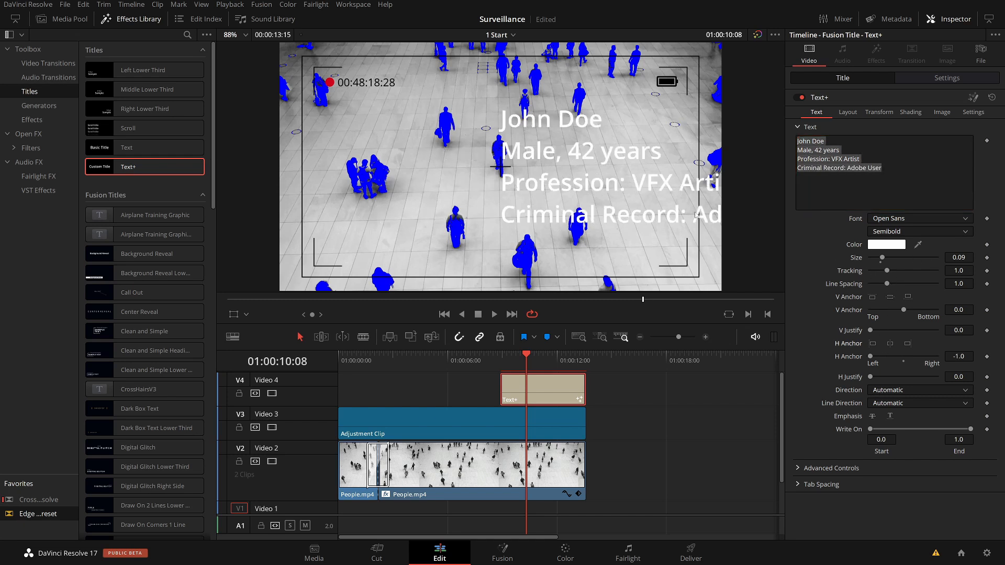
left_click_drag(882, 257, 878, 259)
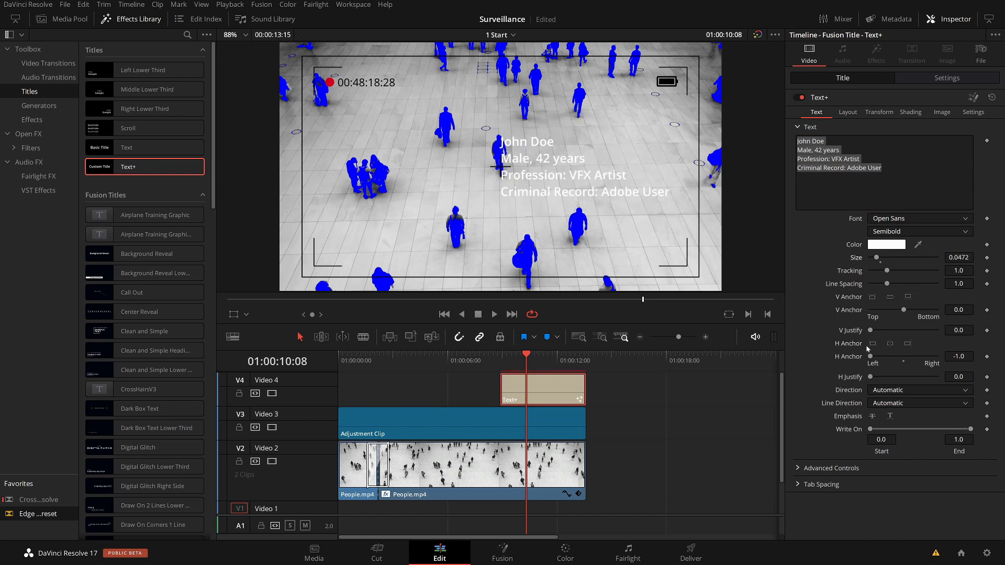
left_click(890, 343)
left_click(872, 343)
left_click(889, 297)
left_click(873, 296)
- Turn on the Fusion Overlay in the viewer and nudge the title slightly up and to the right
left_click(848, 113)
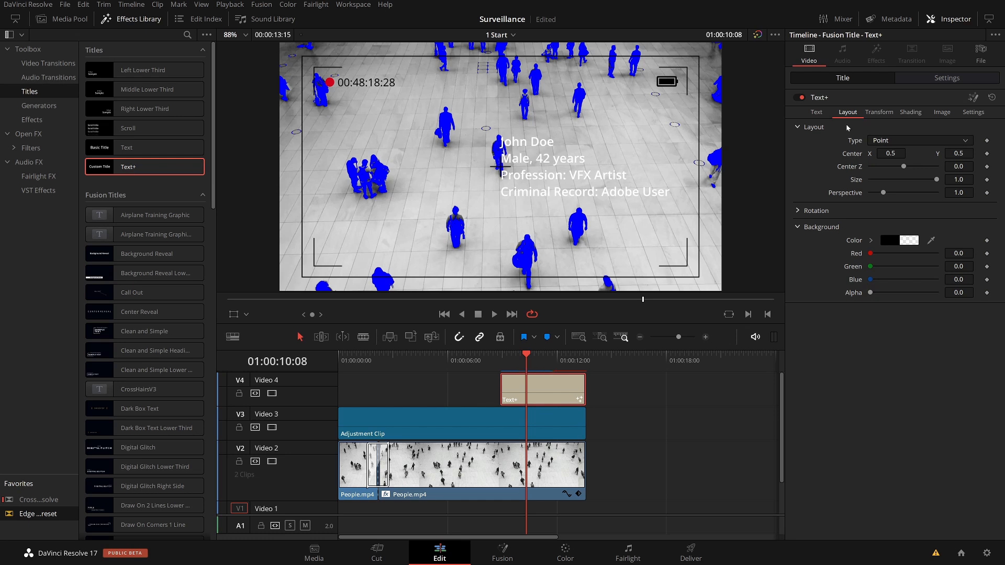
left_click(815, 113)
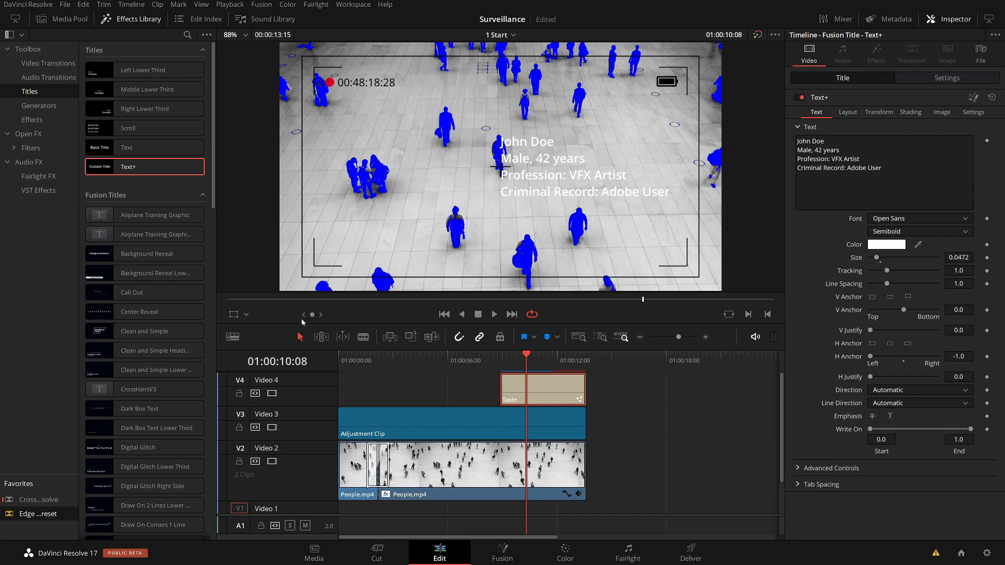
left_click(247, 315)
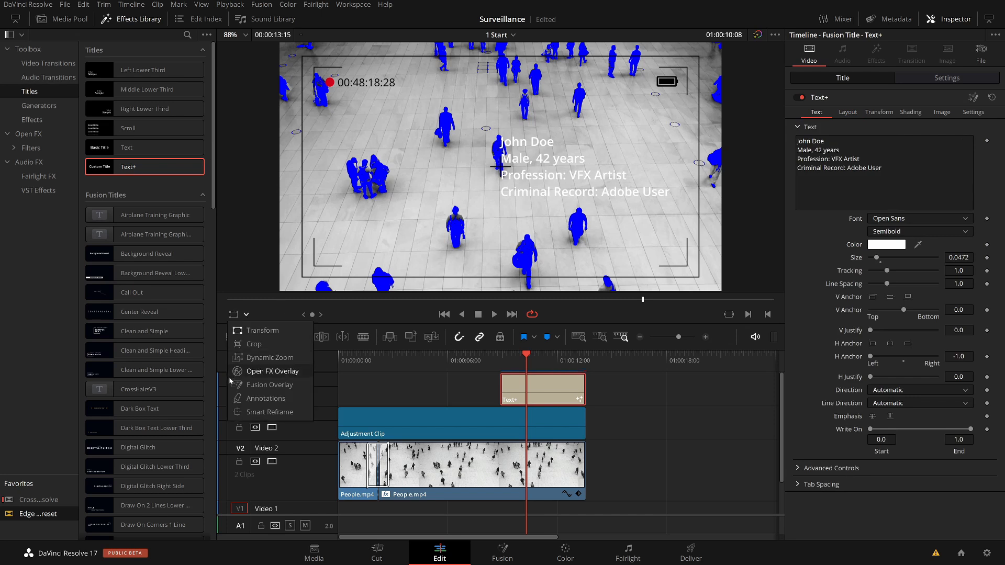
left_click(264, 386)
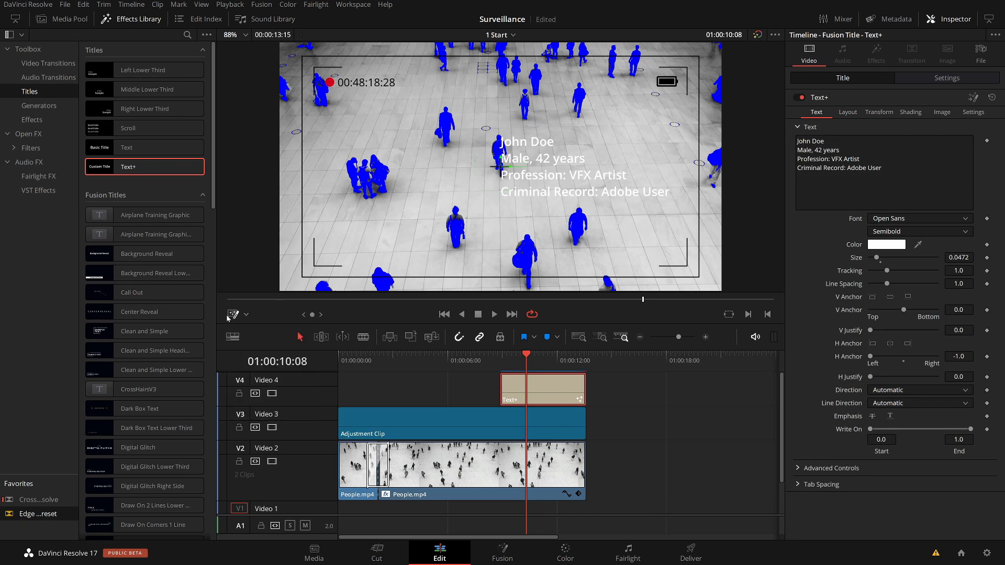
mouse_move(502, 178)
left_mouse_down()
mouse_move(529, 152)
mouse_move(497, 172)
mouse_move(506, 170)
left_mouse_up()
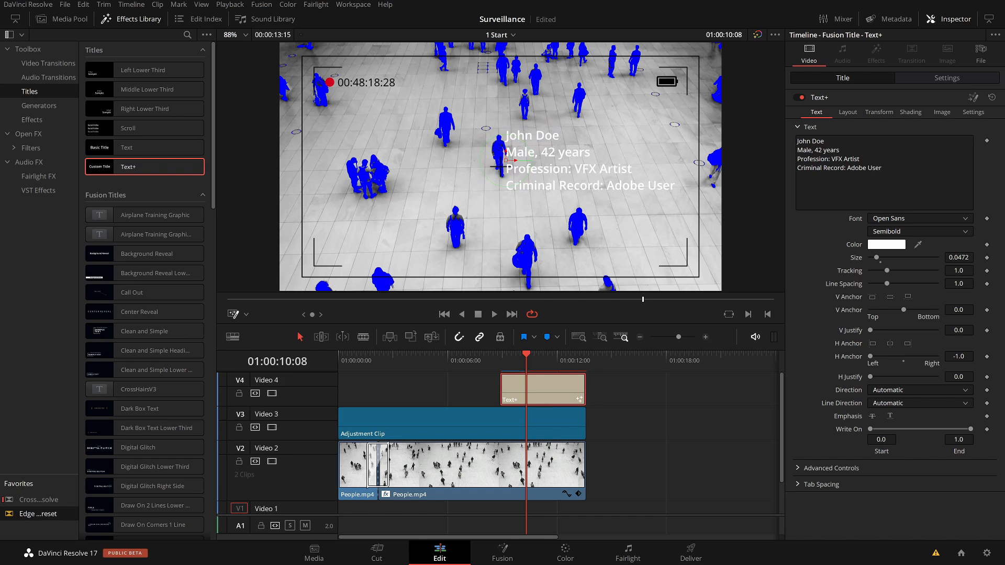
scroll(710, 303, "down", 1)
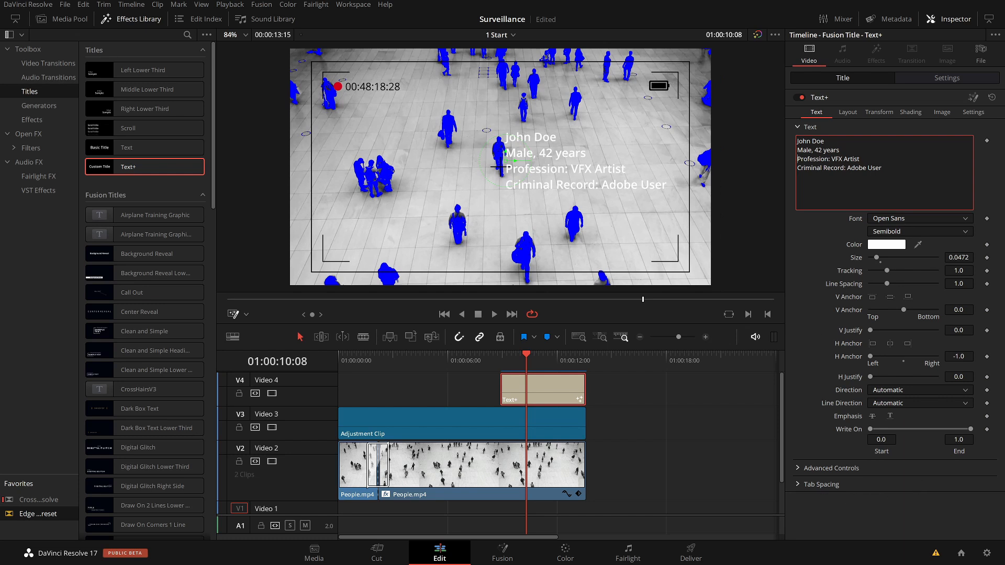
- Insert tab characters before "Profession:" and "Criminal Record:" and before their values "VFX Artist" and "Adobe User"
key("Tab")
key("Down")
key("Home")
key("Tab")
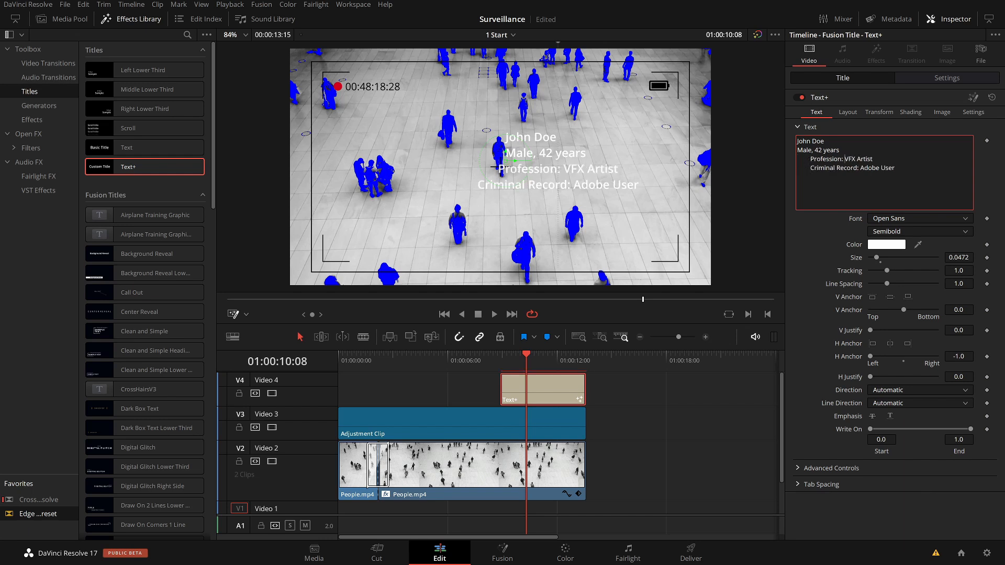
key("Tab")
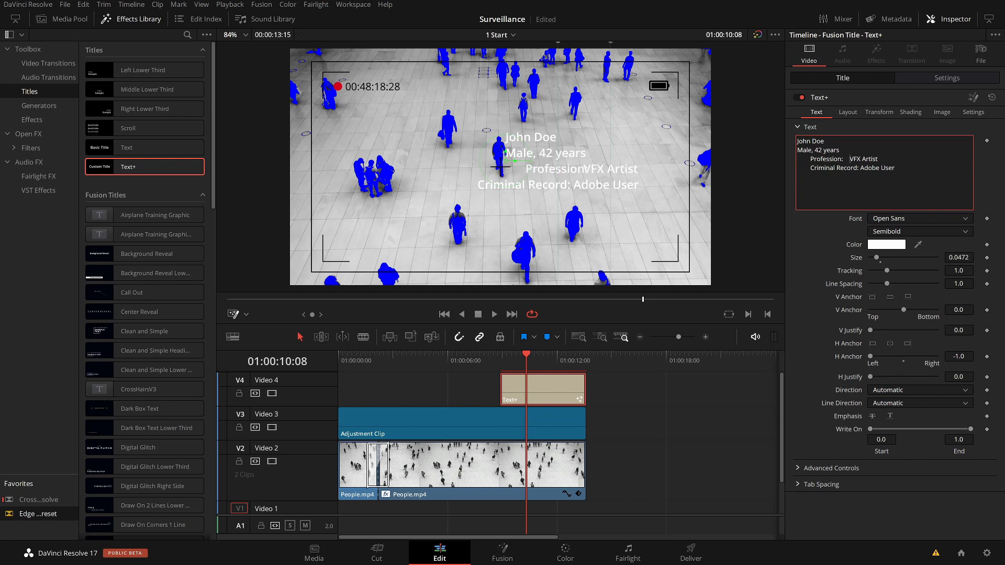
key("Tab")
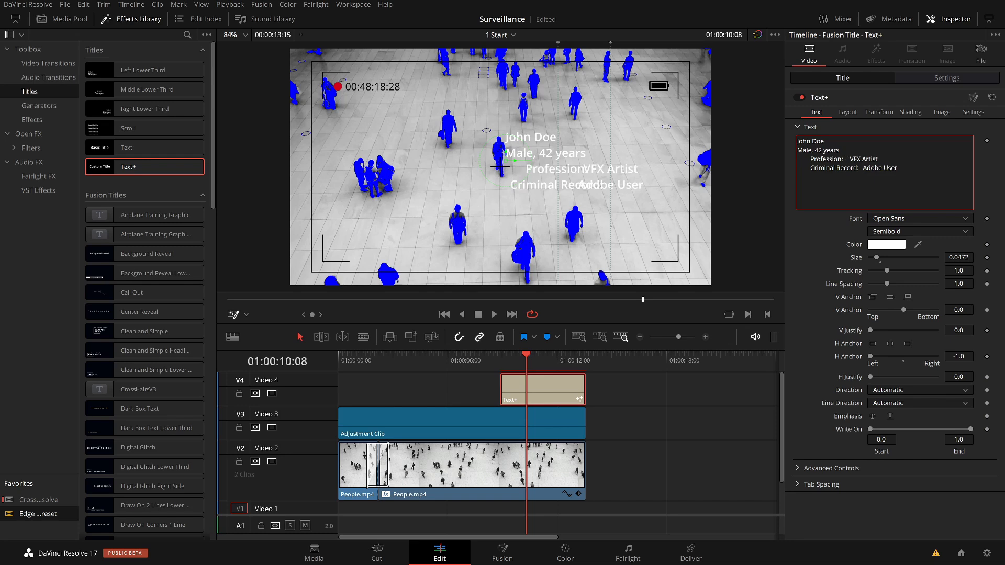
- Spread the title's two tab stops apart in the viewer so labels and values form separate columns
scroll(548, 125, "down", 2)
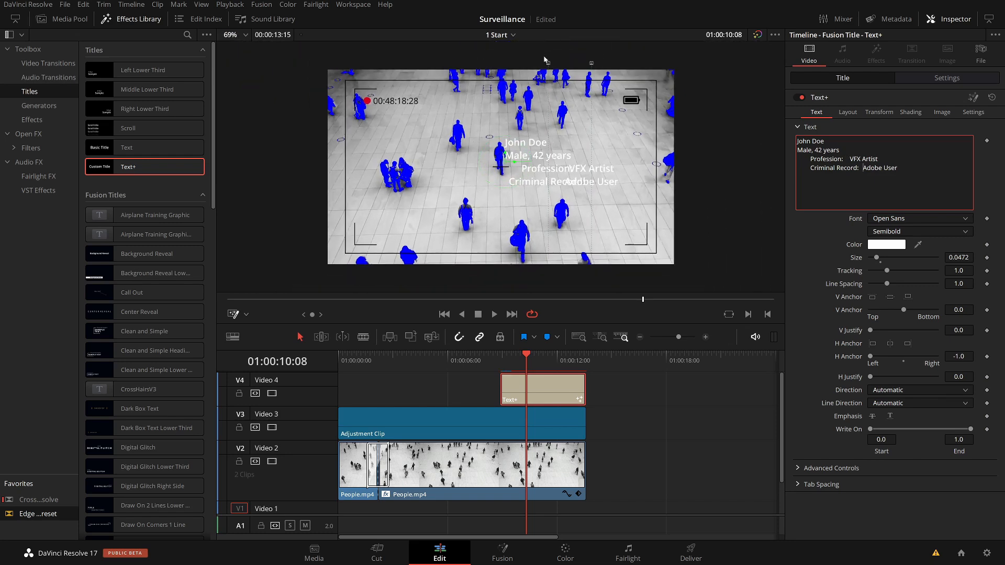
left_click_drag(549, 137, 456, 140)
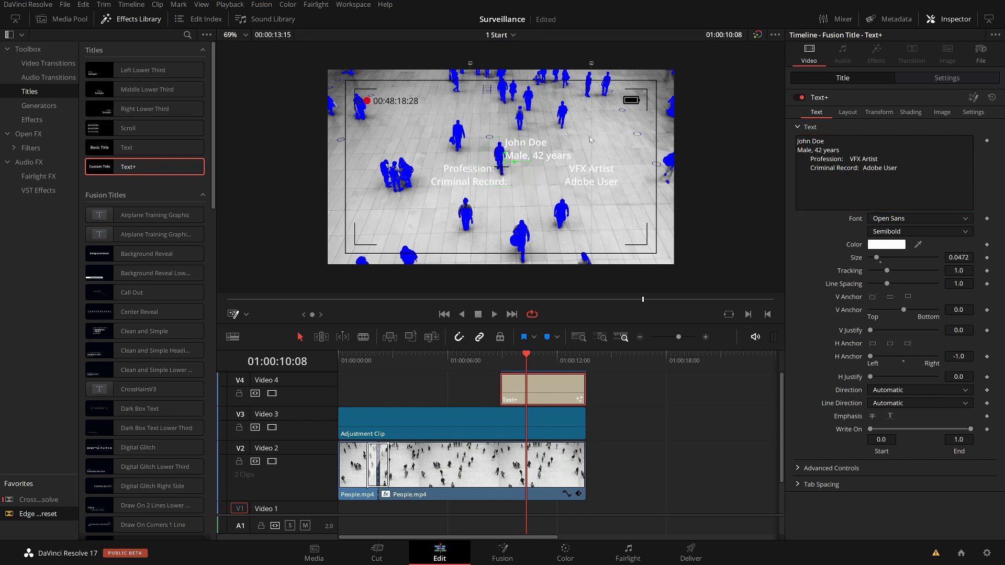
mouse_move(592, 140)
left_mouse_down()
mouse_move(652, 140)
mouse_move(550, 140)
mouse_move(586, 143)
left_mouse_up()
- Expand the Tab Spacing settings and cycle the second tab stop's alignment in the viewer until its values are left-aligned
left_click(846, 483)
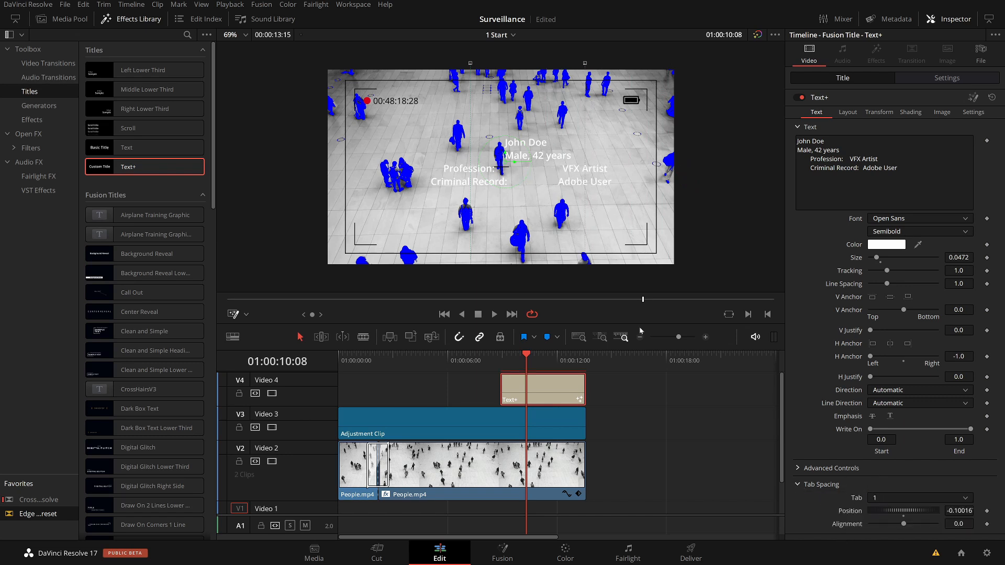
left_click(585, 64)
left_click(586, 64)
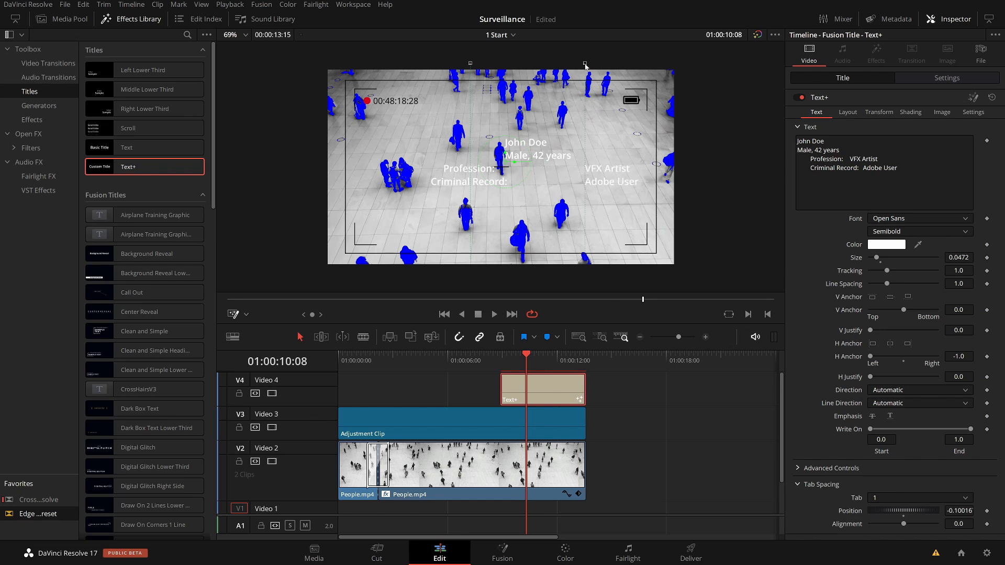
left_click(585, 64)
left_click(585, 64)
left_click(585, 63)
left_click(585, 64)
left_click(586, 63)
left_click(586, 64)
- Set tab stop 1's alignment to 1.0 and its position to -0.1
left_click_drag(904, 524, 838, 525)
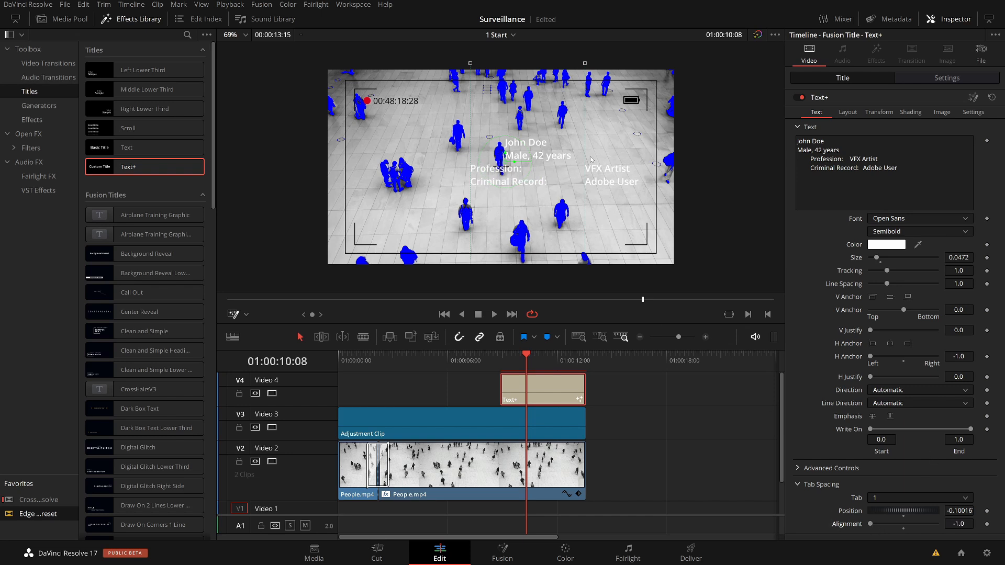
left_click_drag(869, 524, 994, 523)
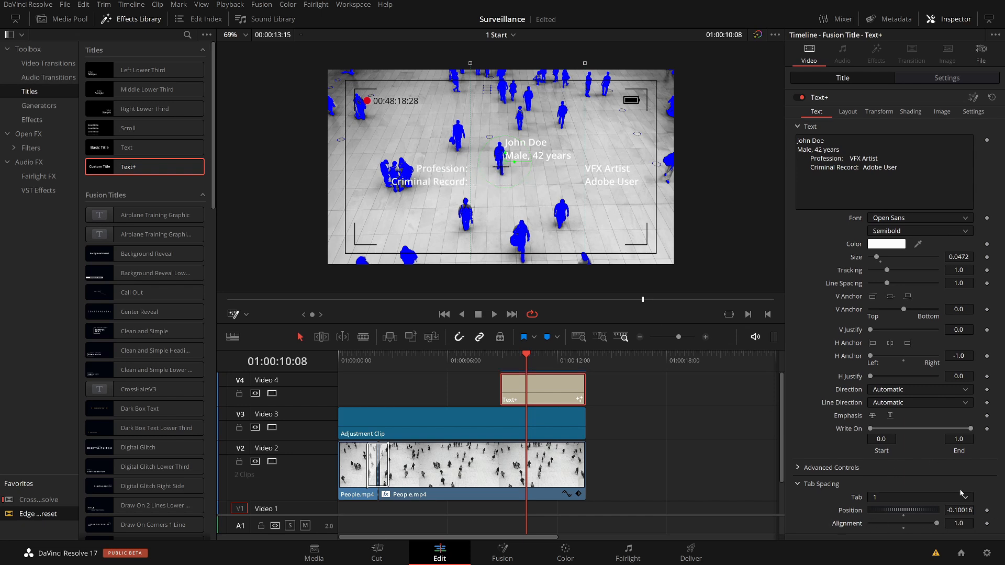
left_click_drag(911, 510, 907, 510)
- Reset the positions of tab stops 2 and 1 and set the title's horizontal anchor to 0.0
left_click(915, 494)
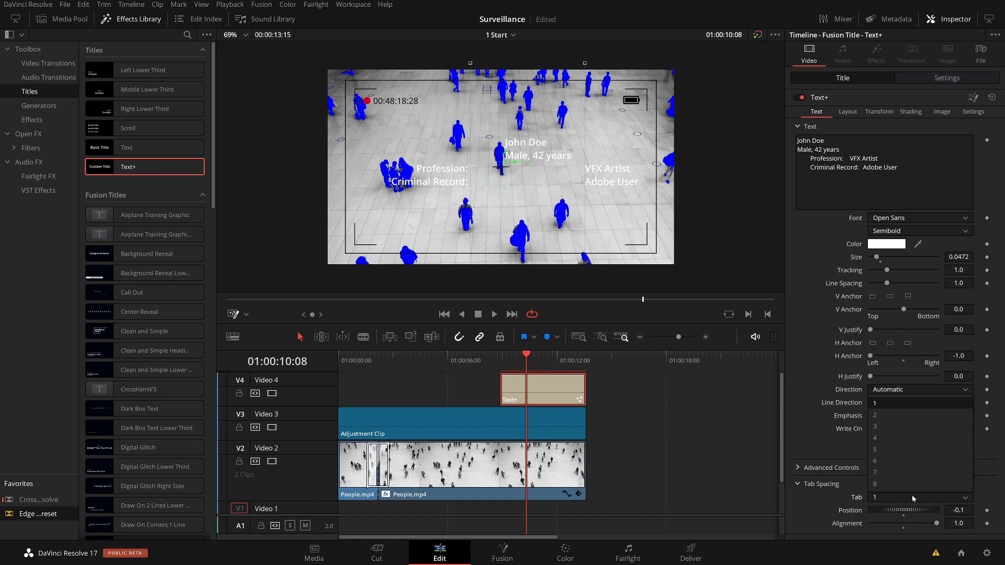
left_click(900, 411)
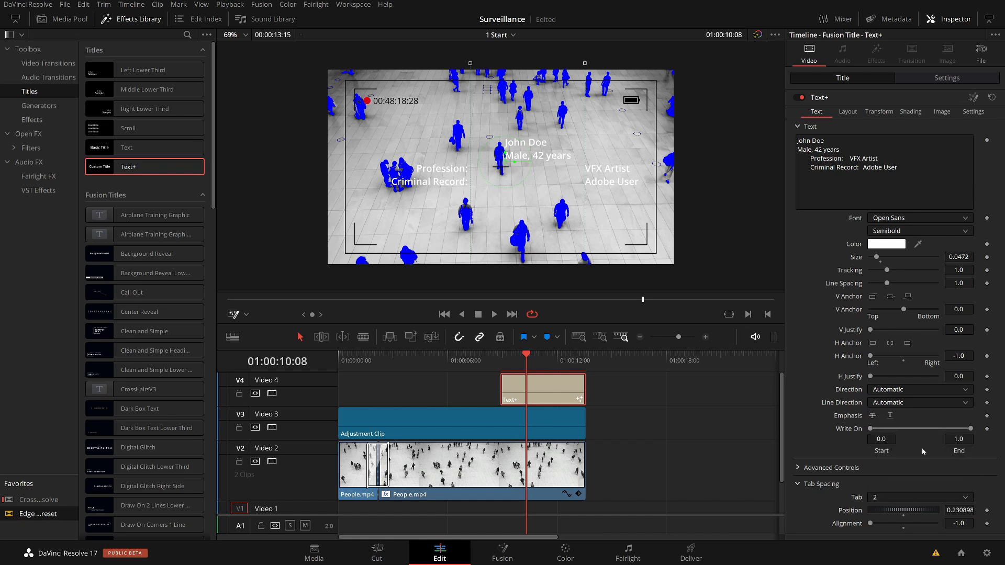
double_click(850, 512)
left_click(880, 498)
left_click(890, 404)
double_click(850, 512)
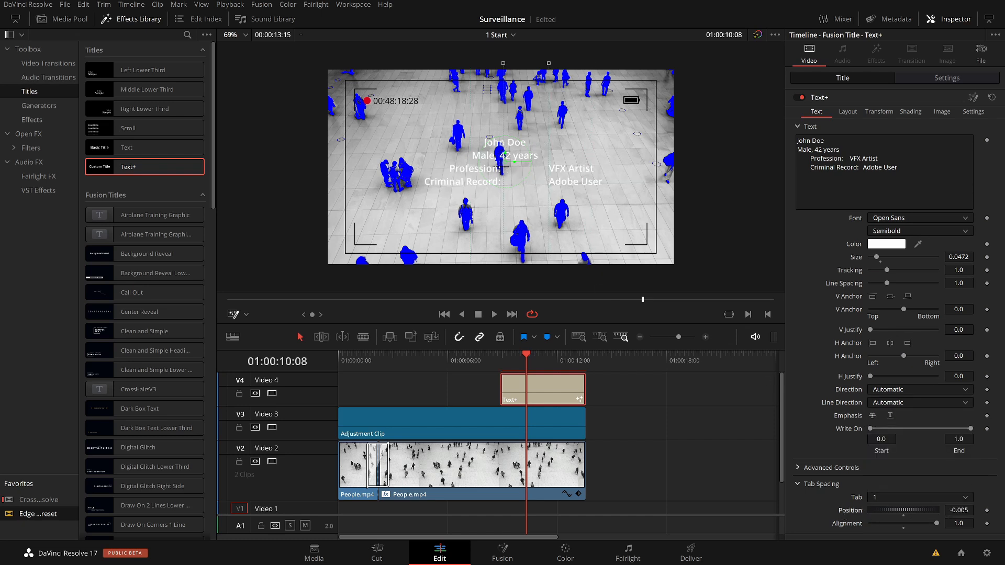
- Set the positions of tab stops 1 and 2 to 0
double_click(959, 510)
type("0")
key("Tab")
left_click(923, 498)
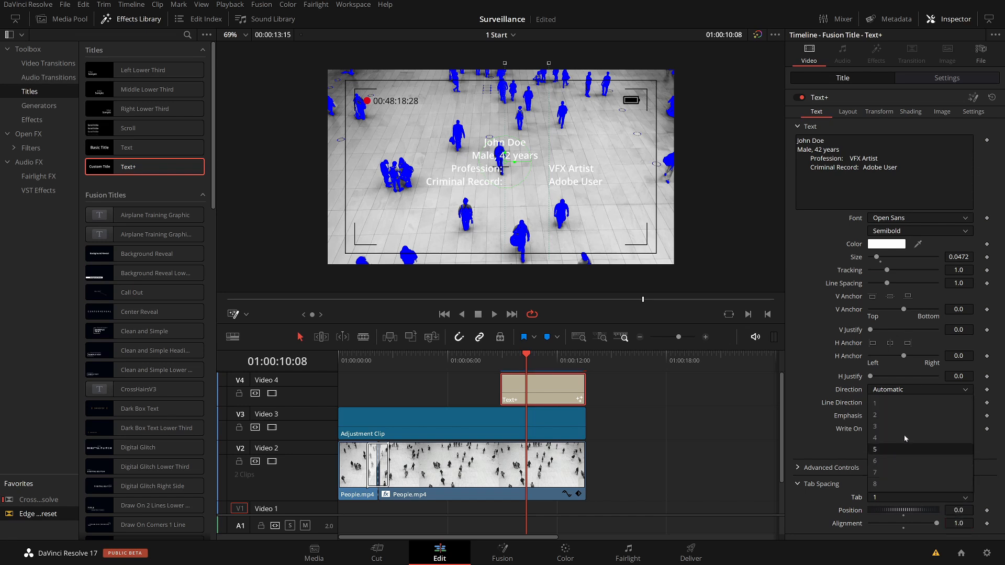
left_click(907, 417)
double_click(959, 511)
type("0")
key("Tab")
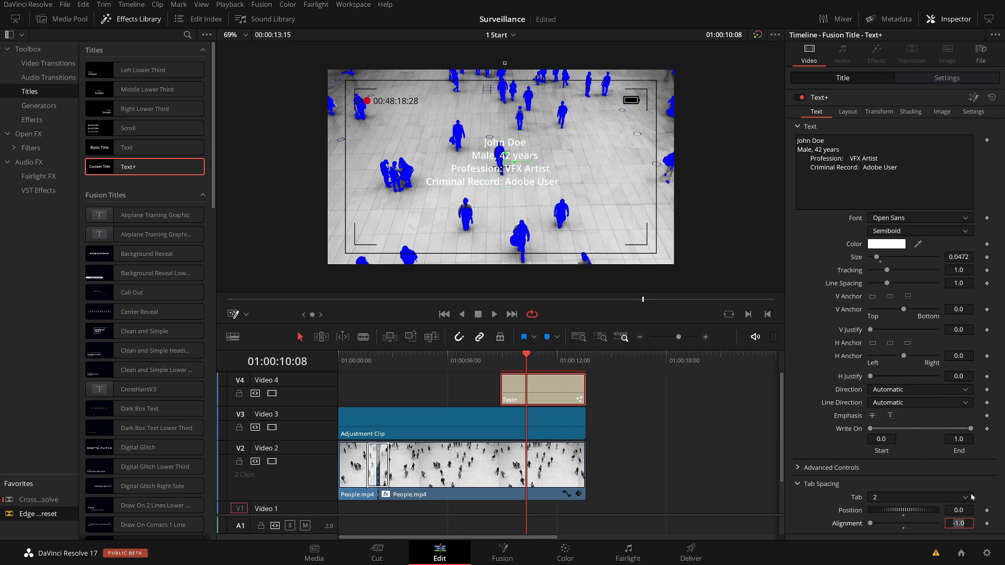
- Set tab stop 2's position to 0.017 and tab stop 1's position to 0.014
left_click_drag(909, 511, 919, 512)
left_click(966, 511)
type("1")
key("Tab")
left_click_drag(889, 505, 893, 512)
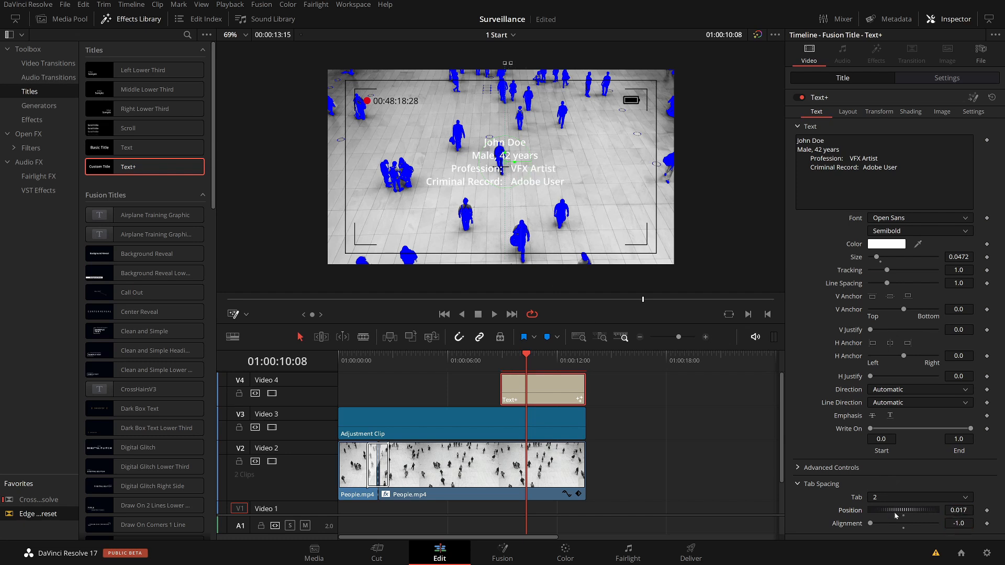
left_click(904, 498)
left_click(898, 401)
left_click_drag(895, 514, 896, 516)
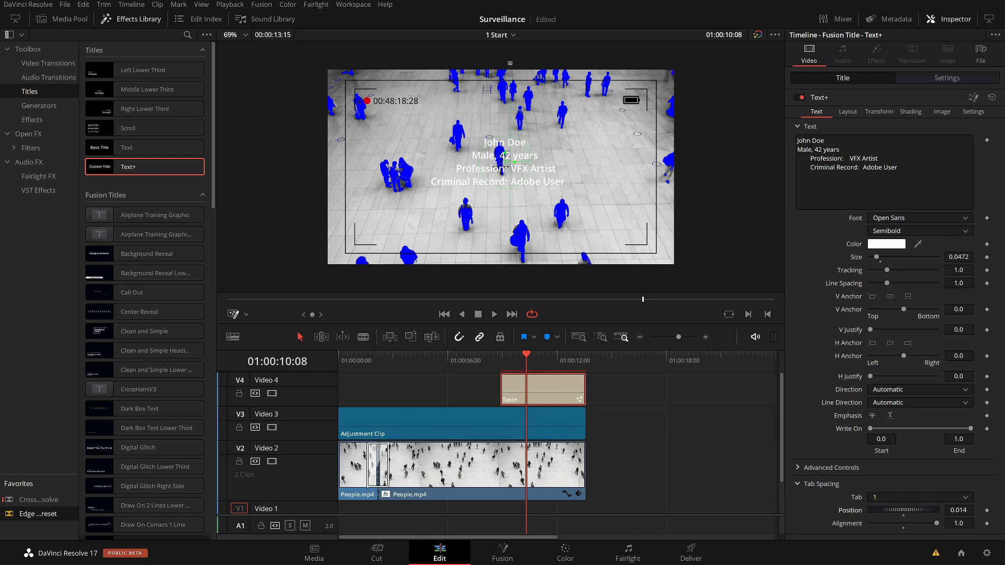
- Enable shading element 2, the Red Outline, for the title text
left_click(909, 113)
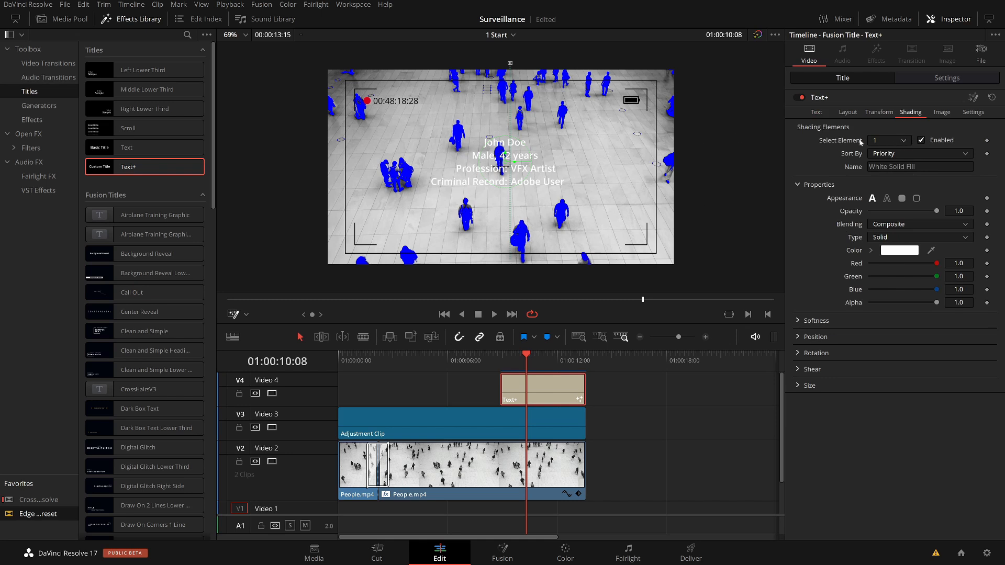
left_click(893, 141)
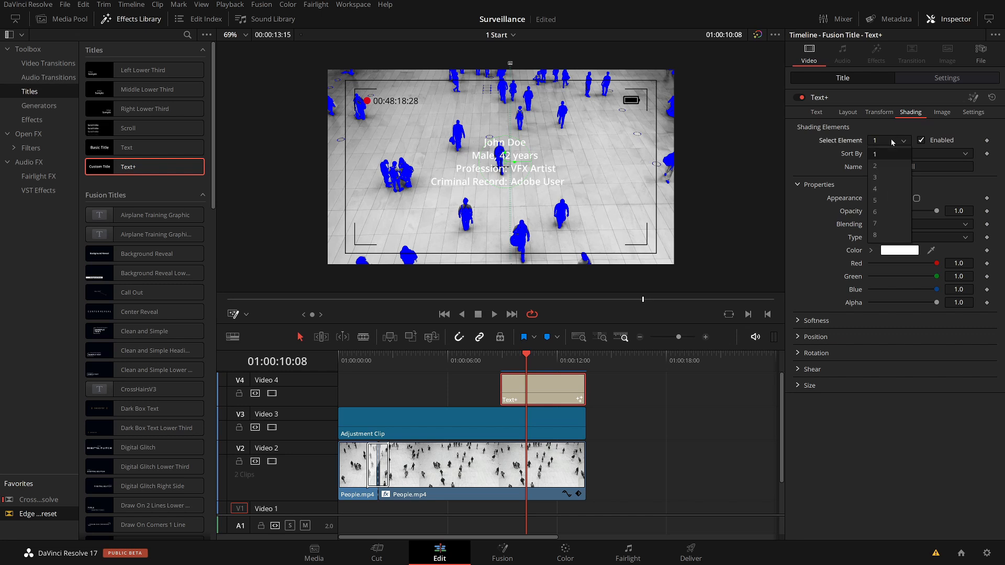
left_click(885, 166)
left_click(921, 140)
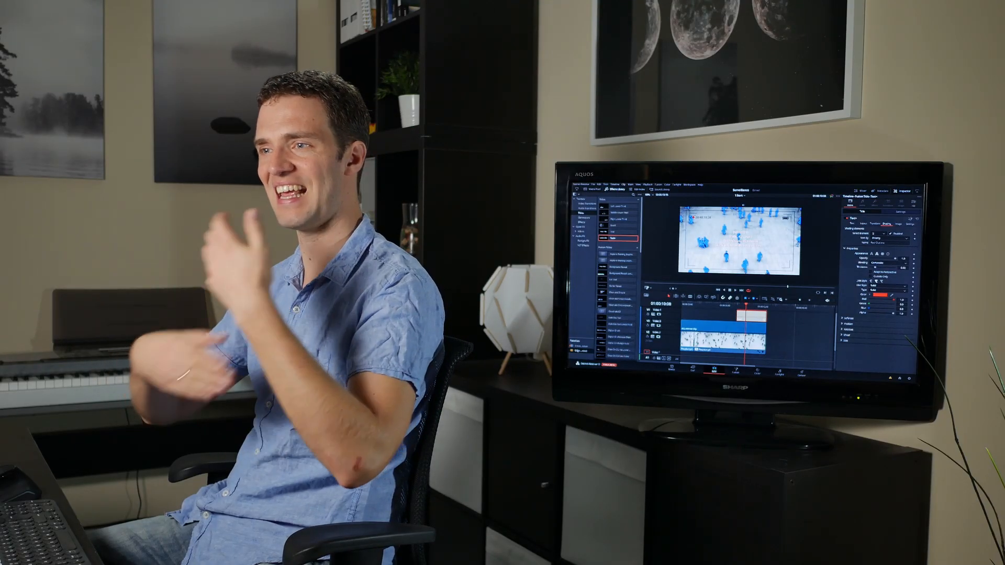
- Try shading element 3, the Black Shadow, on the title and switch it off again
left_click(877, 234)
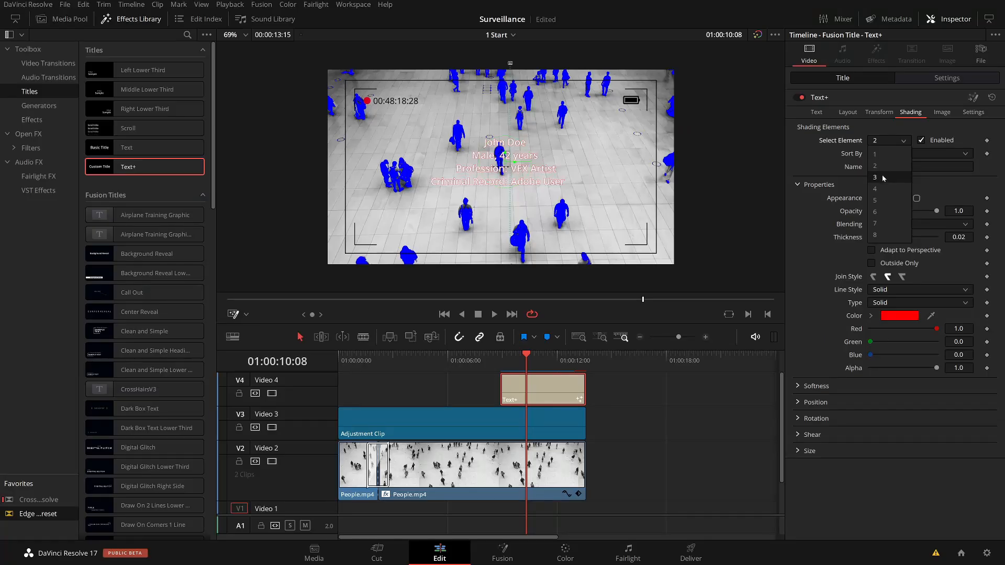
left_click(890, 172)
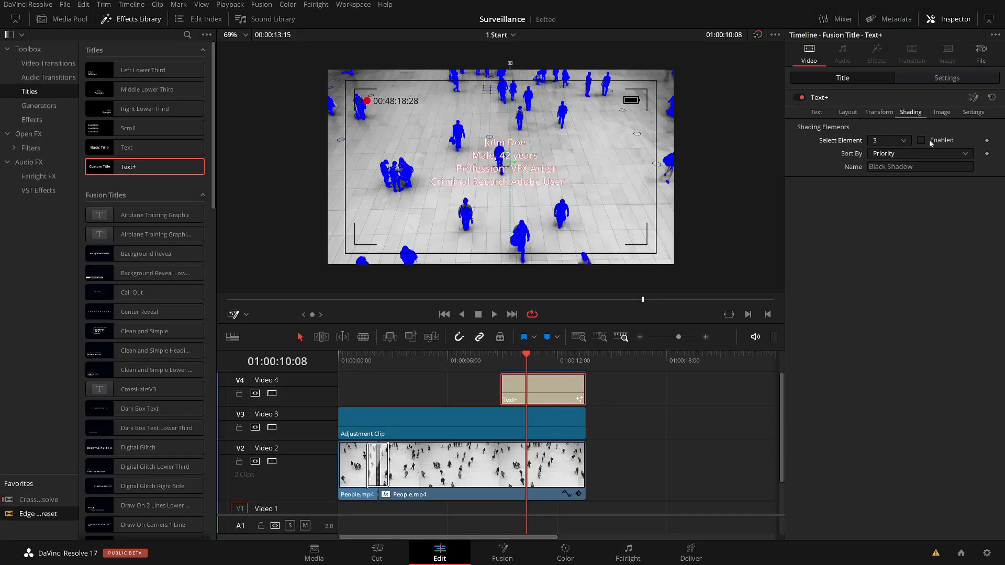
left_click(920, 140)
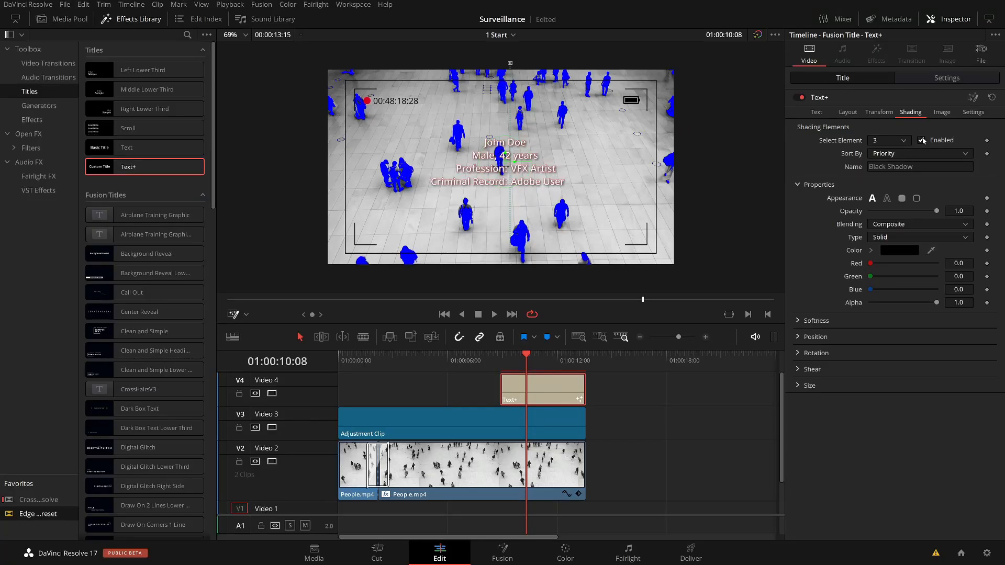
left_click(920, 141)
- Return to shading element 2 and rename it "Box"
left_click(907, 141)
left_click(900, 151)
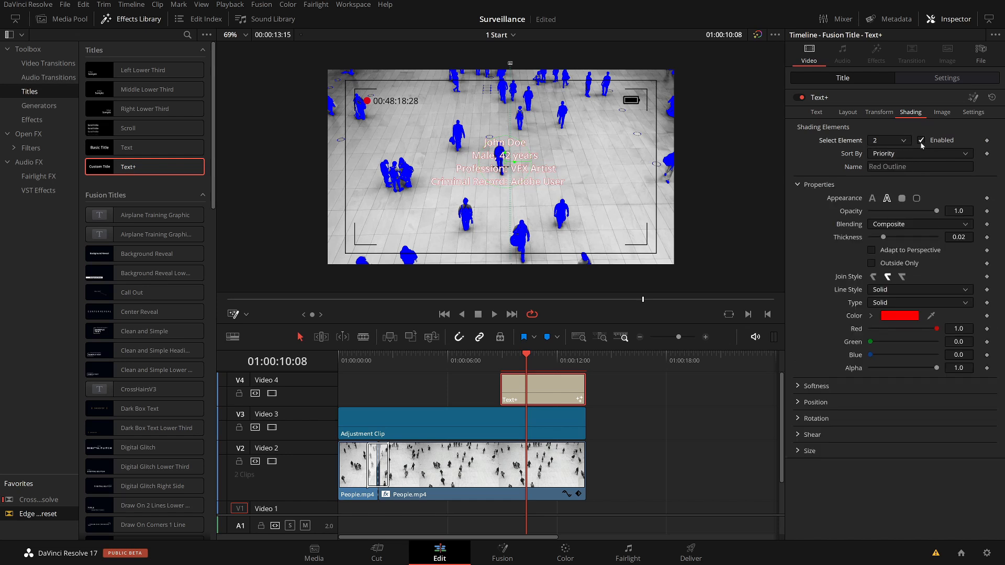
left_click(889, 140)
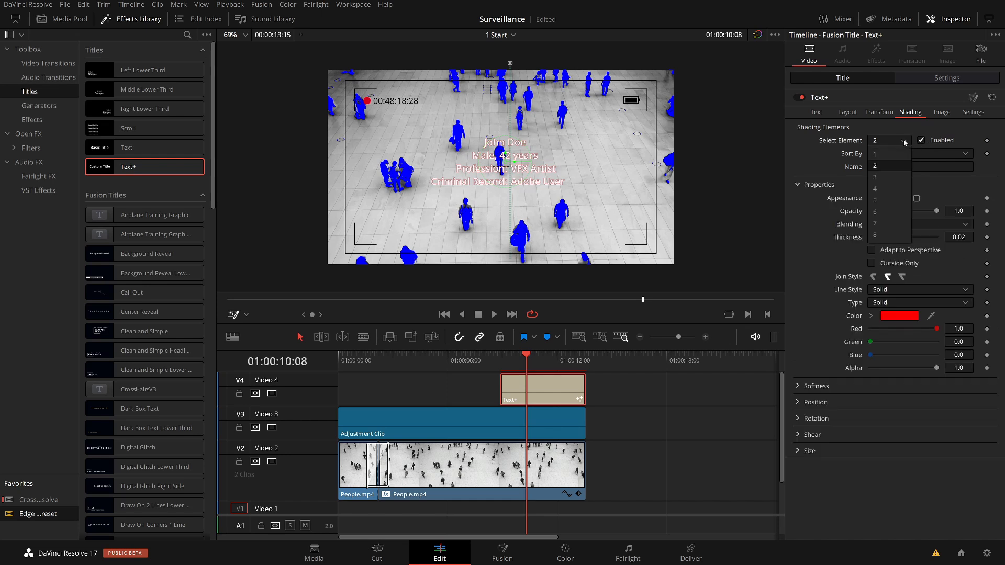
left_click(884, 165)
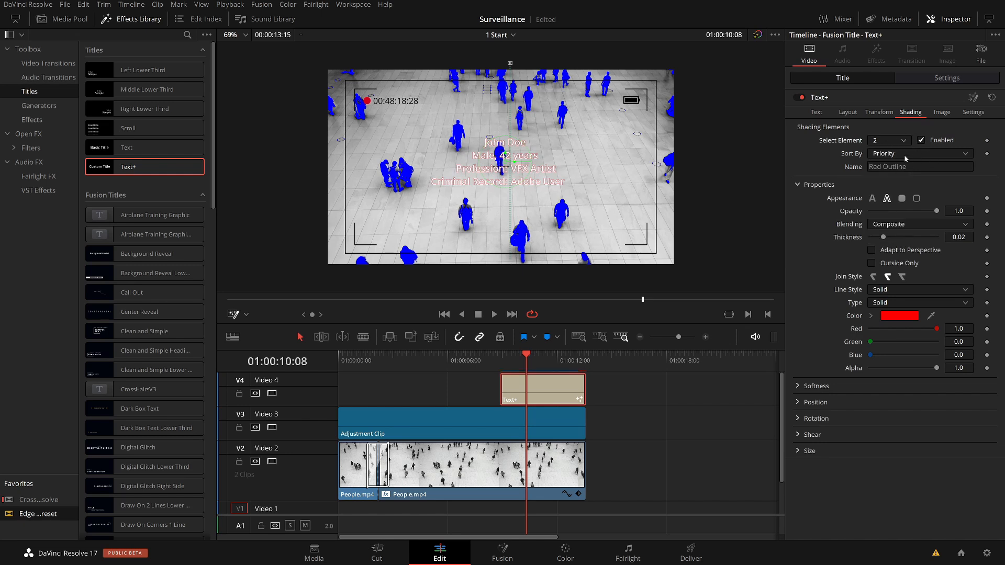
left_click(912, 154)
left_click(911, 157)
left_click_drag(911, 166, 904, 166)
triple_click(903, 167)
type("=")
key("BackSpace")
type("Box")
key("Tab")
- Turn the Box shading element into a filled background and set its level to Text
left_click(902, 198)
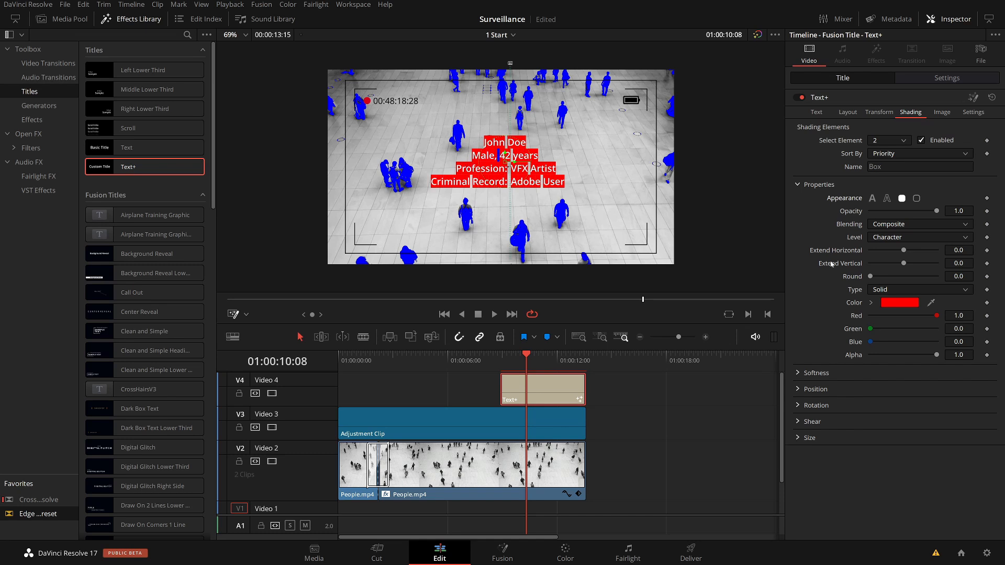
left_click(890, 240)
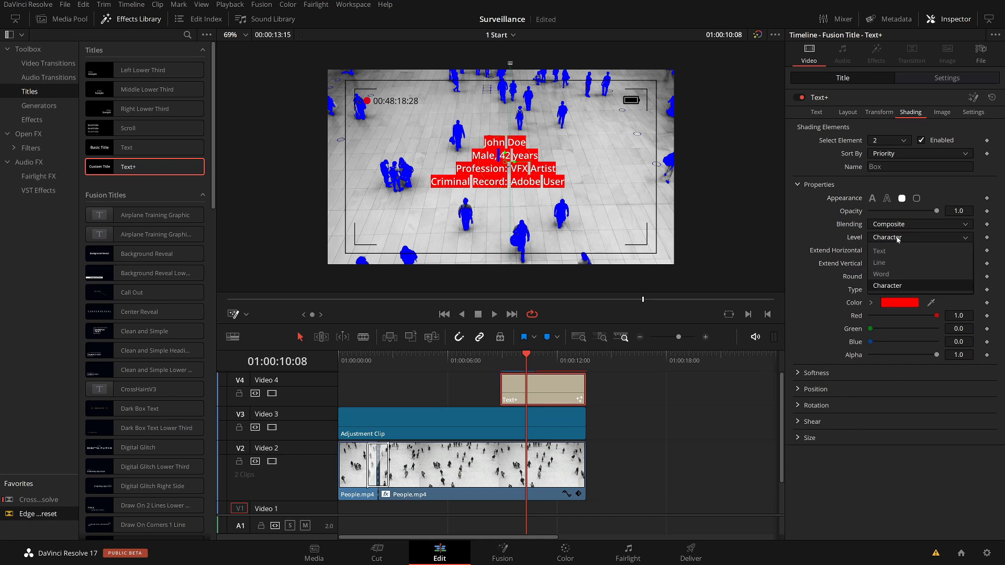
left_click(890, 246)
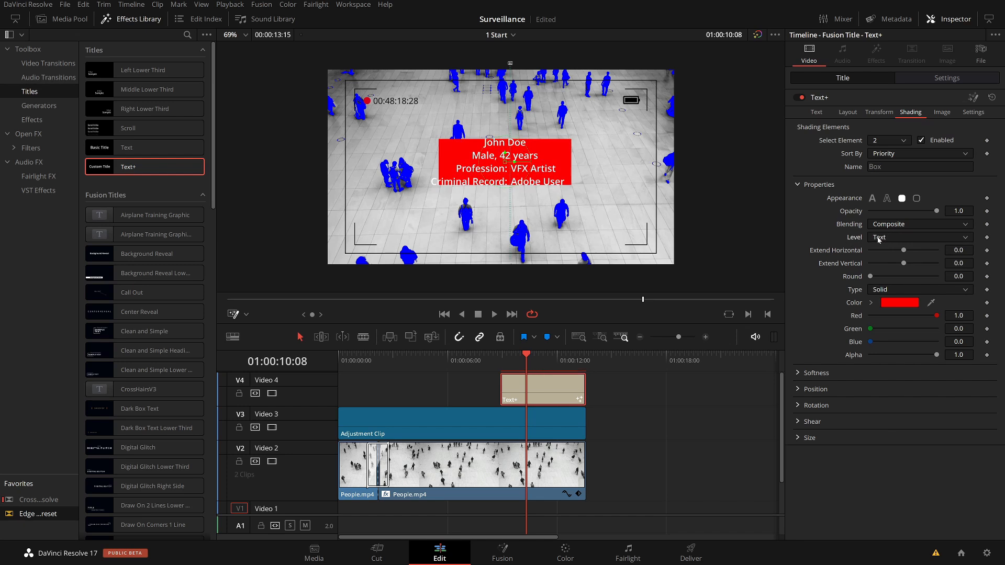
- Change the background box color to a dark blue with hue 0.667, saturation 1.0 and value about 0.56
left_click(871, 302)
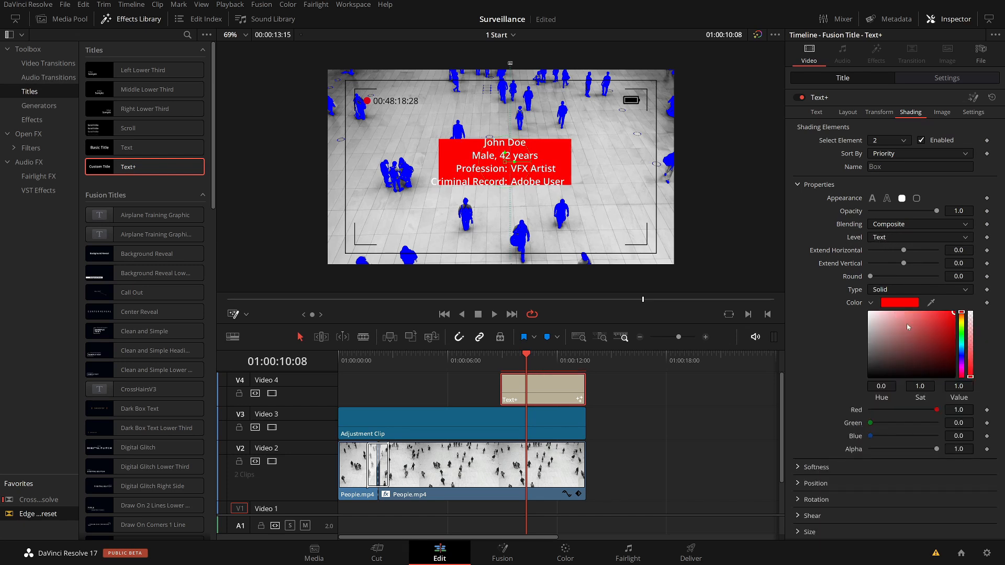
left_click_drag(962, 346, 961, 350)
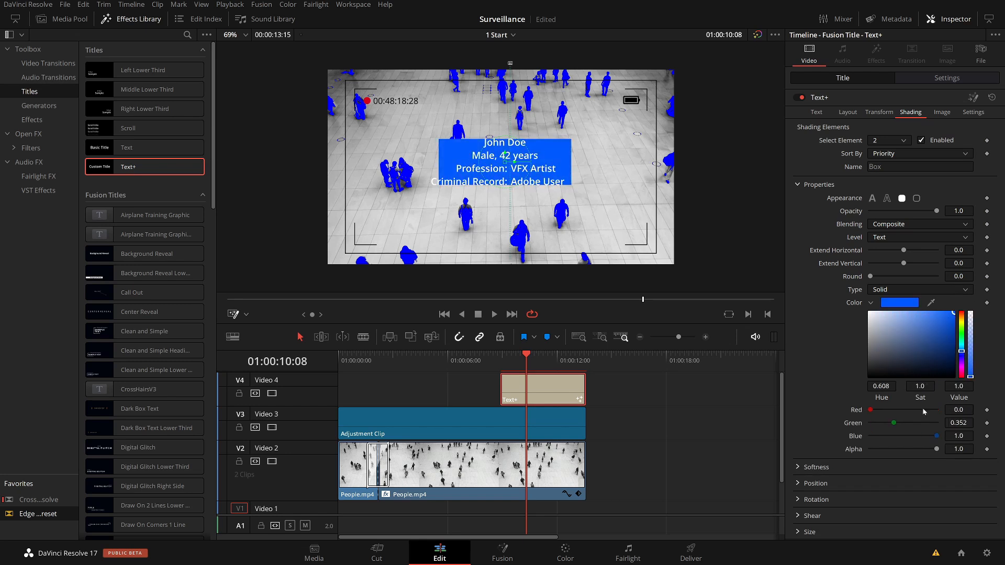
left_click(889, 304)
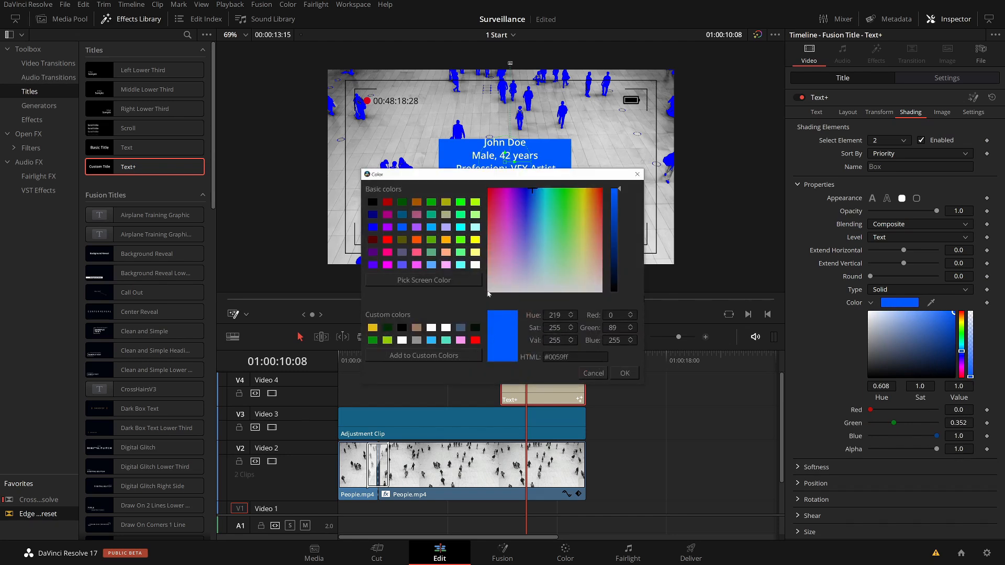
left_click(372, 215)
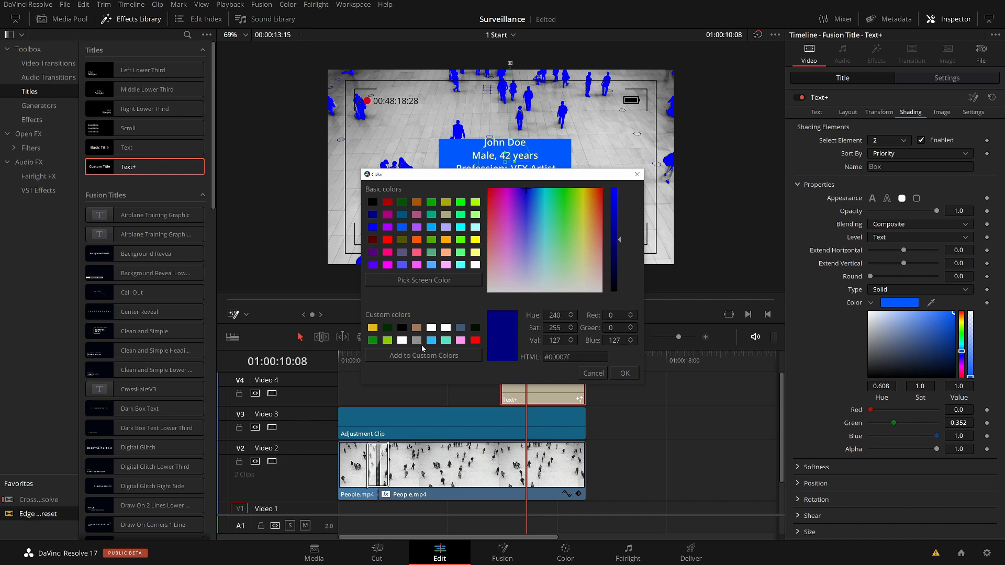
left_click_drag(618, 242, 619, 233)
left_click_drag(508, 327, 473, 328)
left_click(625, 373)
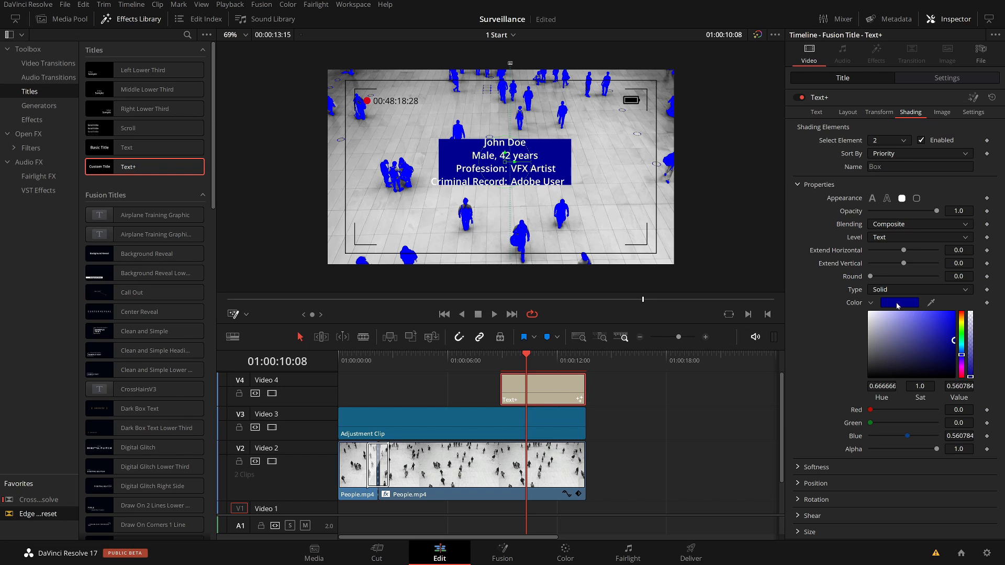
- Extend the box 0.79 horizontally and 0.48 vertically with 0.638 rounding, and shift the title, at text size 0.0354, to the right in the frame
left_click_drag(903, 250, 915, 278)
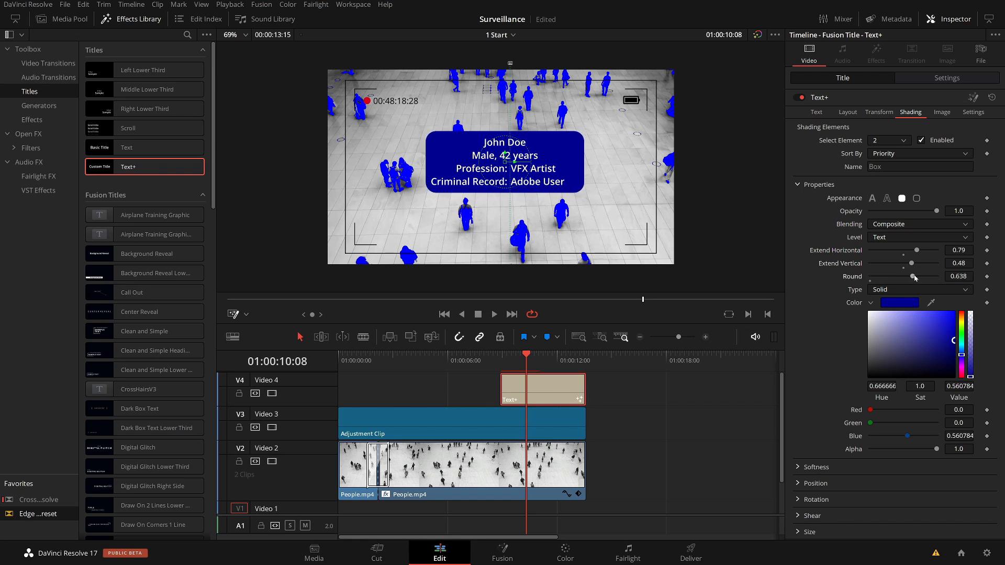
left_click_drag(506, 163, 586, 155)
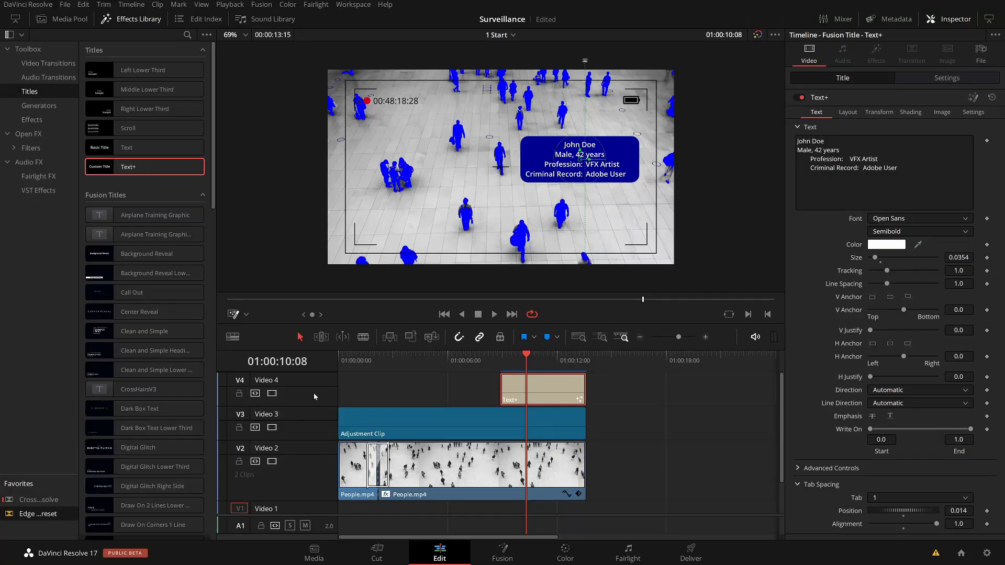
key("ctrl+s")
- Disable the Video 3 and Video 4 tracks and save the project
left_click(272, 427)
left_click(272, 393)
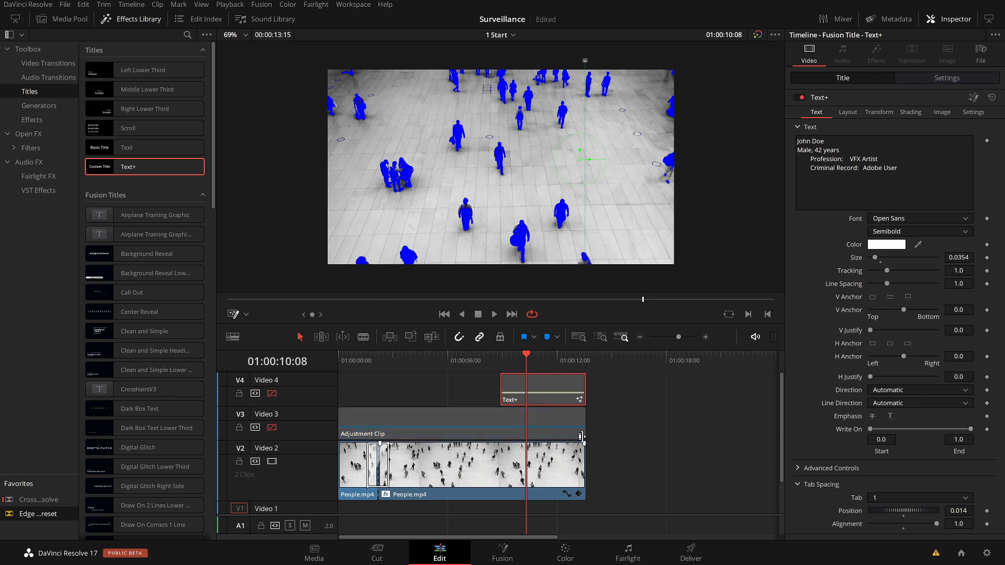
key("ctrl+s")
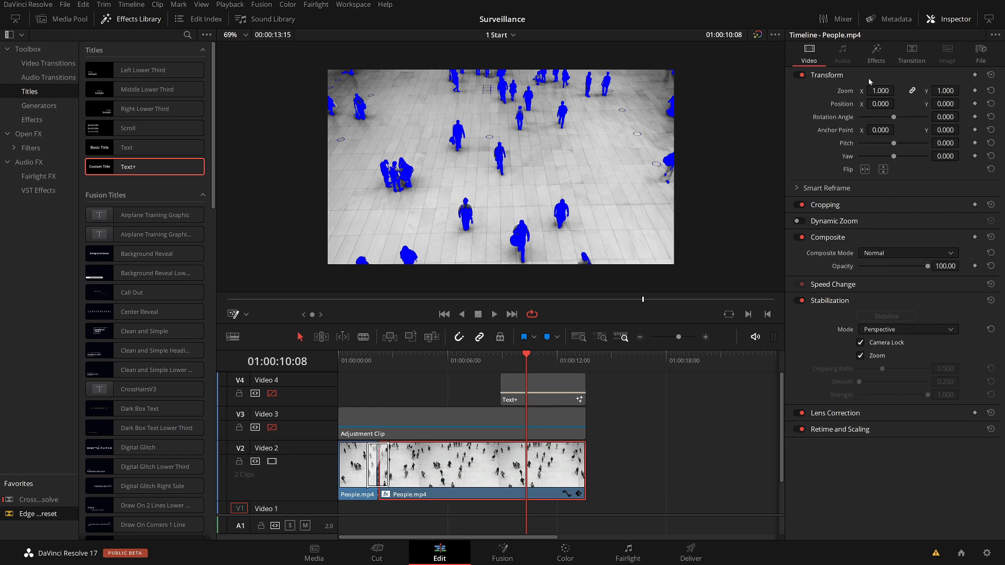
- Remove the False Color effect from the second People.mp4 clip
left_click(876, 55)
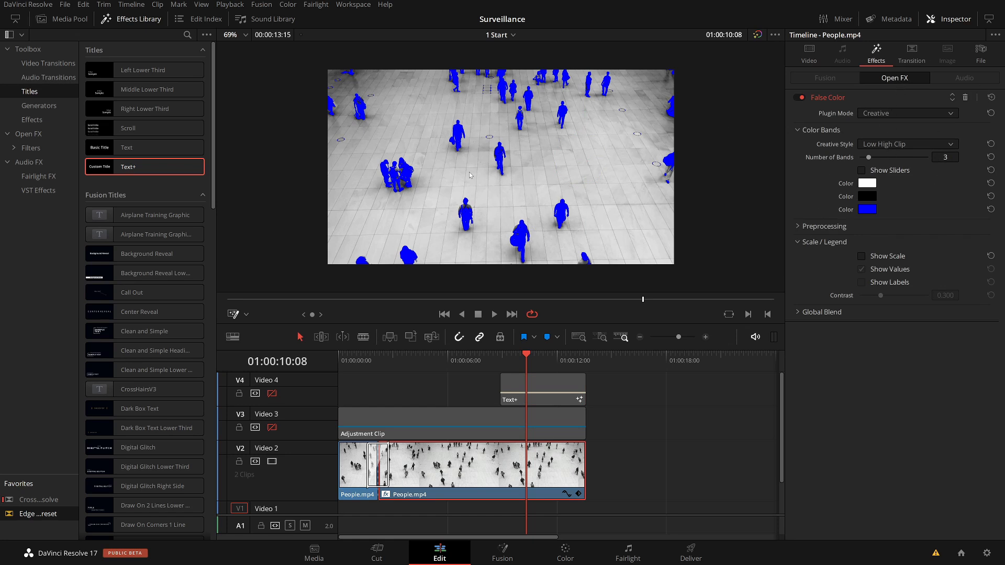
left_click(966, 98)
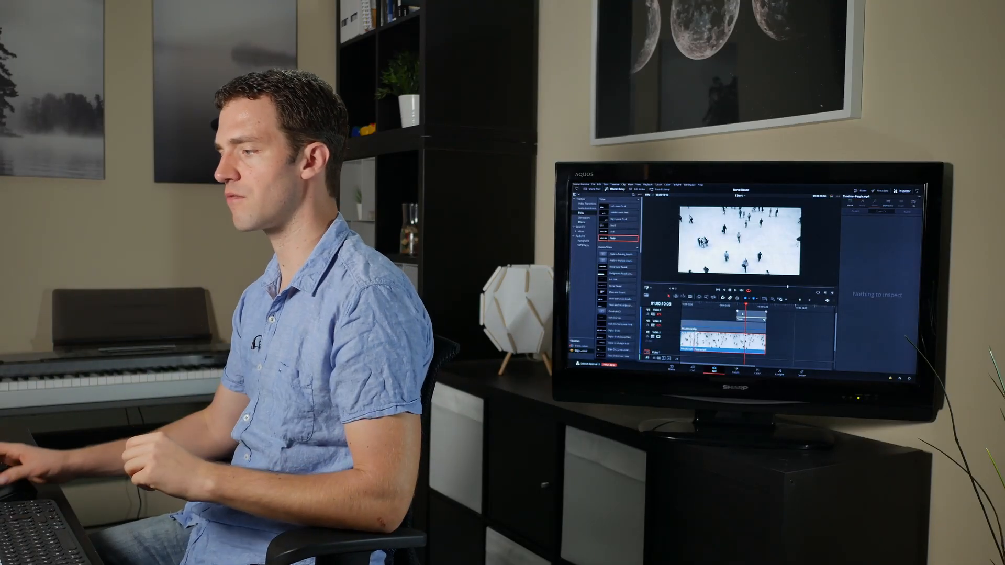
- Convert the second People.mp4 clip on Video 2 into a new Fusion clip
right_click(723, 341)
left_click(738, 252)
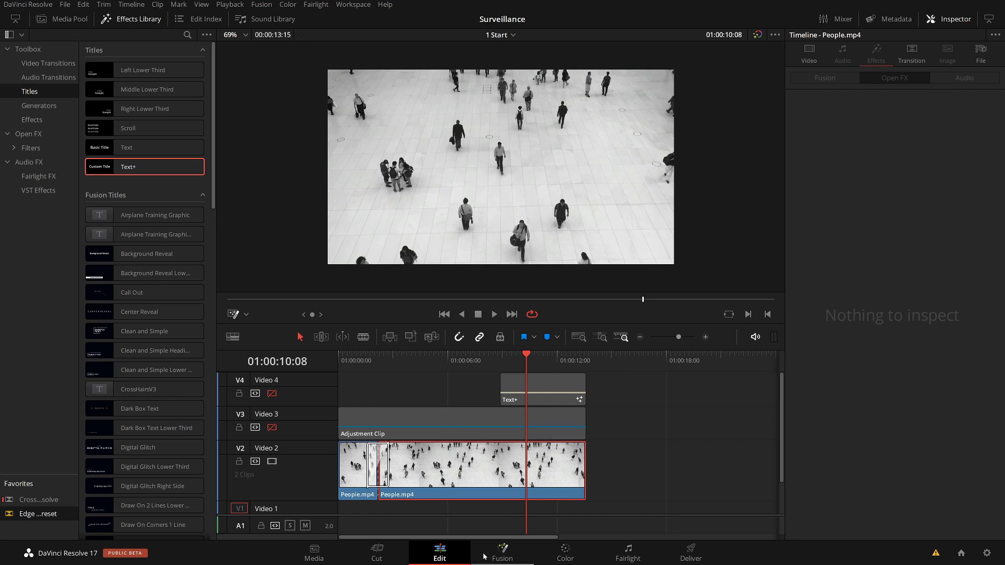
left_click(812, 54)
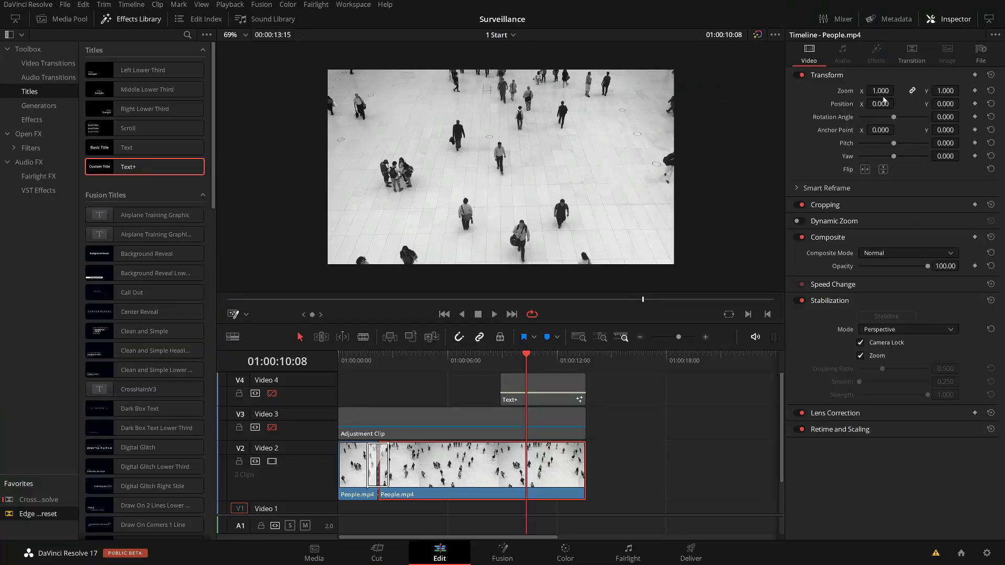
right_click(469, 478)
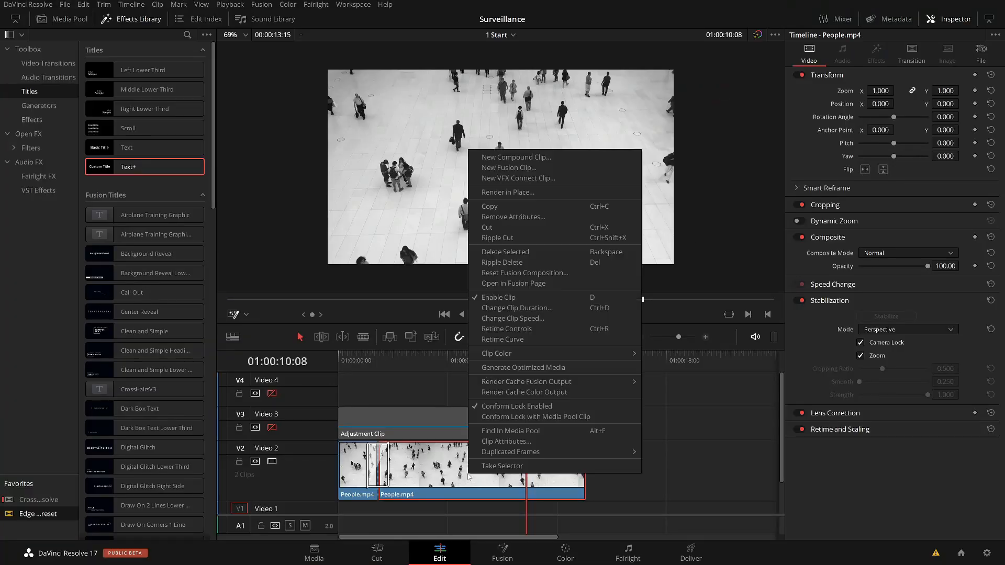
left_click(516, 171)
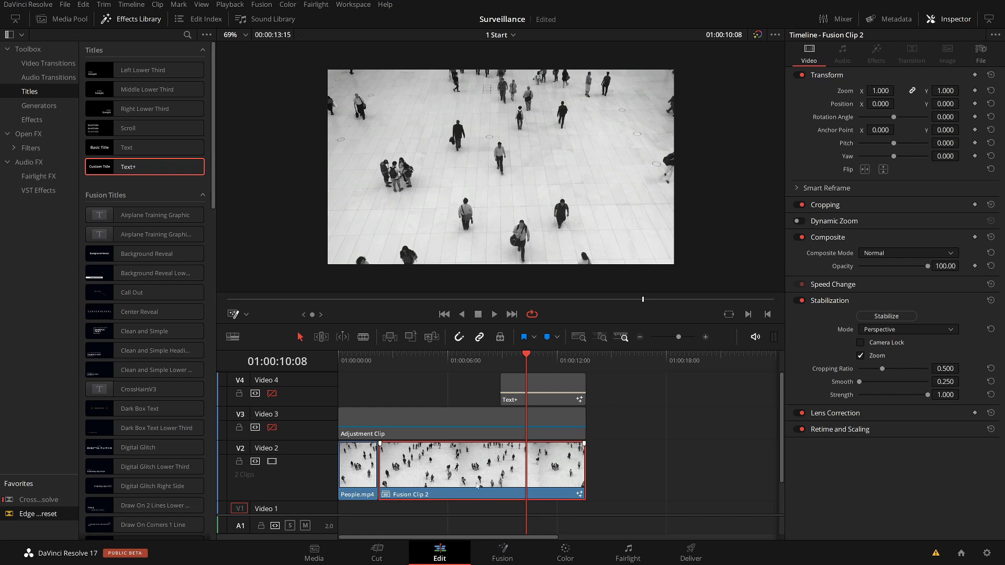
- Open the new Fusion clip's composition on the Fusion page
right_click(494, 473)
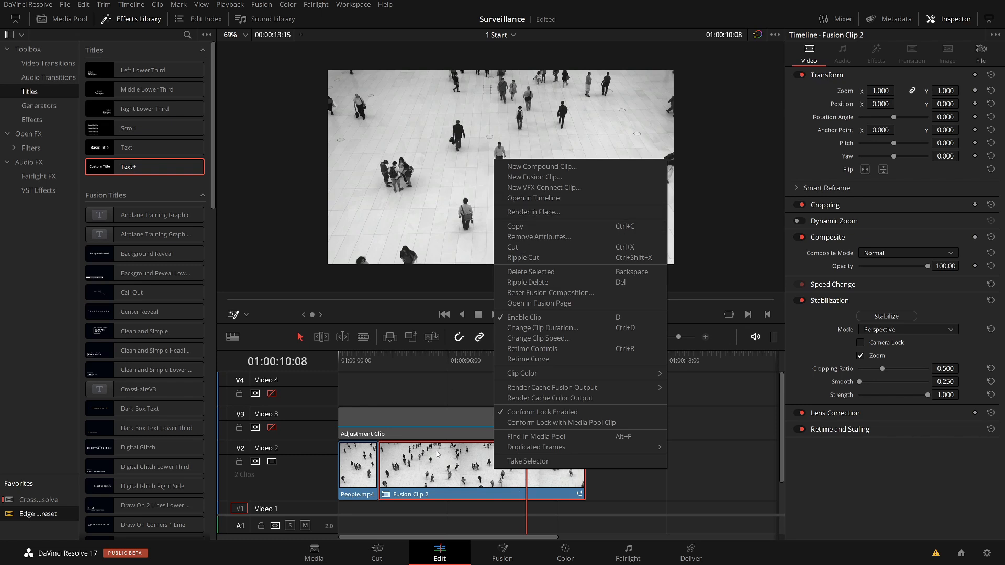
left_click(476, 467)
left_click(501, 554)
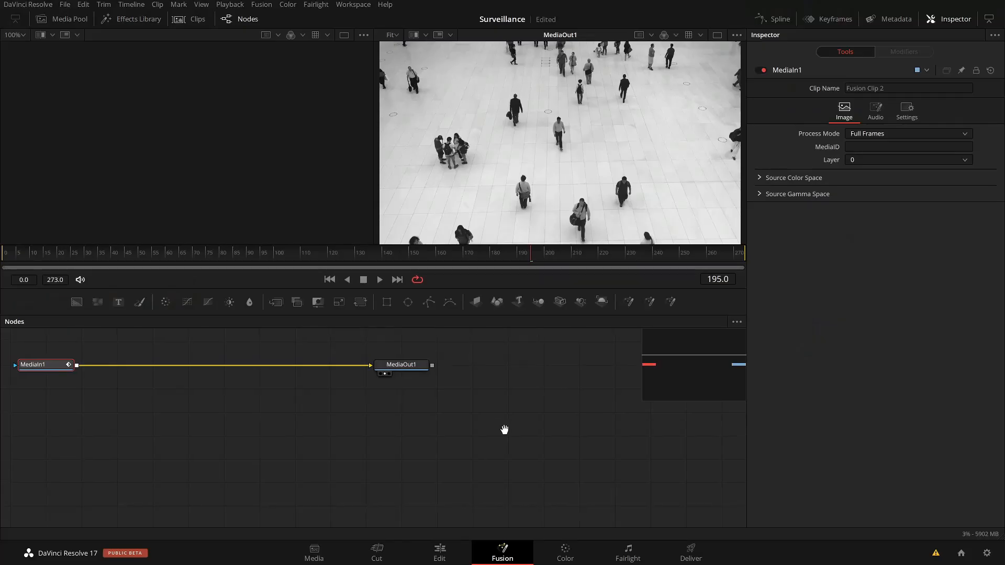
left_click_drag(505, 429, 683, 510)
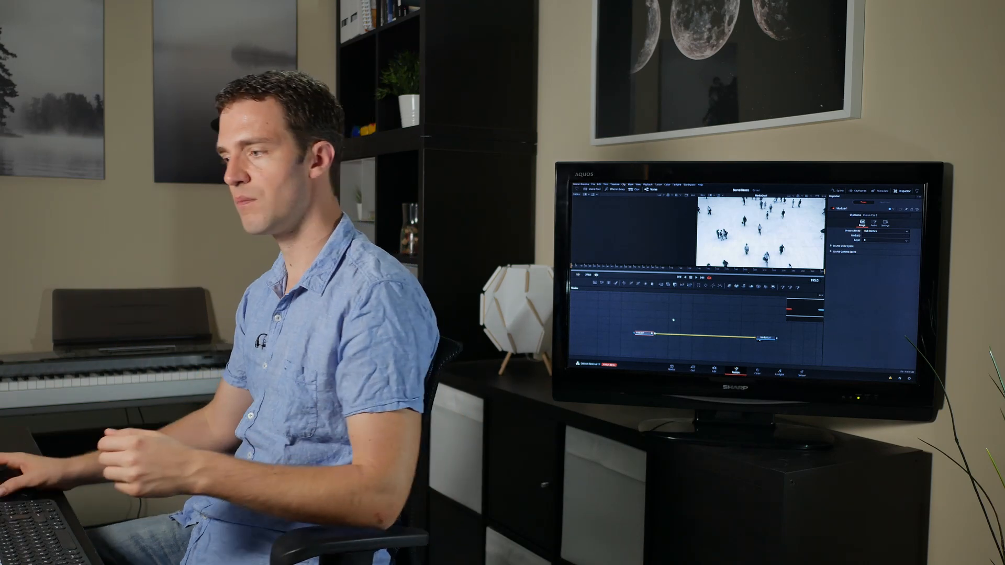
left_click(674, 320)
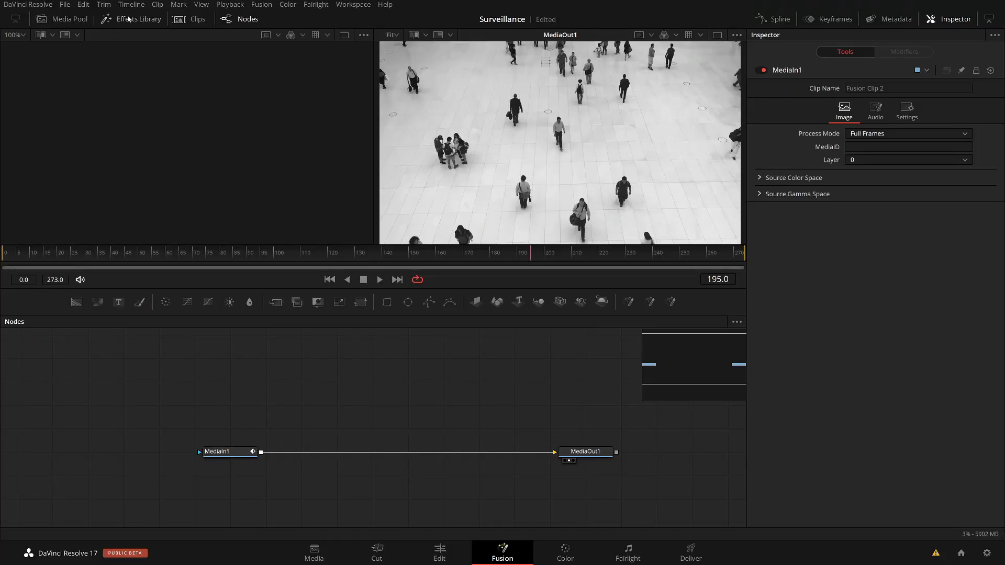
- Find the Luma Keyer among the effects and add it as a node above the line between MediaIn1 and MediaOut1
left_click(128, 19)
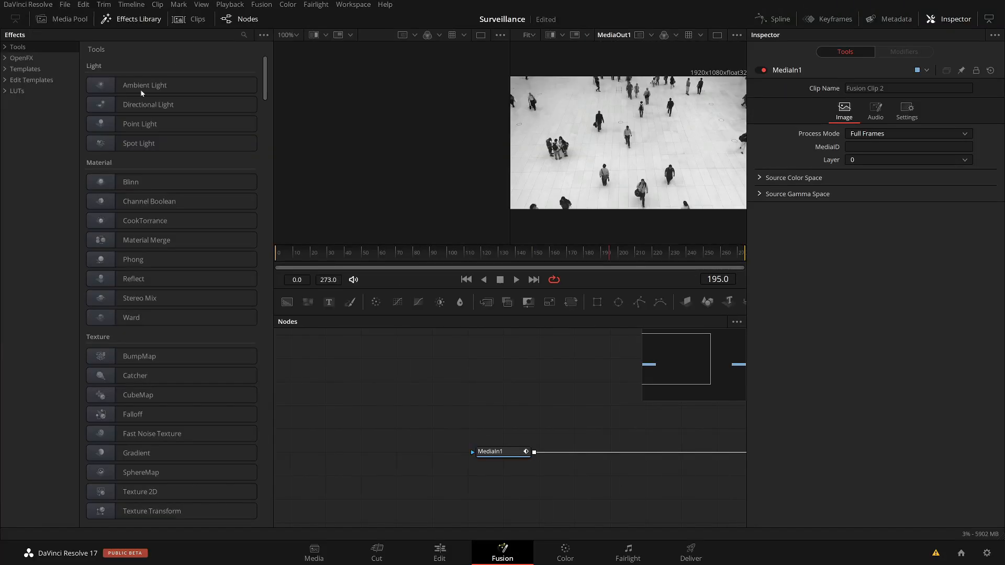
left_click(243, 35)
type("luma")
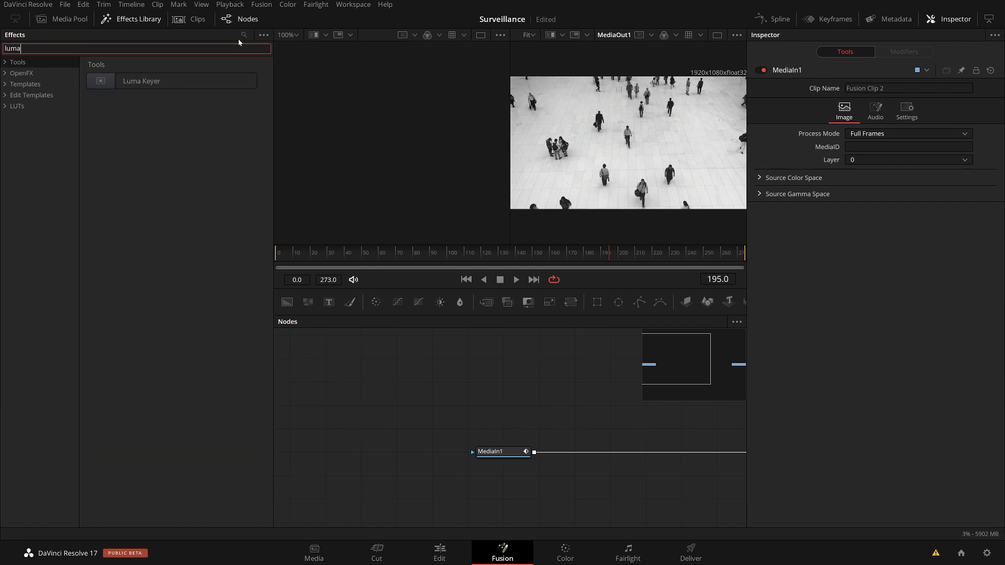
left_click(5, 62)
left_click_drag(128, 90, 518, 413)
left_click_drag(605, 381, 463, 399)
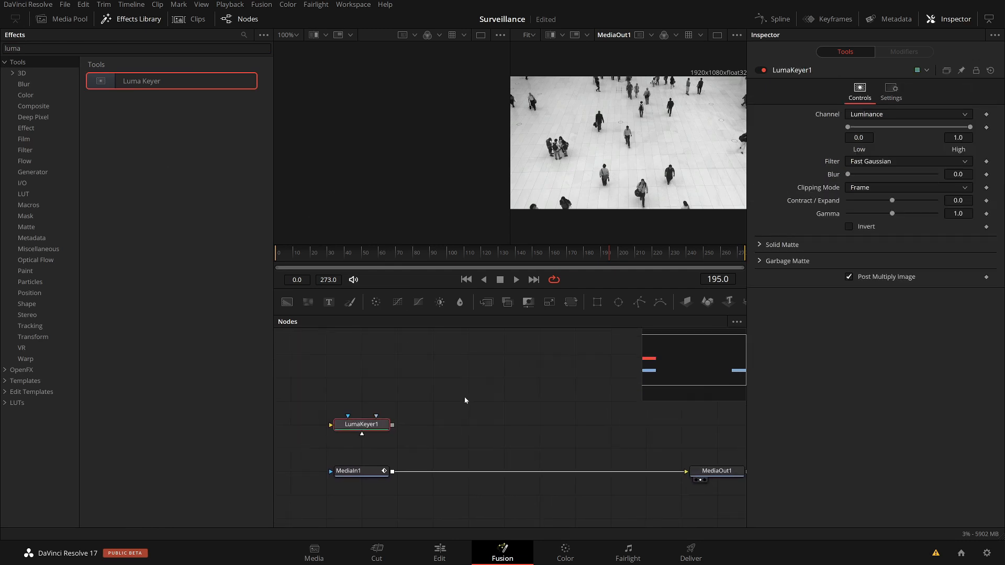
left_click_drag(357, 429, 450, 409)
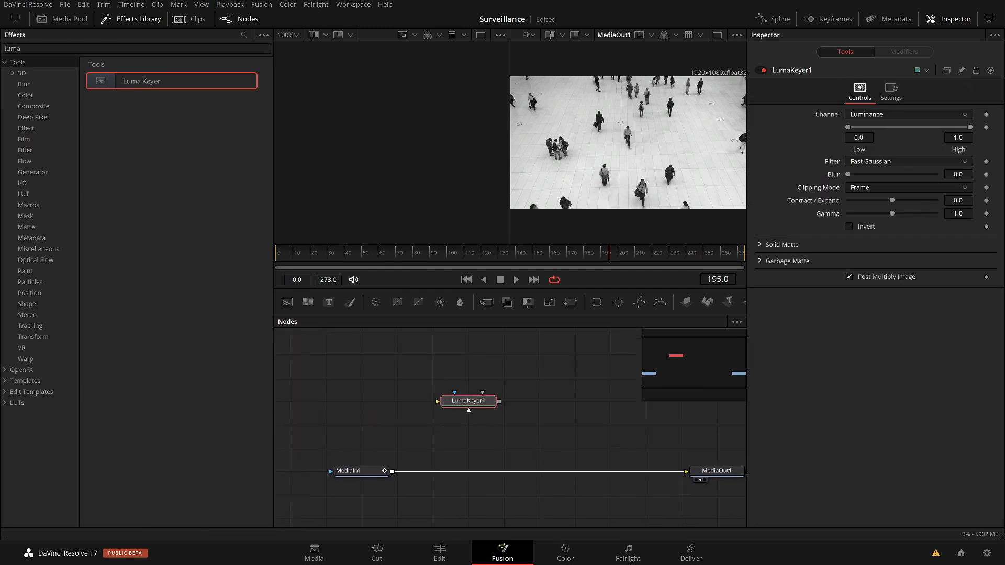
left_click(134, 20)
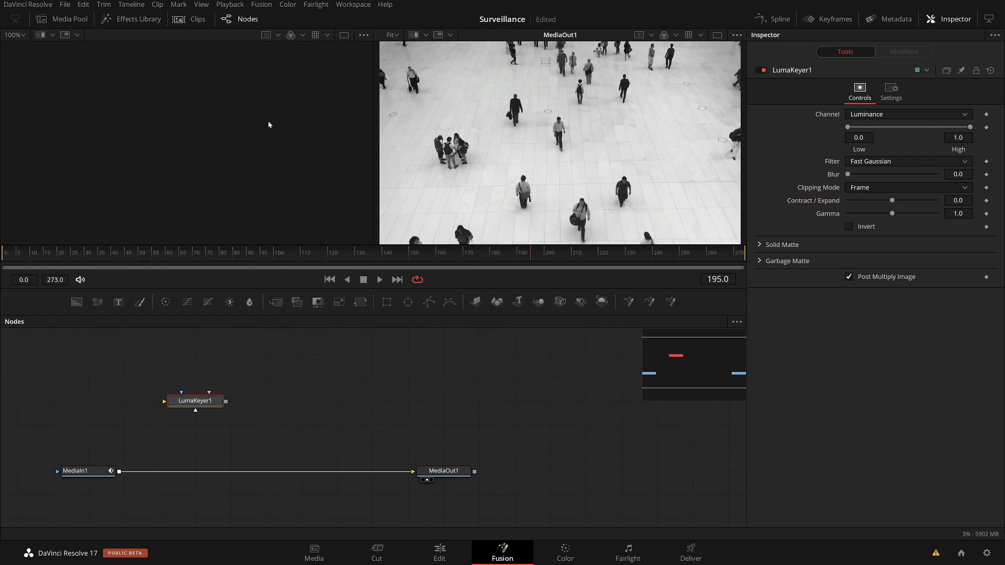
- Display the MediaIn1 node in both viewers
left_click_drag(88, 471, 178, 153)
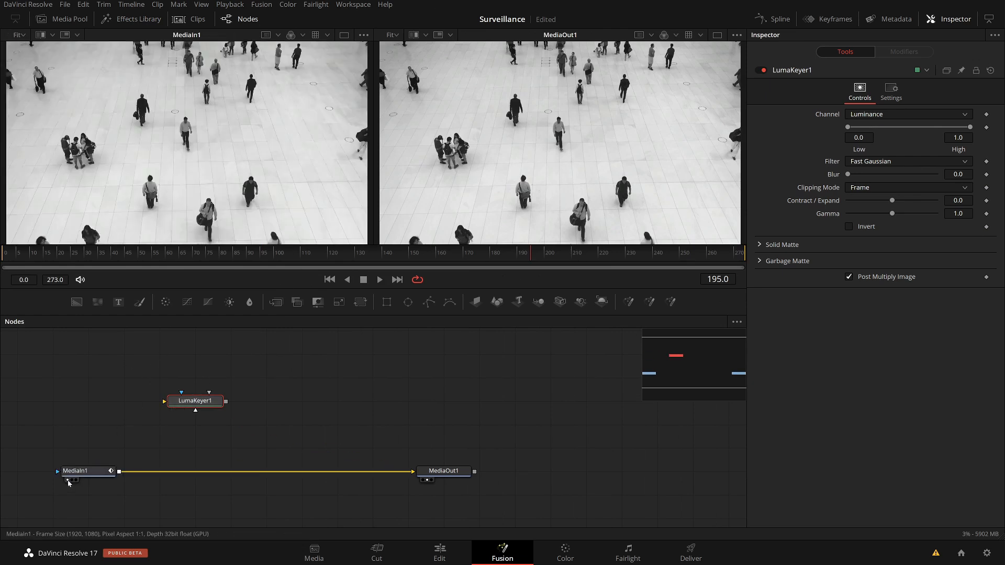
left_click(74, 482)
left_click(68, 481)
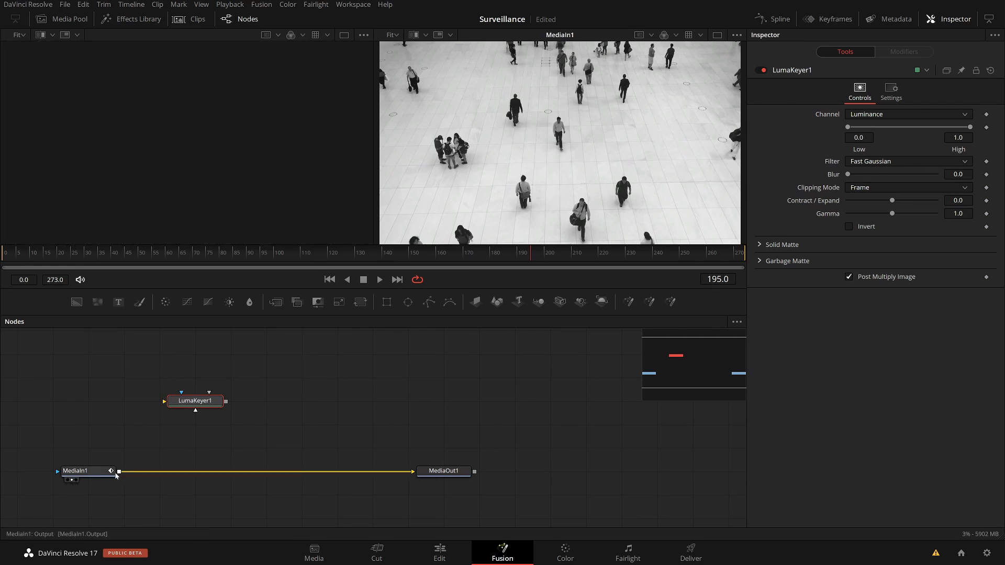
left_click(68, 480)
- Connect MediaIn1's output to the LumaKeyer1 input and display the keyer in the second viewer
left_click_drag(119, 471, 183, 402)
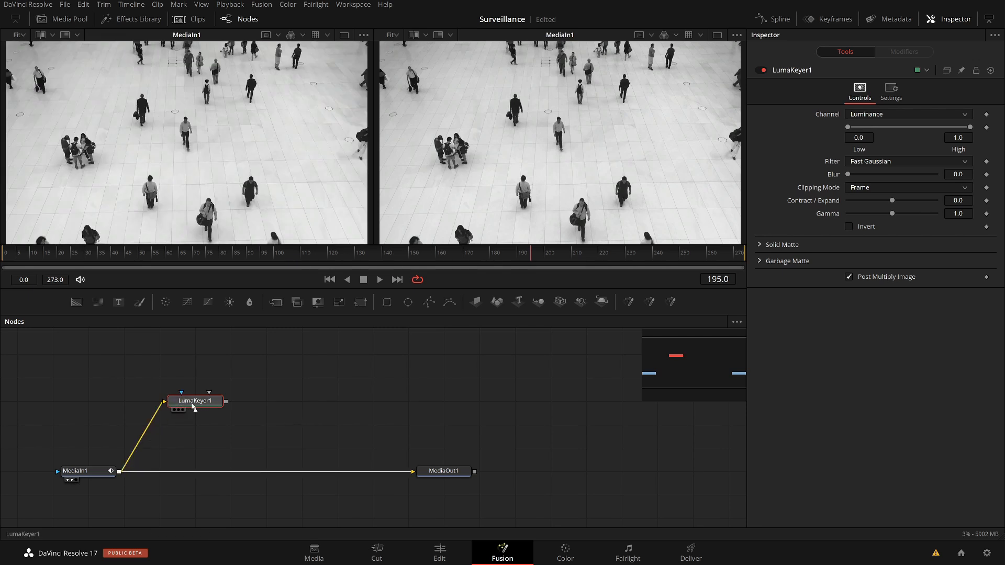
key("2")
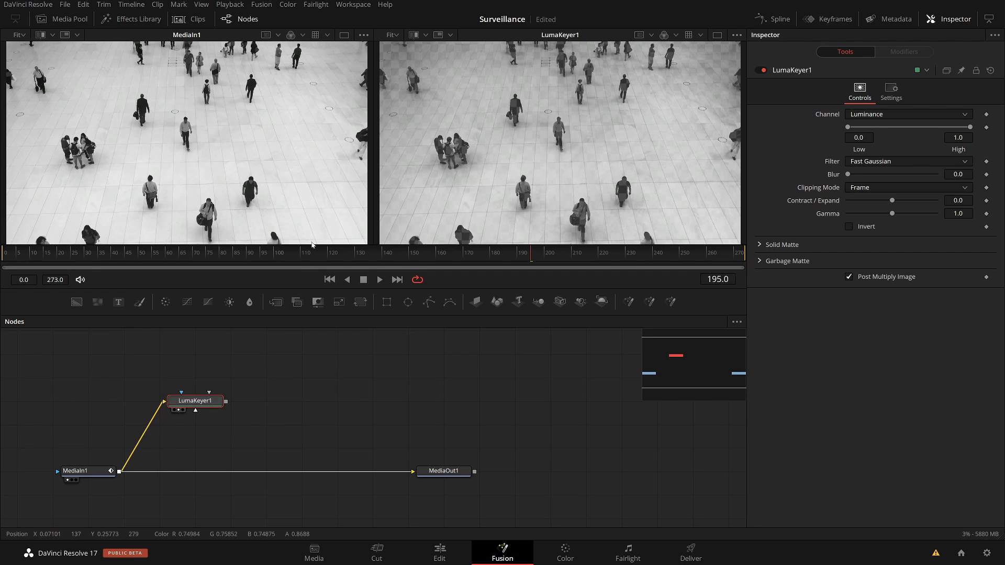
key("2")
key("2")
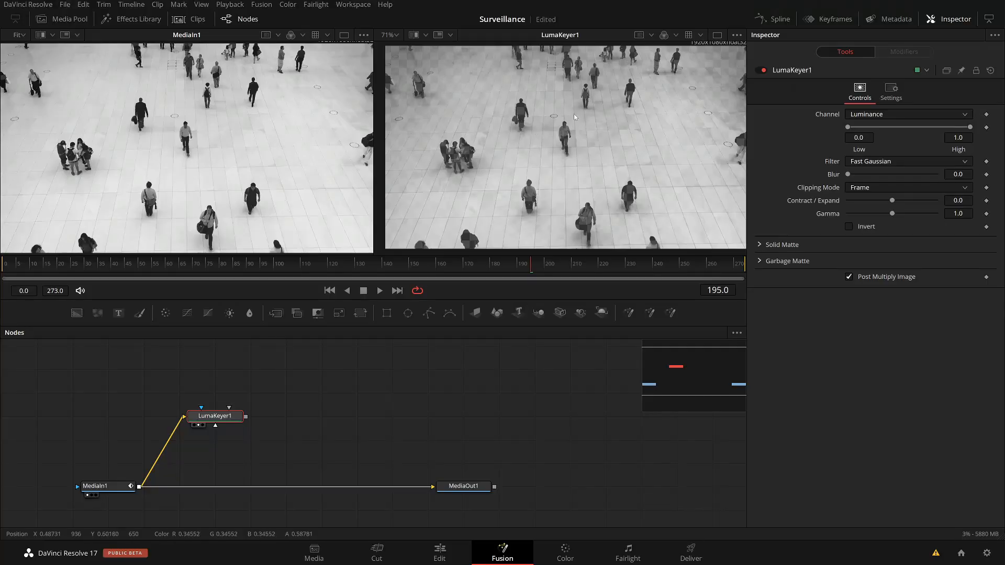
- Set the luma key's Low threshold to 0.608 and invert the matte
mouse_move(969, 127)
left_mouse_down()
mouse_move(955, 127)
mouse_move(970, 127)
left_mouse_up()
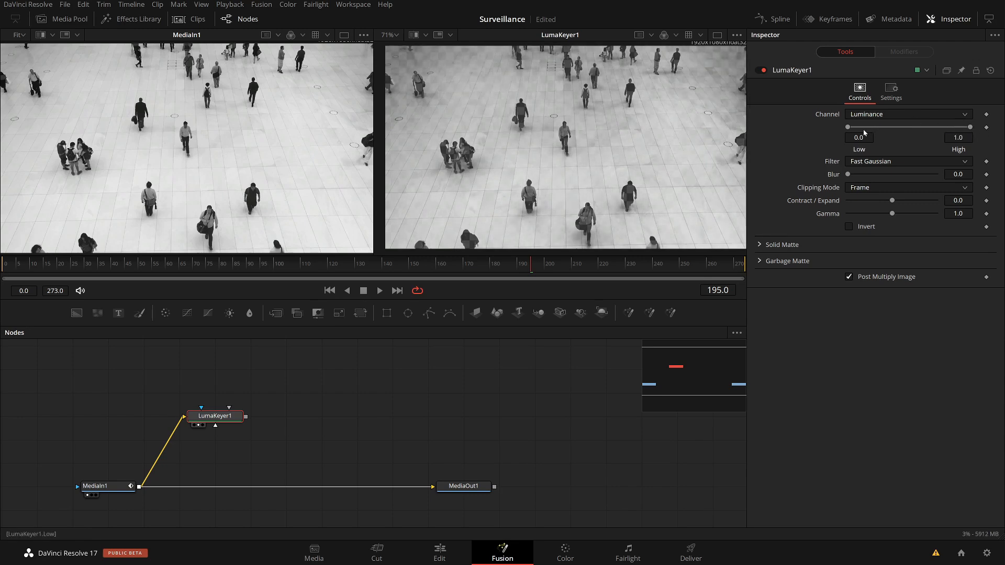
left_click_drag(849, 128, 918, 127)
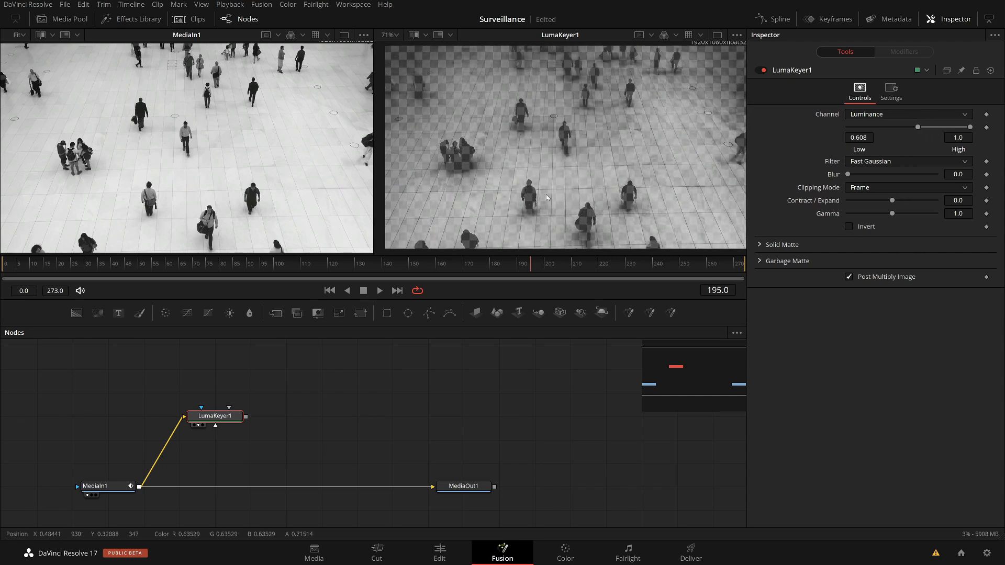
left_click(850, 227)
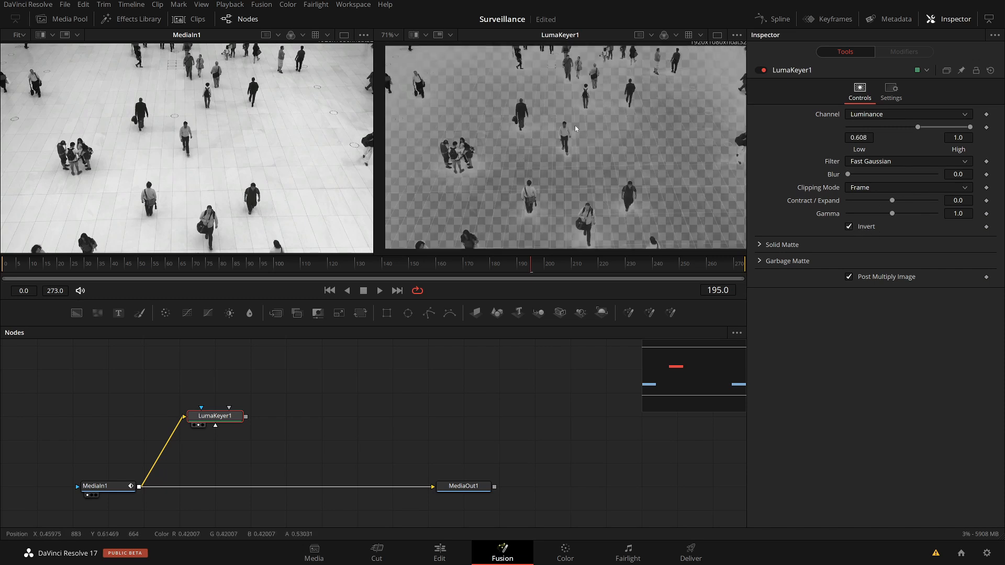
- Move MediaOut1 farther along the flow, add a Background node with Blue at 1.0, and display it in the first viewer
left_click_drag(463, 486, 570, 485)
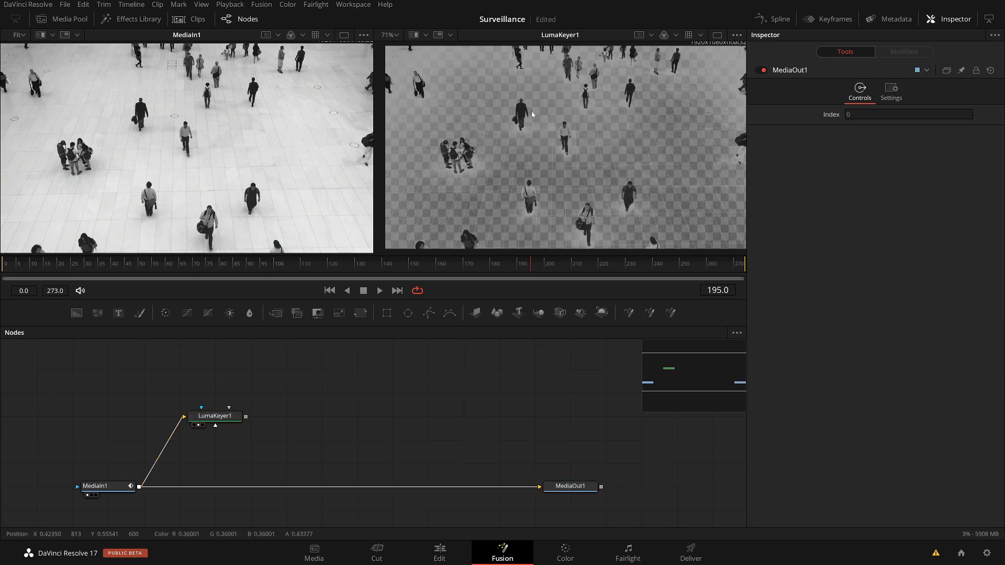
left_click(76, 313)
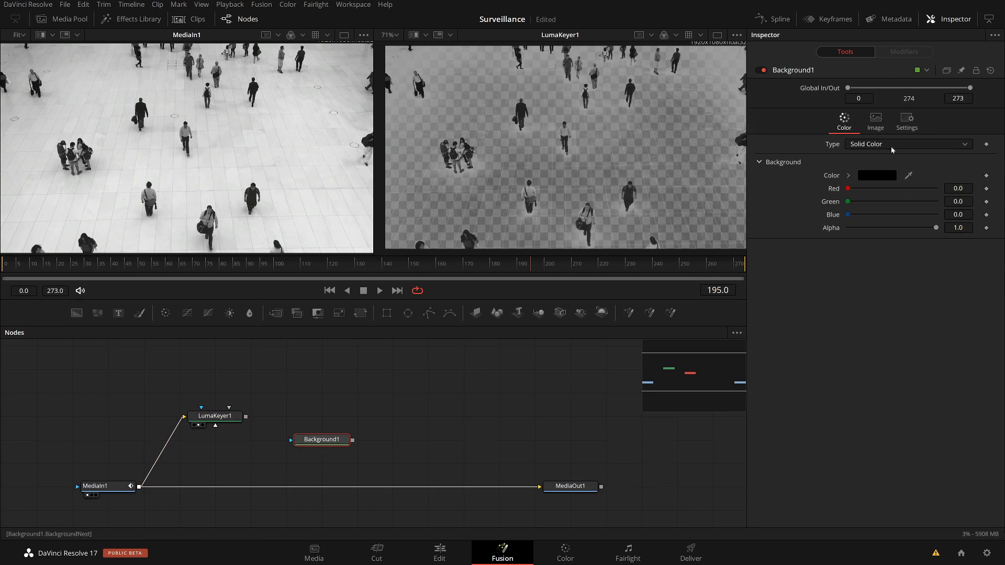
left_click_drag(847, 220, 937, 216)
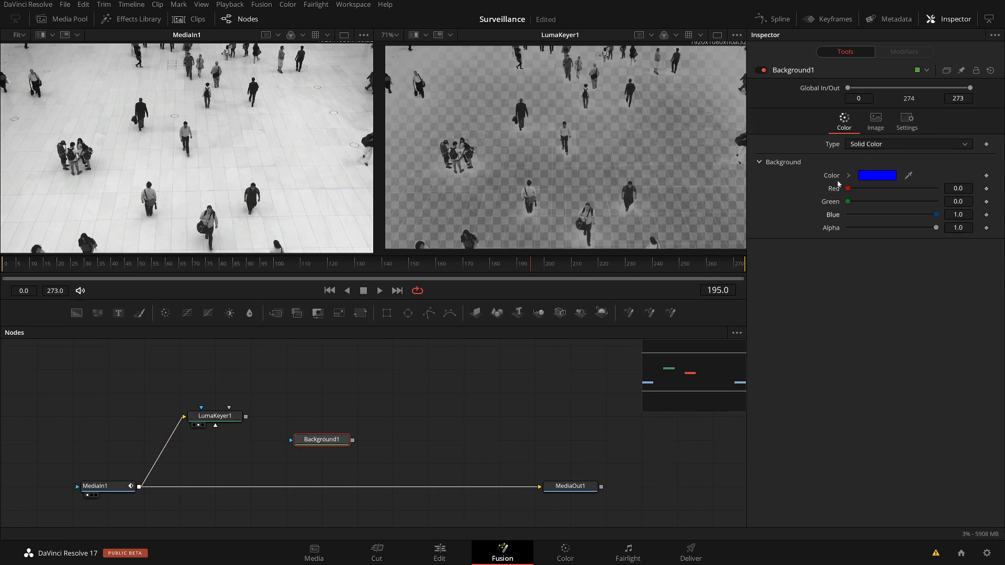
left_click_drag(328, 444, 251, 133)
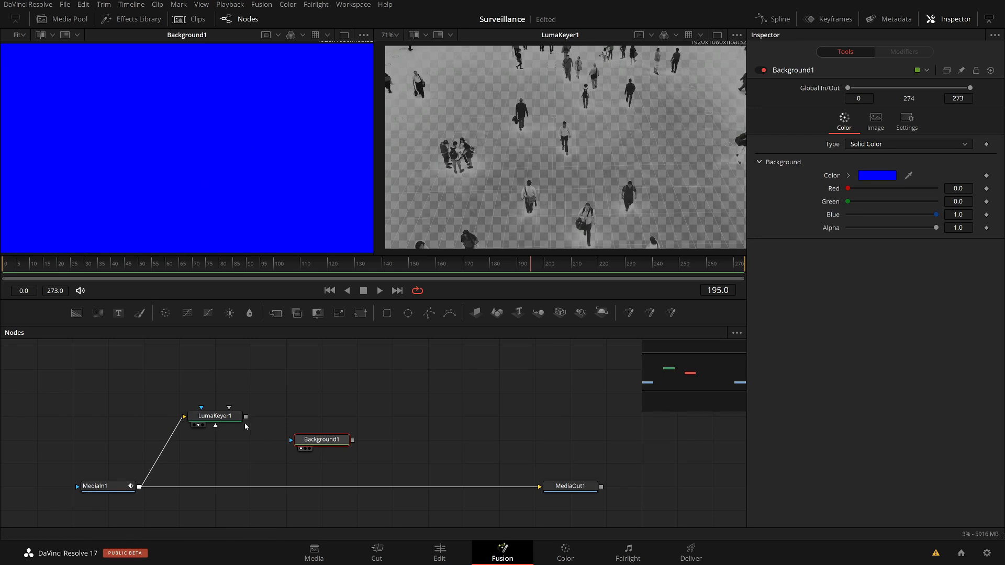
- Connect LumaKeyer1's output to Background1's mask input, align the two nodes, and display MediaIn1 in the first viewer
left_click_drag(245, 416, 291, 440)
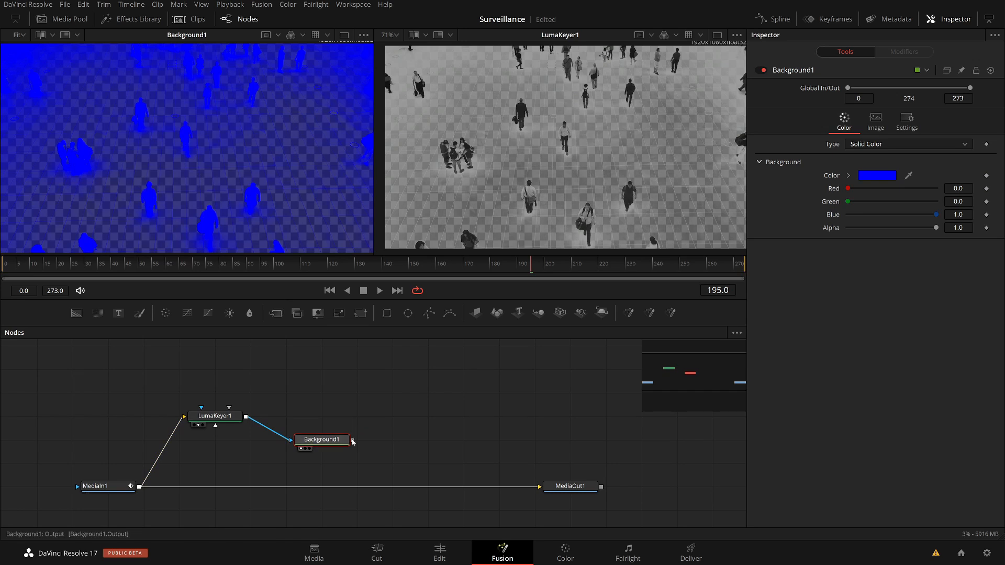
left_click_drag(320, 437, 320, 413)
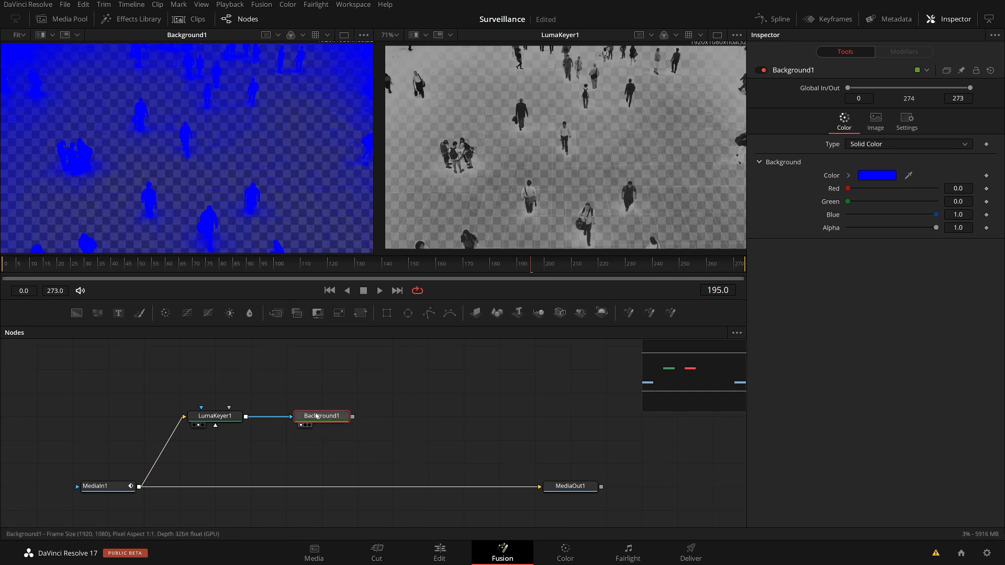
left_click(98, 486)
key("1")
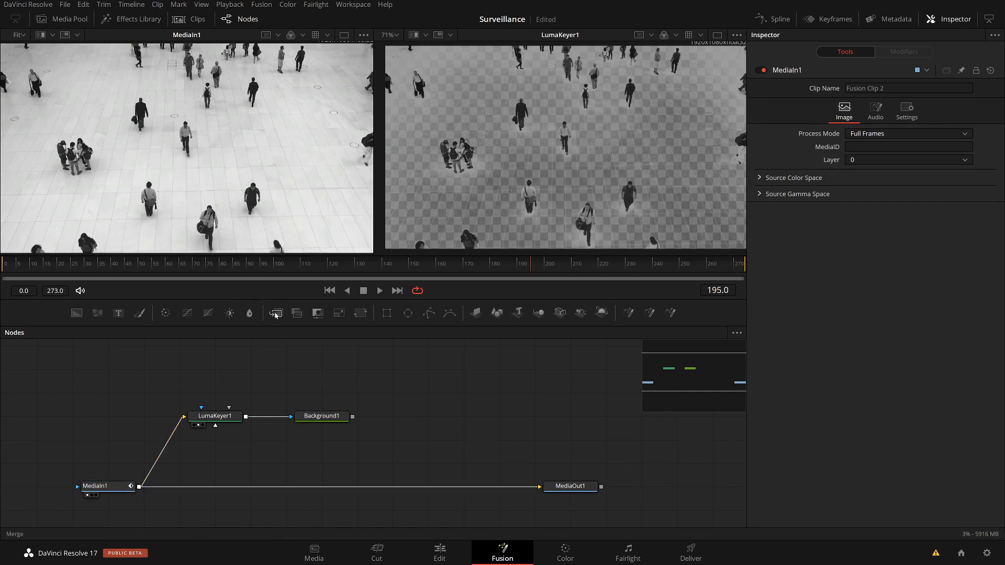
- Insert a Merge node between MediaIn1 and MediaOut1 with Background1 as its foreground, and display it in the second viewer
left_click_drag(276, 314, 331, 491)
left_click_drag(364, 446, 330, 491)
left_click_drag(352, 416, 338, 491)
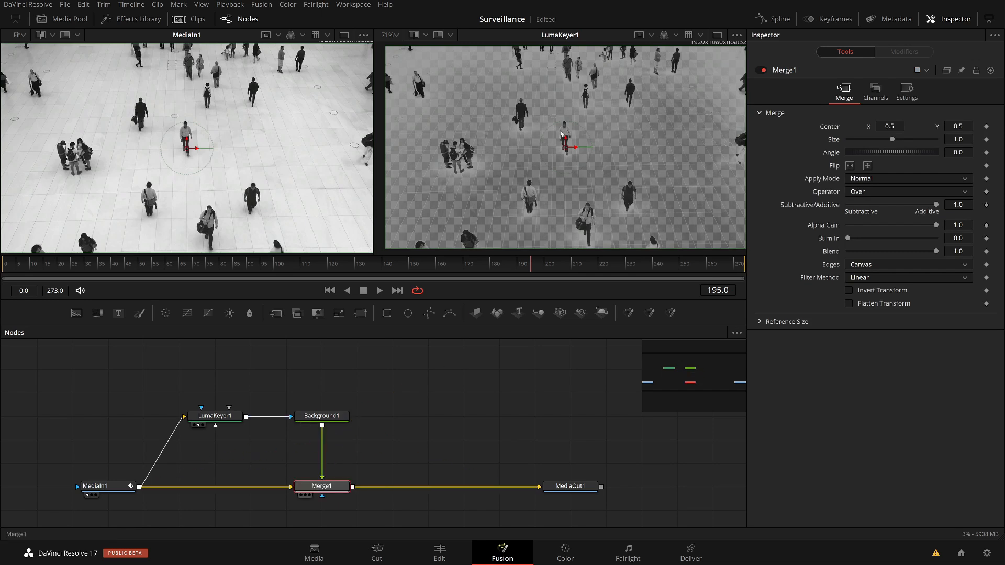
left_click_drag(560, 134, 560, 134)
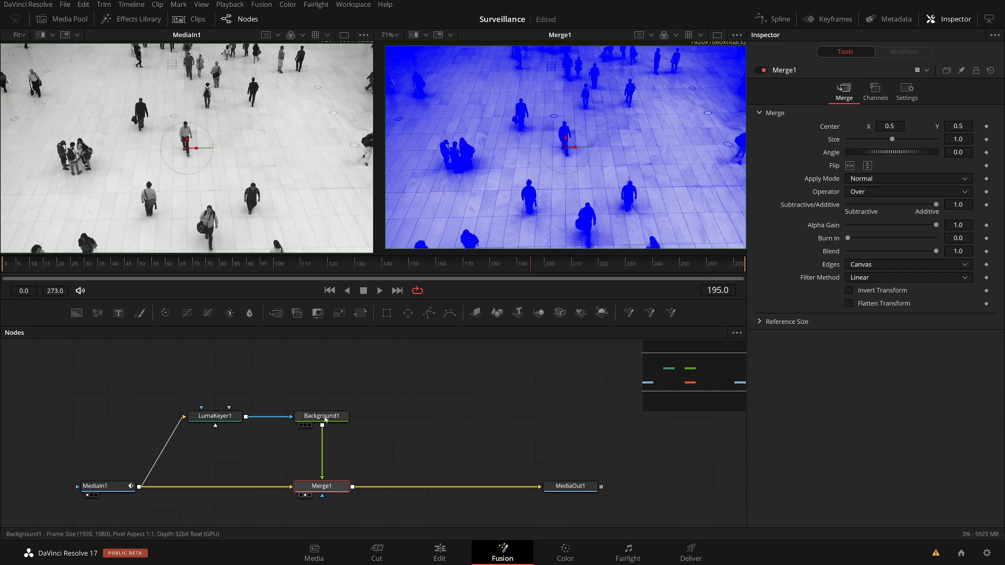
- Display Background1 in the first viewer and review the Merge1, MediaIn1, LumaKeyer1 and Background1 nodes in the flow
left_click_drag(325, 419, 309, 238)
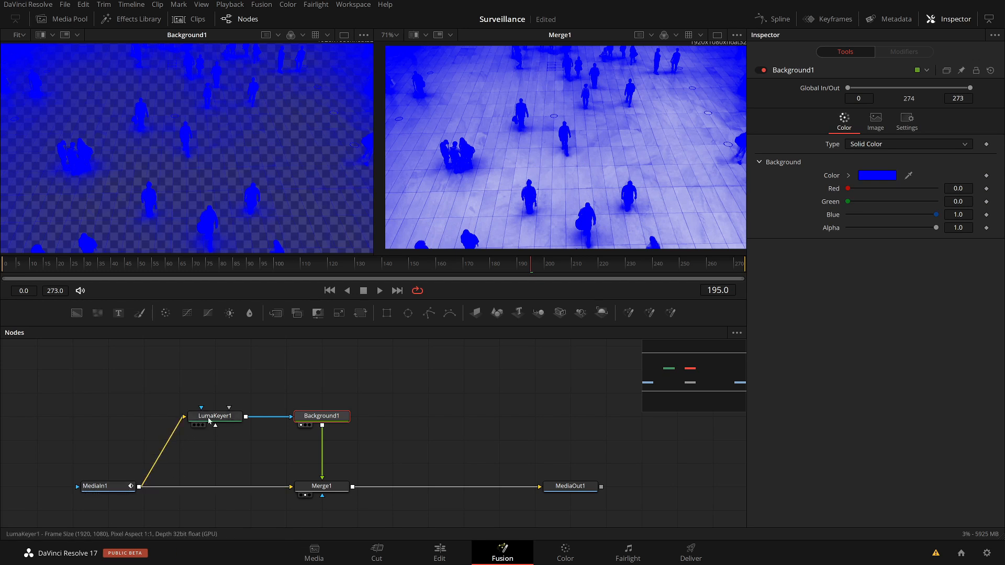
left_click(322, 488)
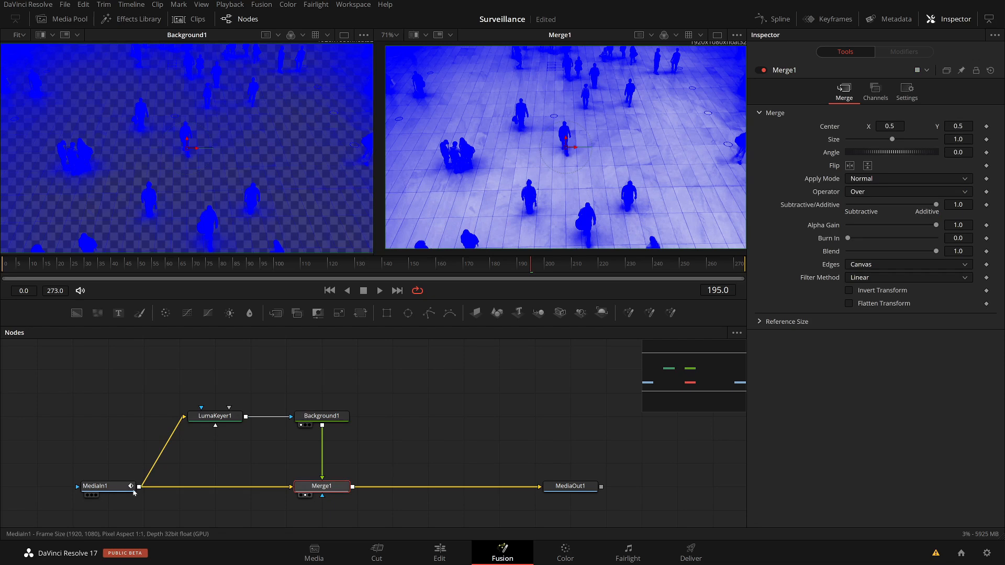
left_click_drag(366, 451, 337, 446)
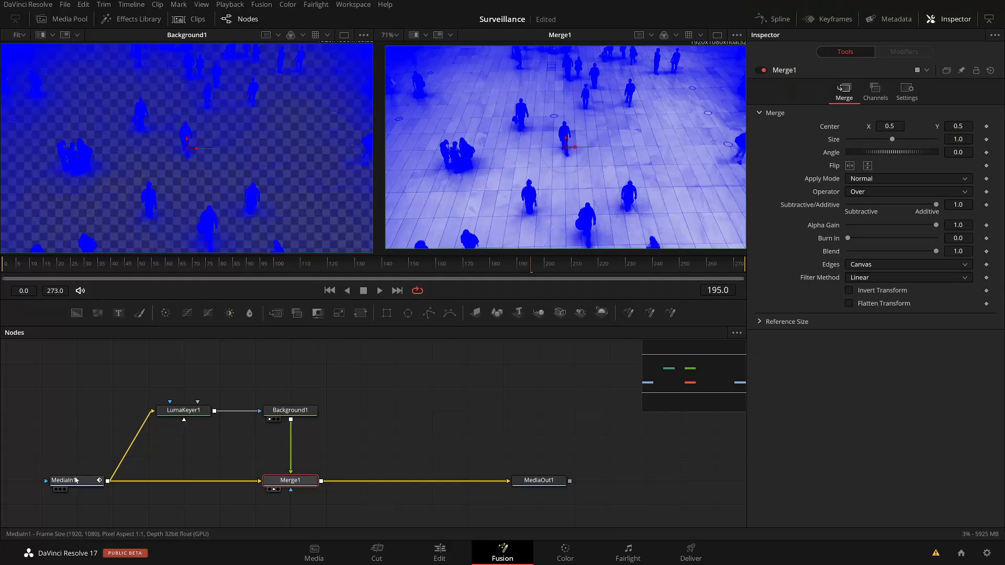
left_click(76, 481)
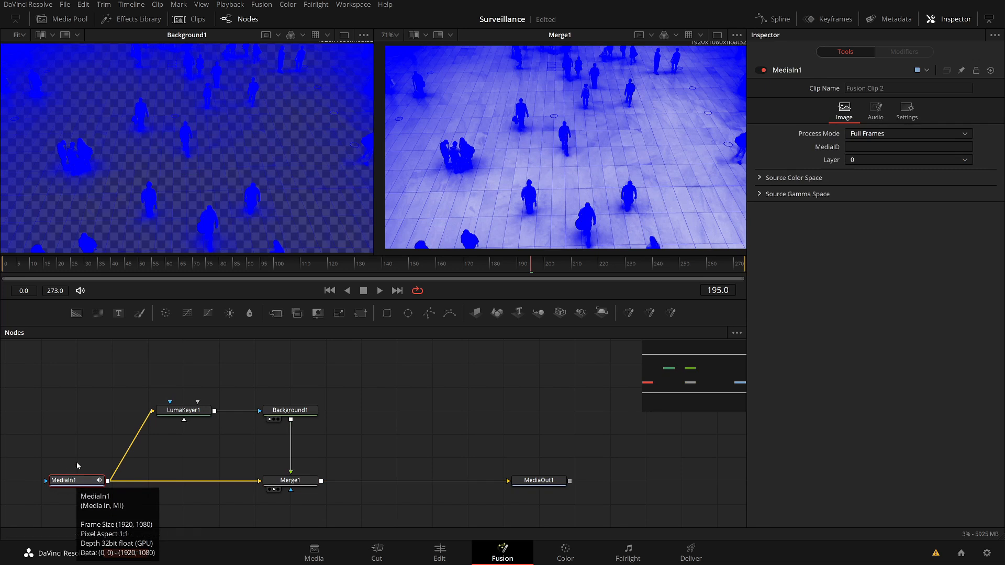
left_click(183, 411)
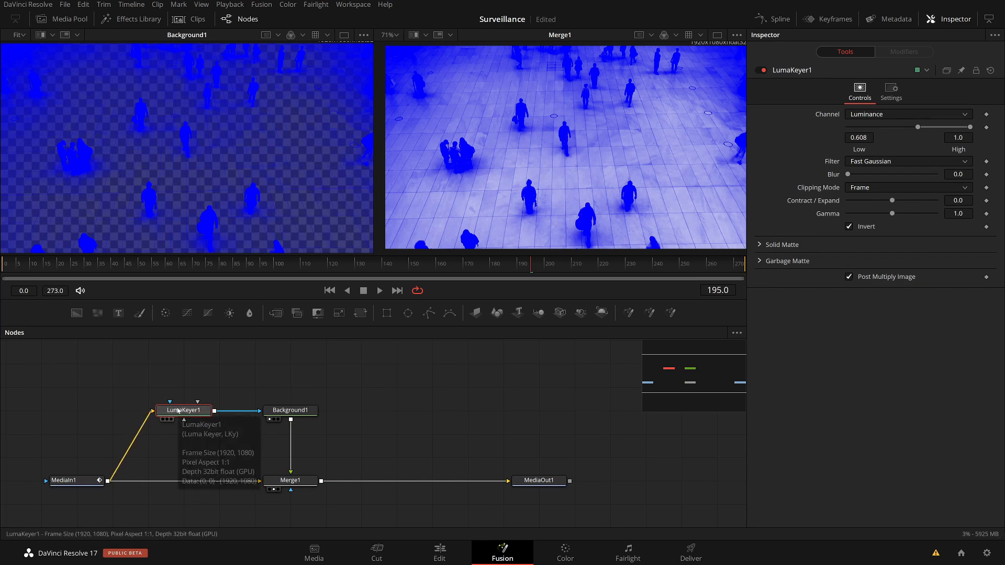
left_click(300, 416)
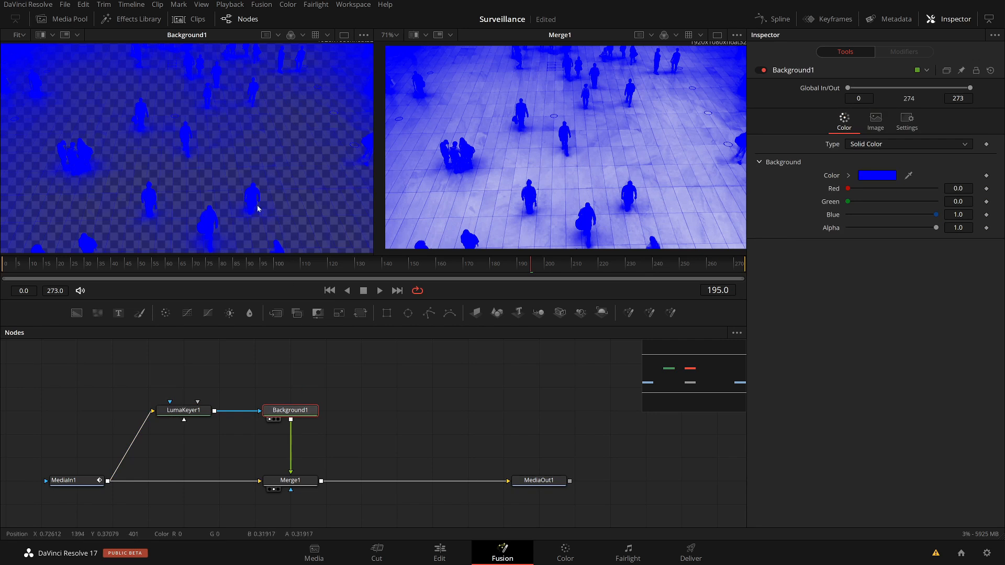
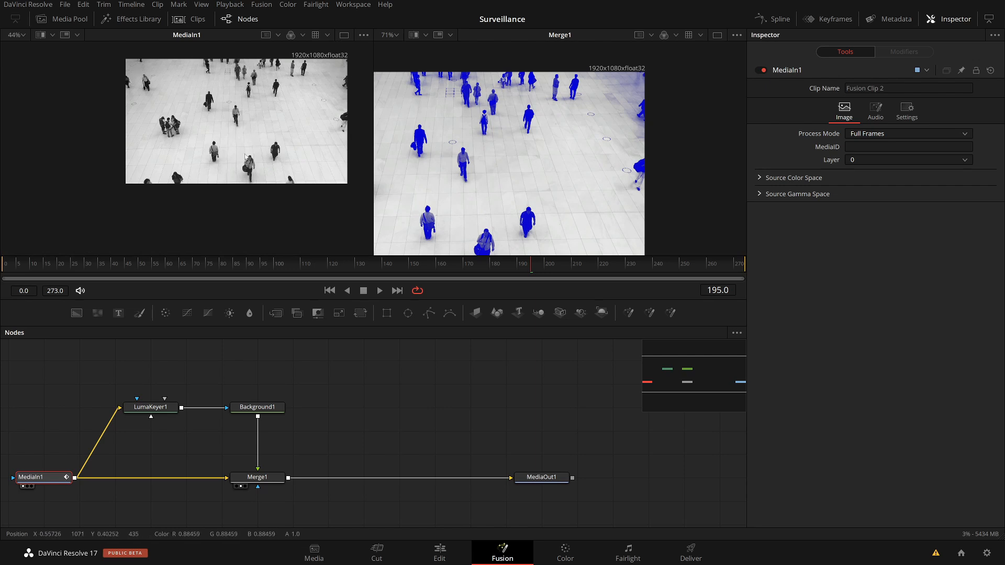
left_click_drag(333, 374, 330, 372)
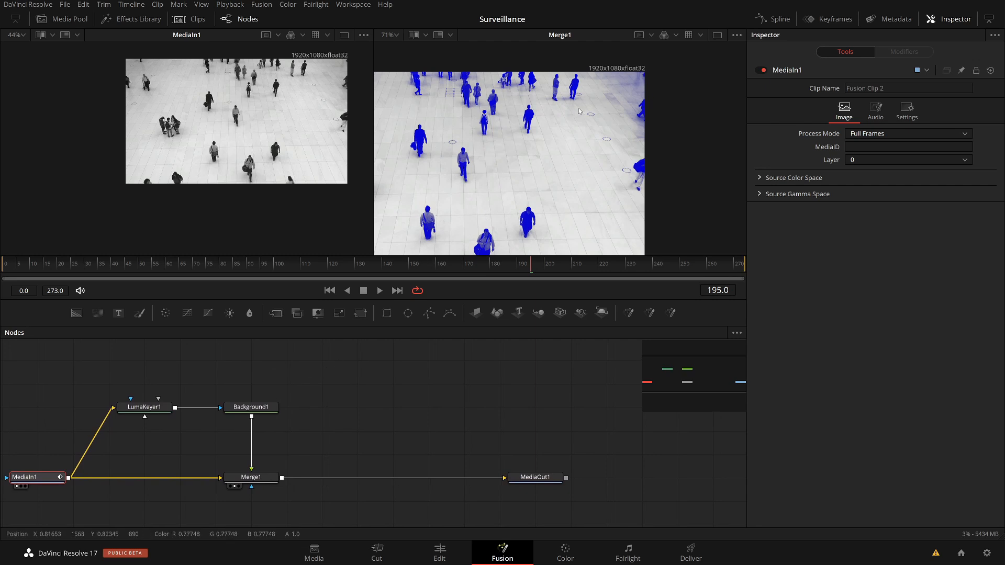
left_click_drag(288, 493, 114, 371)
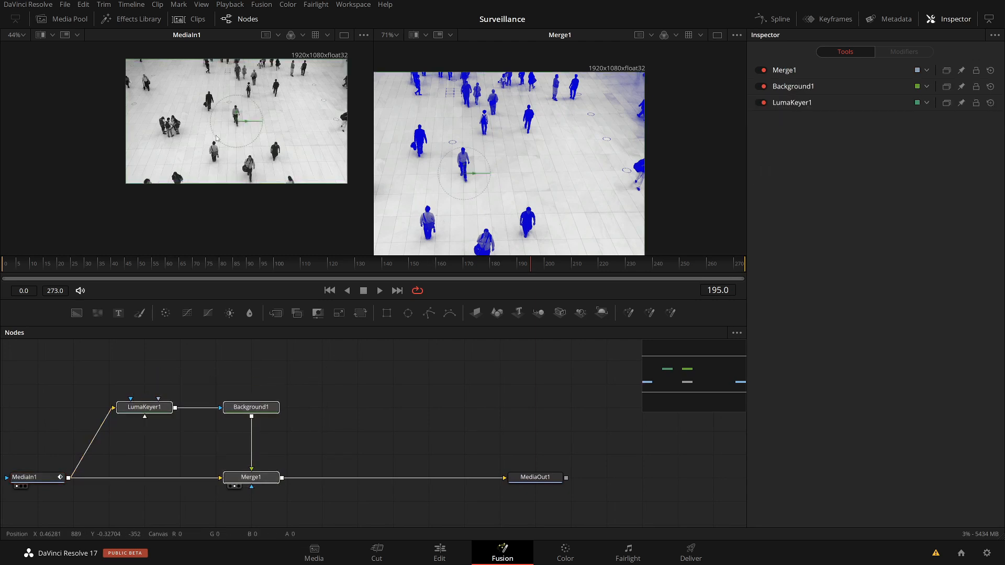
left_click(240, 407)
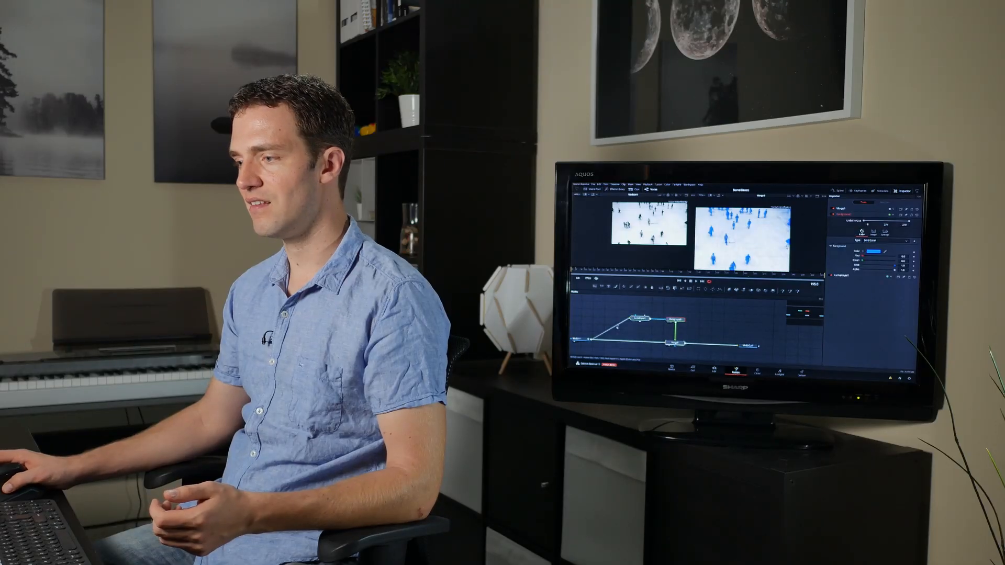
left_click_drag(618, 328, 676, 322)
left_click(676, 323)
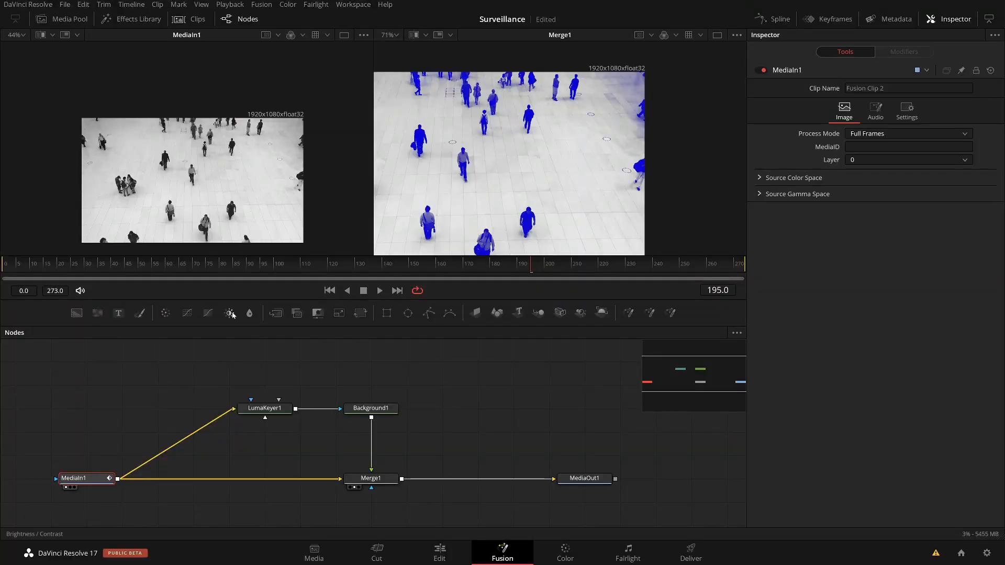
- Insert a Brightness/Contrast node between MediaIn1 and LumaKeyer1, set its gain to 5.0, and display it in the first viewer
left_click_drag(231, 314, 157, 408)
left_click_drag(891, 128, 917, 130)
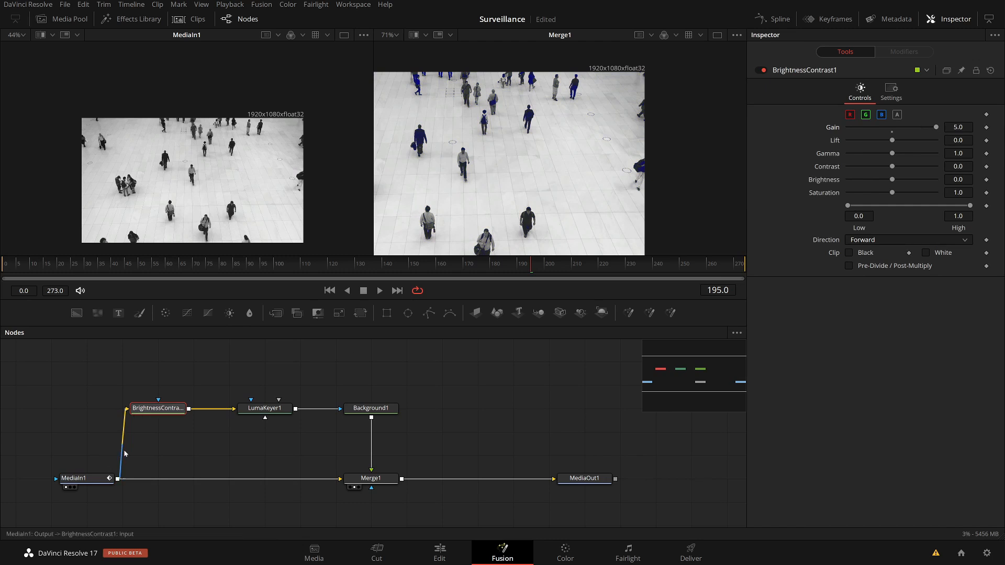
key("1")
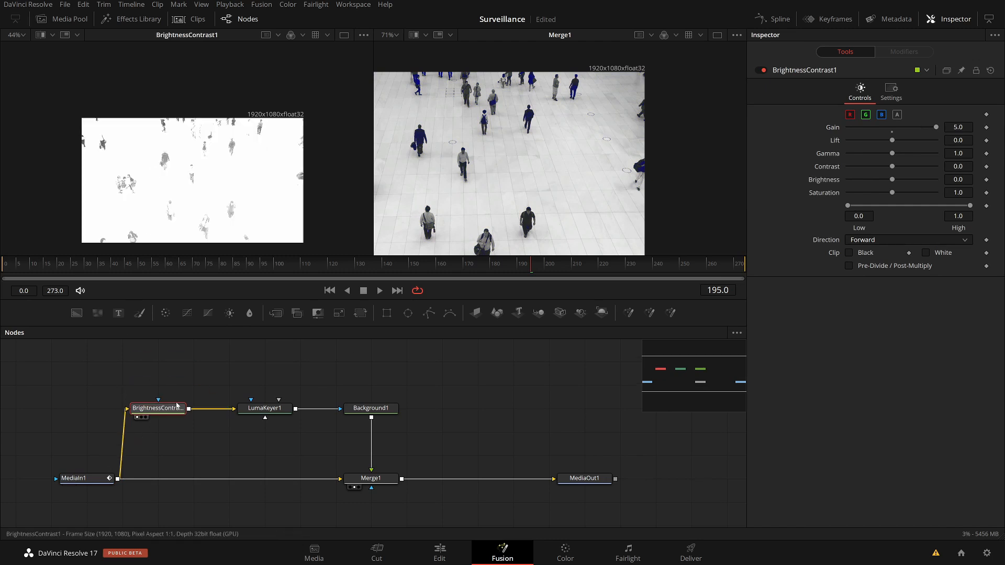
left_click_drag(464, 152, 529, 170)
scroll(529, 170, "down", 1)
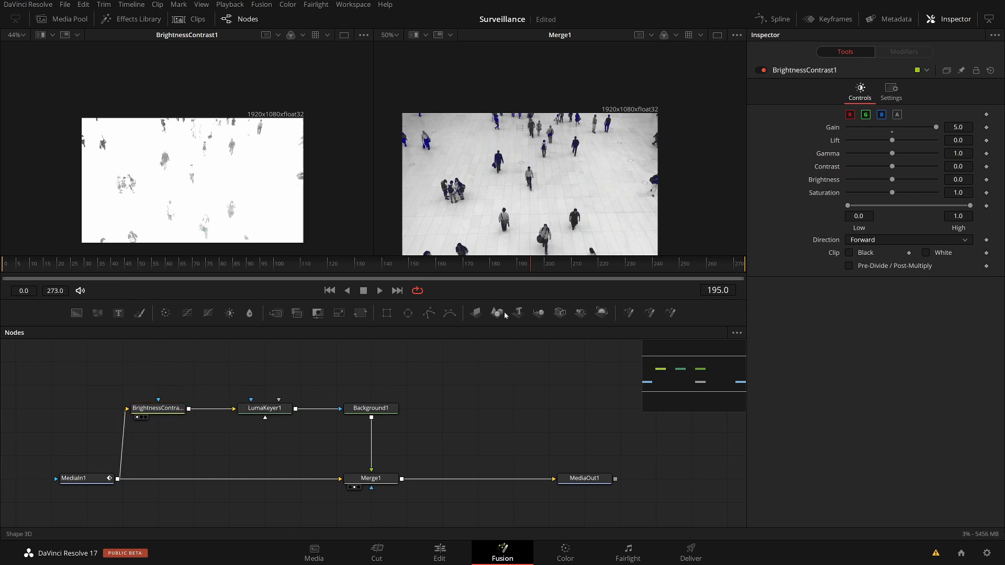
- Draw a curved polygon mask around the footage's upper-left corner and connect it to BrightnessContrast1's mask input
left_click(427, 313)
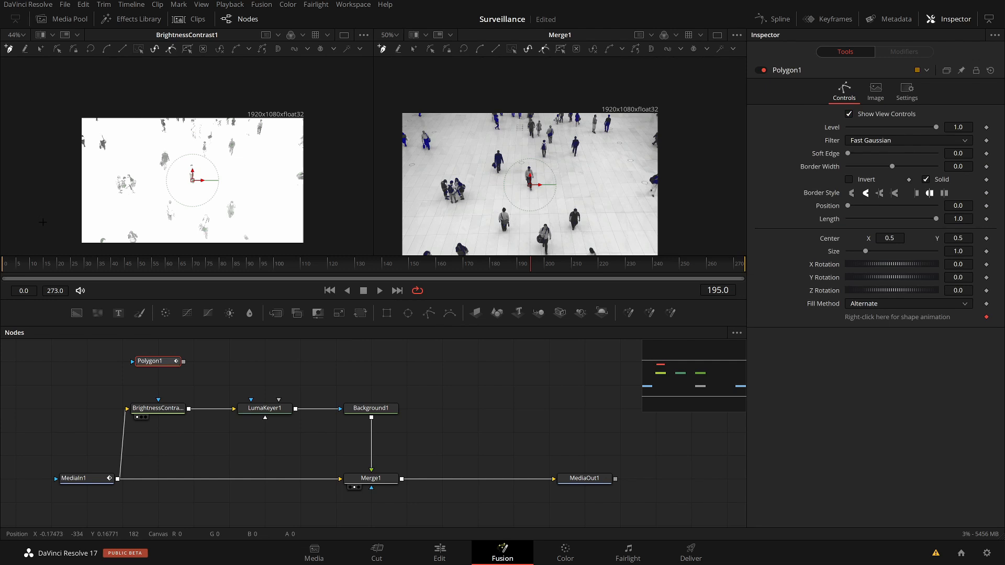
left_click(109, 165)
left_click_drag(59, 85, 50, 85)
left_click_drag(42, 222, 64, 202)
left_click_drag(183, 362, 158, 400)
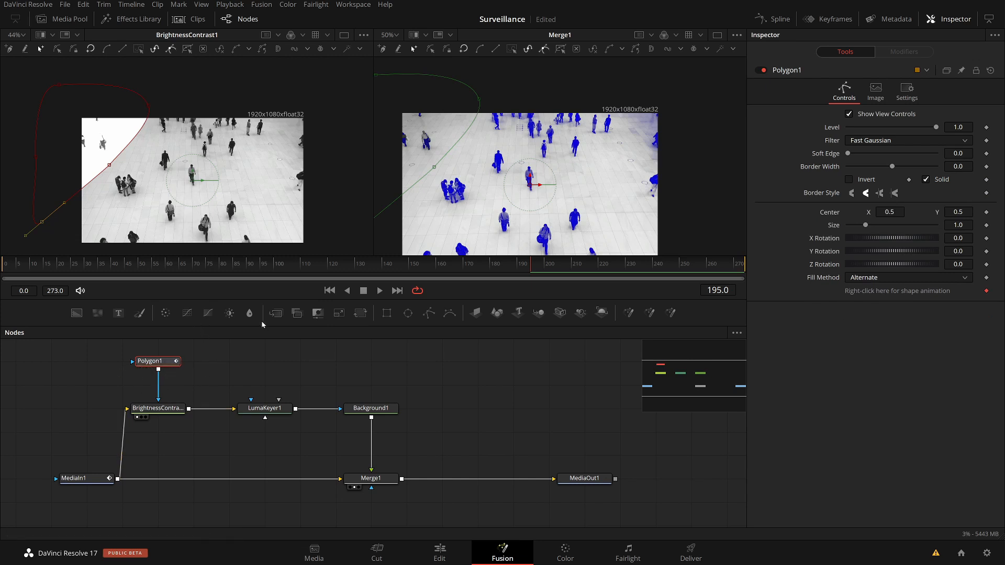
- Add a second polygon mask after Polygon1 and draw a closed shape around the footage's upper-right corner and edge
left_click(429, 313)
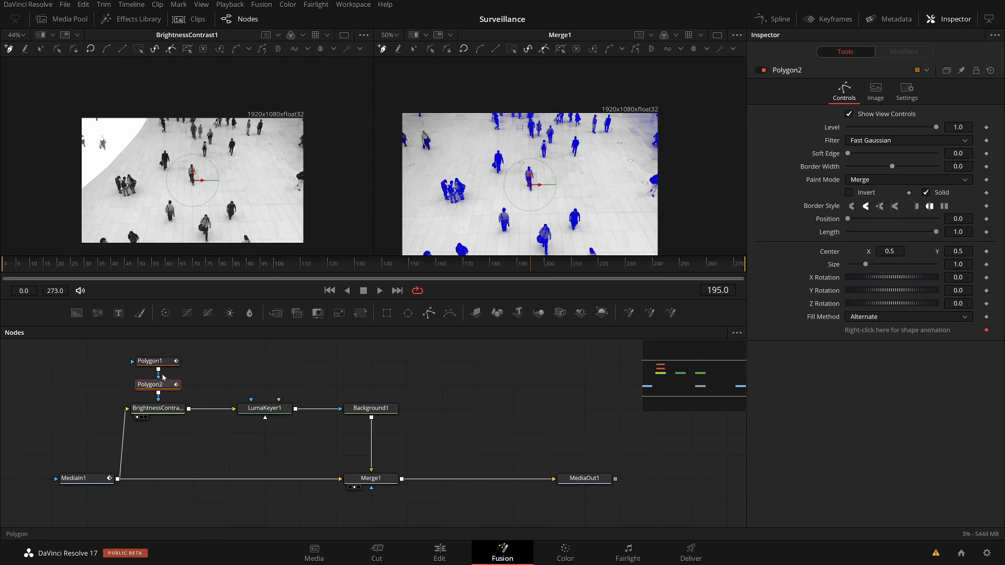
left_click(231, 98)
left_click(251, 146)
left_click(277, 192)
left_click(305, 212)
left_click(328, 161)
left_click(306, 95)
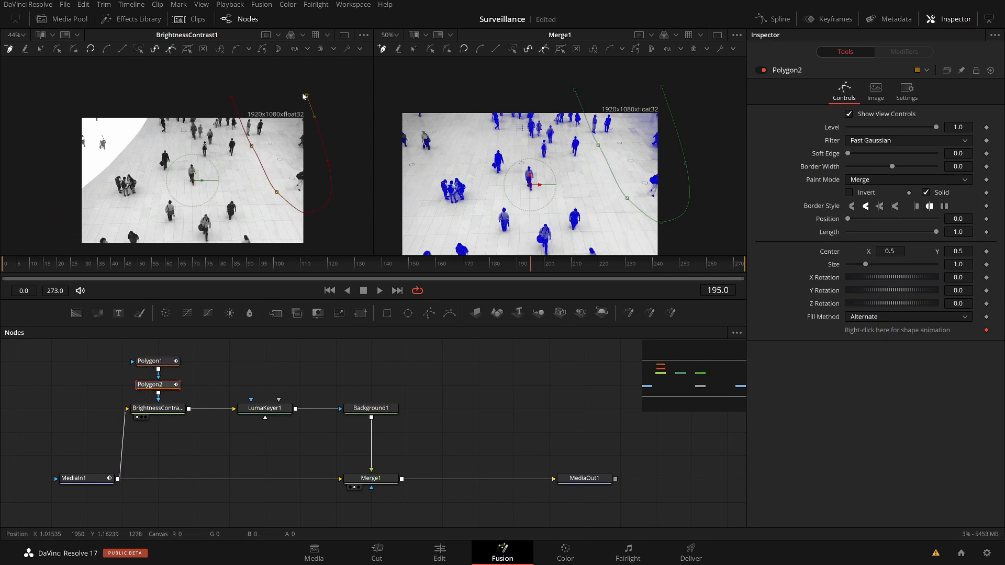
left_click(231, 98)
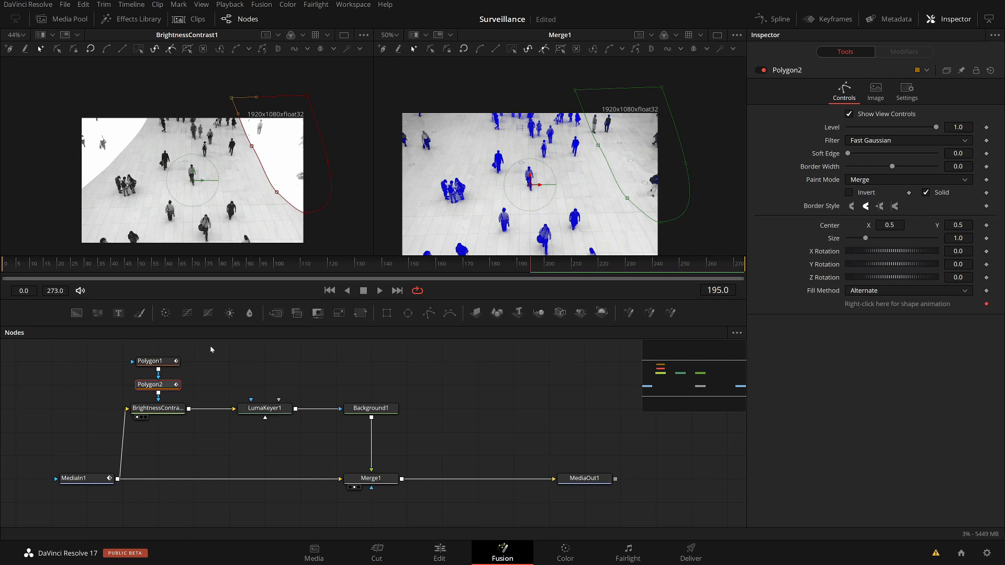
- Soften the edges of both polygon masks, setting Polygon1's soft edge to 0.0284
left_click_drag(852, 154, 859, 153)
left_click(174, 365)
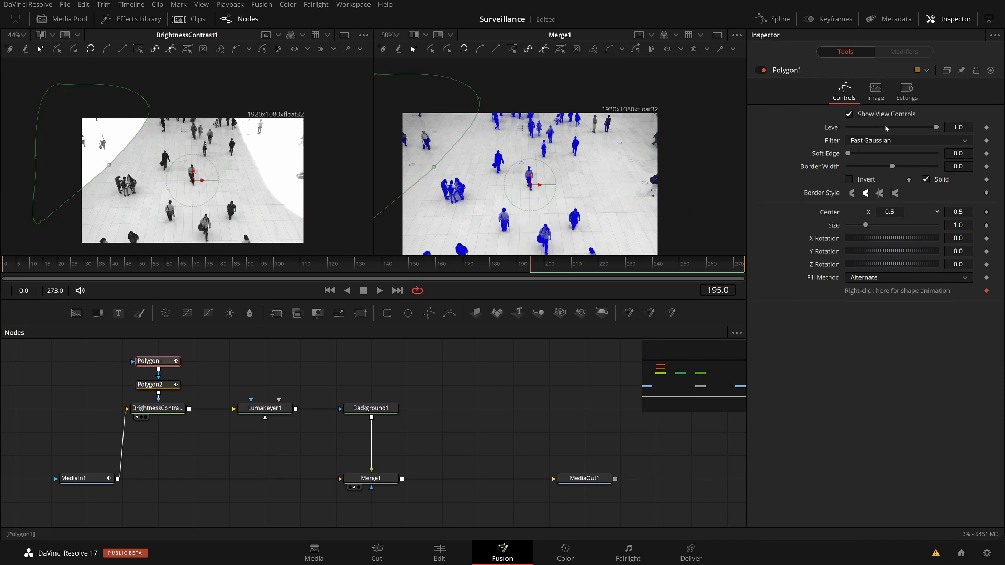
left_click_drag(849, 154, 862, 154)
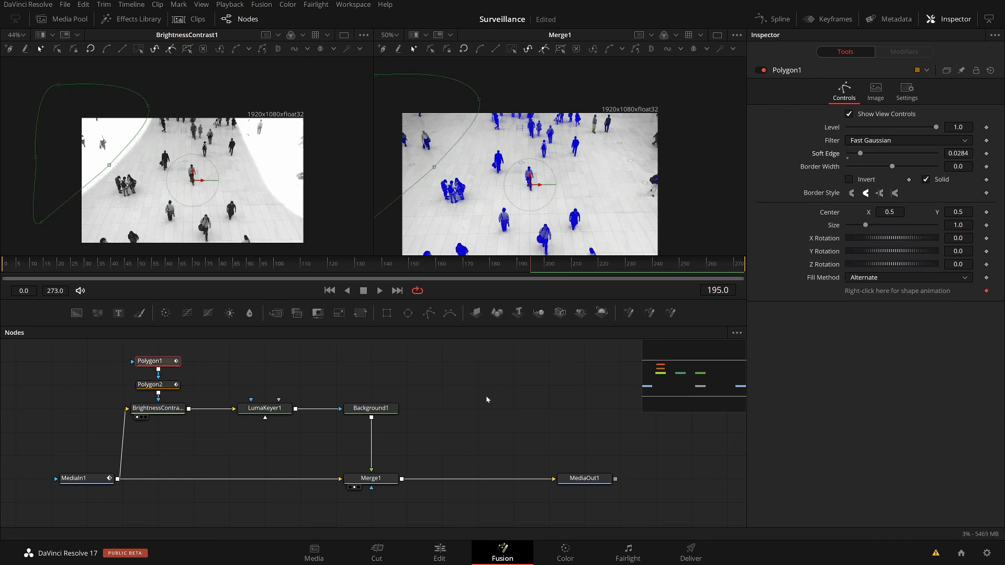
- Set BrightnessContrast1's gain to 1.52 and fit the merged image to the second viewer
left_click_drag(551, 390, 522, 342)
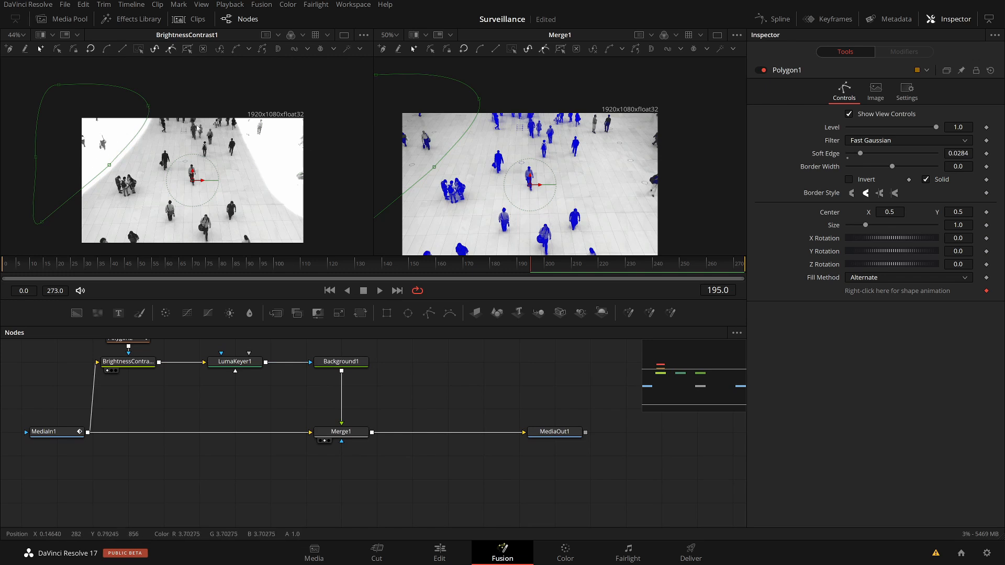
left_click(128, 361)
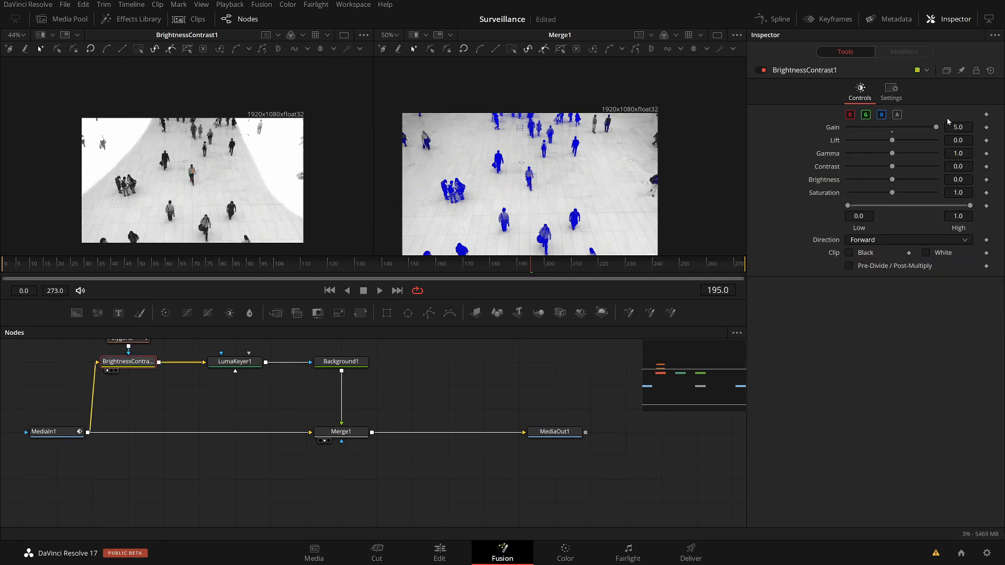
left_click_drag(935, 127, 892, 132)
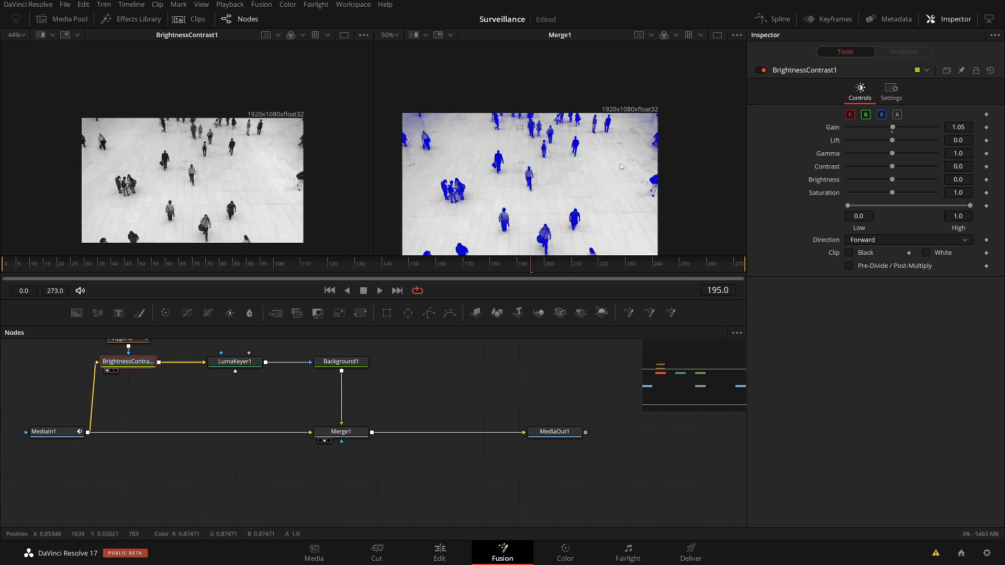
key("ctrl+f")
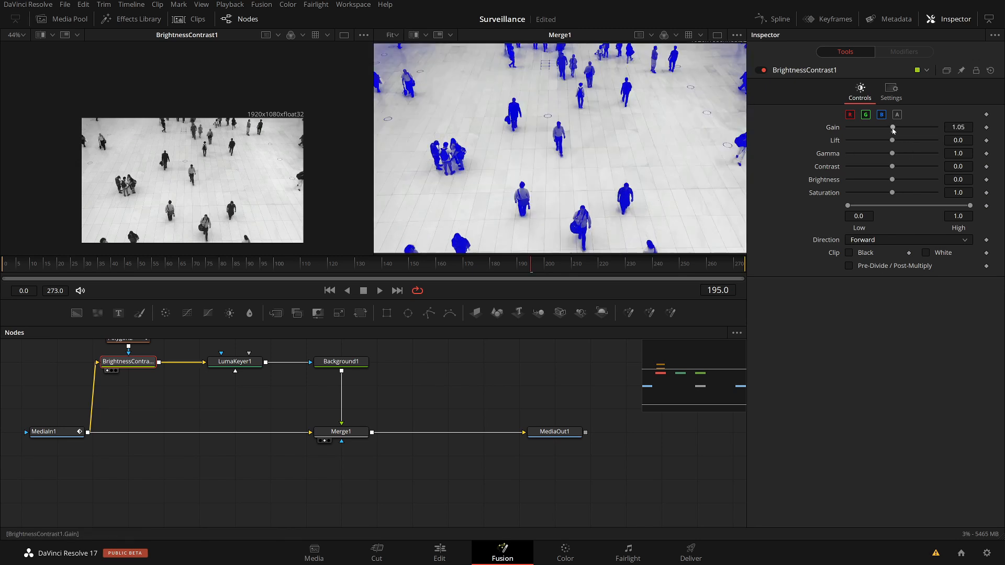
mouse_move(896, 131)
left_mouse_down()
mouse_move(883, 133)
mouse_move(898, 134)
left_mouse_up()
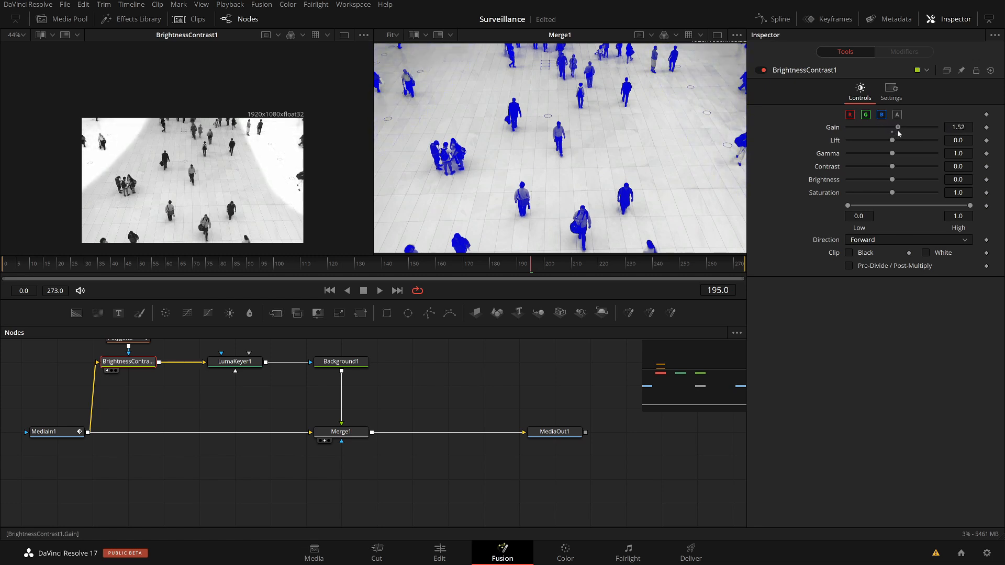
left_click_drag(247, 358, 308, 416)
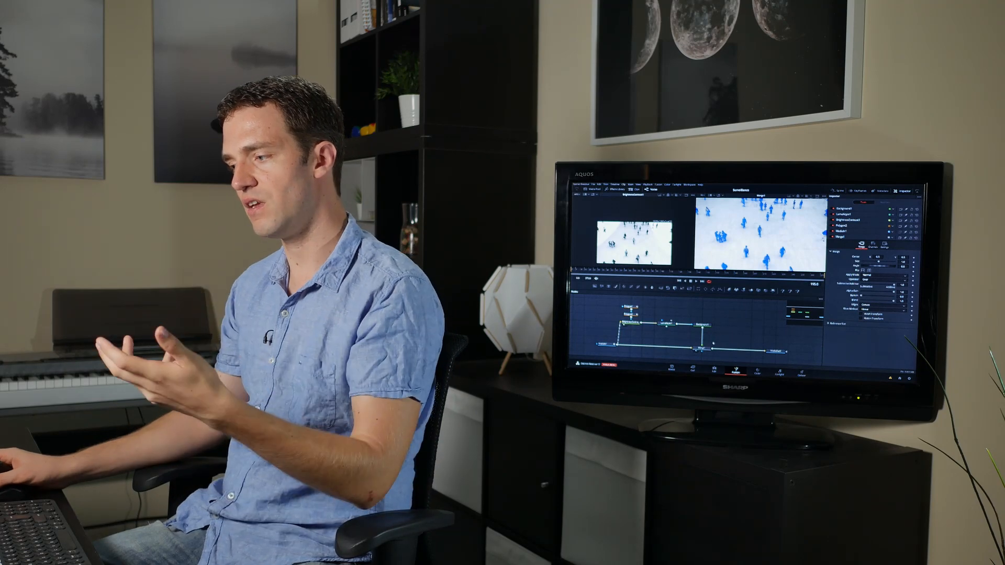
left_click_drag(720, 300, 593, 344)
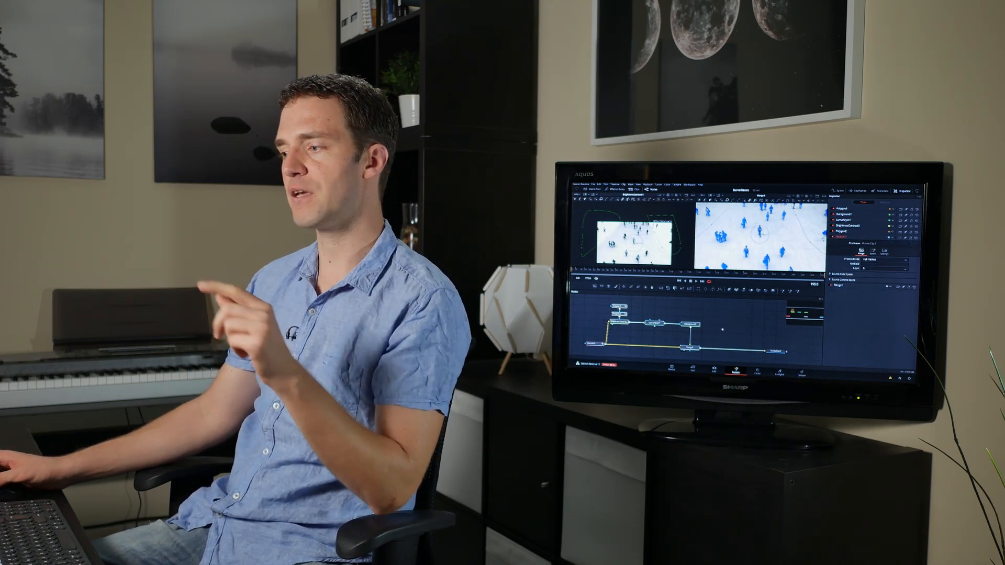
left_click(655, 308)
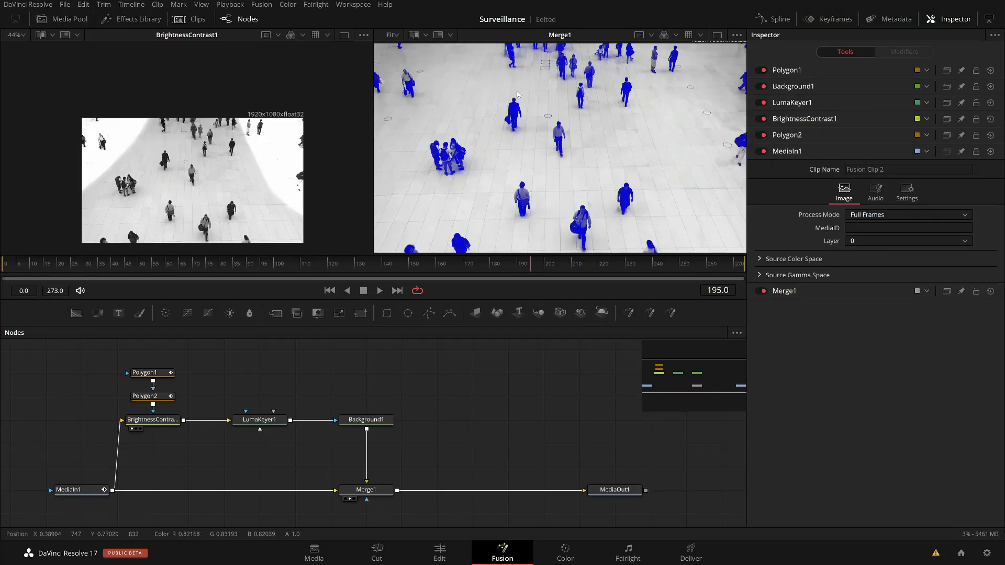
- Move MediaOut1 farther along the flow and insert a second Merge node between Merge1 and MediaOut1
left_click_drag(615, 490, 687, 489)
left_click_drag(579, 401, 478, 378)
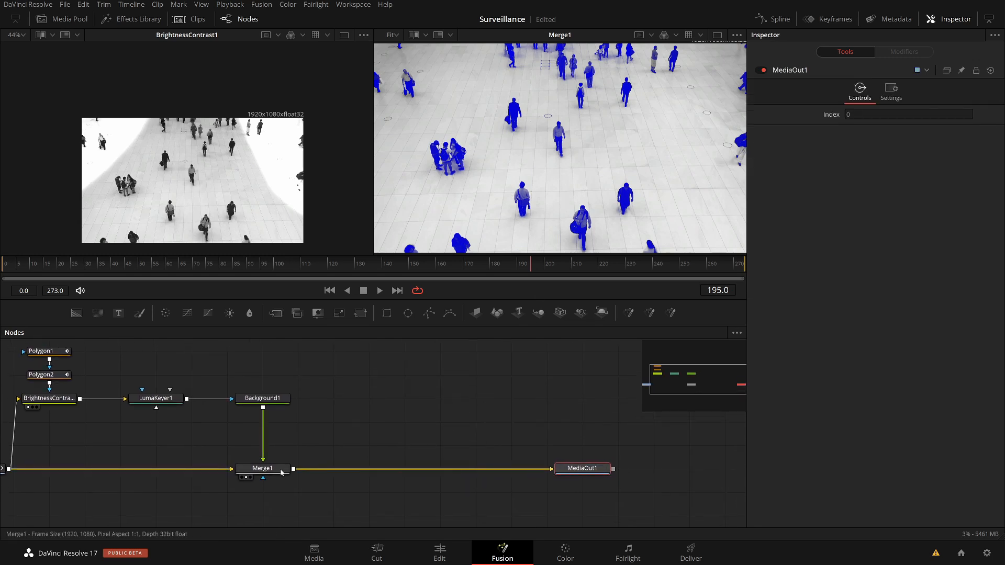
left_click(433, 400)
left_click(262, 468)
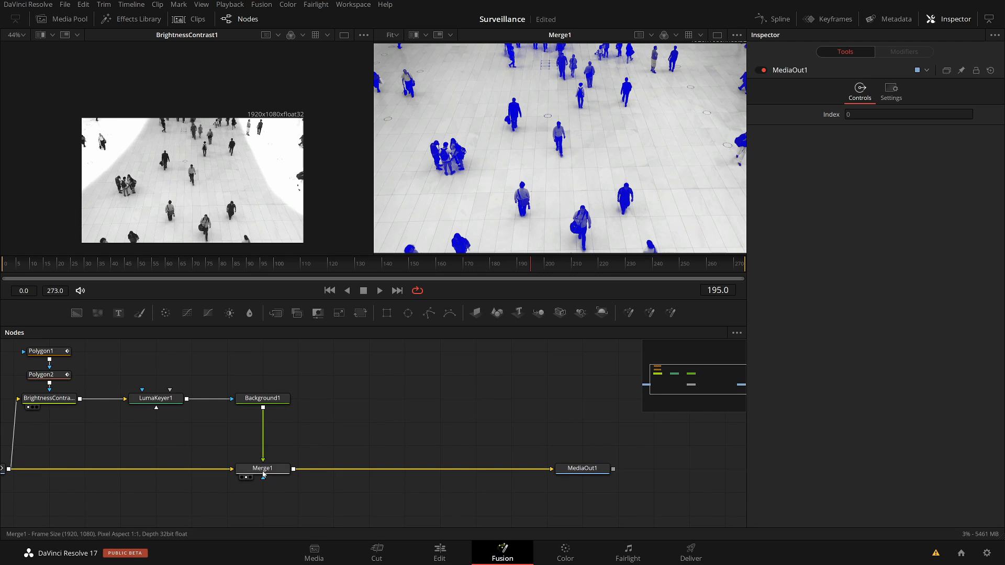
left_click(276, 313)
left_click_drag(334, 469, 440, 468)
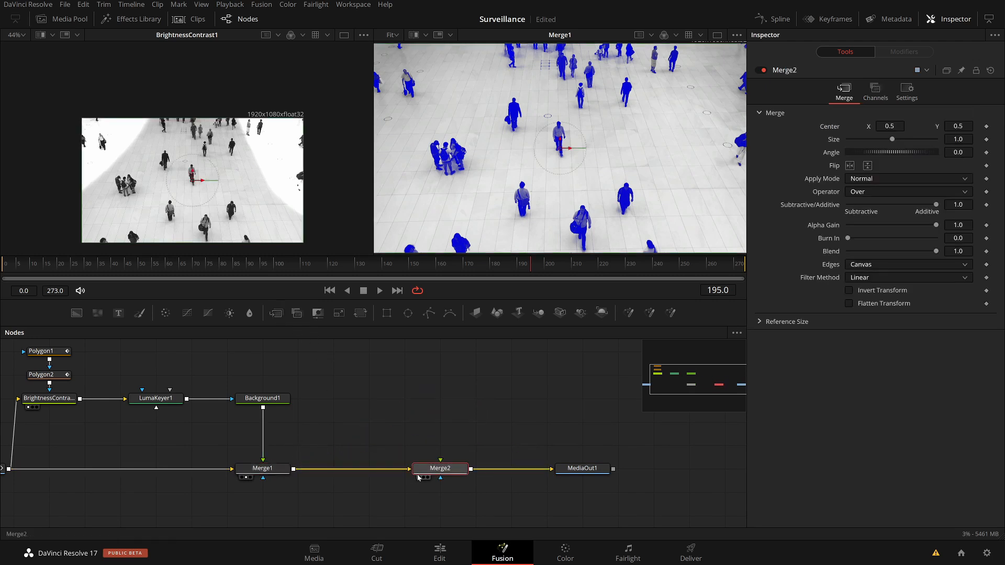
left_click_drag(499, 388, 521, 430)
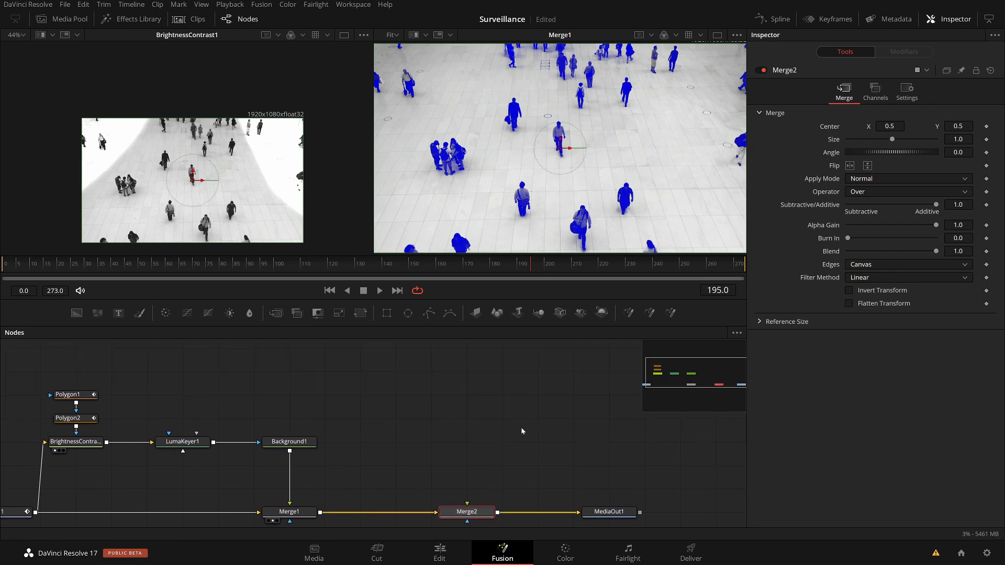
- Add a second Background node as Merge2's foreground and set its red value to 1.0
scroll(467, 457, "down", 2)
left_click(341, 375)
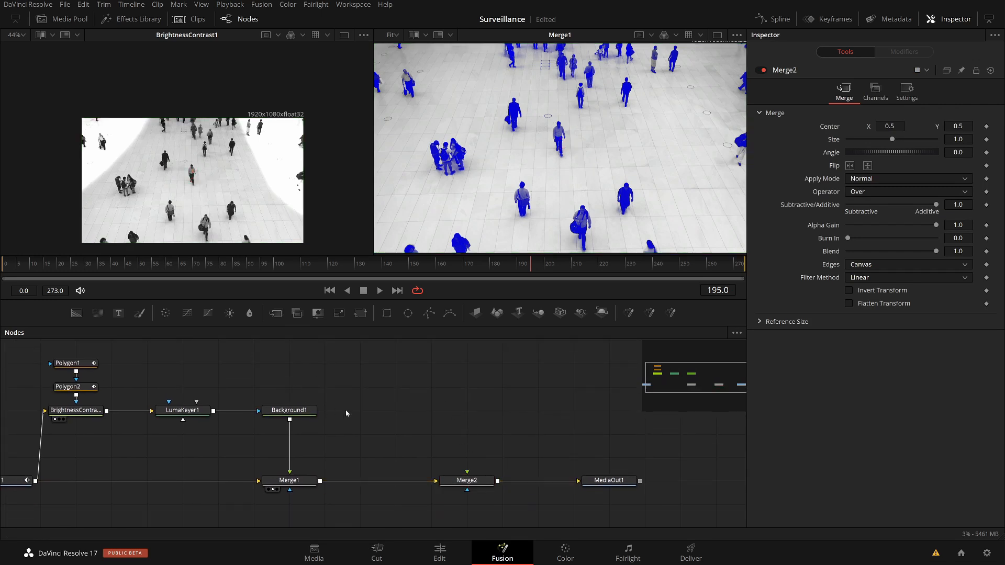
left_click_drag(77, 315, 474, 481)
left_click_drag(848, 188, 943, 191)
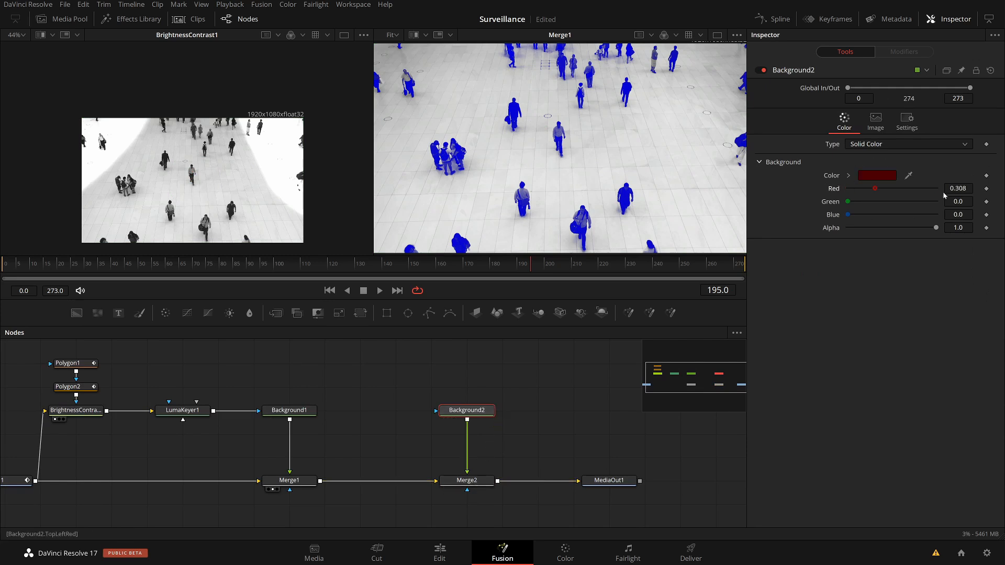
- Move LumaKeyer1 higher, feed its output into Background2's mask as well, and show Merge2 in the second viewer
left_click_drag(346, 373, 458, 381)
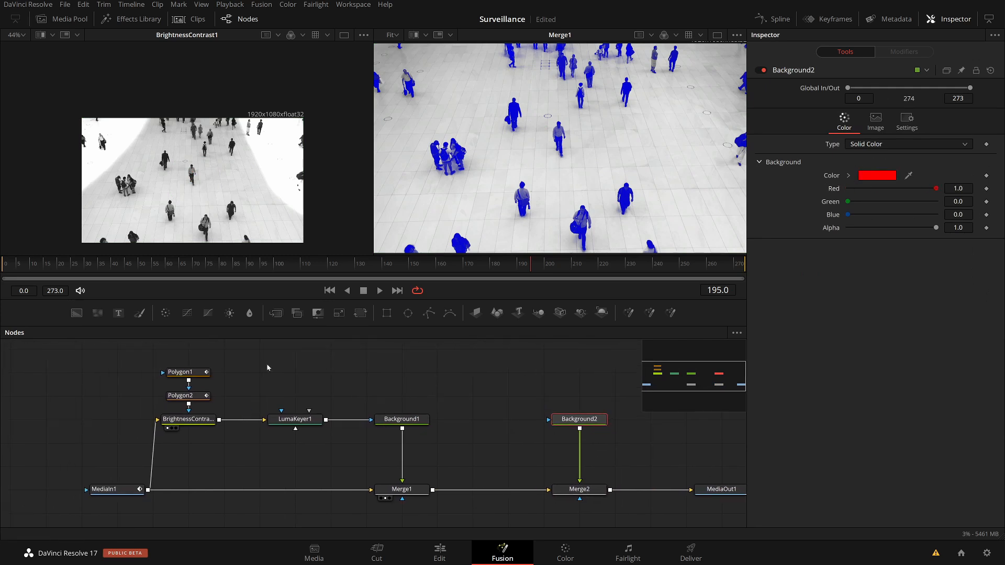
left_click_drag(318, 423, 267, 205)
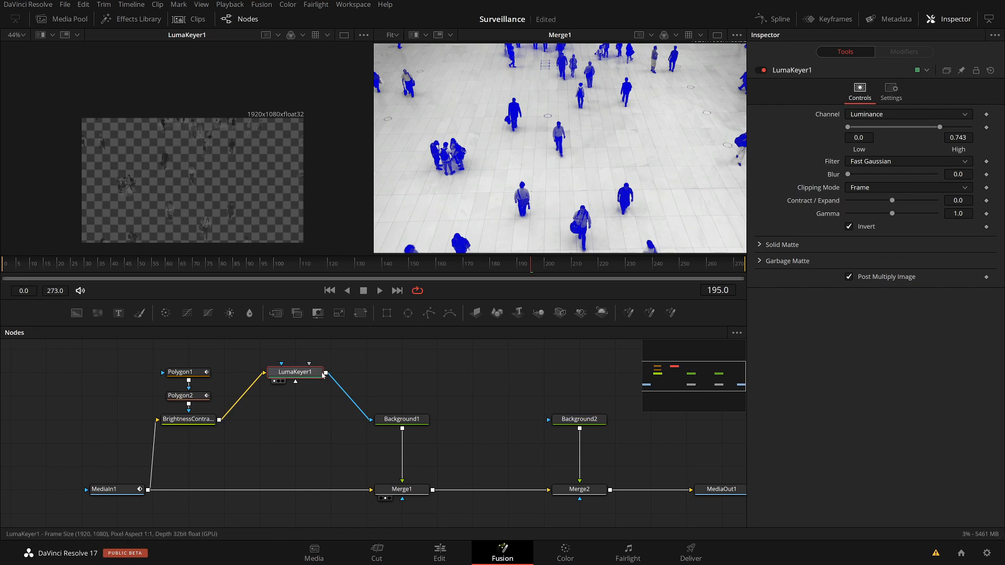
left_click_drag(326, 373, 581, 421)
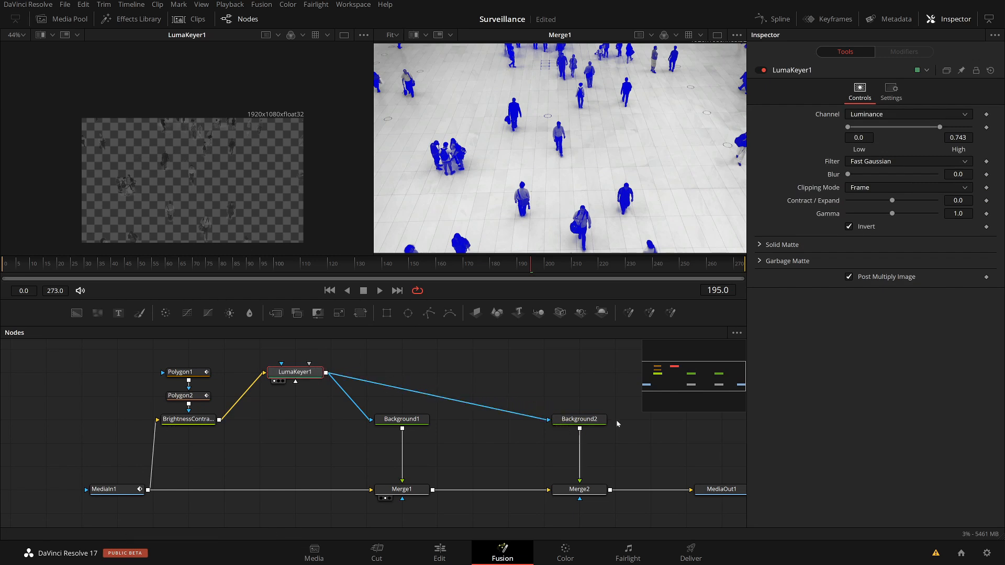
left_click(587, 419)
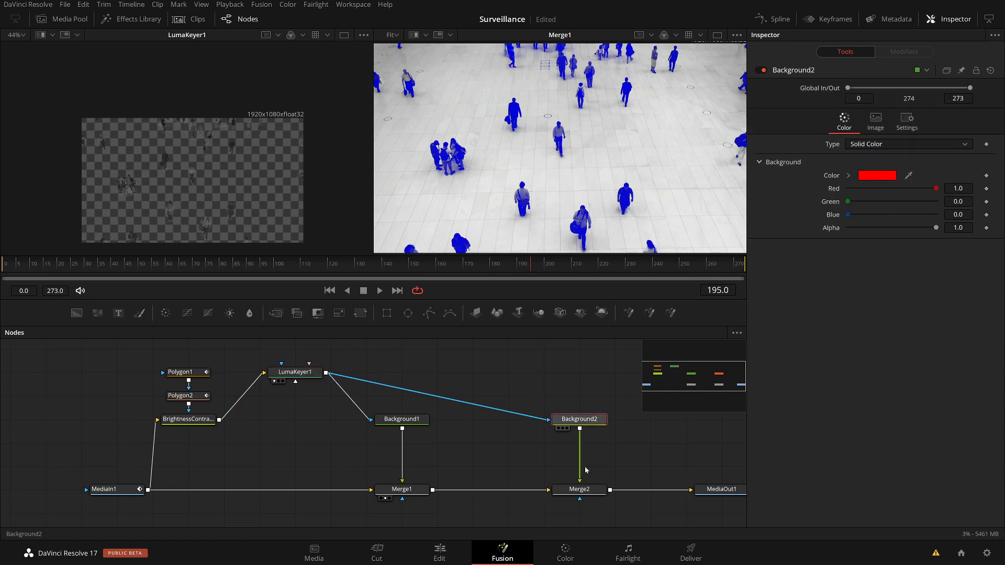
left_click(579, 499)
key("2")
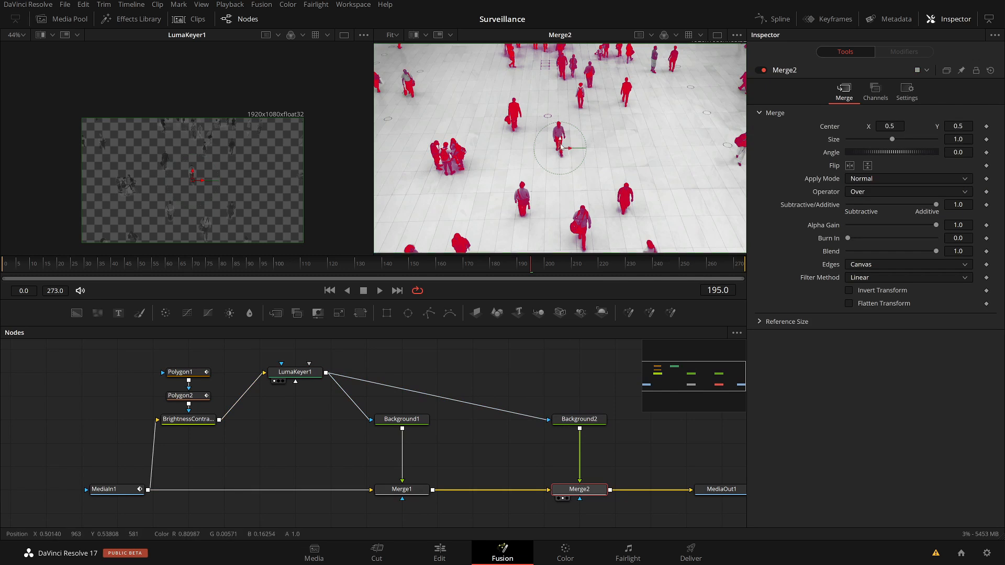
- Display LumaKeyer1's alpha channel in the first viewer to examine the matte
left_click(304, 372)
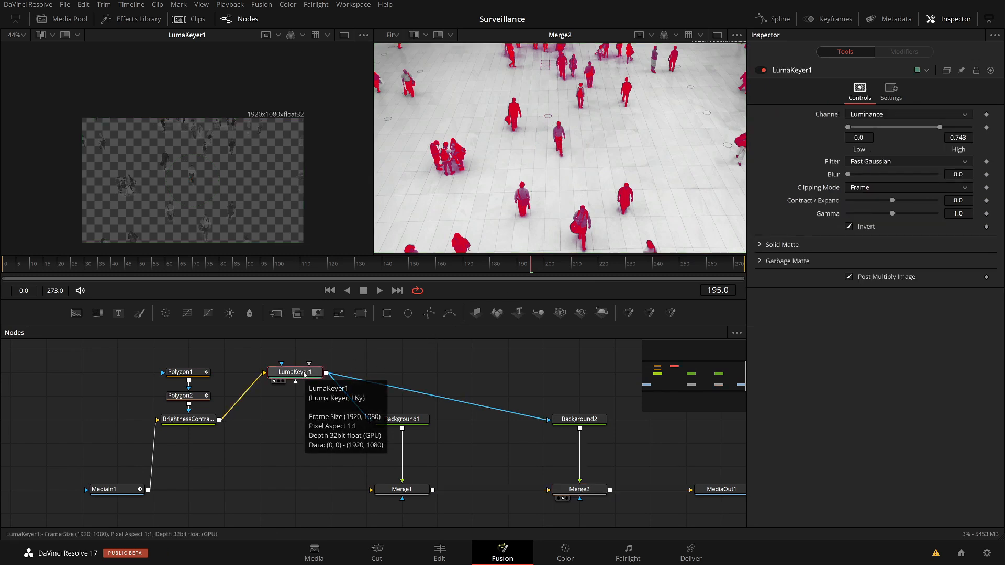
left_click(436, 363)
left_click_drag(435, 362, 363, 389)
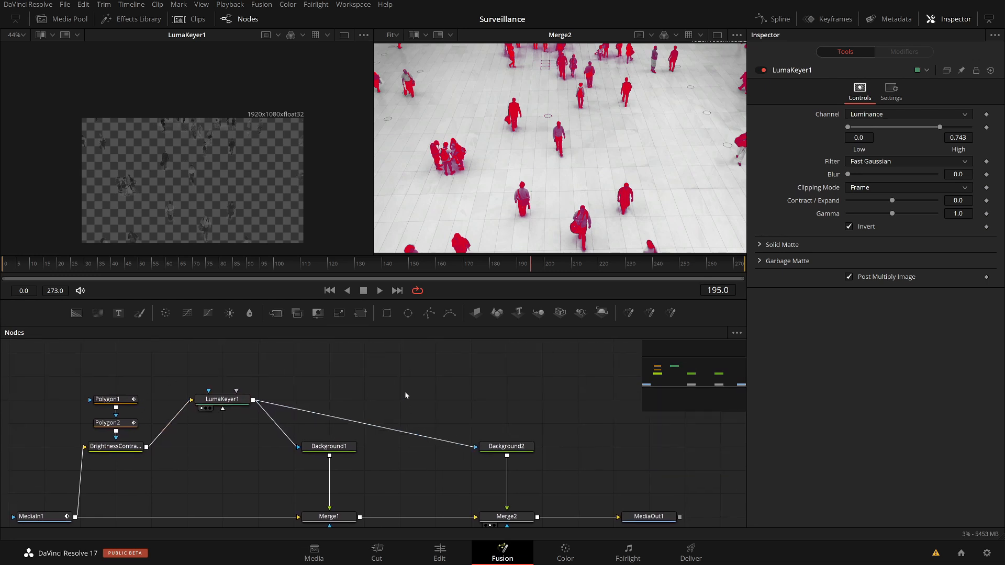
left_click(225, 401)
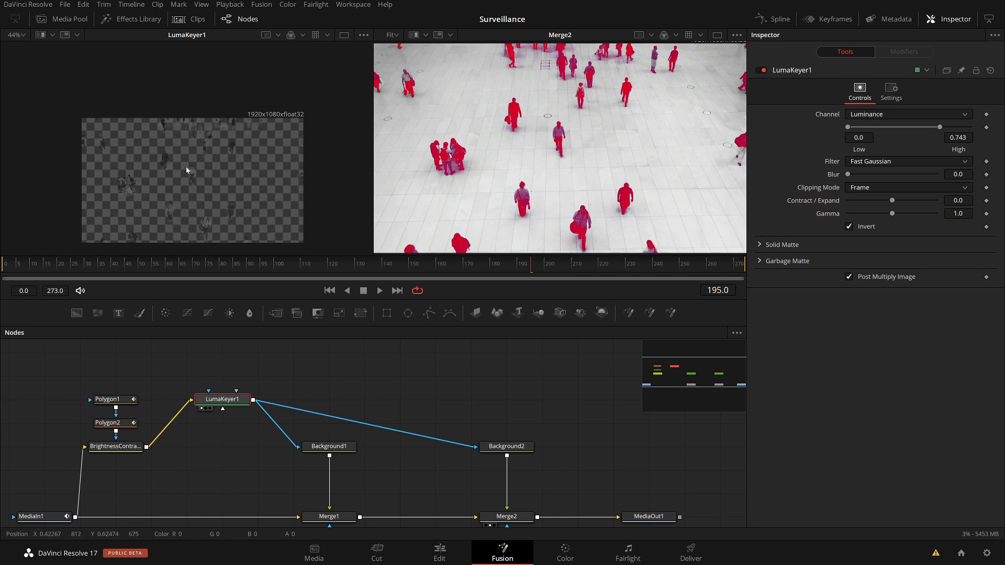
key("a")
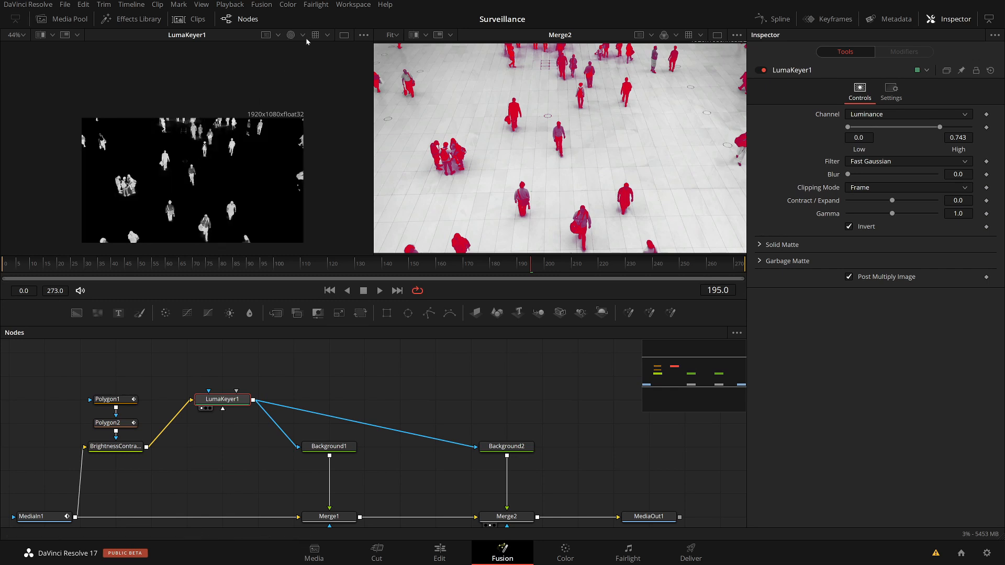
left_click(304, 35)
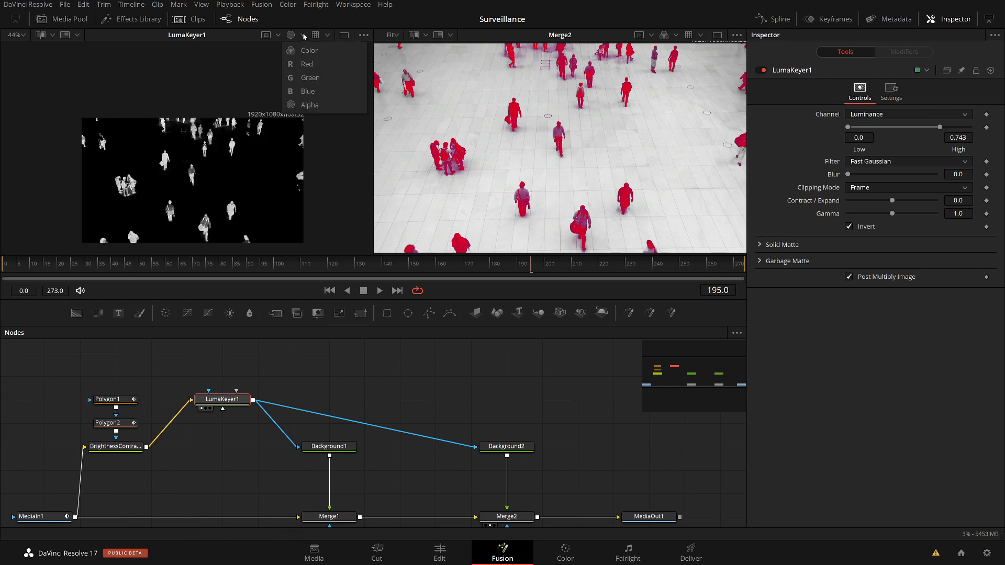
left_click(291, 111)
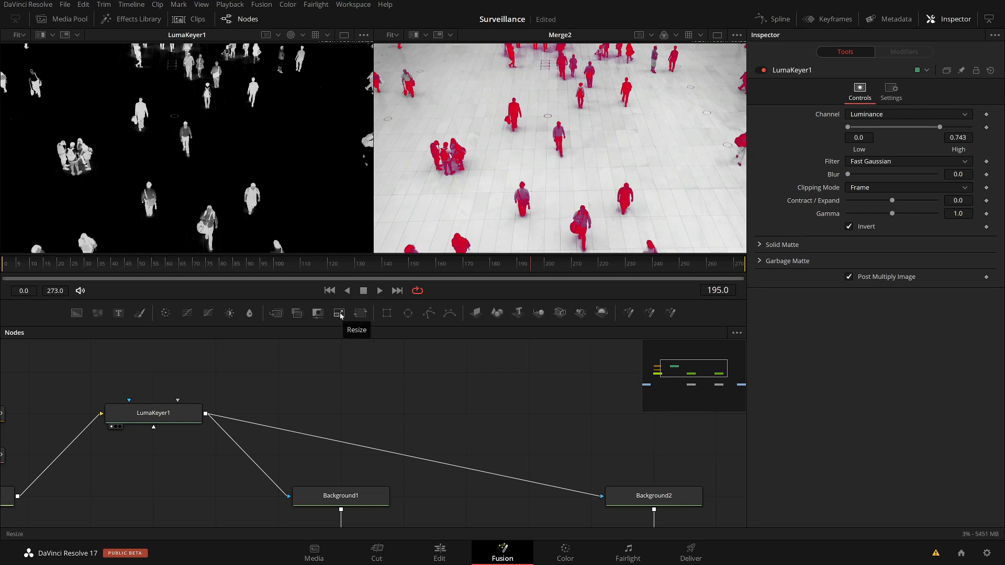
- Insert a Matte Control node between LumaKeyer1 and Background2 with blur 0.0, and show its matte close up in the first viewer
left_click_drag(317, 313, 283, 372)
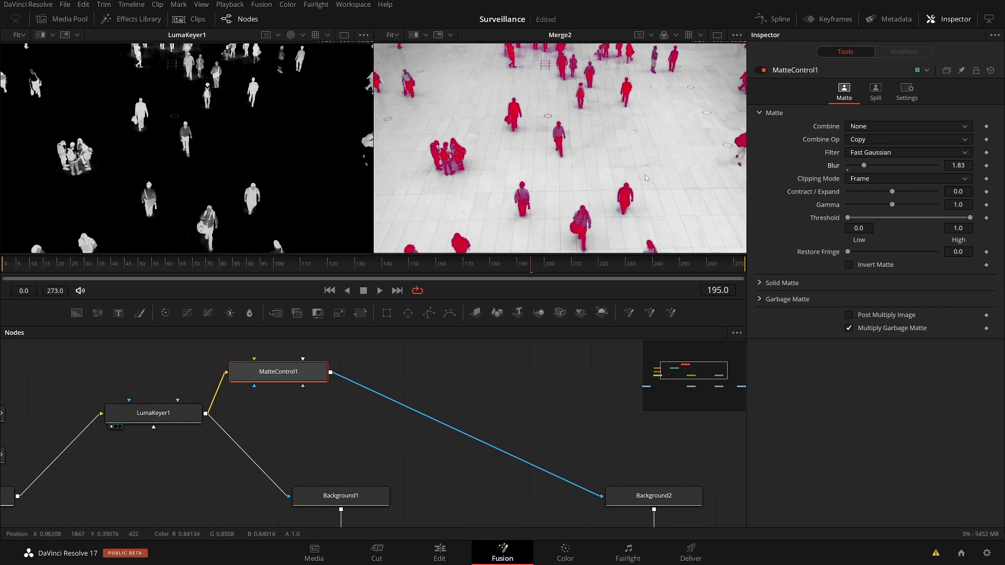
scroll(168, 142, "up", 10)
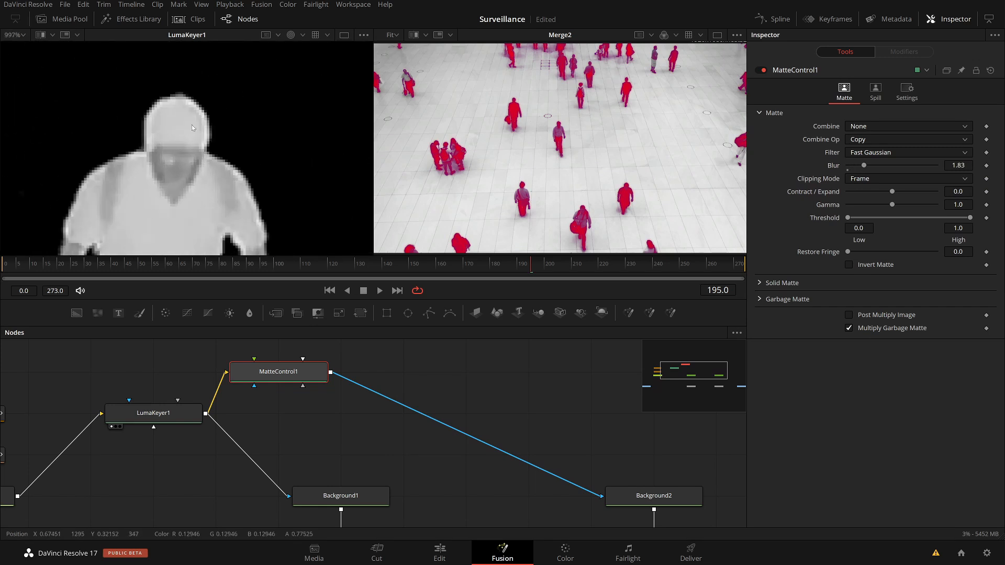
left_click_drag(861, 167, 833, 163)
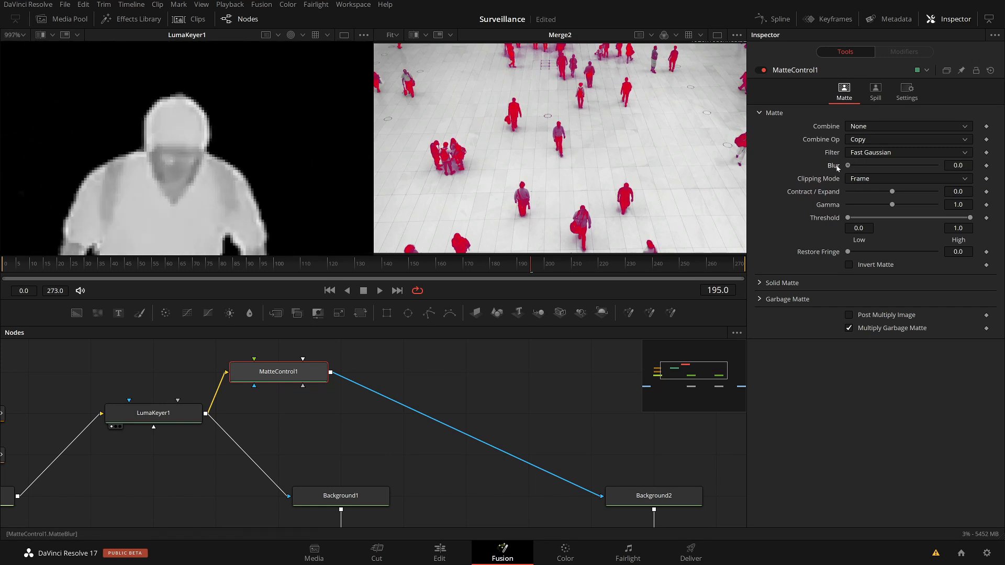
key("1")
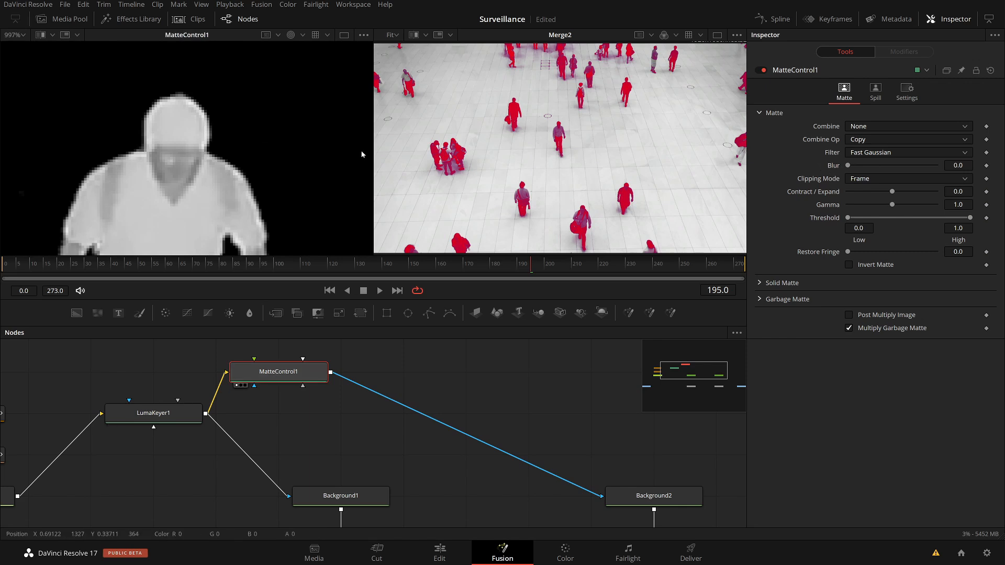
- Thicken and soften the MatteControl1 matte with blur 2.25, contract/expand 0.67 and gamma 0.46
left_click_drag(849, 166, 913, 191)
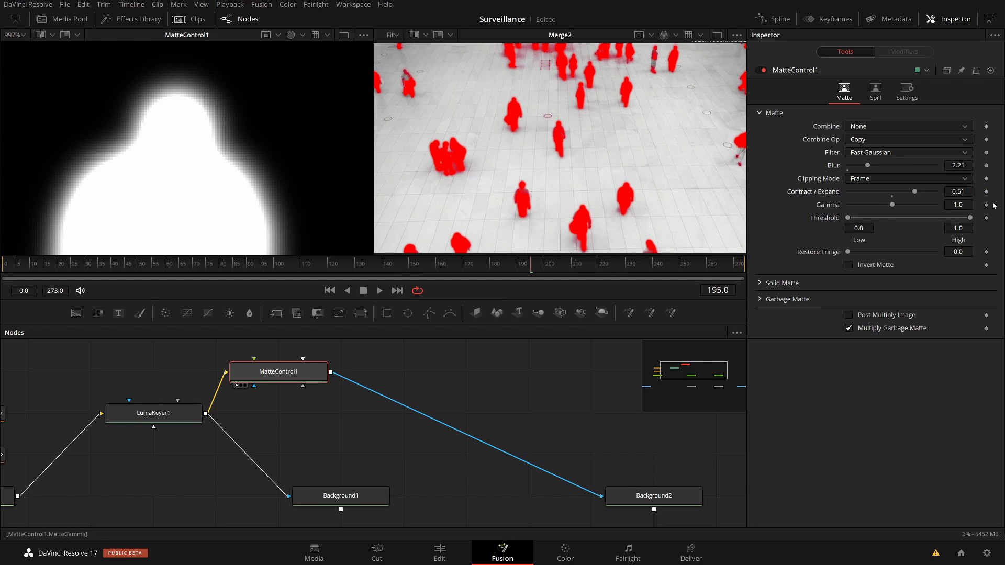
left_click_drag(915, 192, 871, 205)
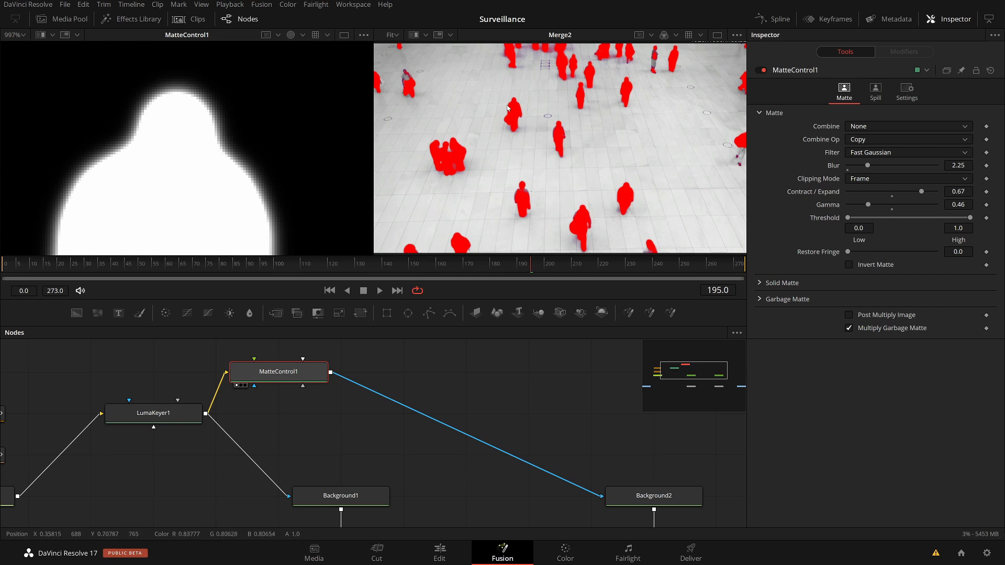
- Insert a Merge node after MatteControl1 and connect LumaKeyer1's output to it as the foreground
left_click(327, 410)
left_click_drag(441, 361, 439, 345)
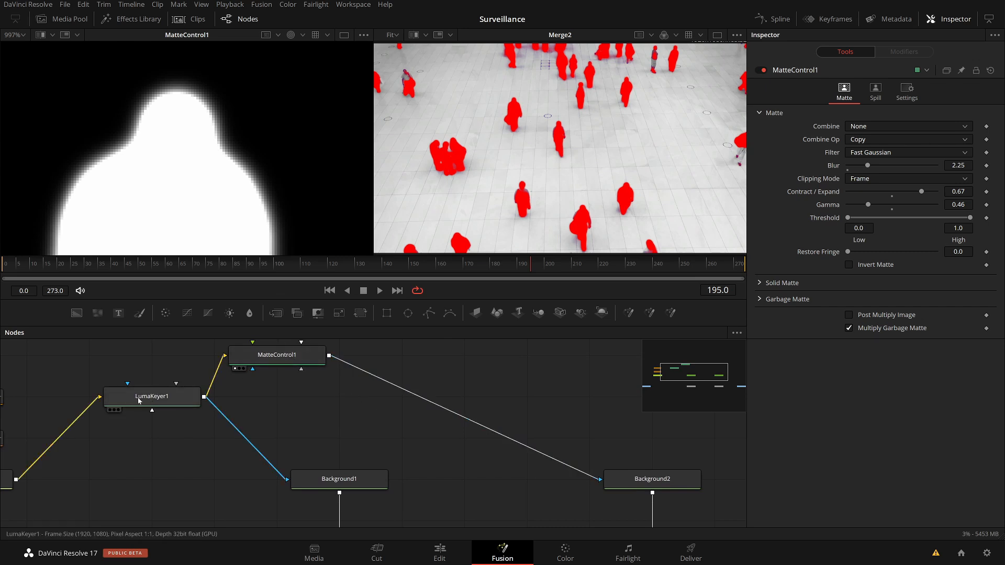
left_click(180, 397)
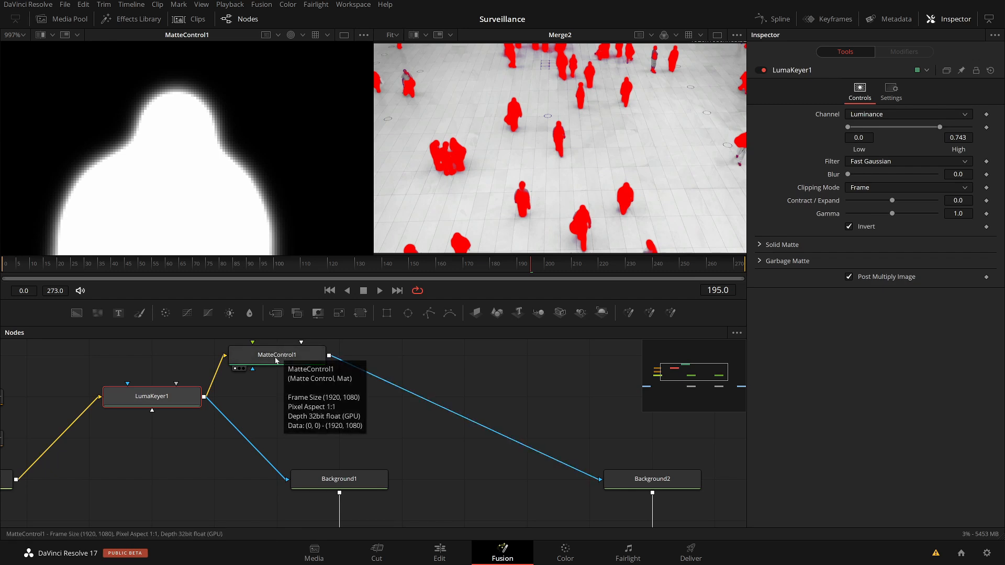
left_click(276, 360)
scroll(354, 366, "up", 1)
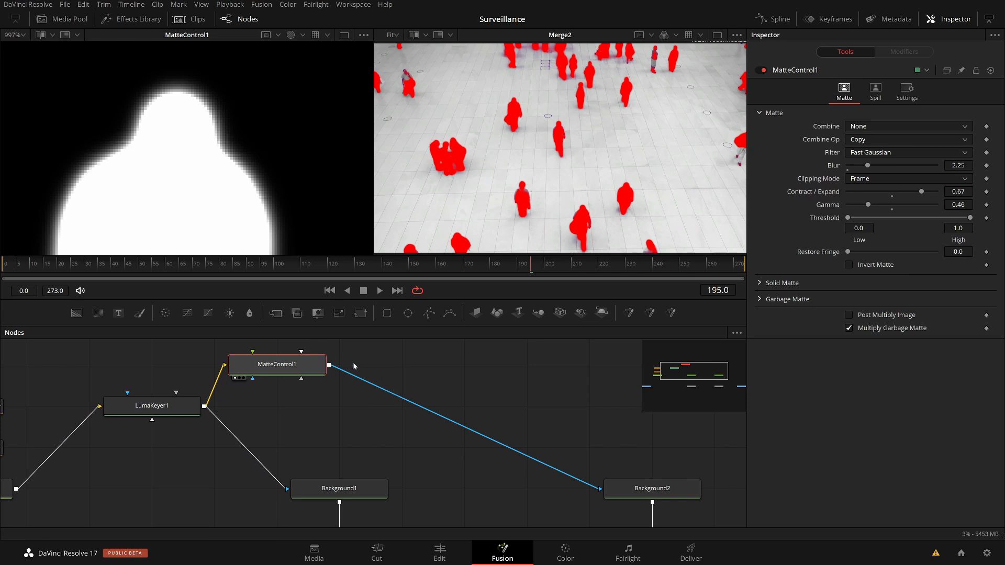
left_click(276, 313)
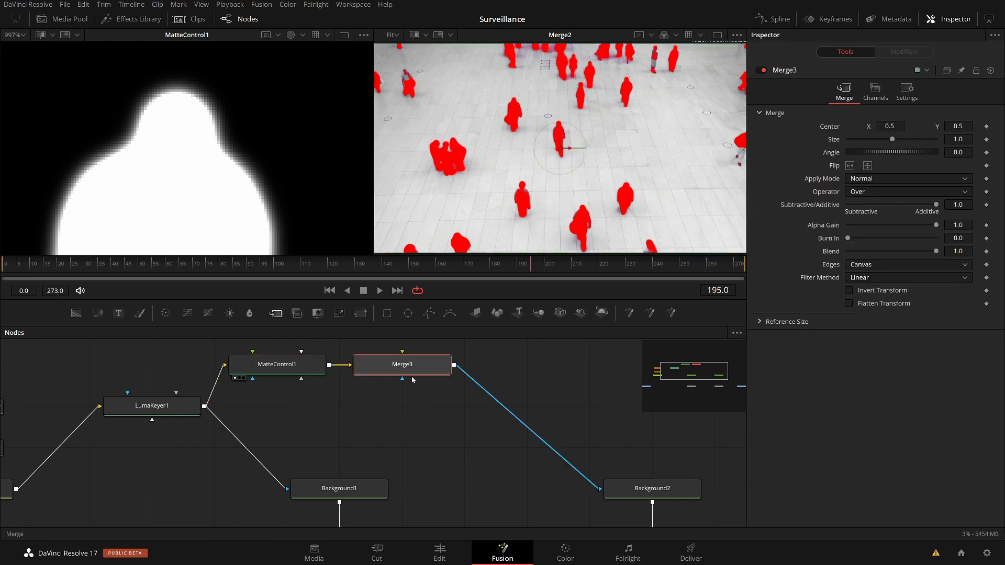
left_click_drag(410, 371, 409, 411)
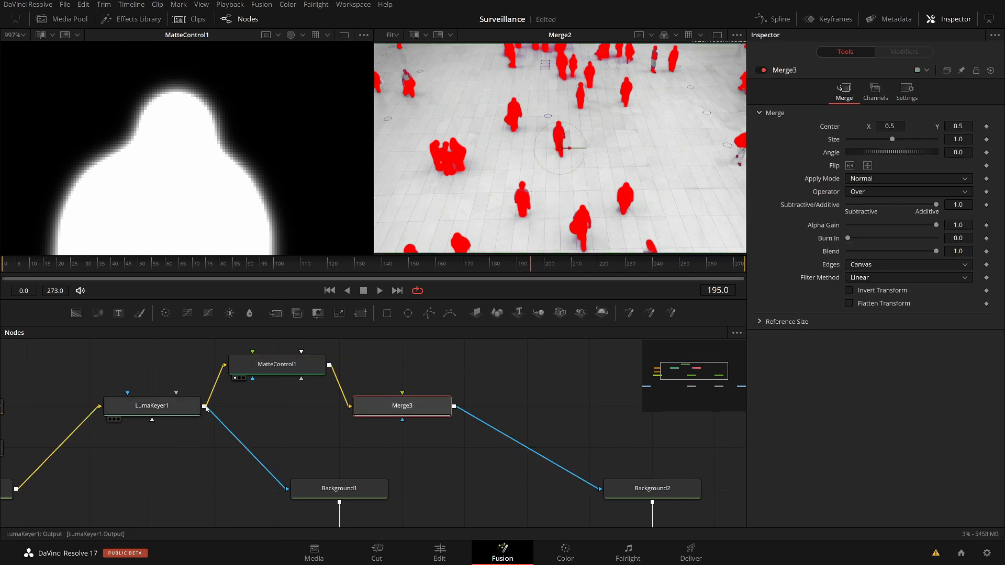
left_click_drag(203, 406, 402, 410)
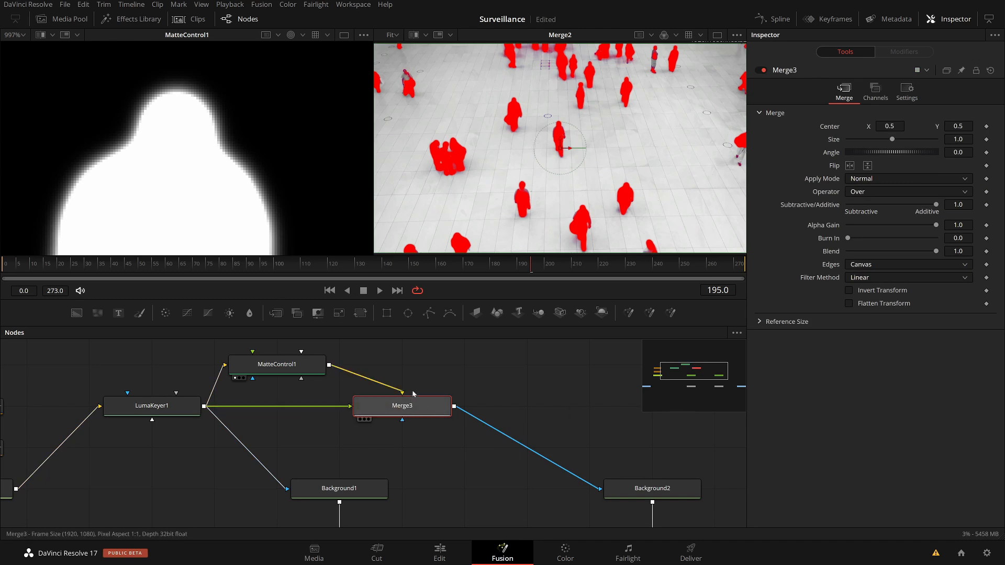
- Show the new merge of the two mattes in the first viewer and Merge2 in the second viewer
key("2")
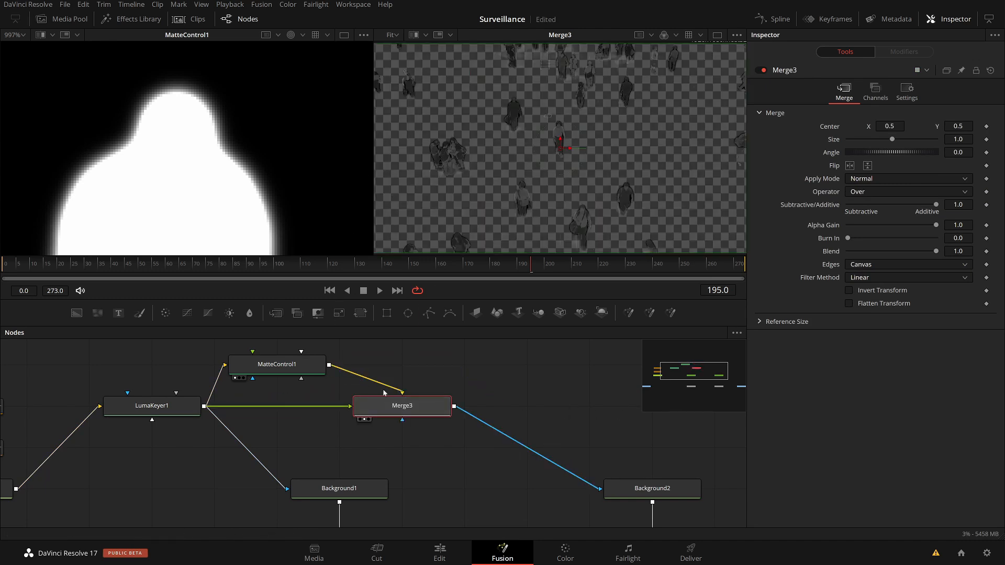
key("1")
scroll(644, 504, "down", 5)
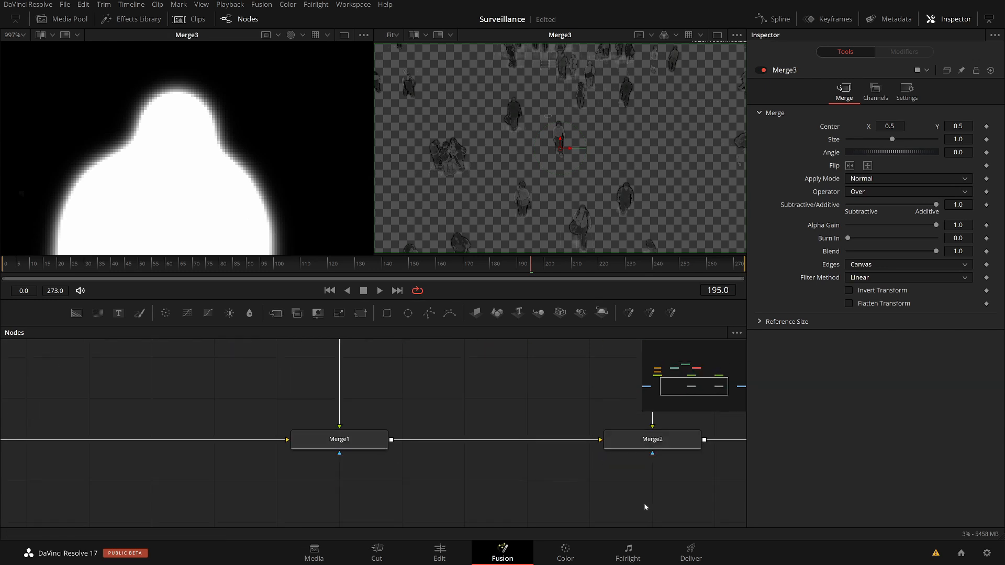
key("2")
scroll(478, 382, "up", 5)
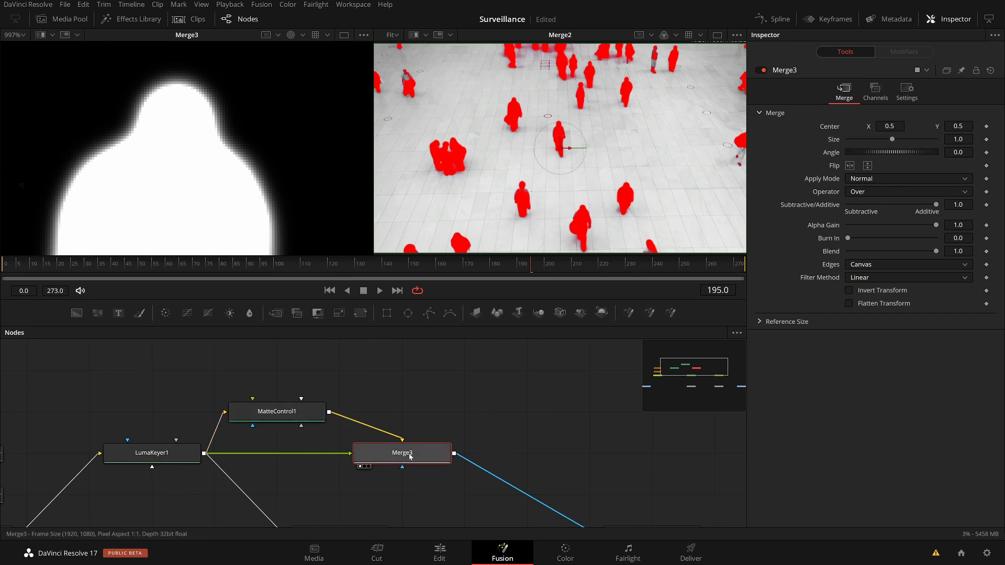
- Try the Over, In and Held Out operators on Merge3
left_click(873, 193)
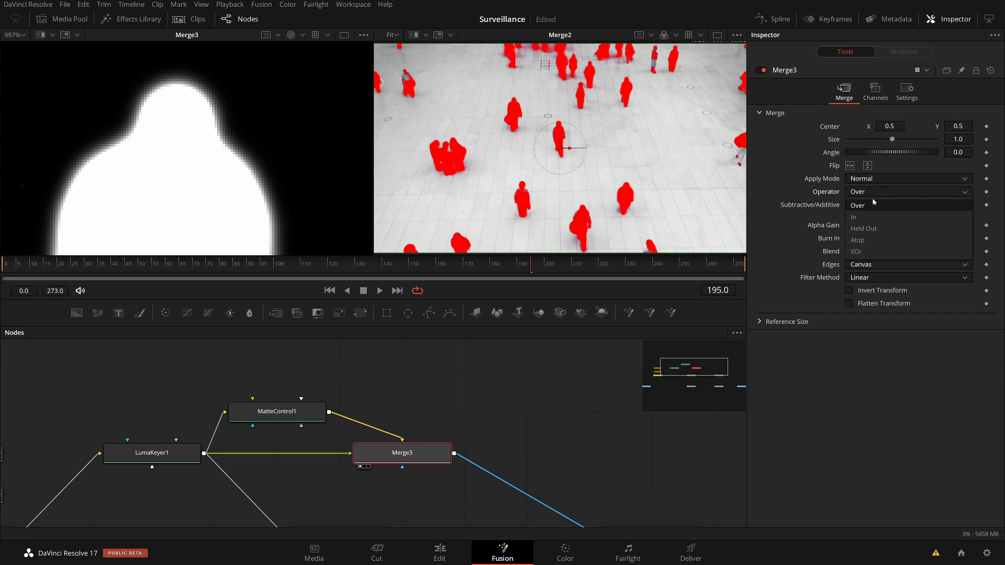
left_click(857, 205)
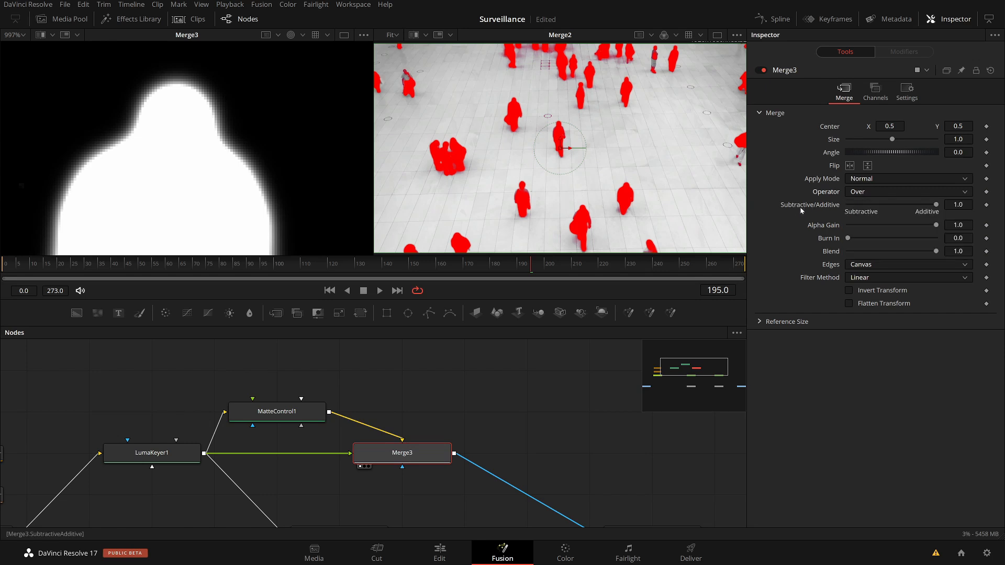
left_click(876, 193)
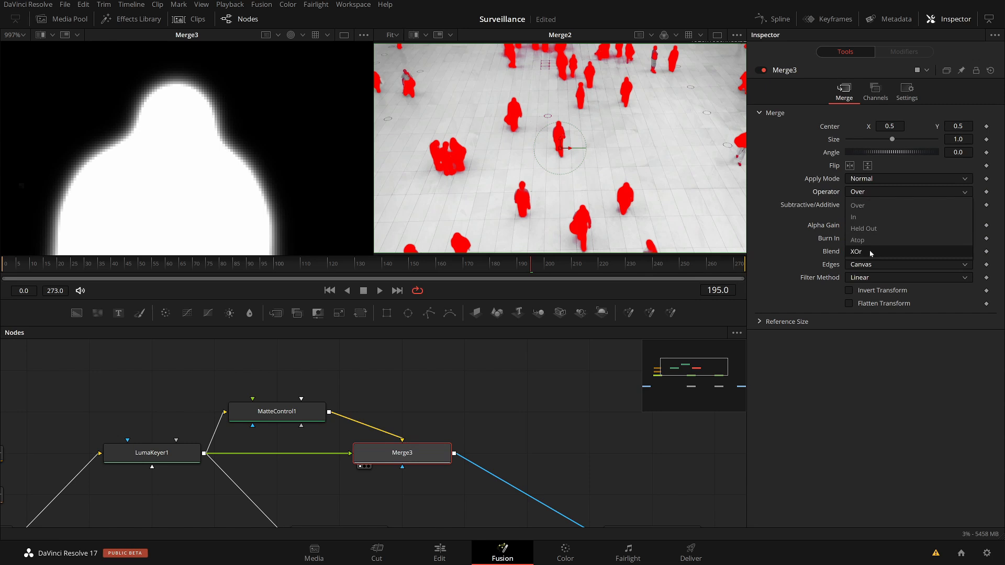
left_click(869, 216)
left_click(880, 196)
left_click(879, 228)
- Set the Merge3 operator to XOr to combine the keyed matte with its expanded version
left_click(880, 191)
left_click(872, 253)
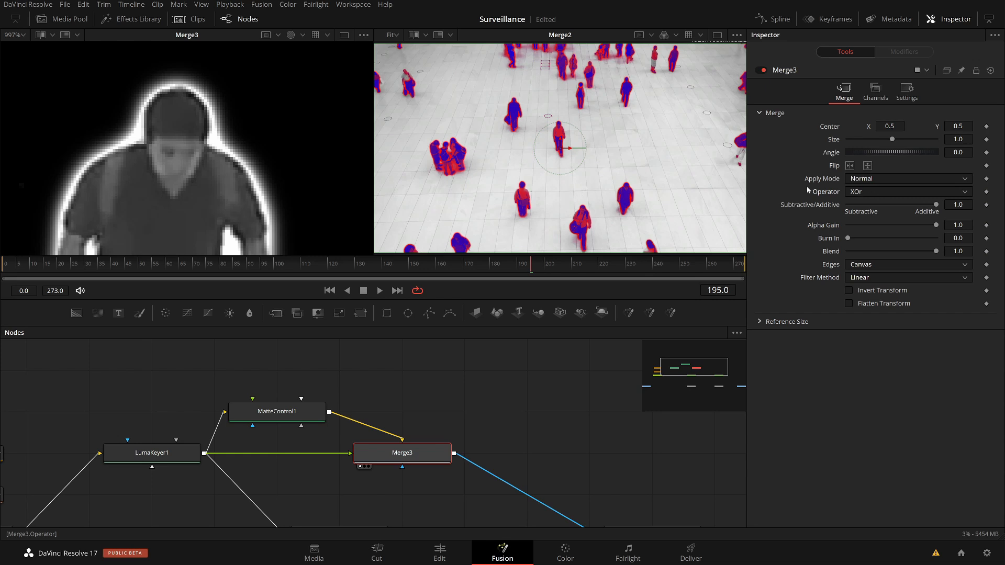
left_click(861, 193)
left_click(857, 252)
scroll(216, 158, "down", 2)
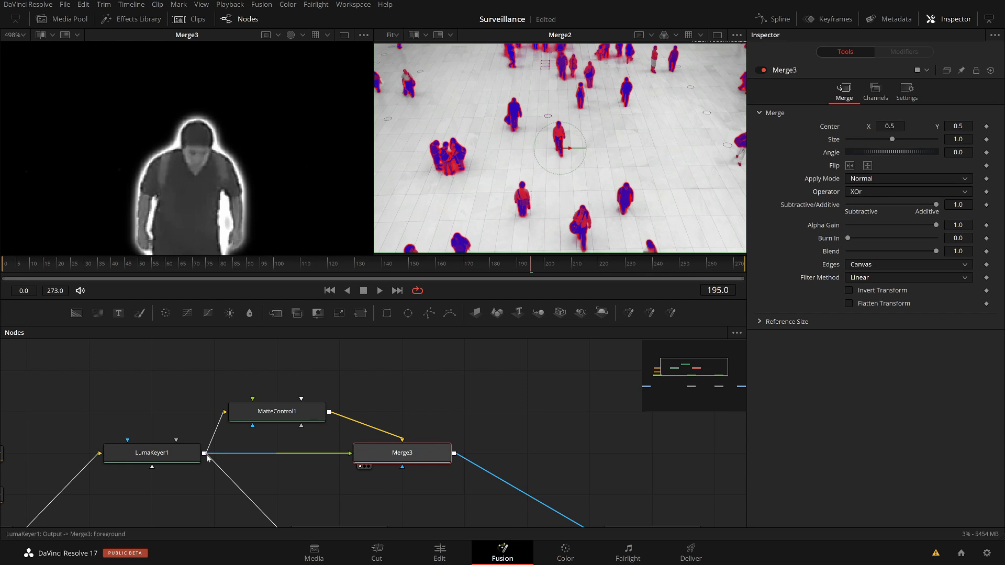
- Tidy the node graph by placing MatteControl1 directly above Merge3 and lining up Background2 level with Merge3
left_click(293, 412)
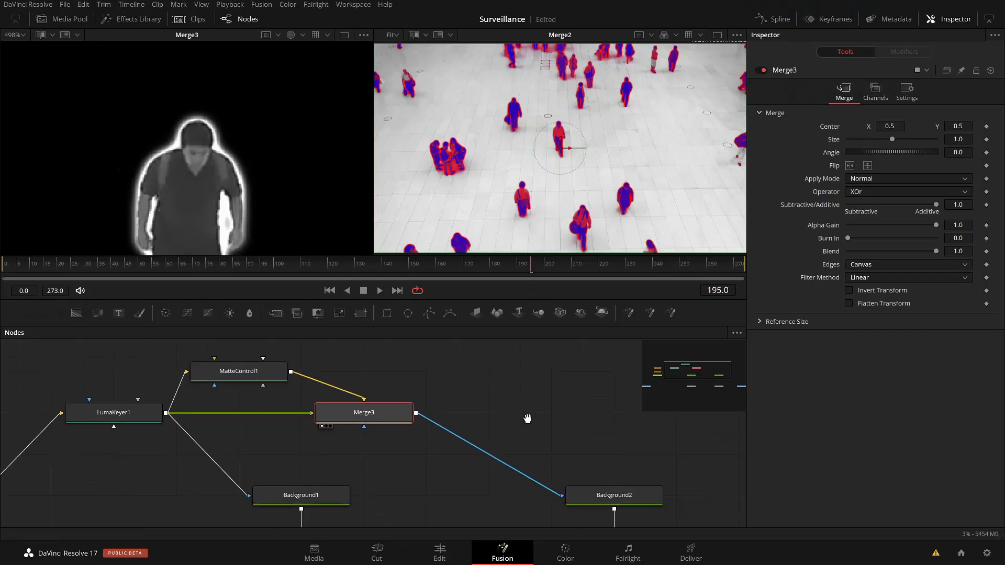
scroll(527, 419, "down", 4)
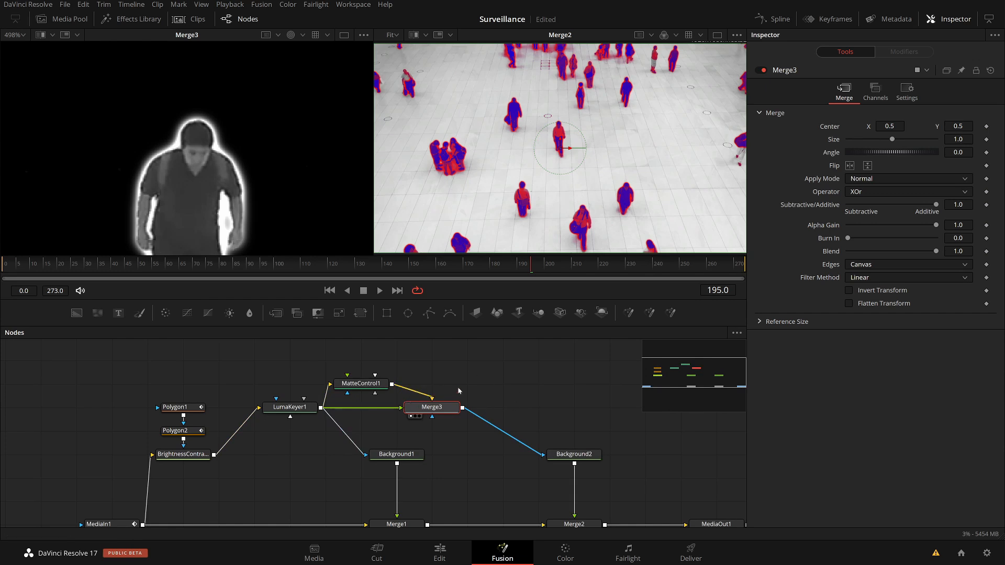
left_click_drag(369, 388, 441, 388)
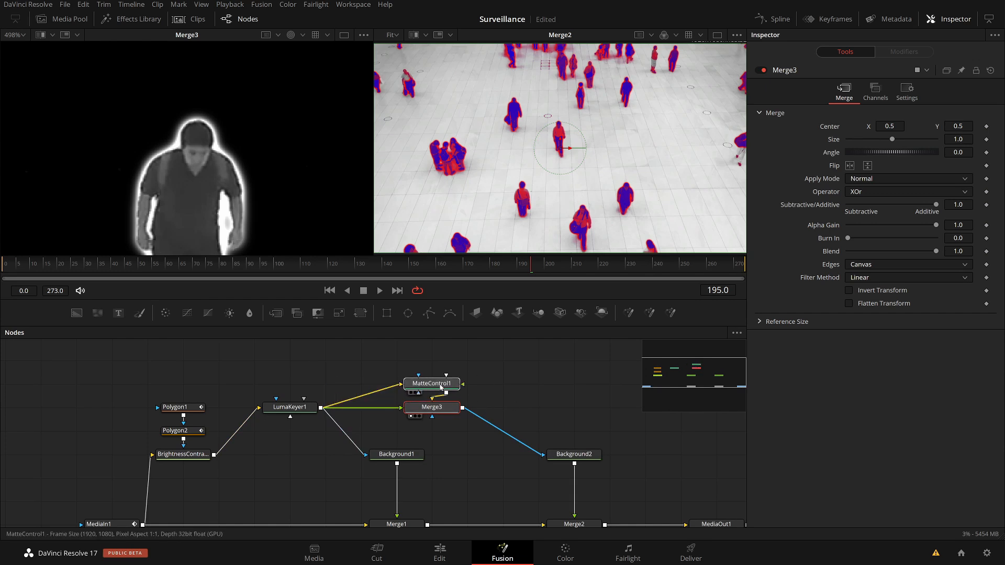
scroll(554, 377, "down", 3)
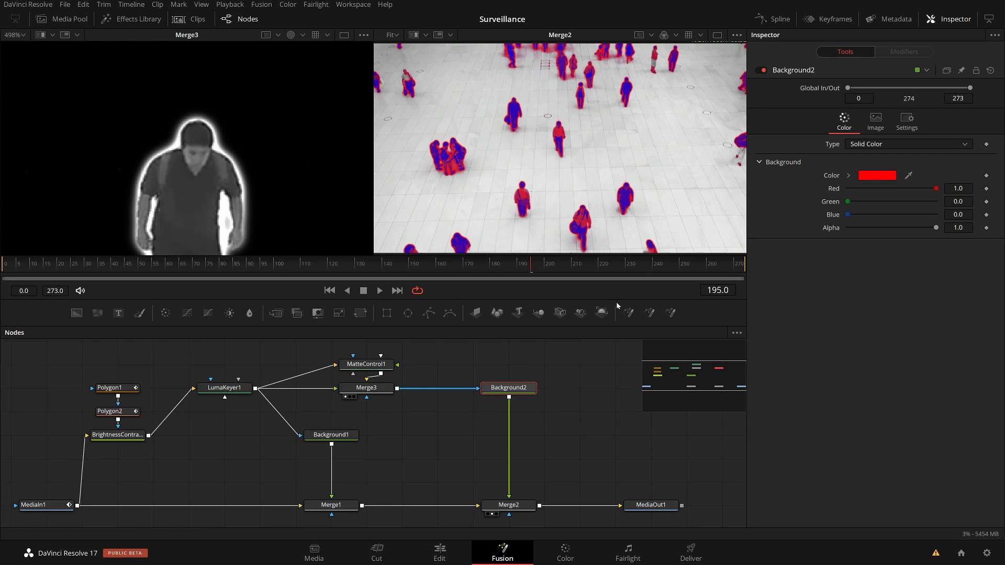
- Draw a closed polygon mask loosely around the single walking man near the centre of the Merge2 view
scroll(595, 351, "down", 2)
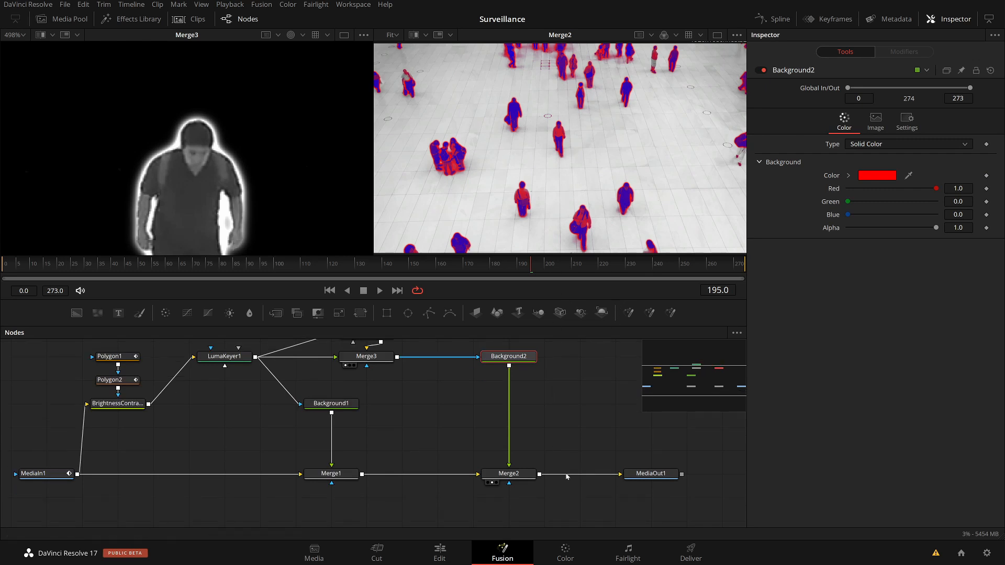
scroll(558, 137, "up", 6)
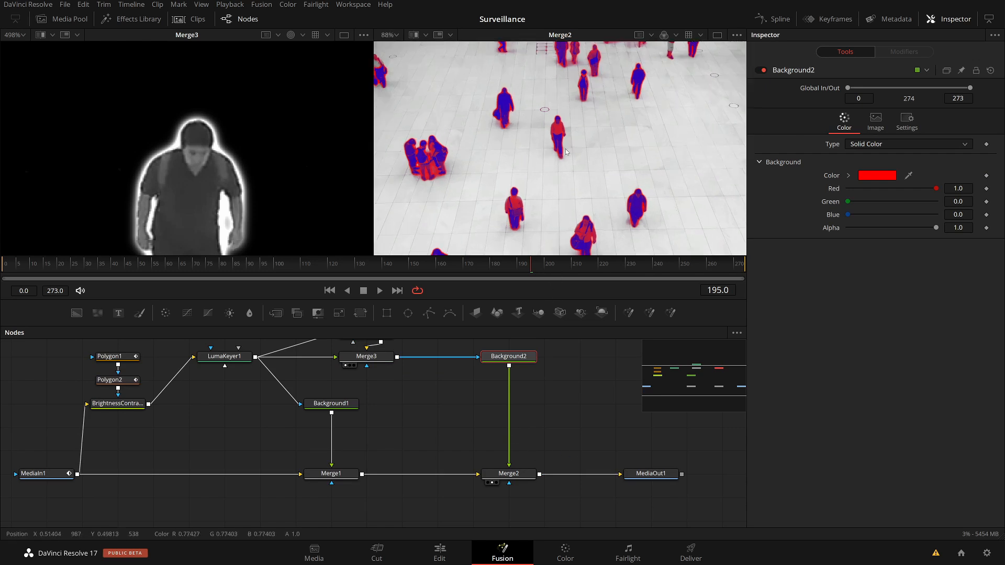
left_click(524, 191)
left_click(514, 89)
left_click_drag(553, 70, 568, 70)
left_click_drag(596, 103, 603, 120)
left_click_drag(590, 174, 577, 203)
left_click(525, 192)
- Connect Polygon3 to Merge2 as its effect mask so the red outline is limited to the enclosed man
left_click_drag(597, 363, 510, 474)
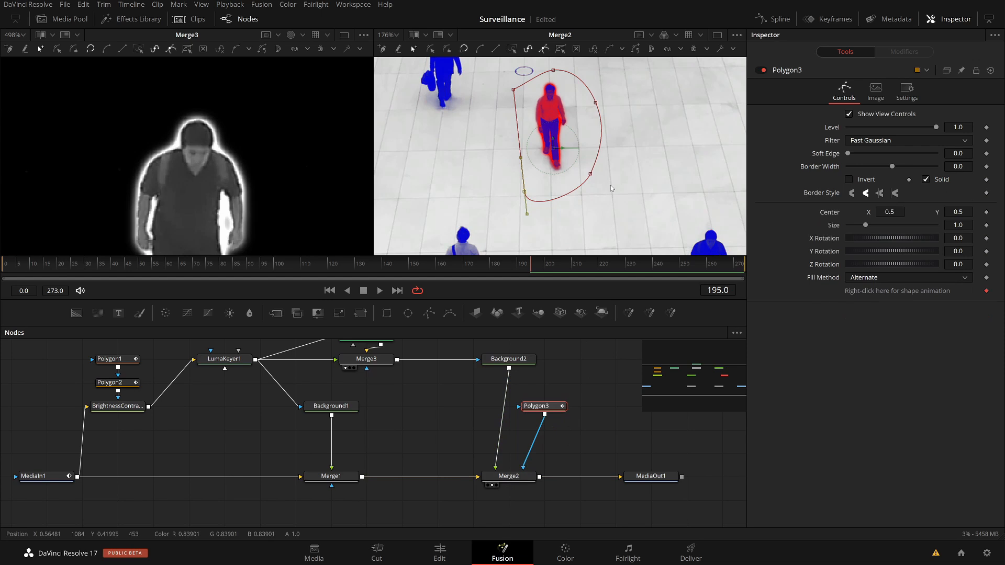
scroll(599, 163, "down", 4)
scroll(582, 148, "up", 4)
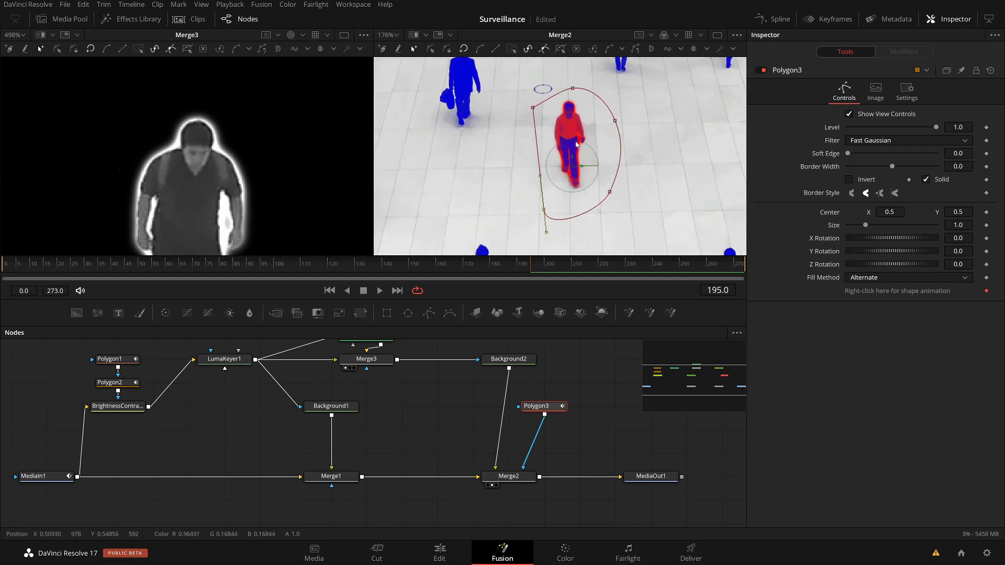
scroll(570, 139, "down", 3)
scroll(569, 145, "down", 1)
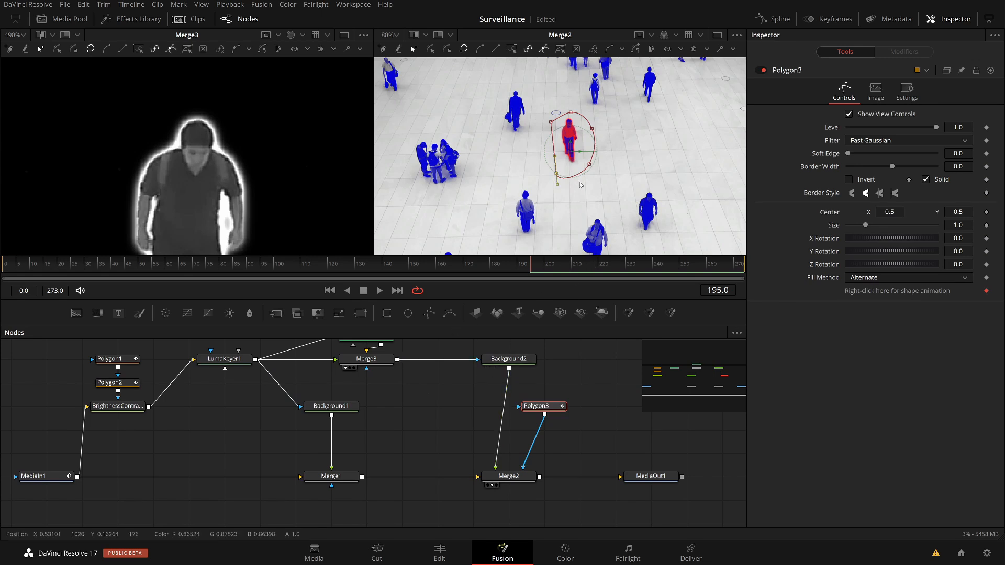
- Keyframe the whole Polygon3 shape at frames 273 and 234 so it follows the walking man
mouse_move(522, 268)
left_mouse_down()
mouse_move(397, 265)
mouse_move(530, 268)
left_mouse_up()
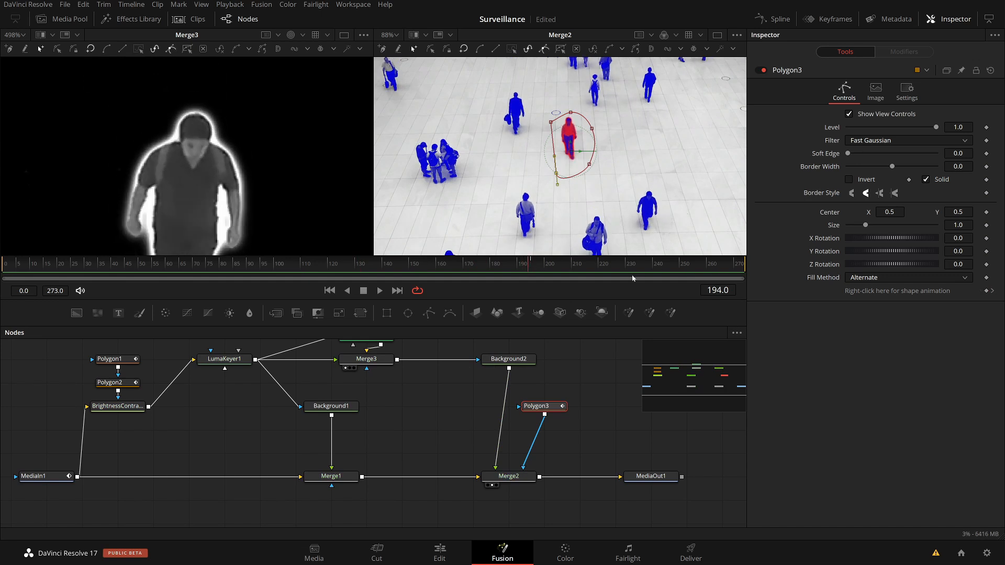
left_click_drag(527, 268, 534, 265)
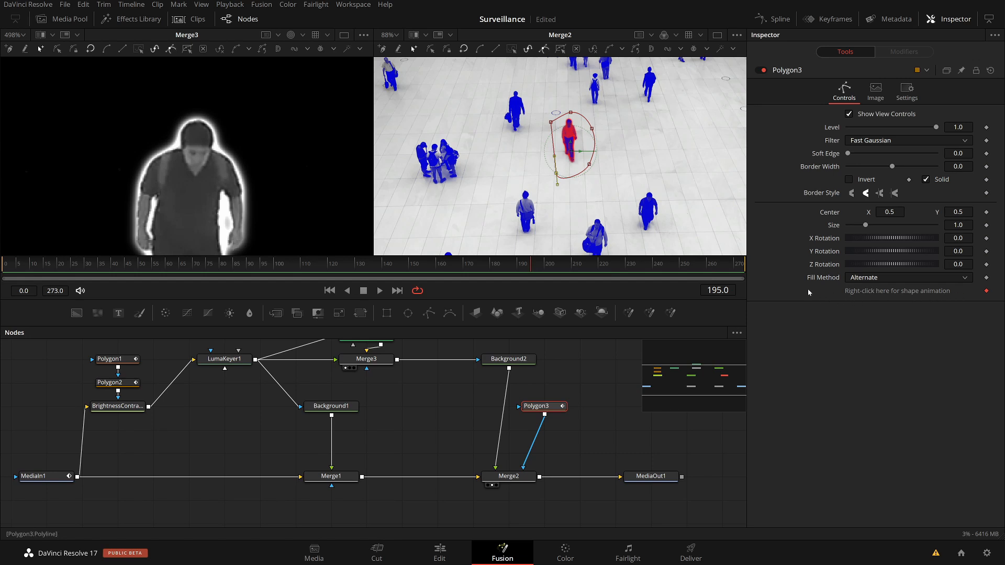
left_click(551, 267)
left_click(533, 267)
left_click_drag(533, 267, 739, 262)
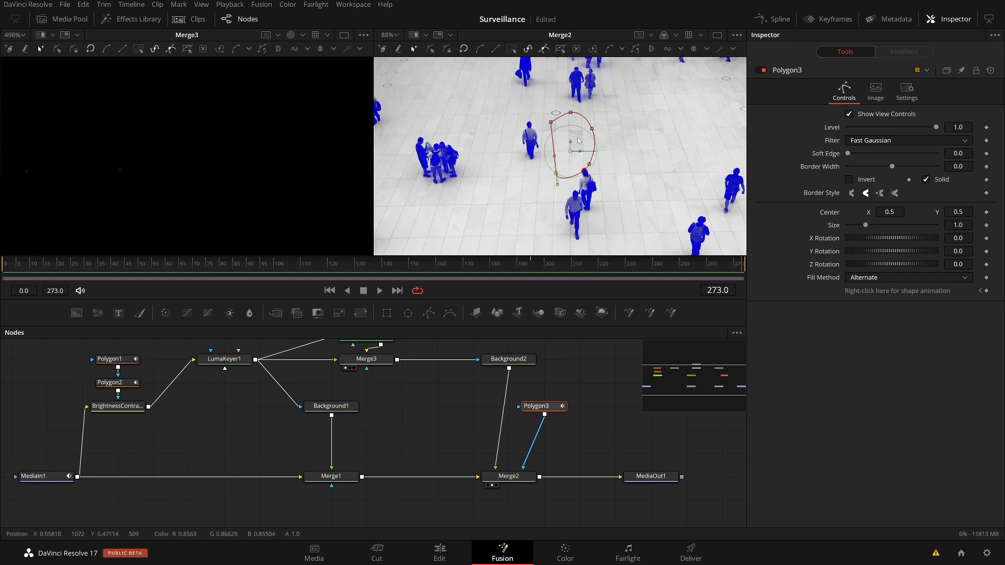
left_click_drag(535, 108, 609, 211)
left_click_drag(588, 166, 585, 238)
left_click_drag(704, 270, 635, 266)
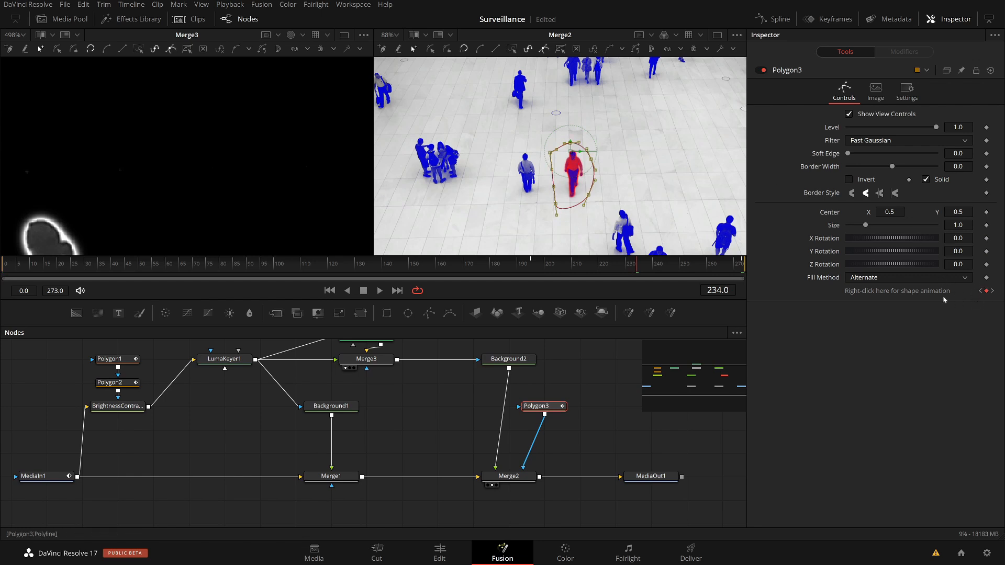
left_click_drag(589, 267, 532, 267)
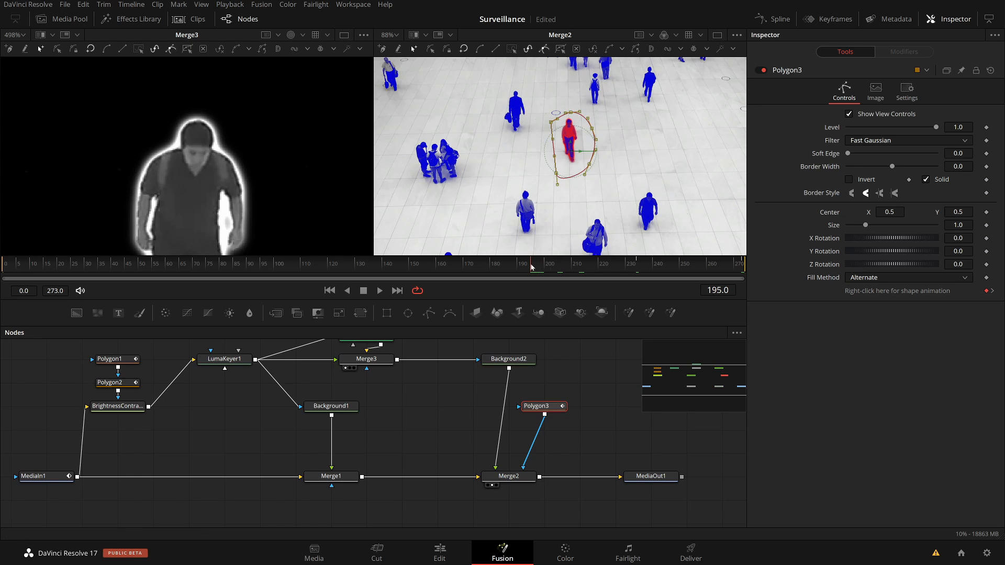
- Move the Polygon3 mask onto the neighbouring person with the bag at frame 194, and refit it to that person at frame 187
left_click_drag(532, 267, 529, 270)
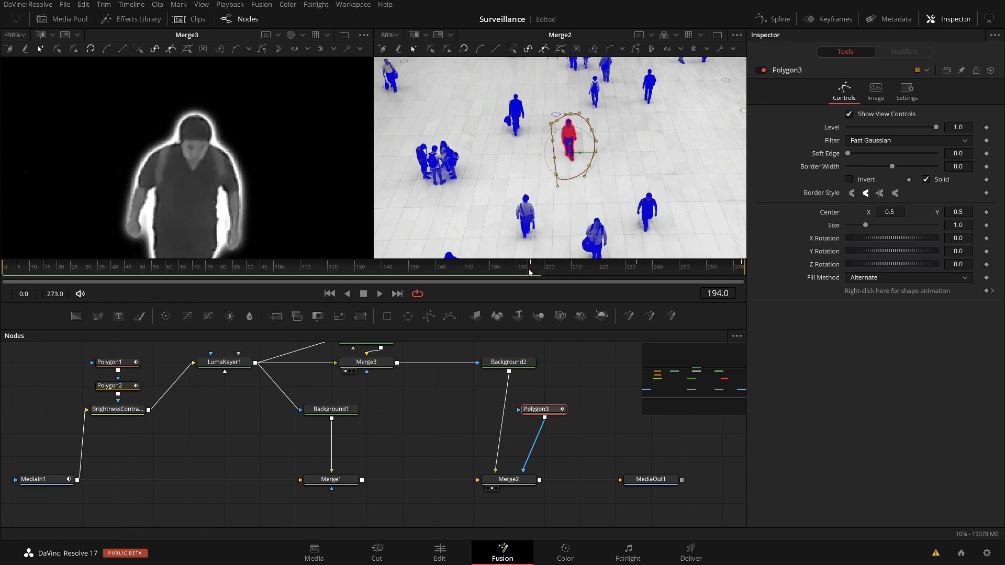
left_click_drag(558, 178, 499, 149)
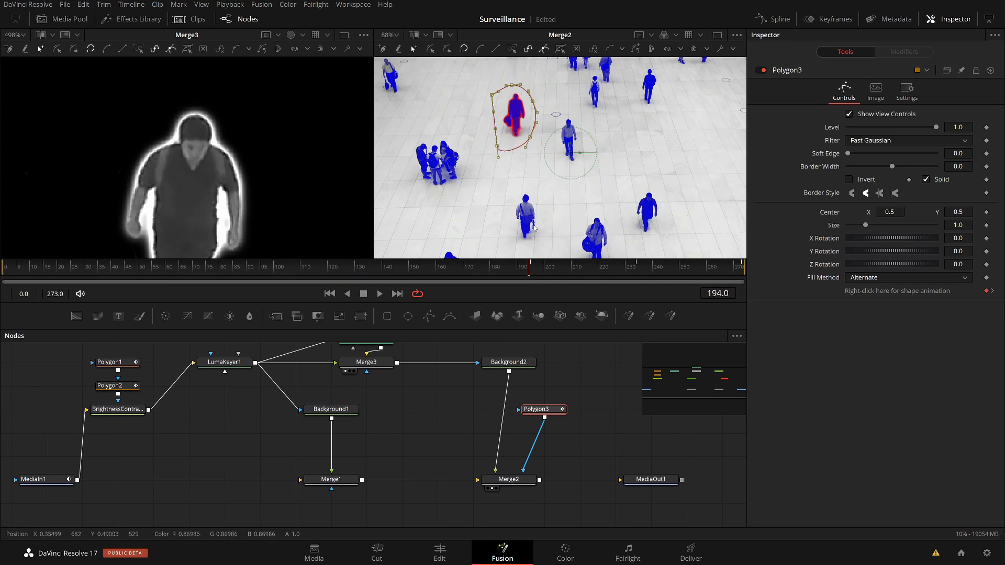
left_click_drag(530, 270, 511, 271)
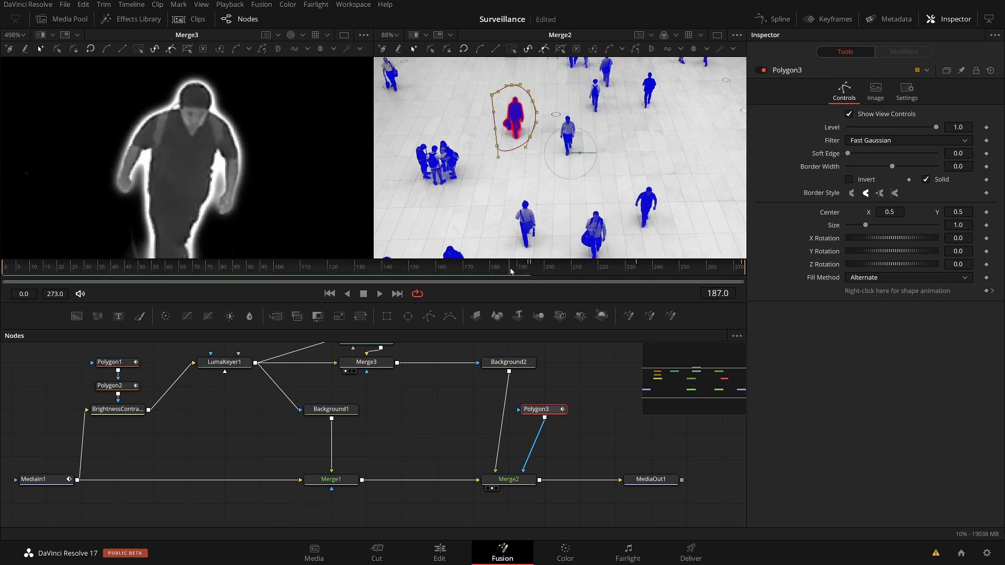
left_click_drag(498, 149, 501, 152)
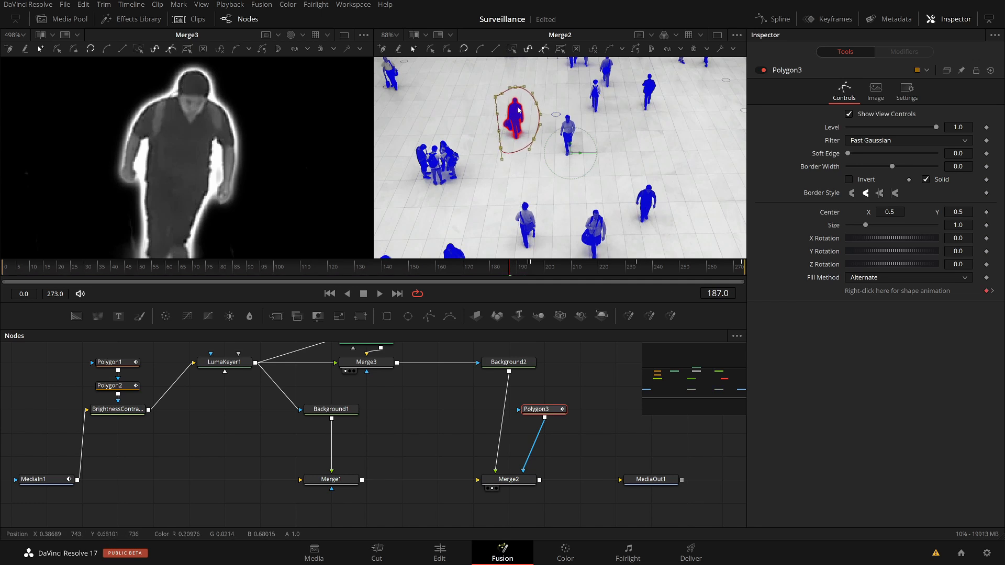
left_click_drag(521, 277, 539, 267)
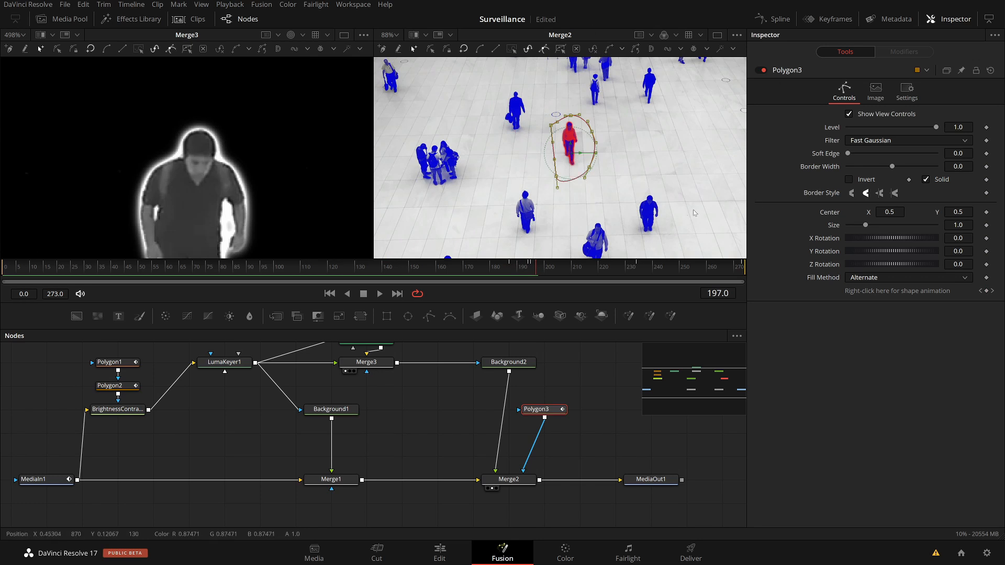
left_click_drag(539, 409, 574, 433)
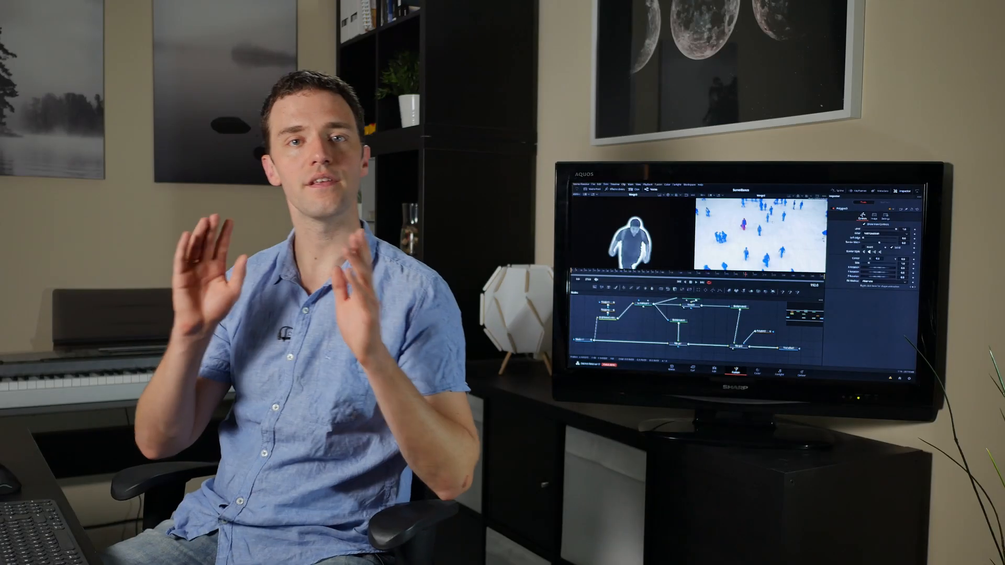
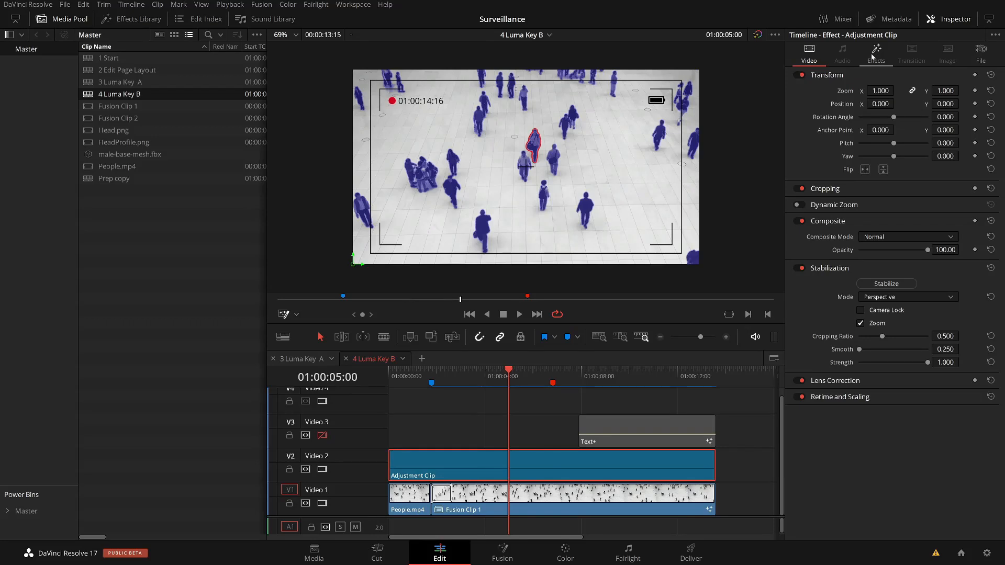
- Show the effects applied to the Adjustment Clip on the Video 2 track
left_click(883, 57)
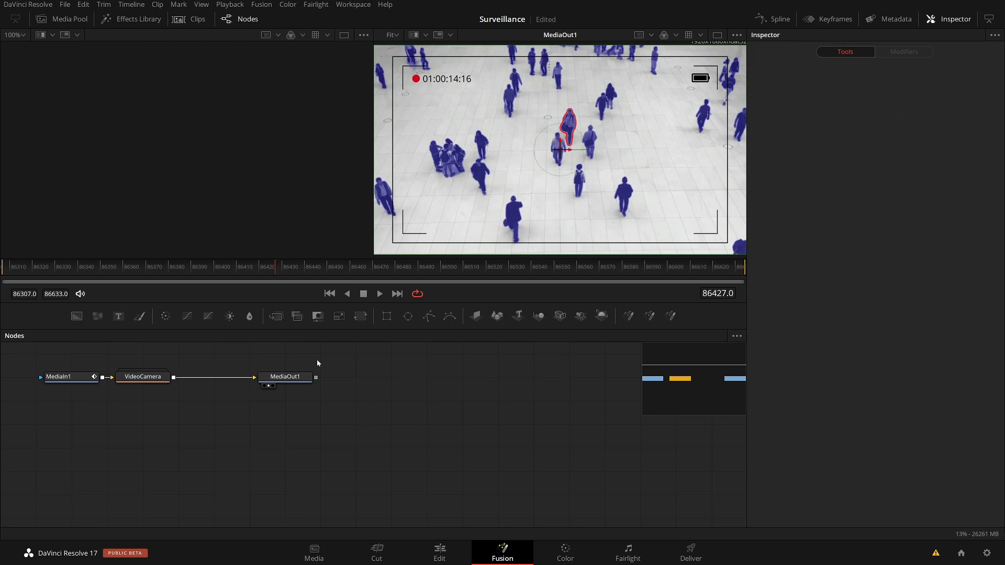
- Expand the VideoCamera group in the Adjustment Clip's Fusion composition, then make room by enlarging the node graph and moving MediaIn1 away
left_click_drag(361, 363, 738, 426)
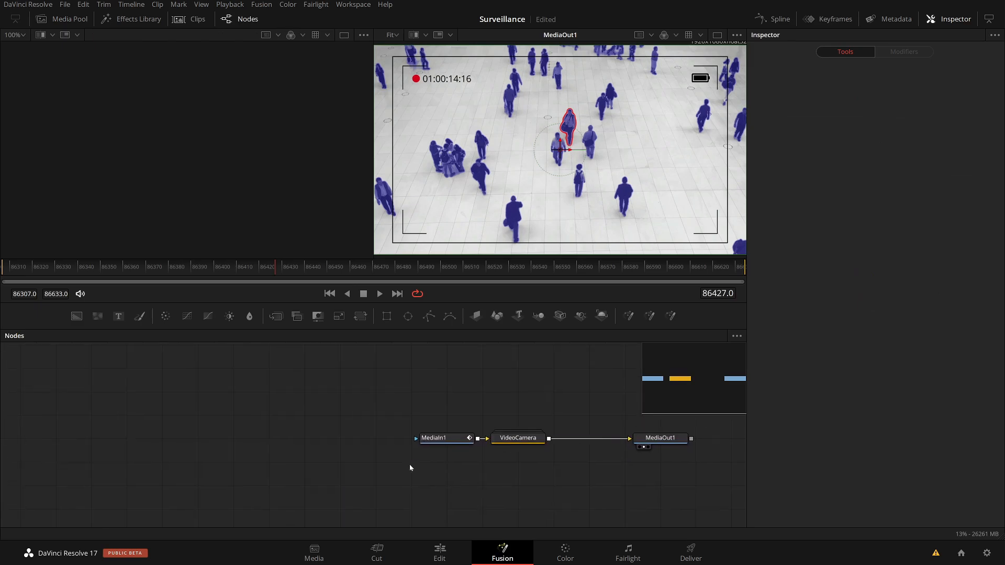
left_click_drag(445, 438, 50, 443)
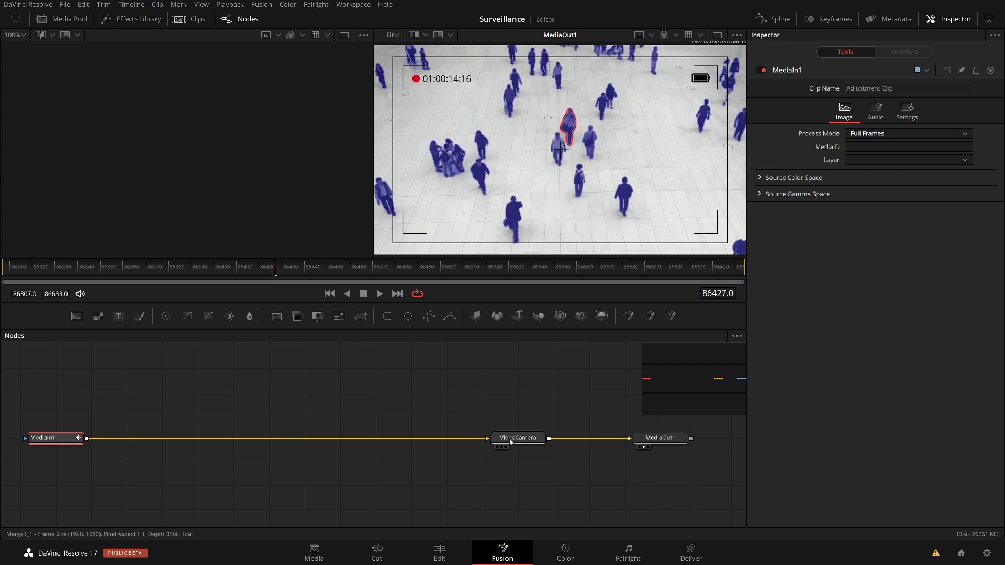
double_click(510, 441)
left_click_drag(561, 435, 391, 363)
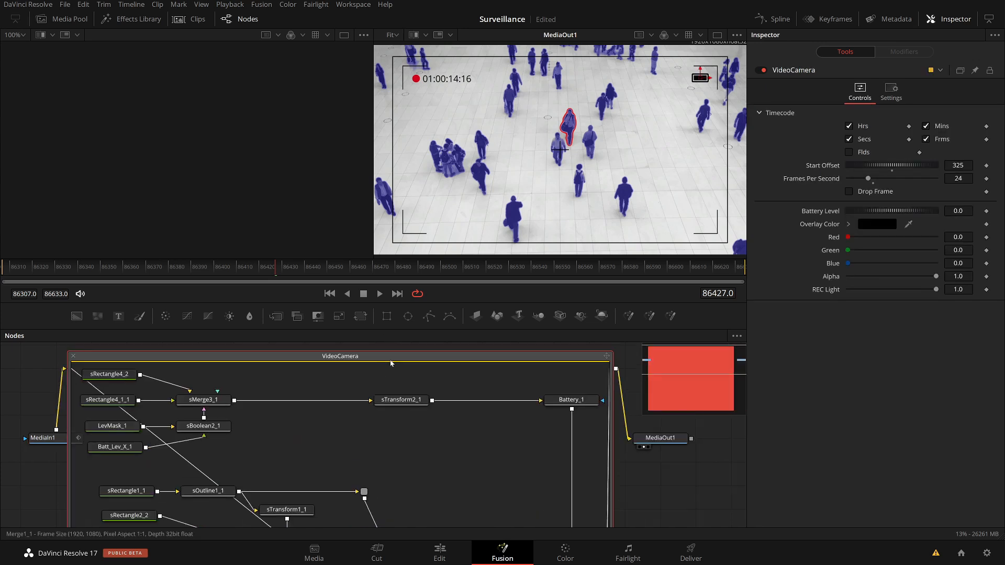
left_click_drag(568, 428, 641, 427)
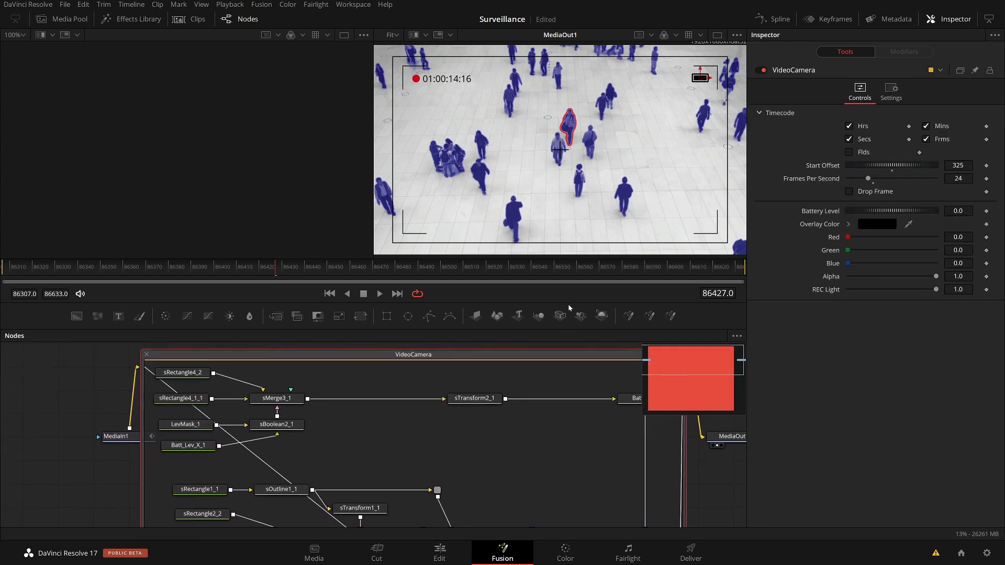
left_click_drag(572, 298, 571, 224)
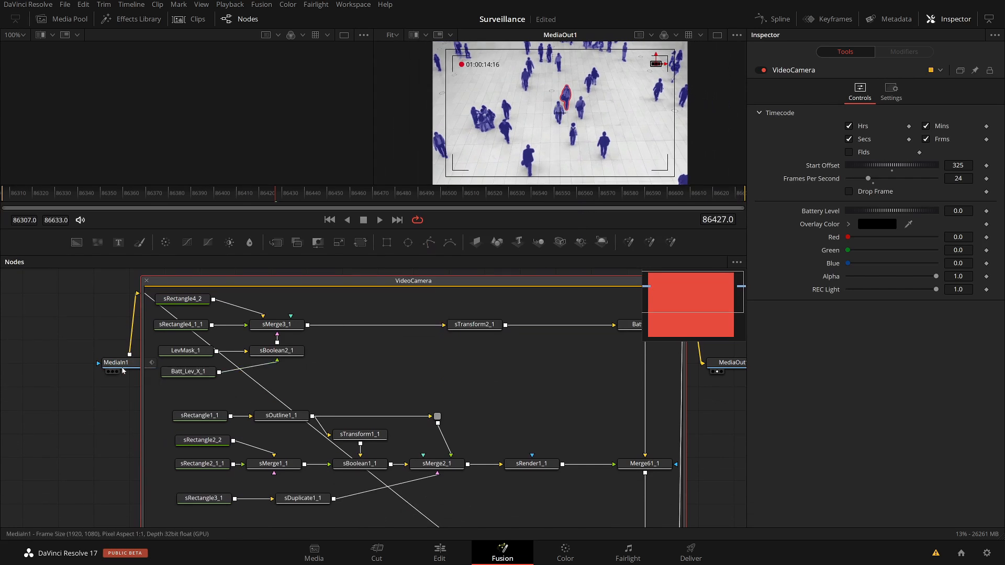
left_click_drag(134, 373, 29, 375)
- Examine the nodes inside the VideoCamera group, including sRectangle4_2
scroll(521, 431, "down", 8)
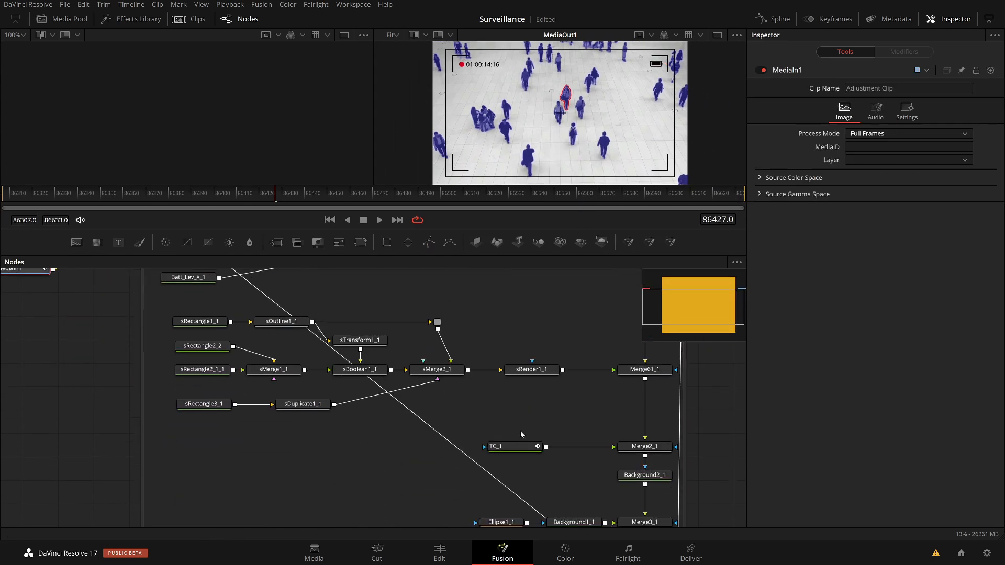
scroll(553, 409, "up", 10)
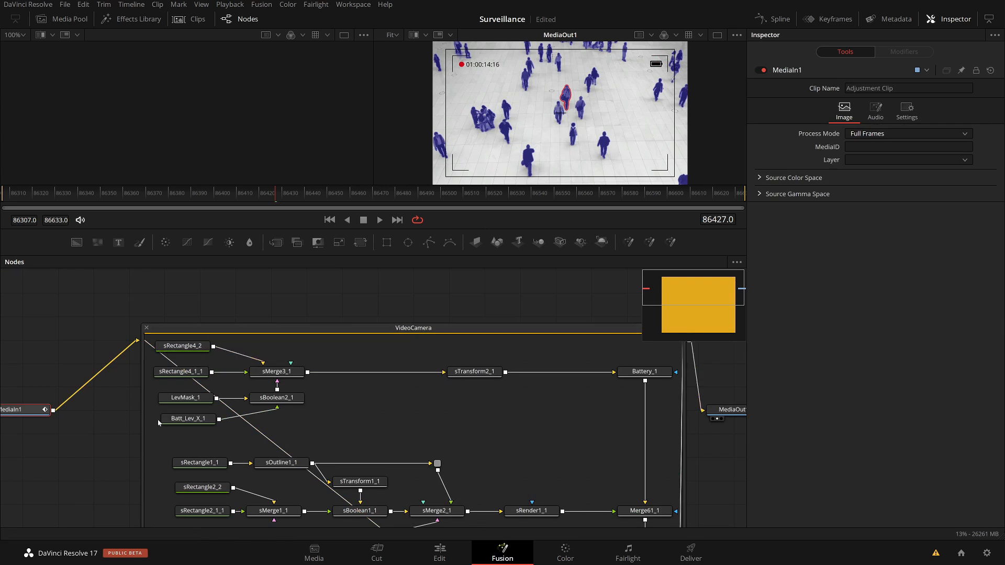
left_click(183, 347)
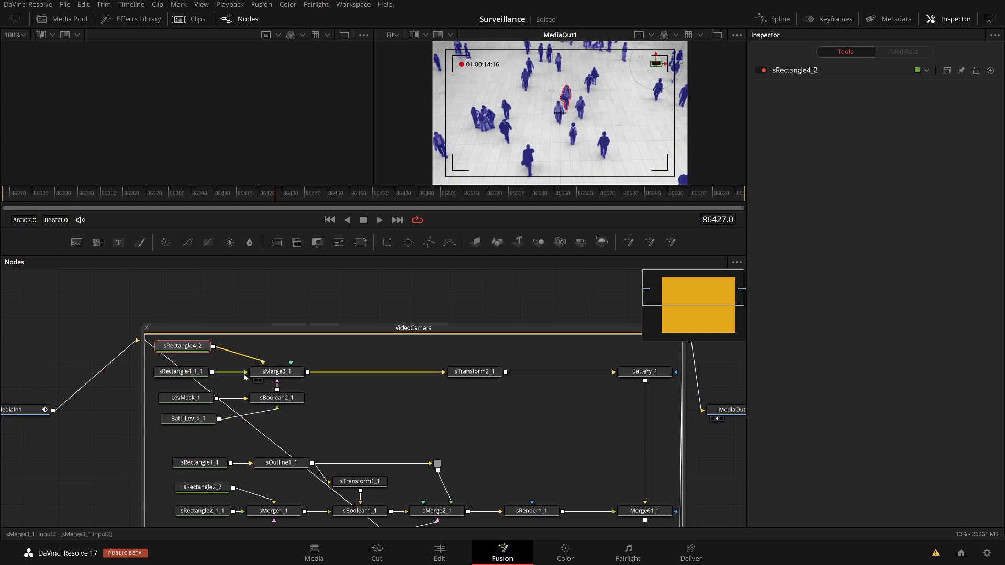
- Switch Battery_1 off and back on to compare the image, and expand its settings
left_click_drag(625, 400, 517, 309)
left_click(531, 294)
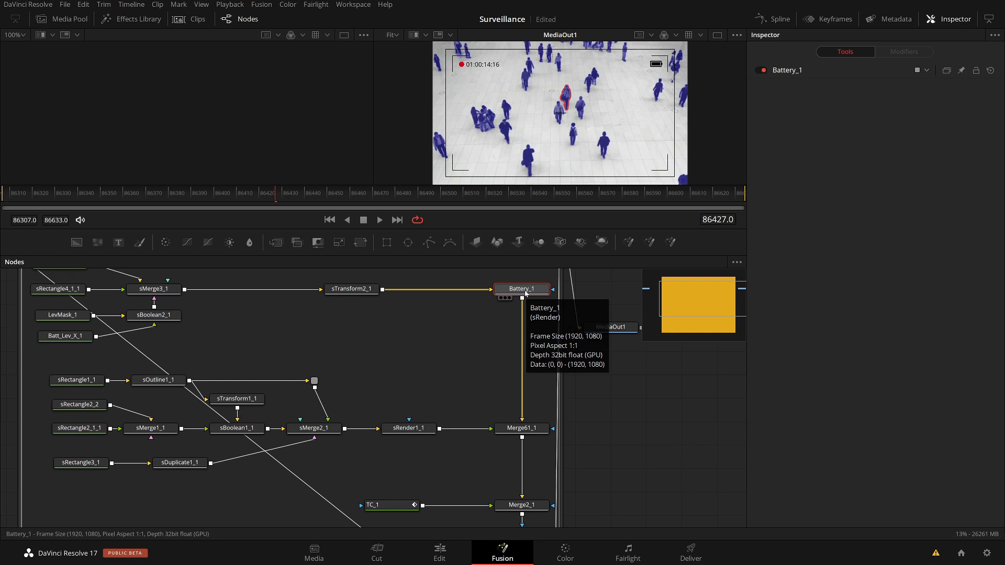
left_click(761, 71)
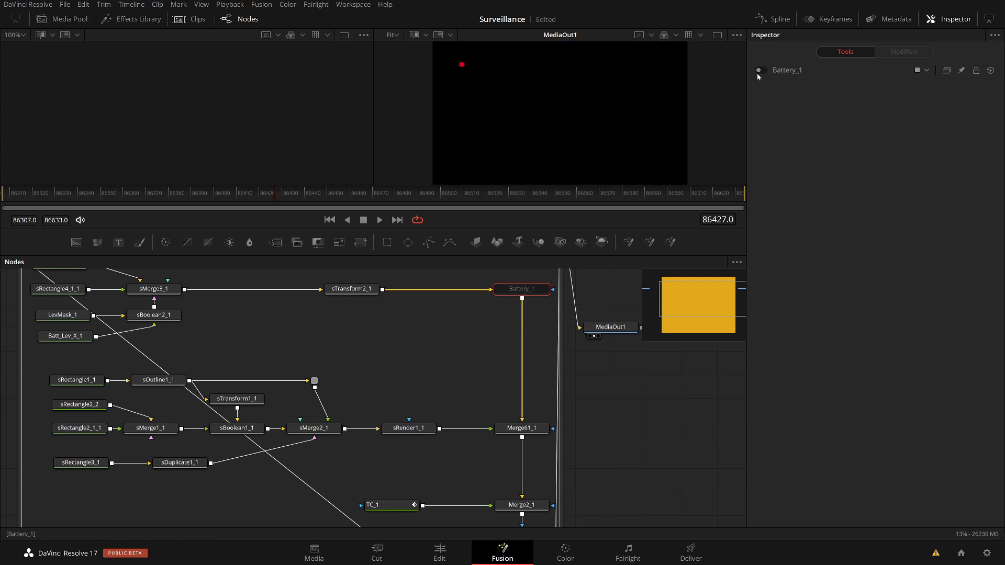
left_click(761, 71)
left_click(784, 71)
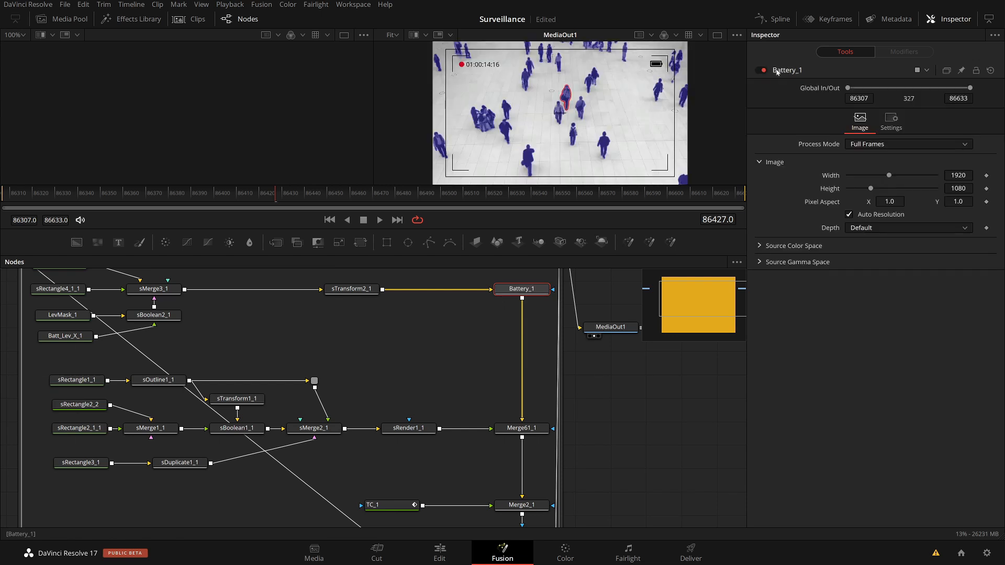
- Bypass Merge61_1 to see what it adds to the overlay, nudge the node out of line, and re-enable it
left_click_drag(518, 374, 546, 370)
scroll(524, 366, "down", 6)
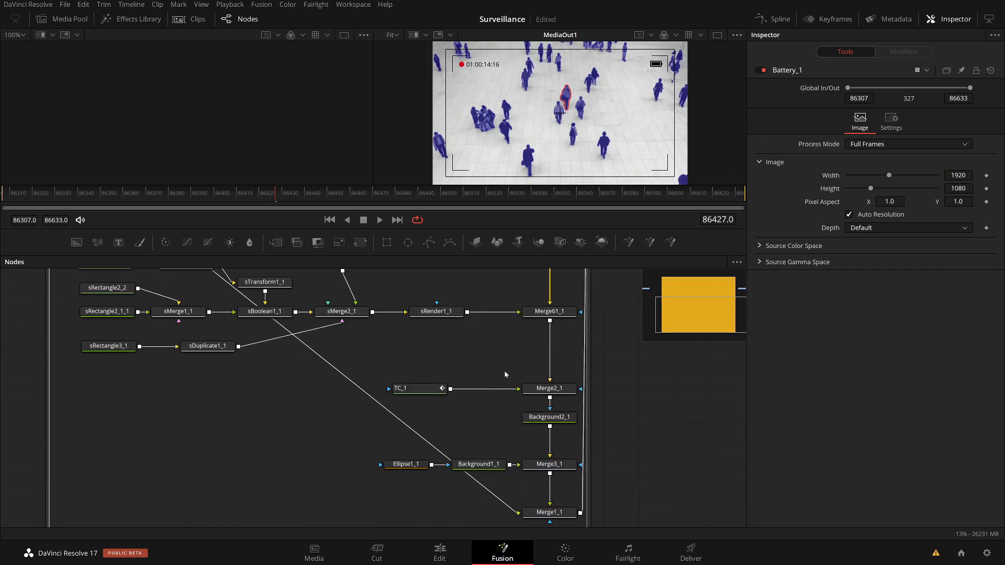
scroll(551, 345, "up", 8)
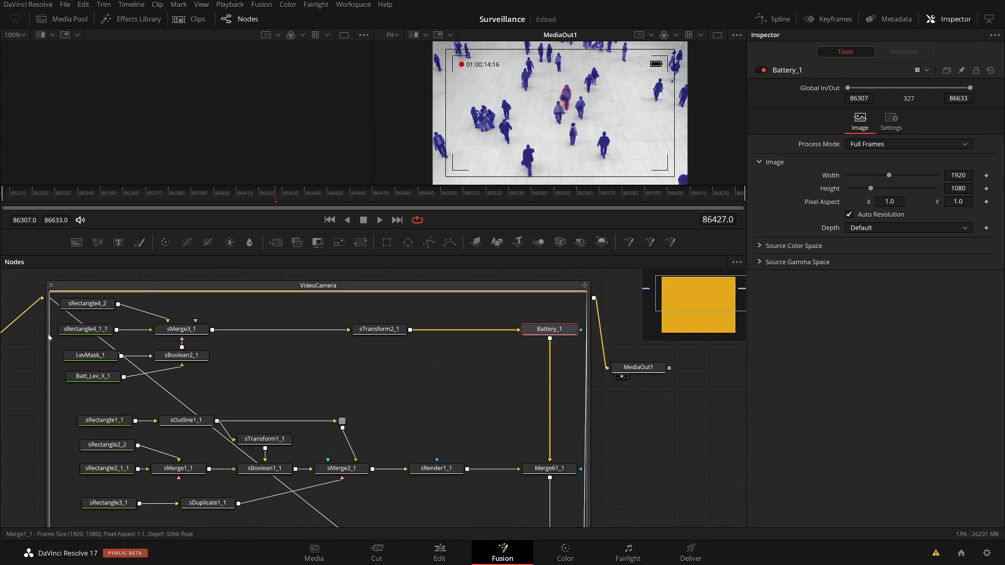
left_click_drag(445, 387, 383, 393)
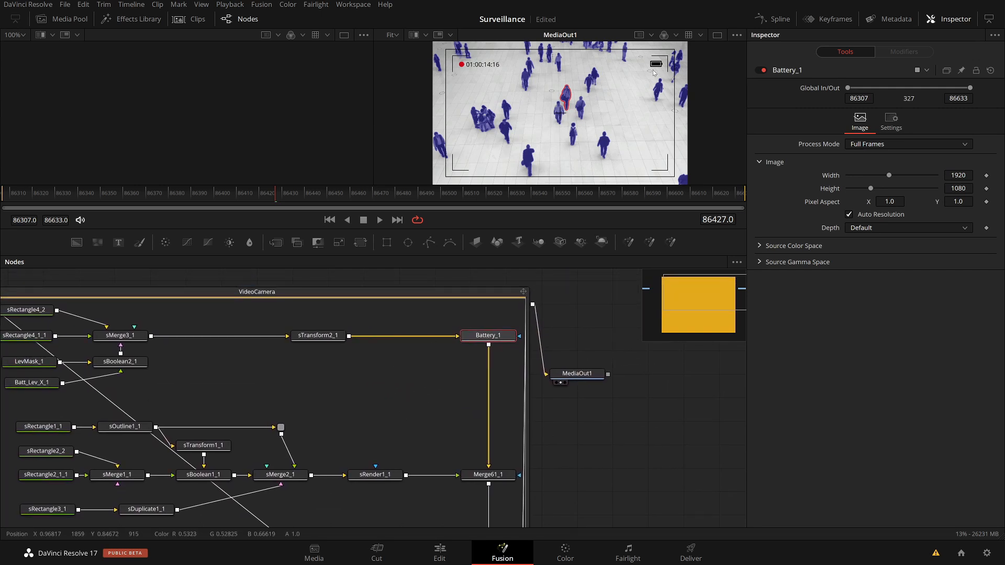
scroll(473, 434, "down", 2)
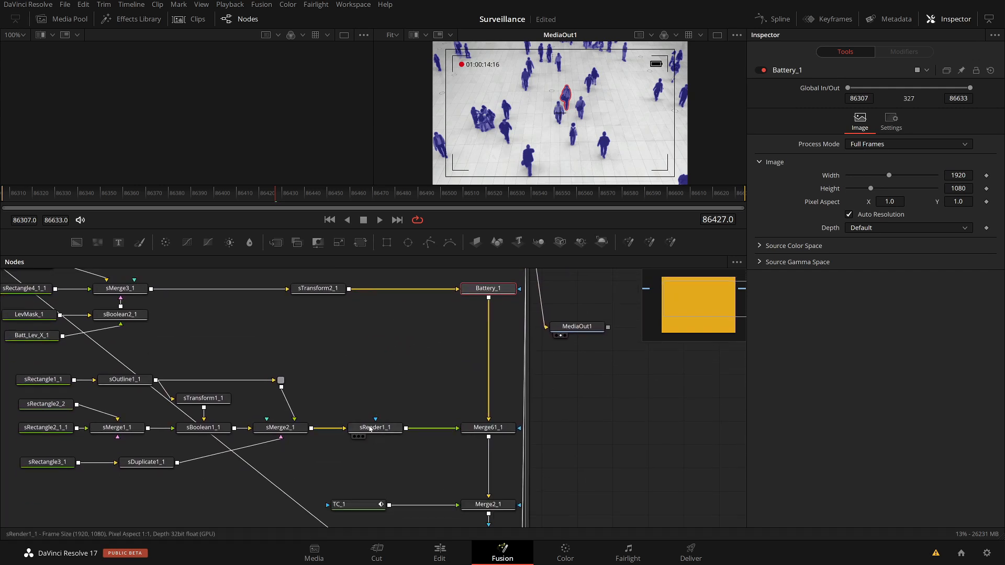
left_click(492, 449)
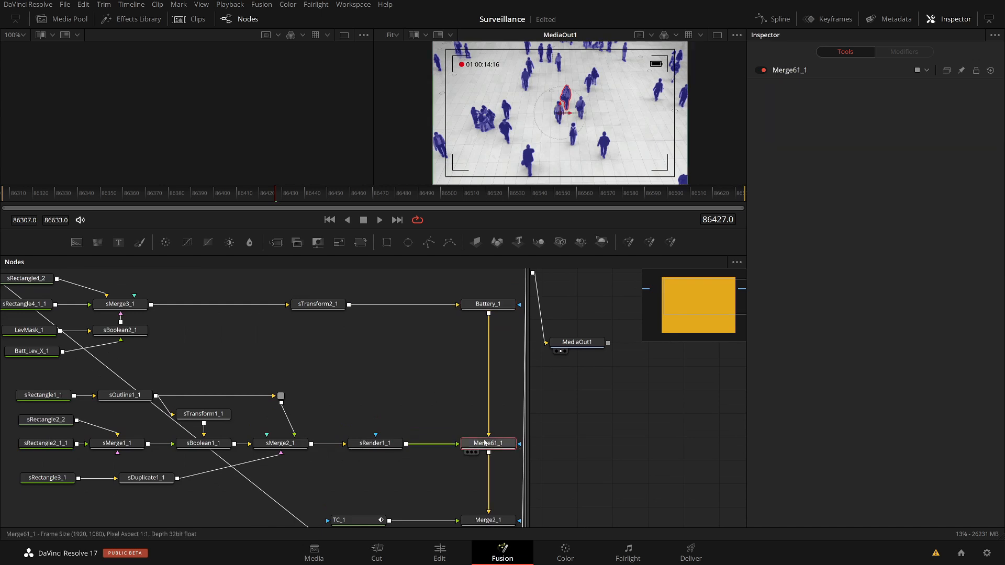
left_click(763, 70)
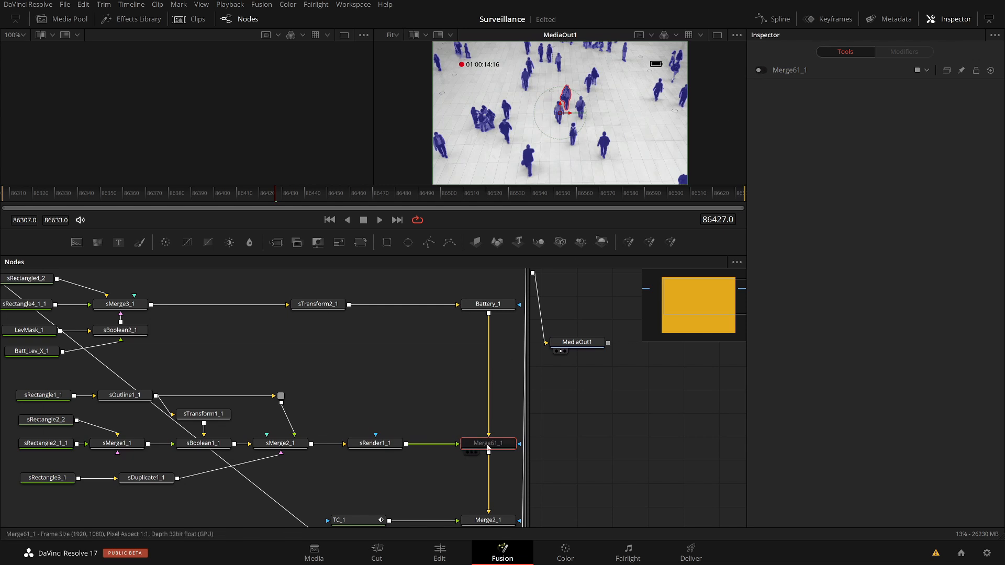
left_click_drag(503, 443, 485, 448)
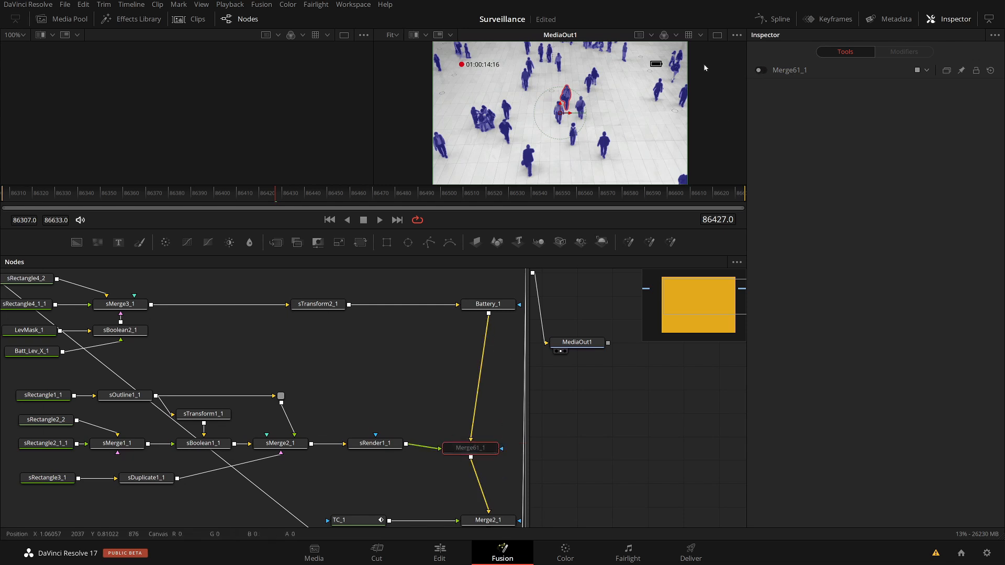
left_click(760, 71)
- Disconnect Battery_1 from Merge61_1 and make sRender1_1 the merge's background input
left_click(486, 305)
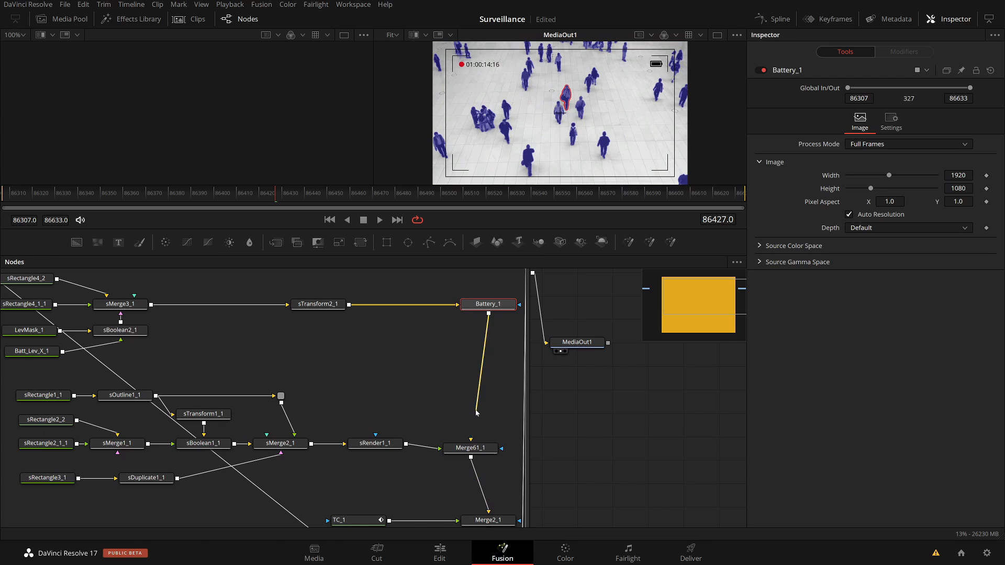
left_click_drag(476, 412, 477, 418)
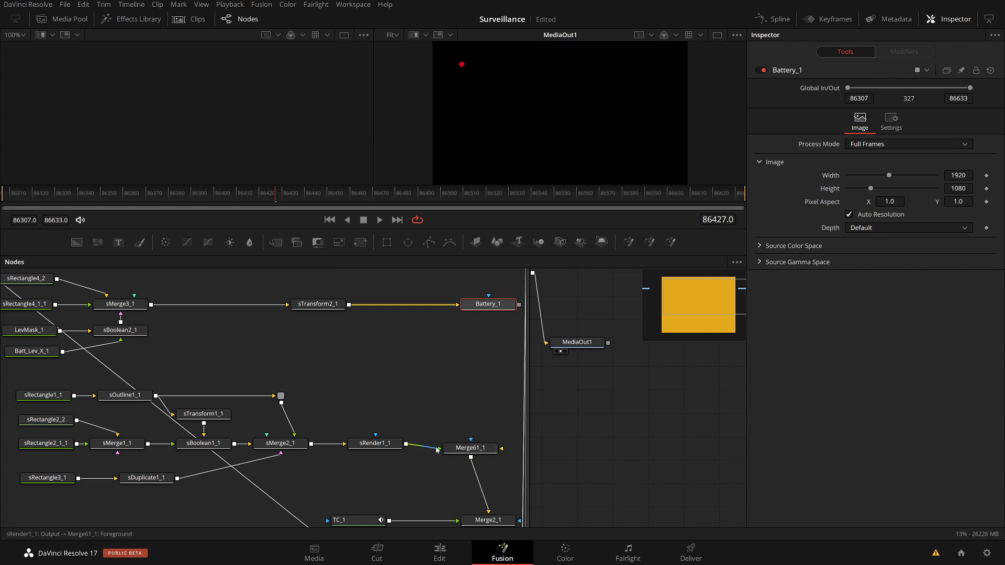
left_click(467, 450)
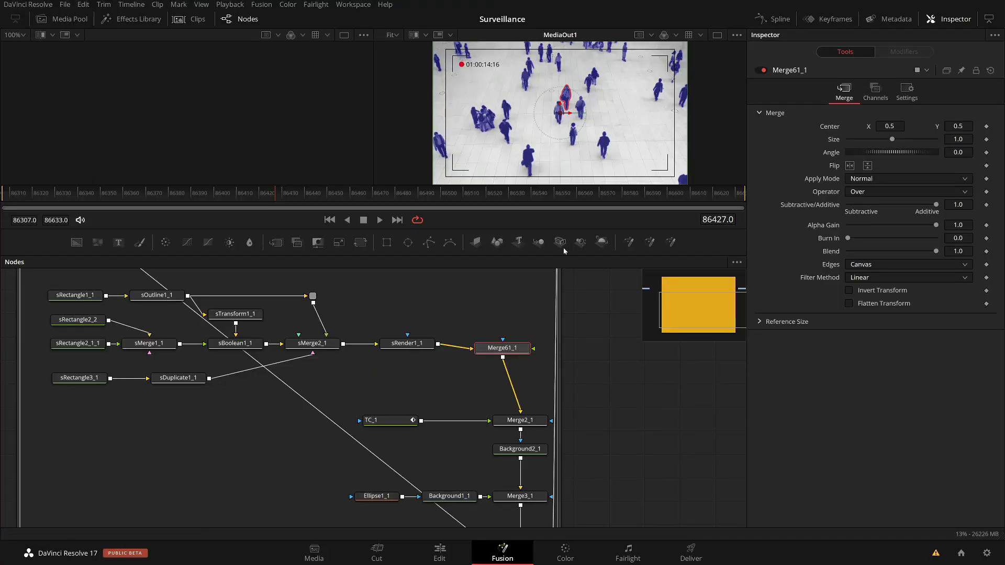
- Load Battery_1 into the empty viewer, and test Merge3_1's Blend at 0 before restoring it to 1.0
left_click_drag(445, 316, 509, 499)
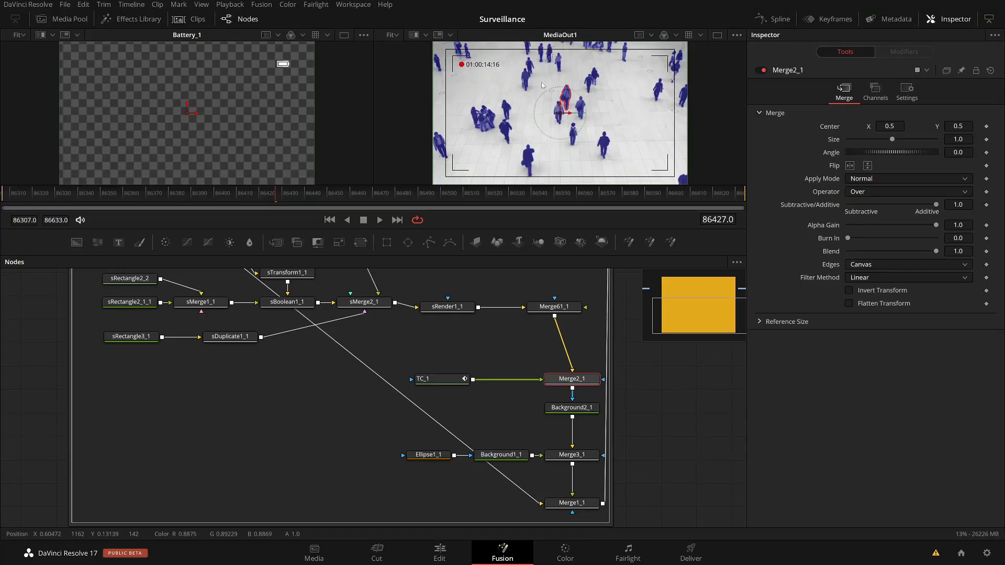
left_click(433, 458)
left_click(568, 459)
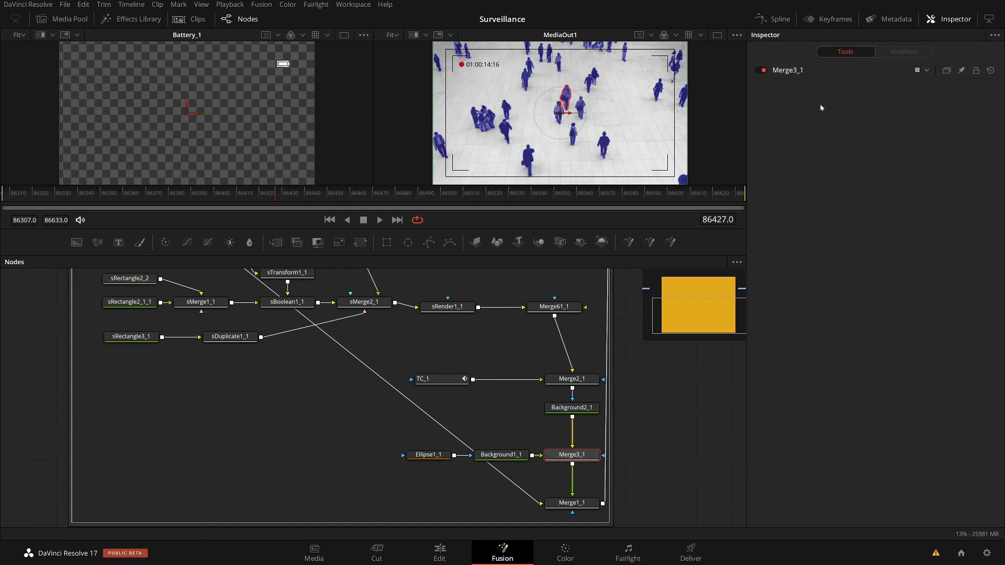
left_click(793, 74)
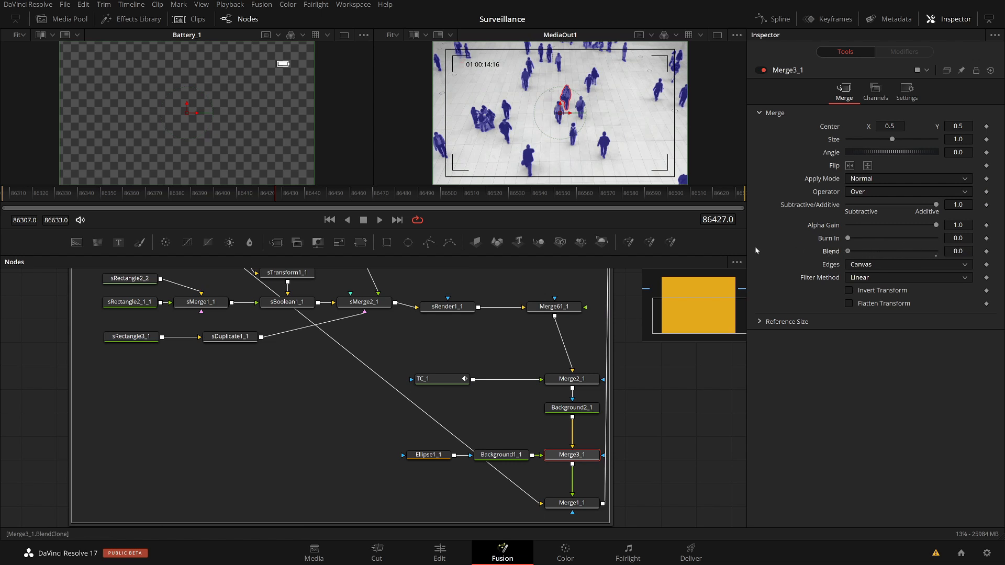
left_click_drag(707, 251, 969, 251)
- Keyframe Merge3_1's Blend at 1.0 on frame 86307 and at 0.0 on frame 86312
left_click_drag(63, 199, 2, 199)
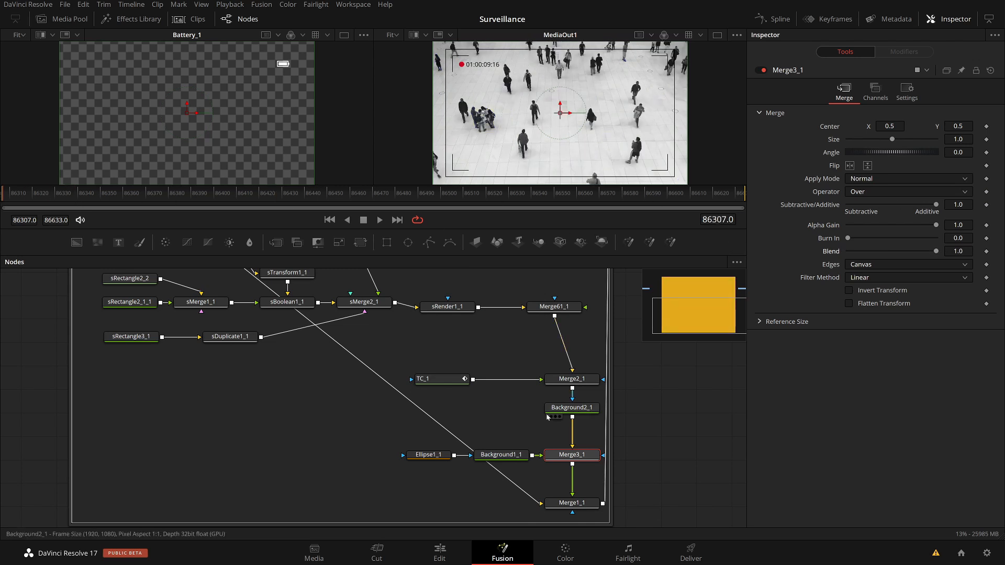
left_click(986, 252)
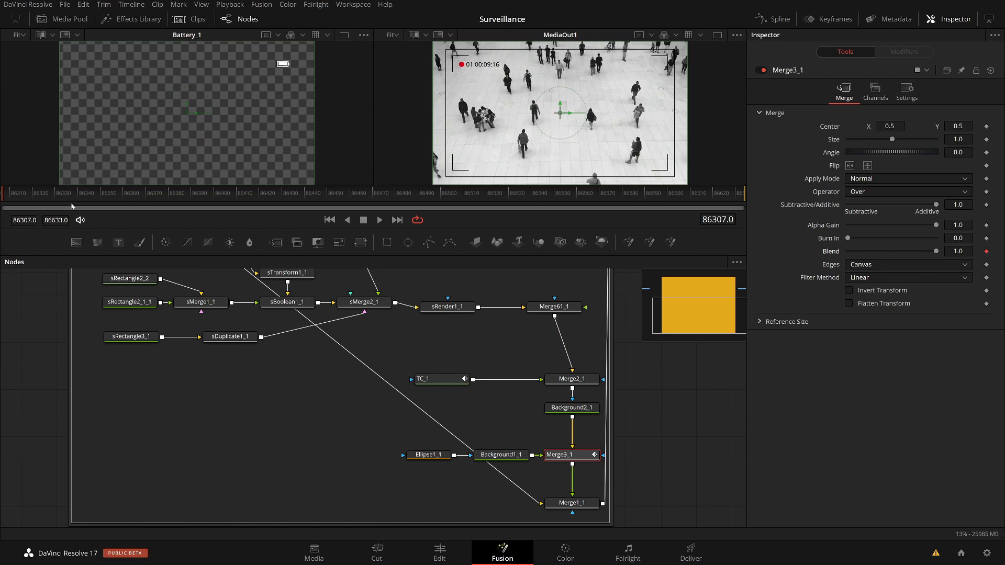
left_click_drag(22, 195, 33, 194)
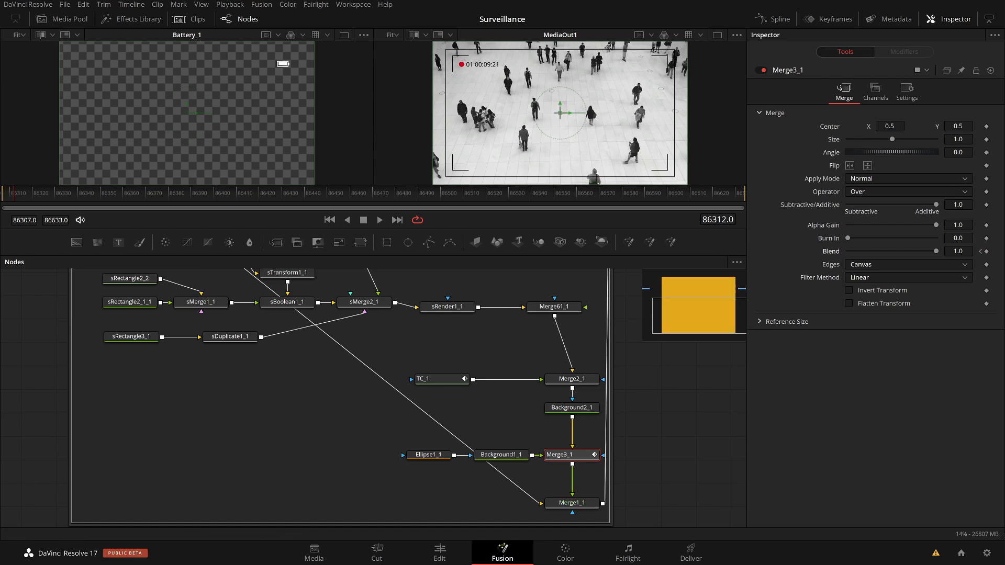
left_click_drag(922, 250, 823, 252)
- Display Merge3_1's Blend curve in an enlarged Spline editor, zoom it to fit, and check the editor's display options
left_click(780, 20)
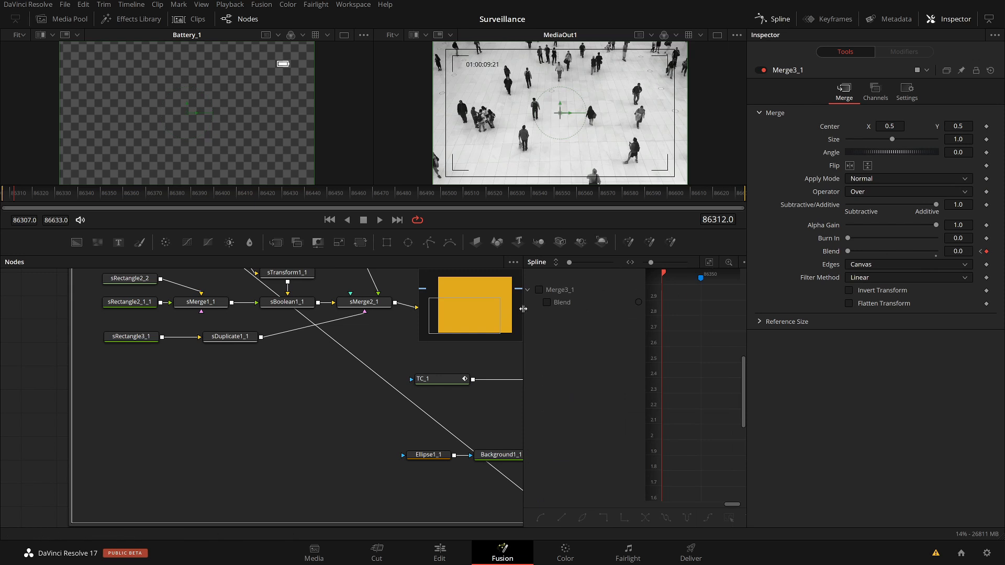
left_click_drag(523, 309, 237, 308)
left_click(253, 290)
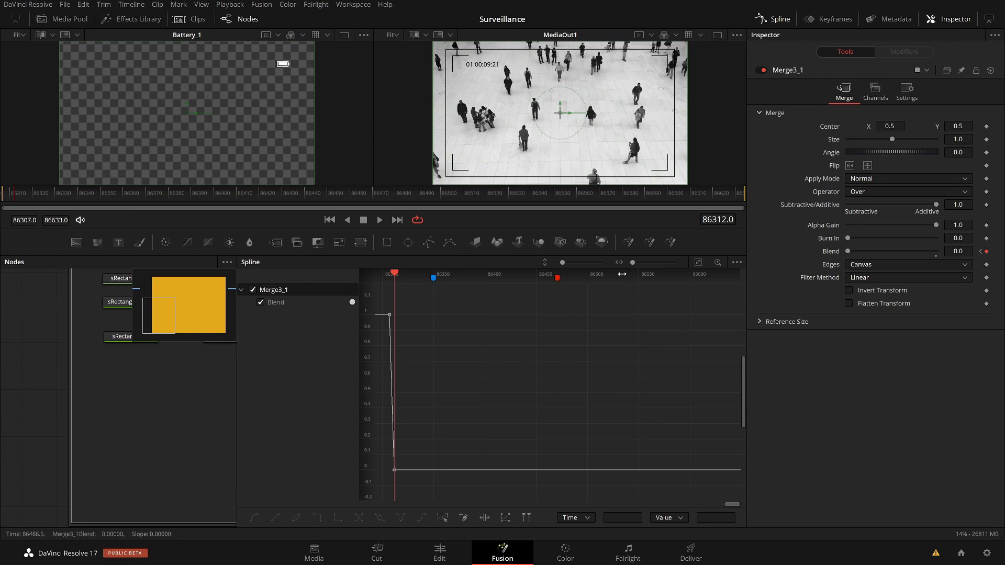
left_click(699, 263)
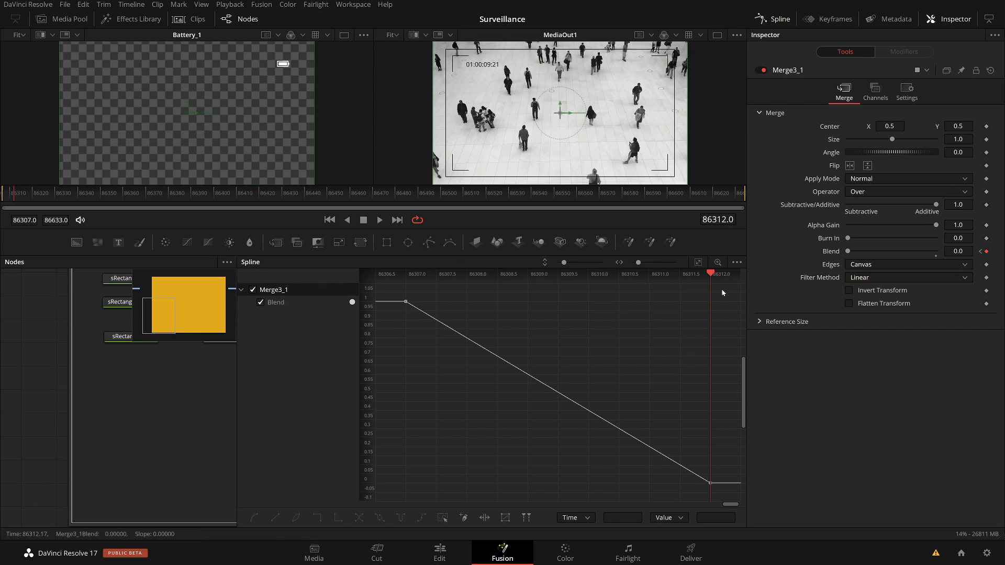
left_click(736, 263)
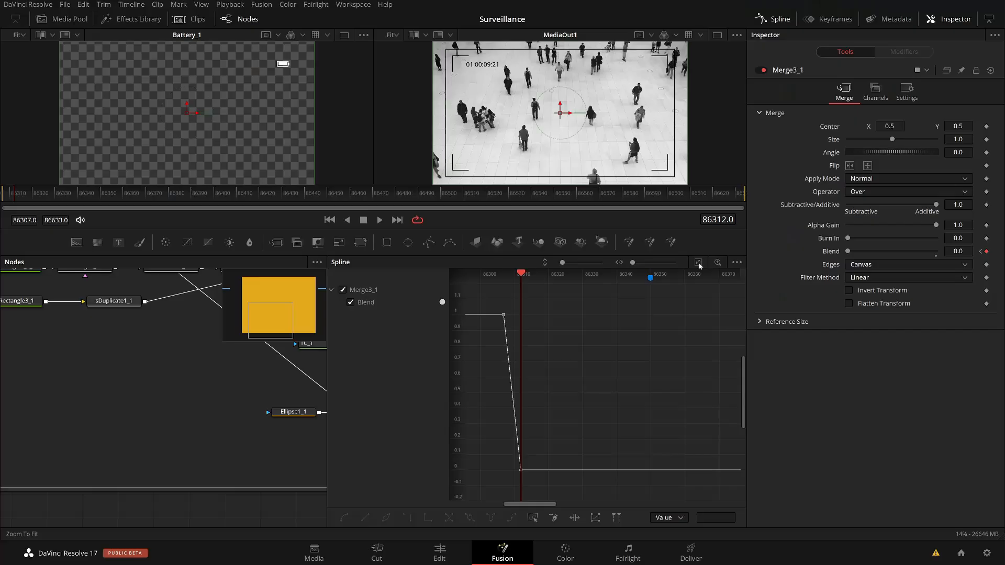
left_click(698, 262)
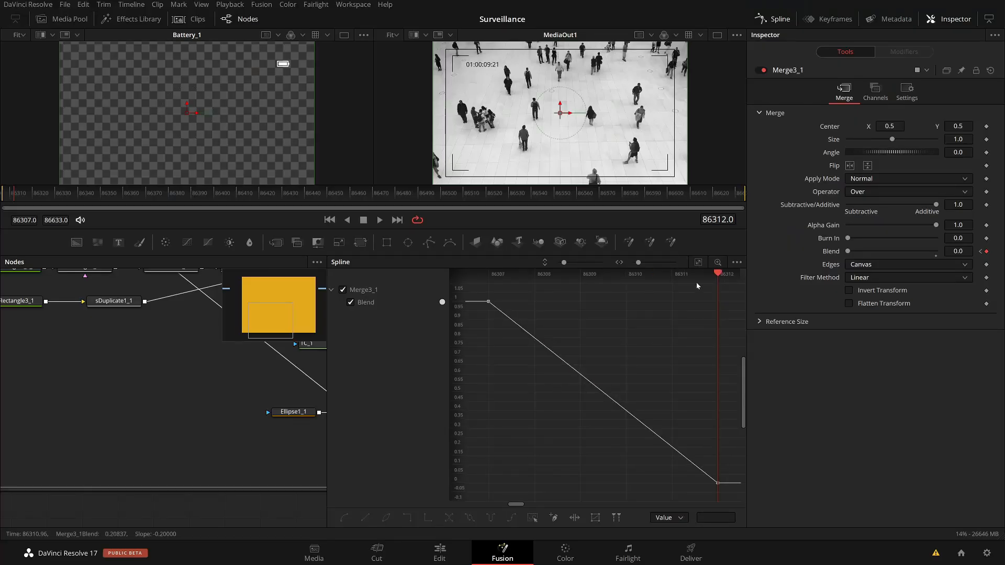
left_click(737, 263)
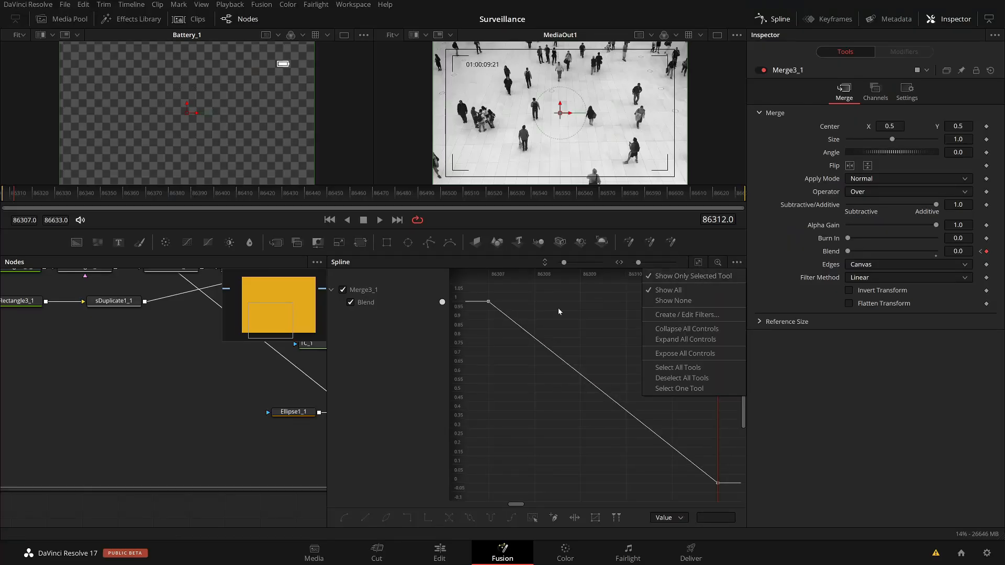
left_click_drag(229, 373, 51, 372)
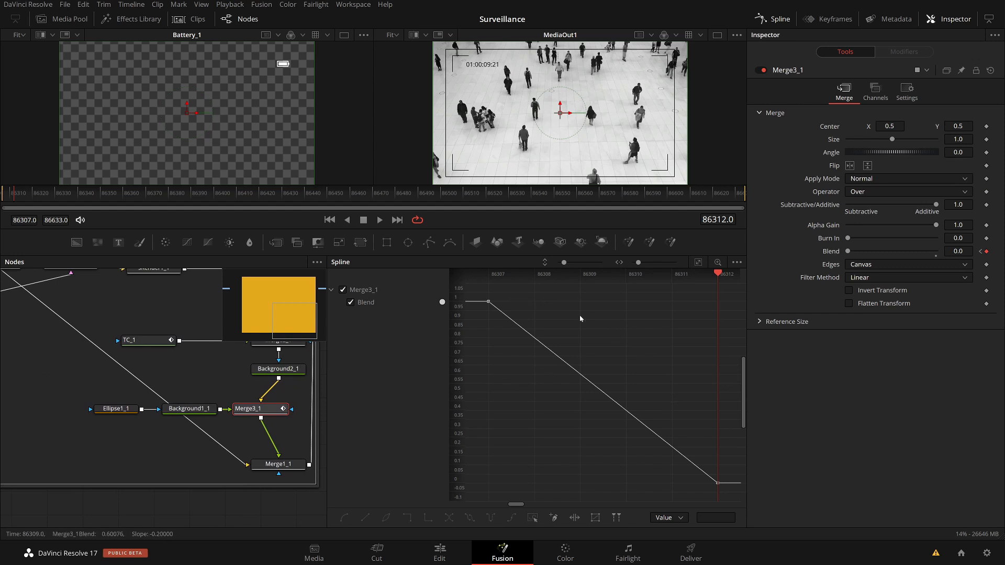
- Smooth the first and last keyframes of Merge3_1's Blend curve
left_click_drag(533, 297, 455, 332)
left_click(345, 518)
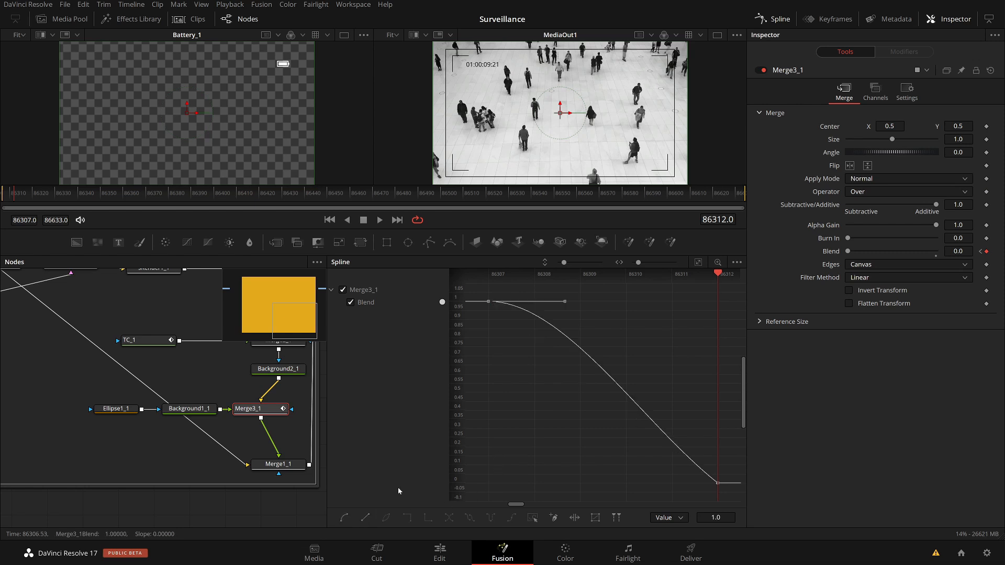
left_click_drag(689, 435, 732, 501)
left_click(344, 519)
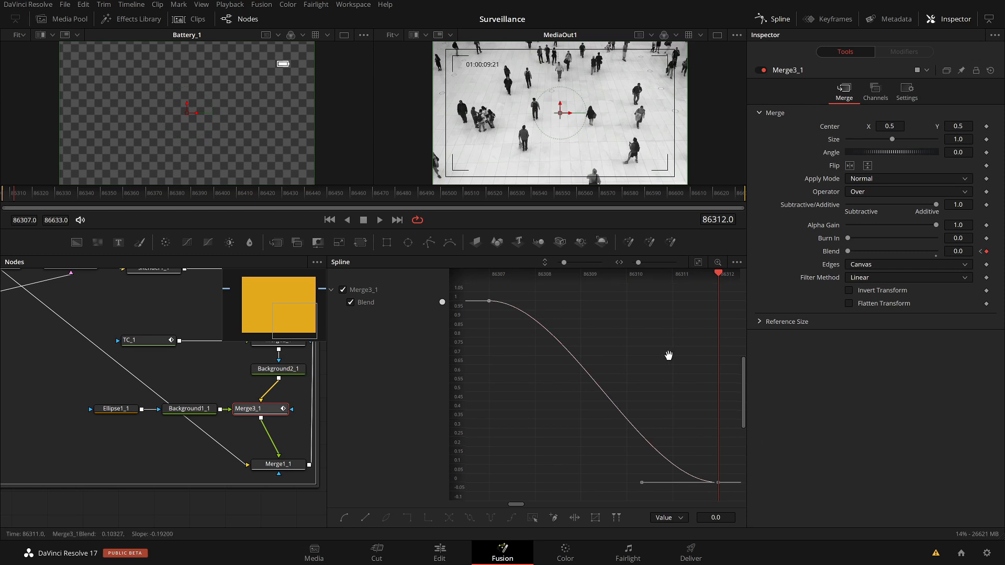
- Set the Blend keyframes to loop, play the composition to check the recording dot, and close the Spline editor
left_click_drag(718, 493, 471, 291)
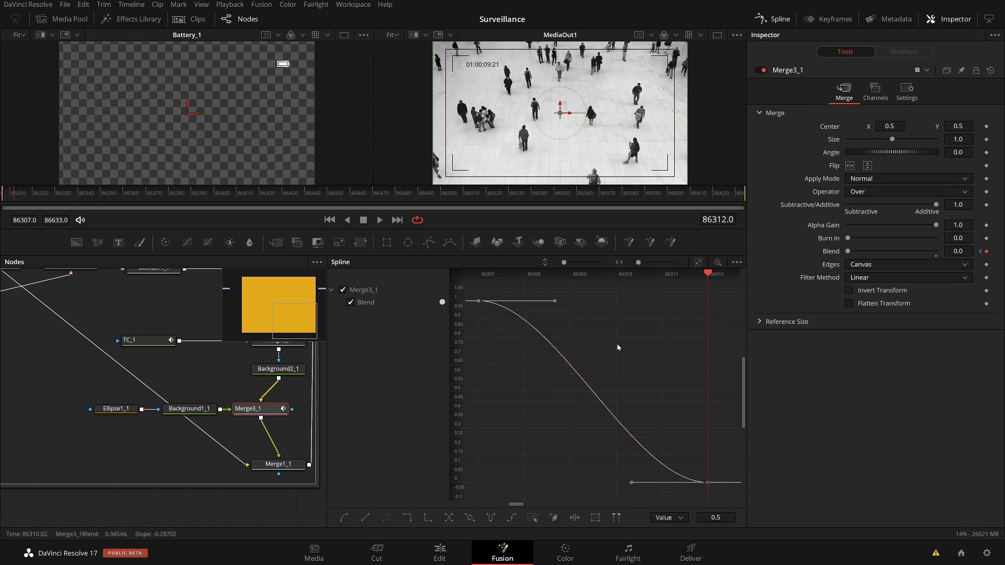
left_click(471, 519)
mouse_move(699, 329)
left_mouse_down()
mouse_move(463, 306)
mouse_move(582, 325)
mouse_move(463, 316)
mouse_move(725, 308)
left_mouse_up()
left_click_drag(523, 316, 725, 309)
mouse_move(583, 329)
left_mouse_down()
mouse_move(644, 341)
mouse_move(665, 365)
left_mouse_up()
key("space")
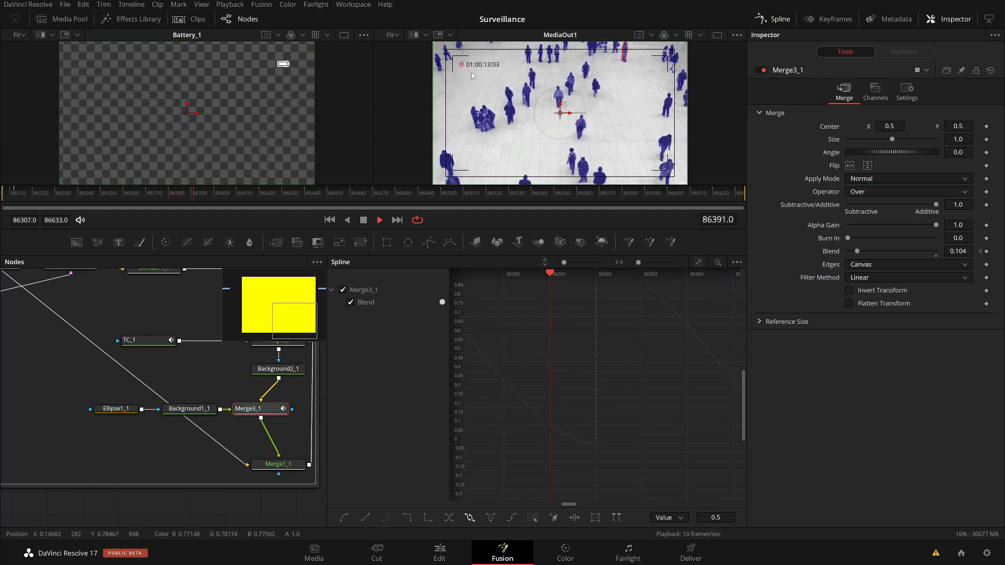
key("space")
left_click(769, 20)
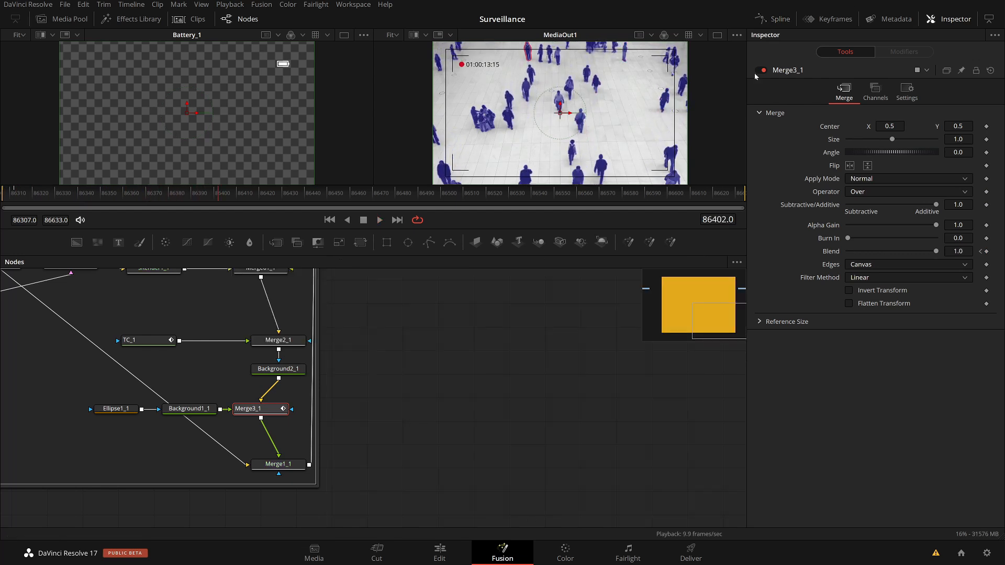
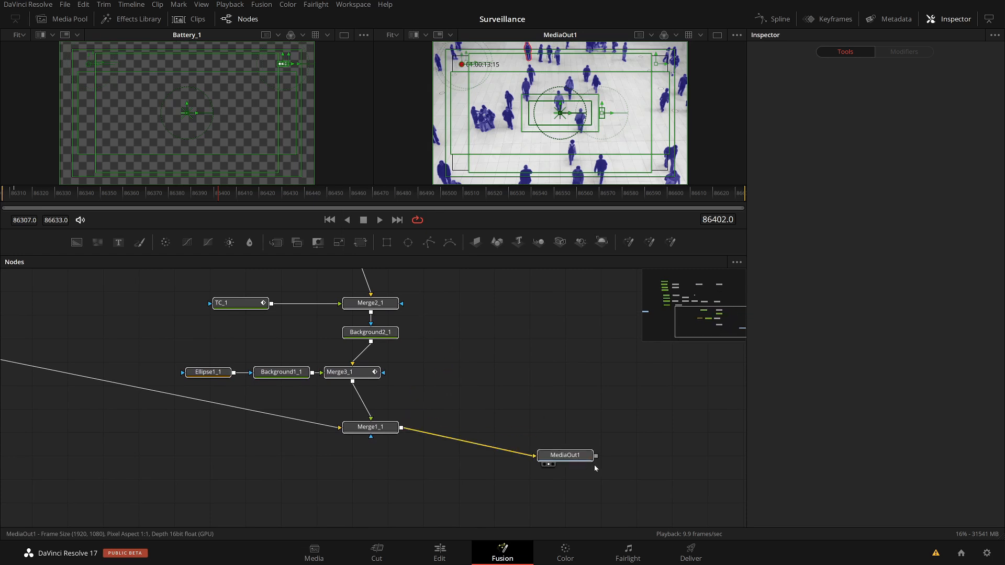
- Delete the disconnected chain of battery nodes, including Battery_1
scroll(368, 343, "up", 10)
scroll(366, 343, "left", 8)
left_click_drag(66, 294, 619, 457)
key("Delete")
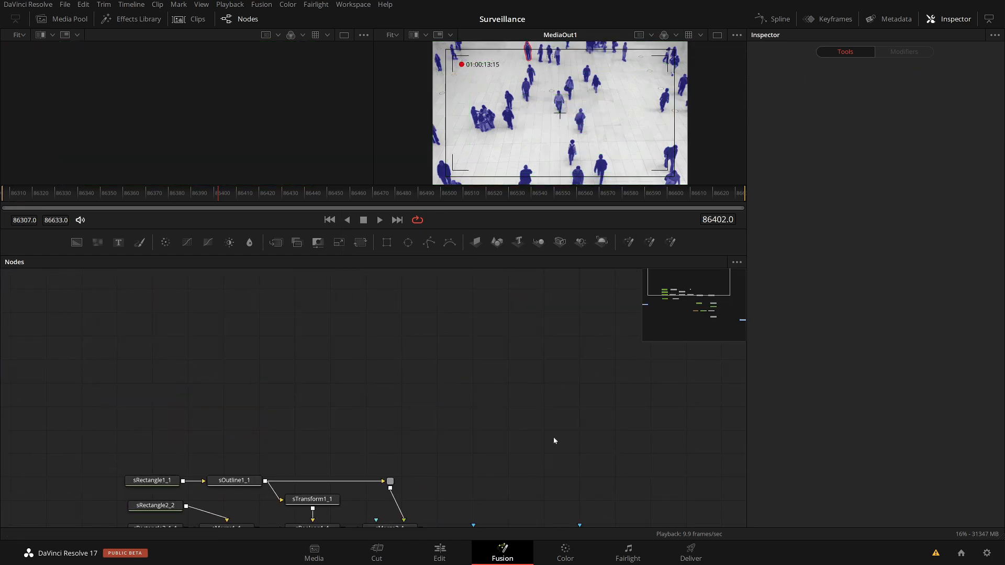
- Rearrange the remaining overlay nodes, placing Merge1_1 well below Merge3_1 and level with MediaOut1
scroll(554, 436, "down", 8)
left_click_drag(87, 285, 610, 479)
left_click_drag(566, 431, 574, 271)
left_click_drag(673, 438, 452, 347)
left_click_drag(597, 437, 597, 343)
left_click_drag(351, 414, 333, 349)
left_click_drag(405, 309, 672, 455)
left_click(259, 382)
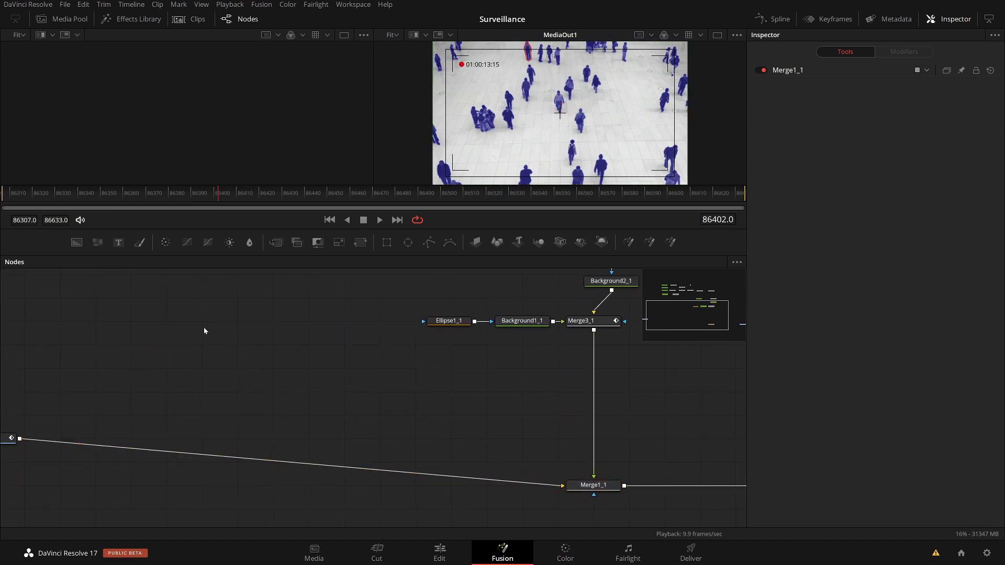
- Browse the Shape tools in the effects library and add an sRender node below Ellipse1_1
left_click(66, 19)
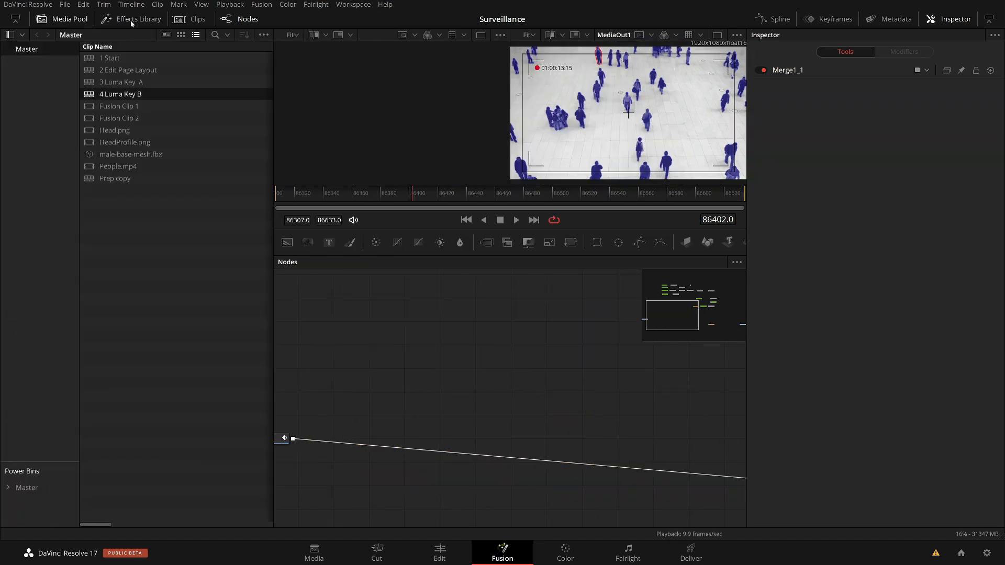
left_click(131, 21)
left_click(84, 22)
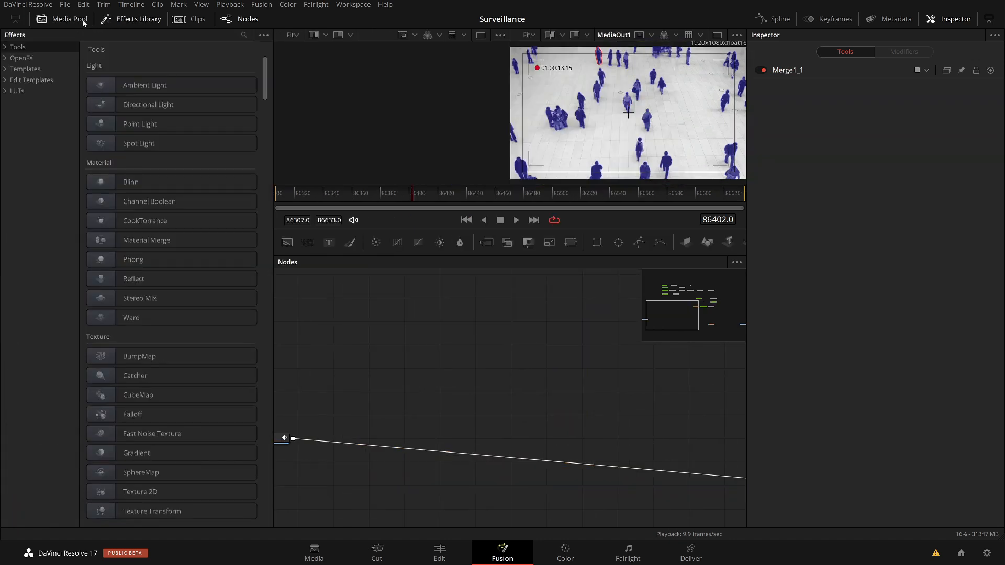
left_click(4, 48)
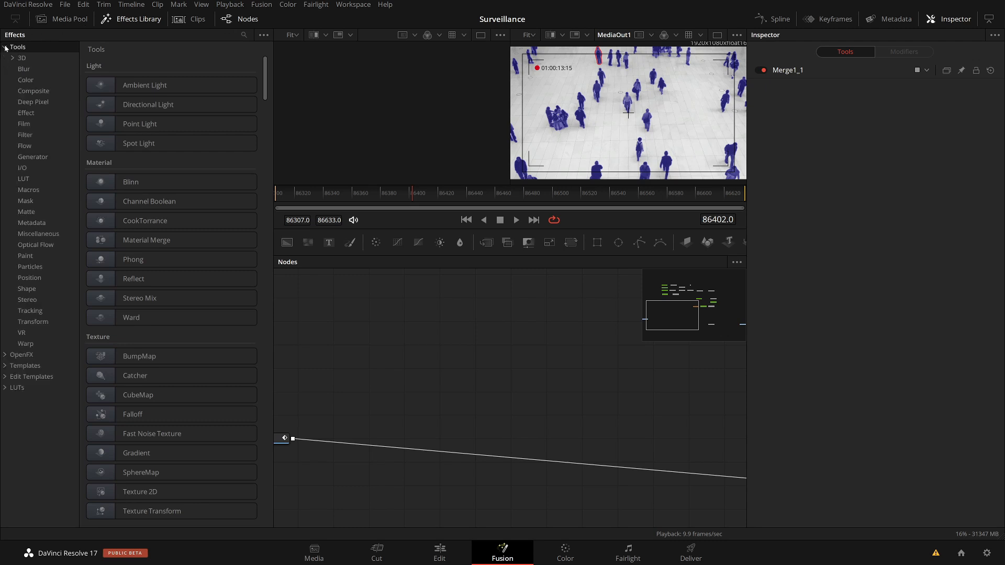
left_click(27, 290)
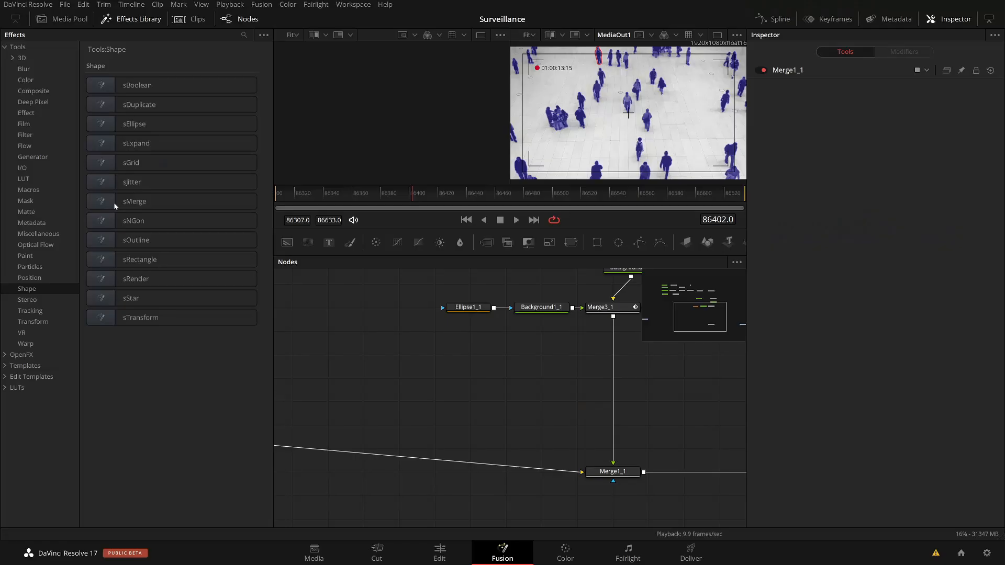
left_click_drag(131, 282, 435, 376)
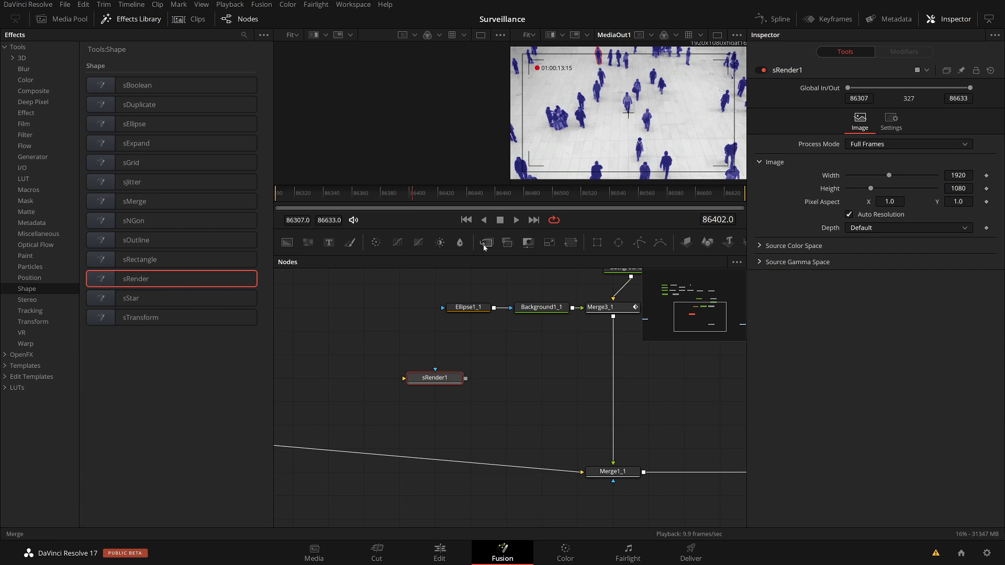
- Insert a Merge node between Merge3_1 and Merge1_1, connect sRender1 to it, and move sRender1 closer to the new merge
left_click_drag(501, 260, 615, 377)
left_click_drag(465, 378, 602, 379)
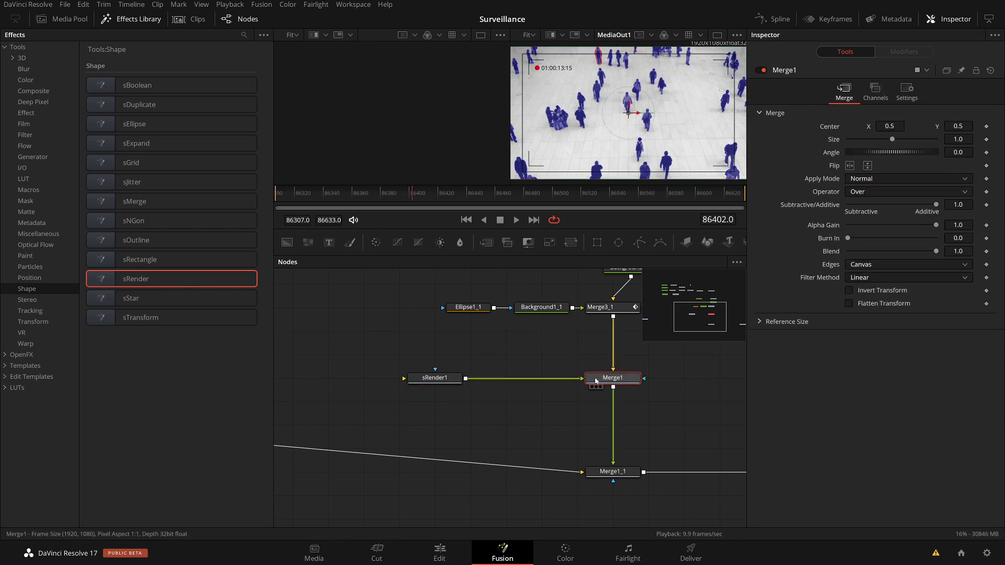
left_click_drag(426, 381, 497, 382)
left_click(496, 382)
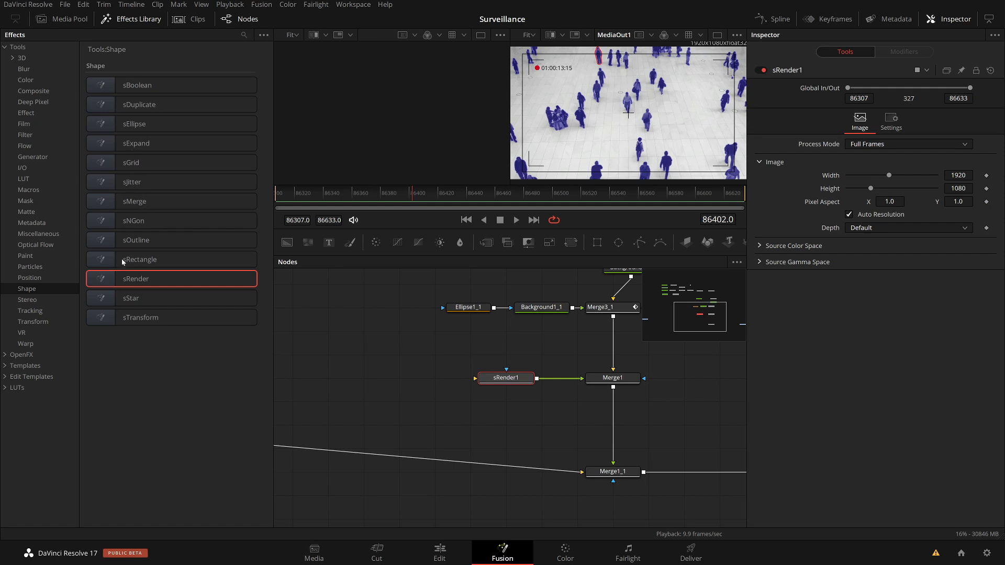
- Add an sRectangle shape node and connect its output to sRender1, leaving space between the two nodes
left_click_drag(130, 260, 334, 374)
left_click_drag(135, 255, 476, 378)
left_click_drag(335, 354, 305, 378)
left_click_drag(361, 339, 444, 344)
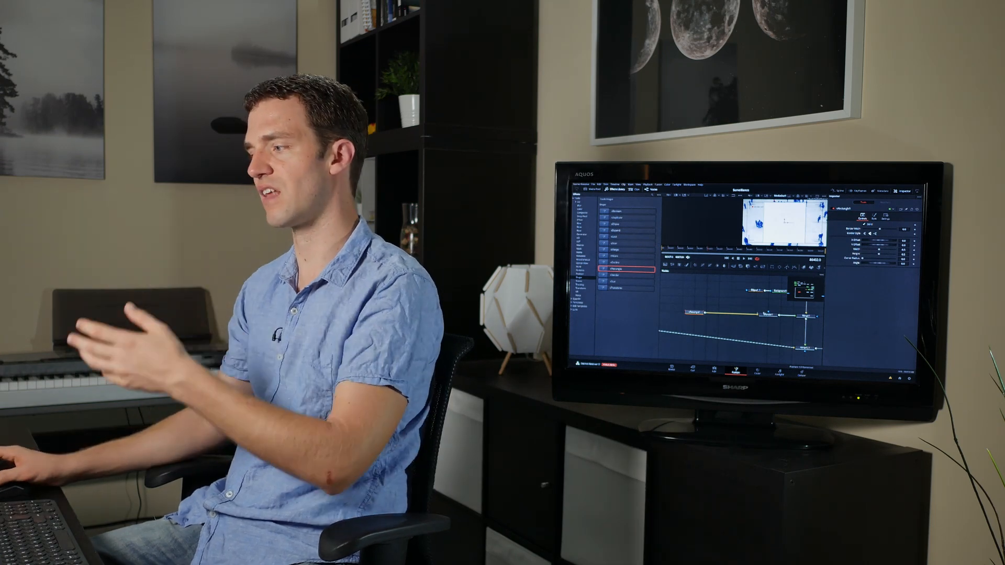
left_click(776, 316)
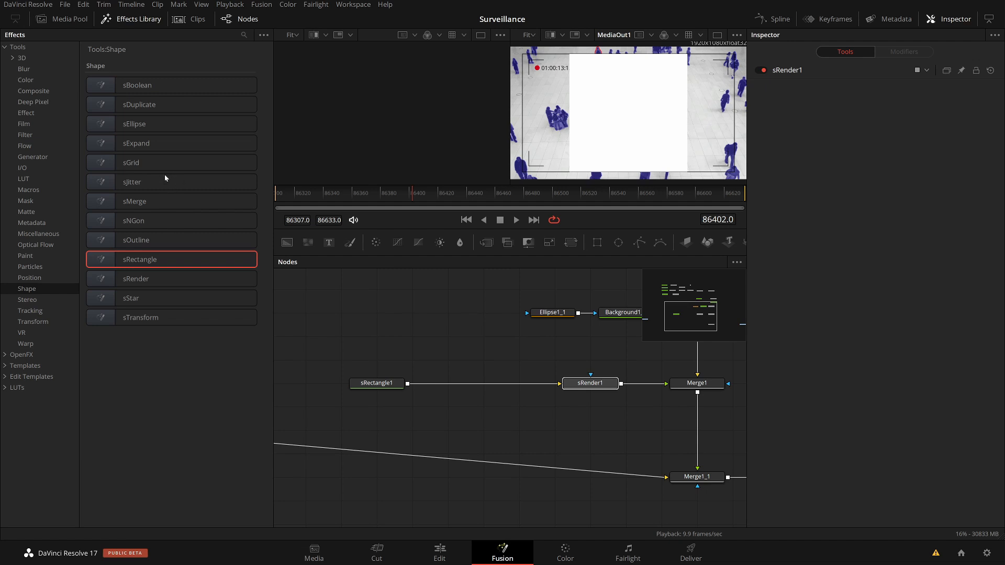
- Reshape sRectangle1 into a bar low in the frame, about 0.593 wide and 0.052 high, and switch to a single viewer
left_click(370, 387)
left_click_drag(630, 141, 656, 132)
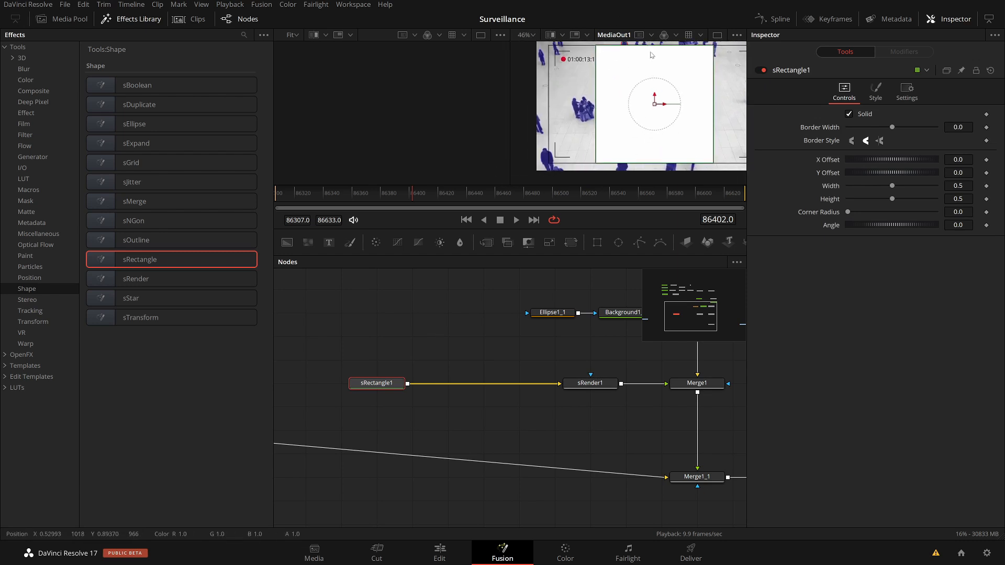
left_click_drag(654, 106, 666, 149)
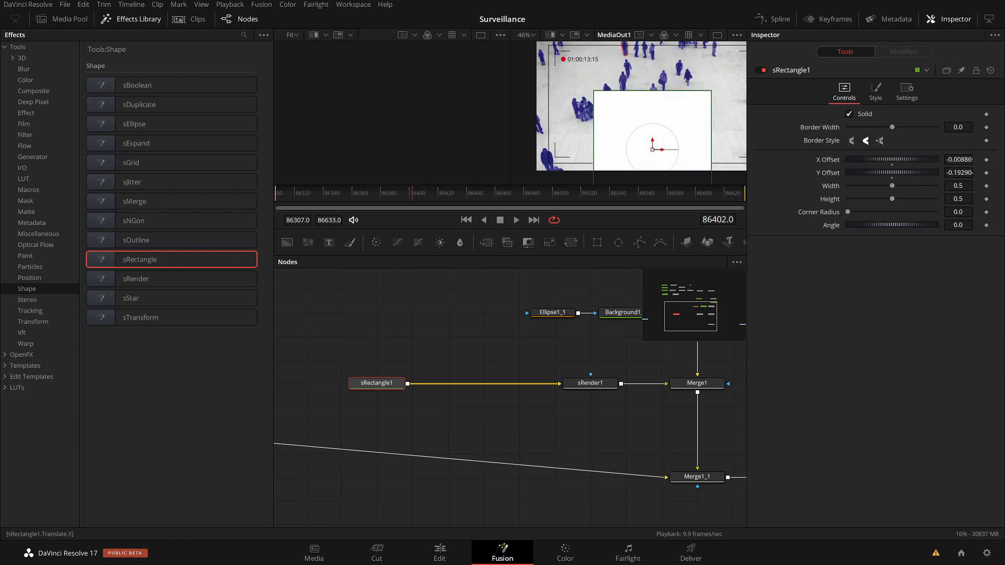
left_click_drag(958, 187, 924, 171)
left_click_drag(621, 144, 592, 149)
left_click(718, 35)
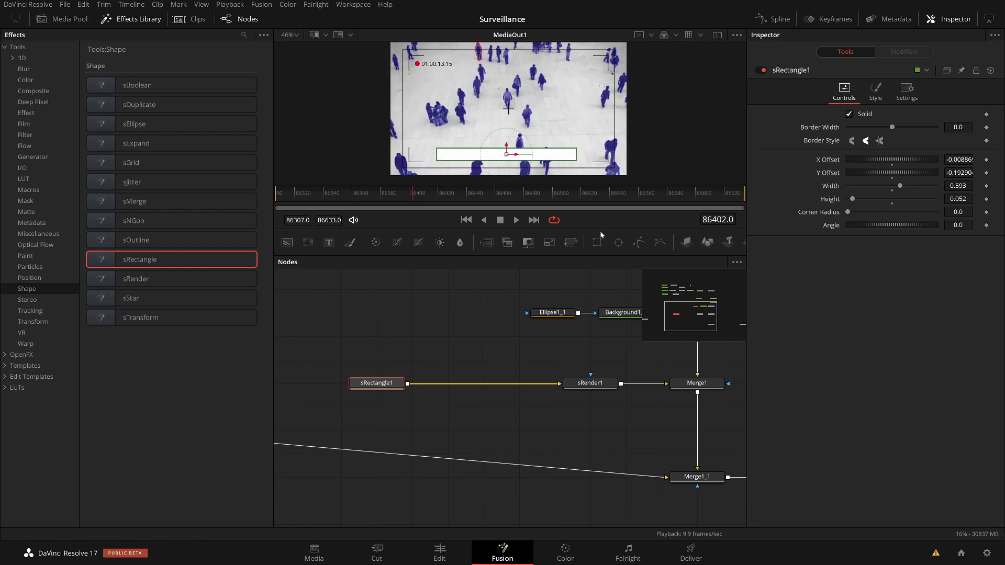
- Enlarge the viewer, narrow the effects library, and round the bar's ends with a corner radius of about 0.888
left_click_drag(604, 229, 603, 346)
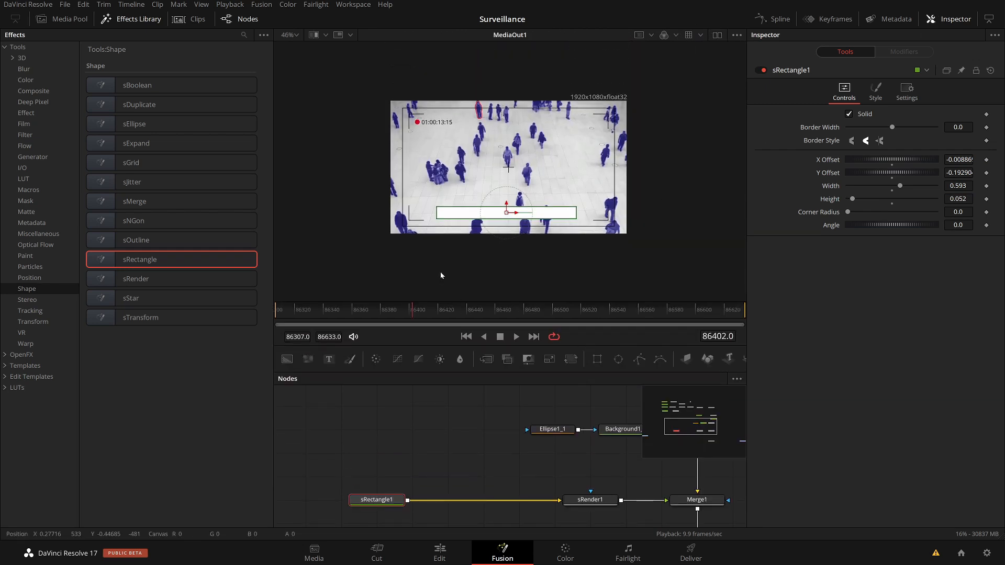
left_click_drag(275, 195, 196, 193)
left_click_drag(493, 437, 476, 421)
left_click_drag(418, 488, 450, 491)
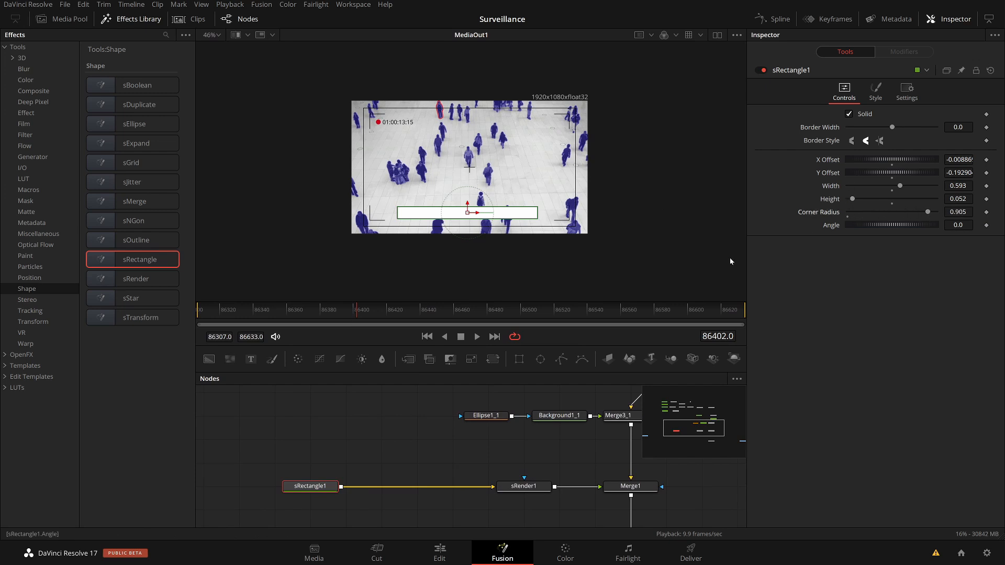
left_click(402, 429)
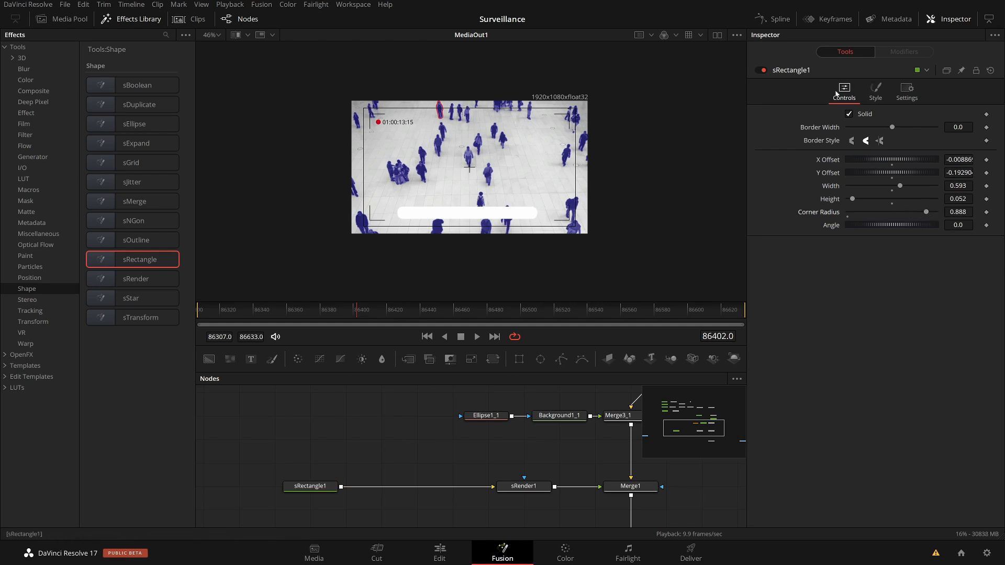
- Set sRectangle1's colour to a mid grey with a value of about 0.606
left_click(876, 93)
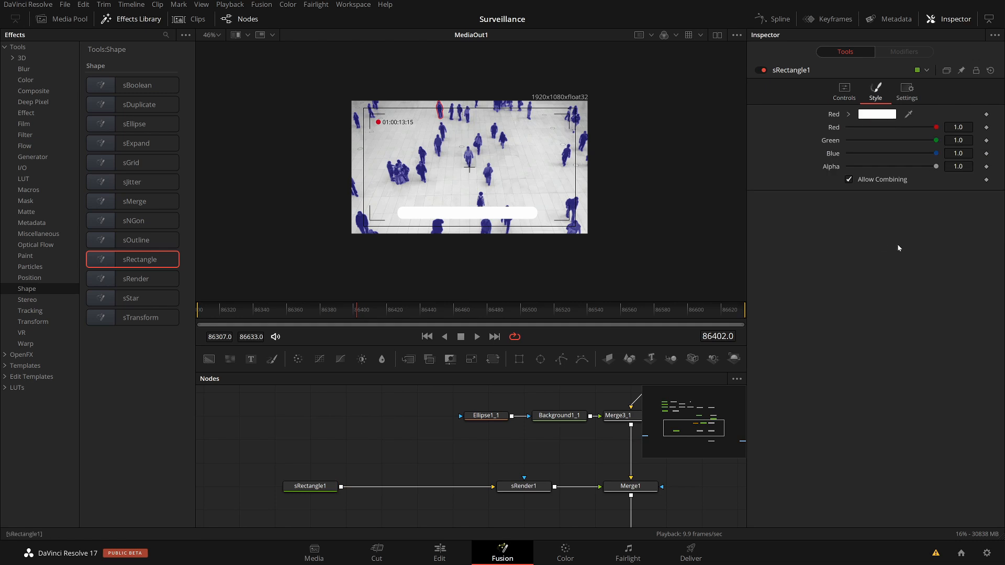
left_click(849, 115)
left_click_drag(853, 130, 809, 152)
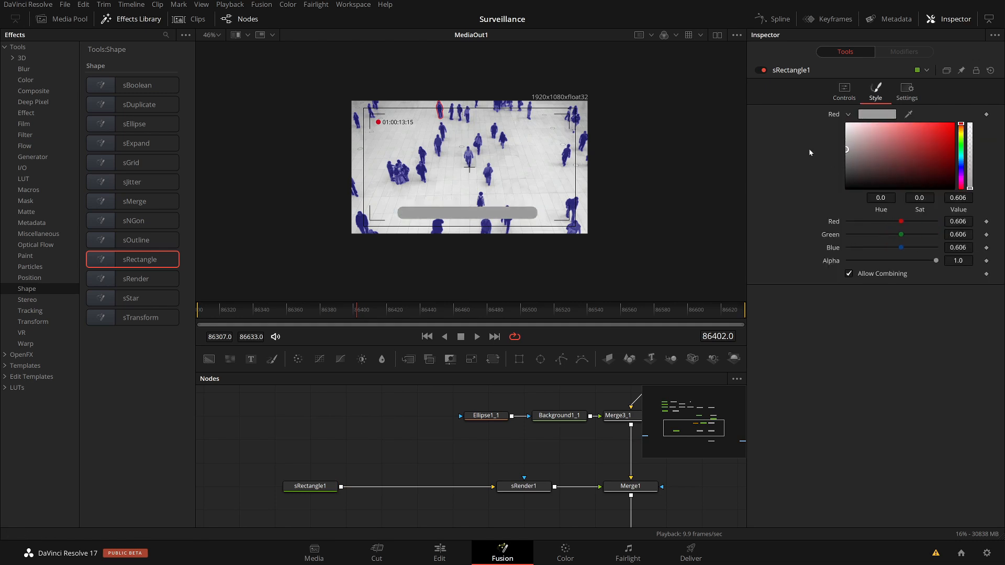
left_click(523, 486)
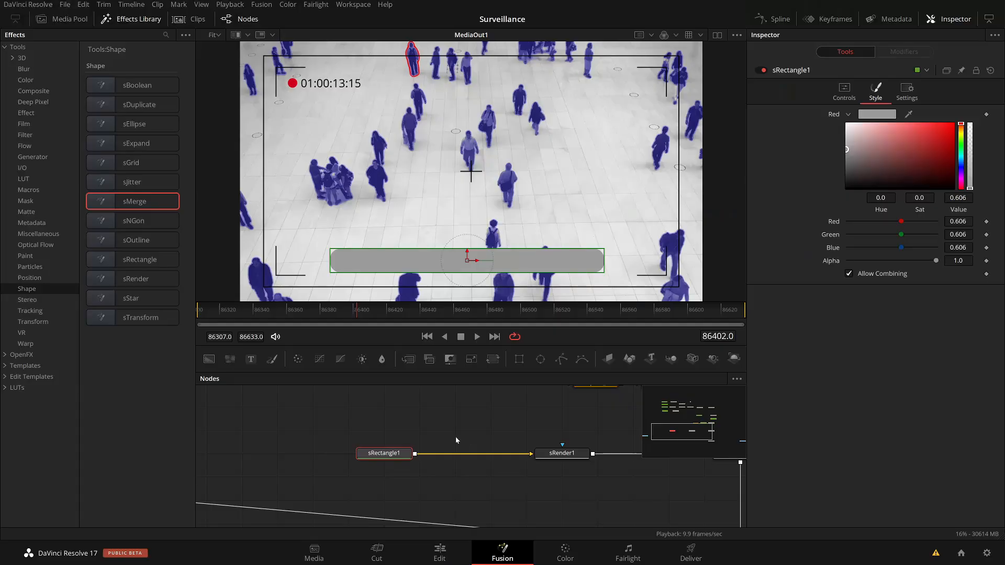
- Paste a copy of sRectangle1 above the original and combine the two shapes through an sMerge node feeding sRender1
left_click(381, 423)
key("ctrl+v")
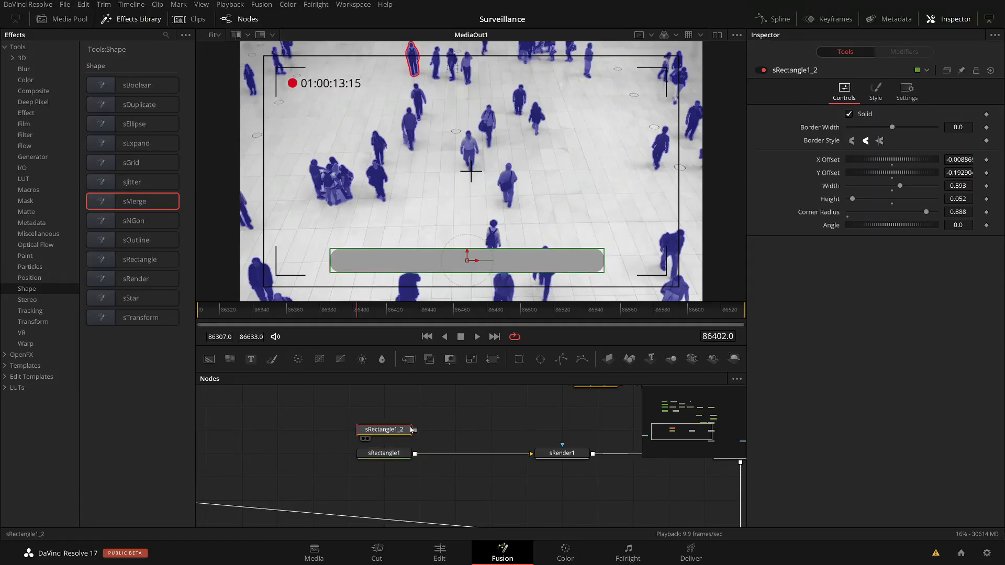
mouse_move(418, 431)
left_mouse_down()
mouse_move(417, 452)
mouse_move(422, 433)
left_mouse_up()
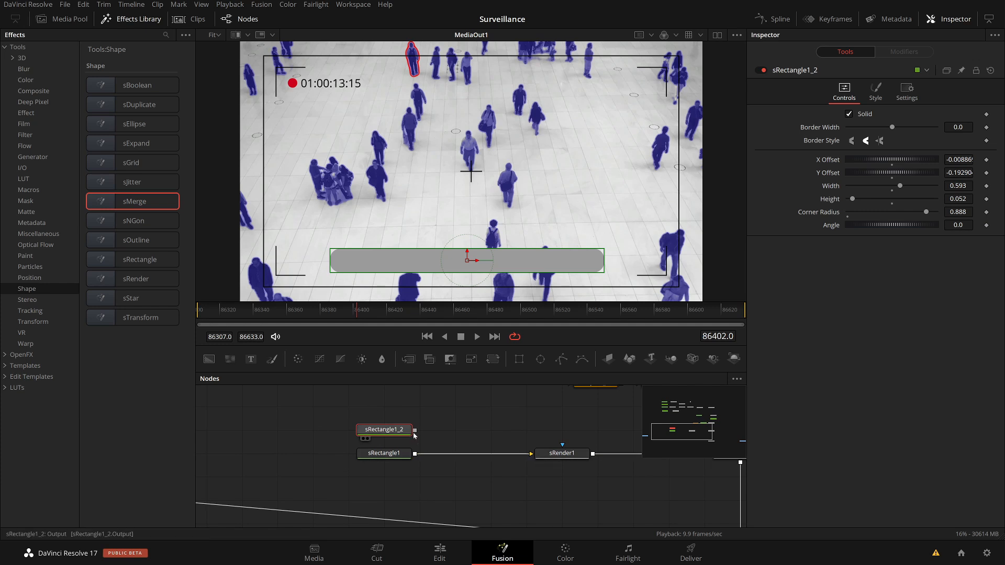
left_click_drag(415, 432, 415, 454)
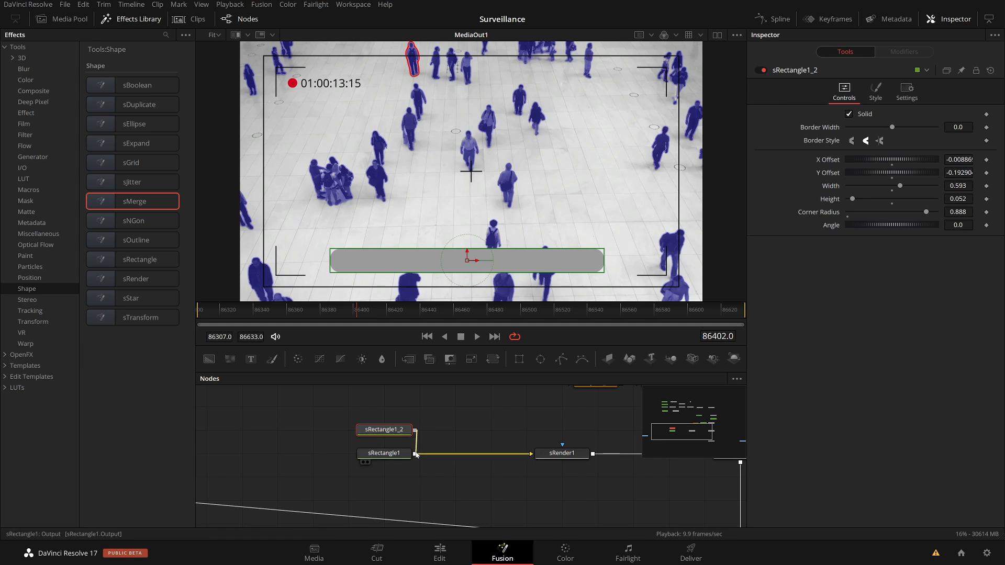
left_click_drag(417, 455, 416, 454)
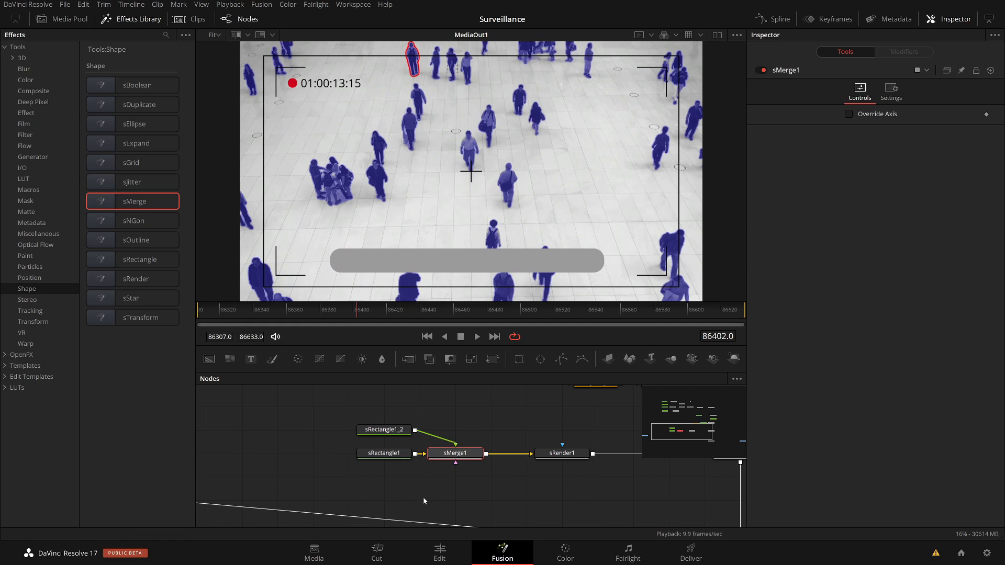
- Set the colour of sRectangle1_2 to black
left_click(388, 429)
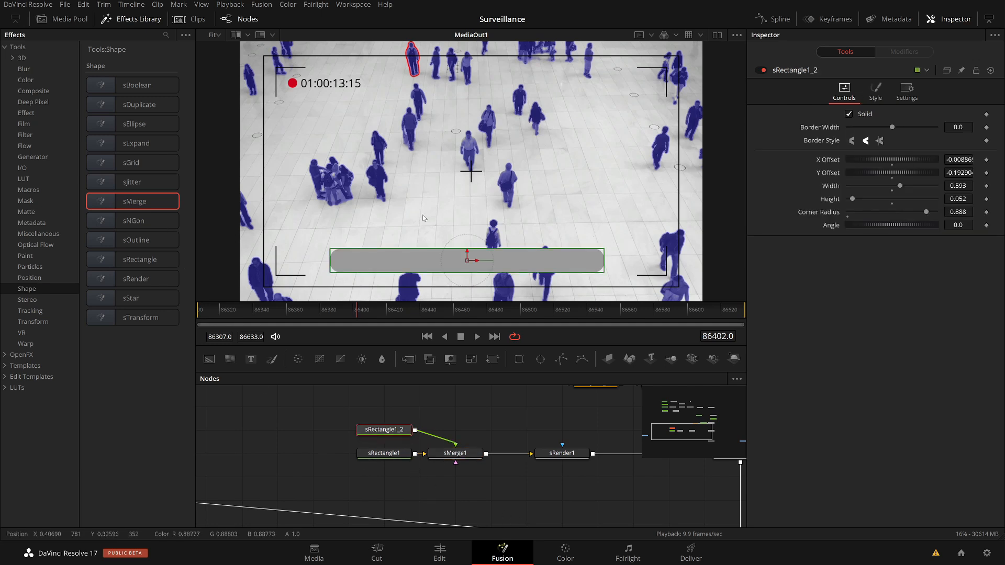
left_click(875, 92)
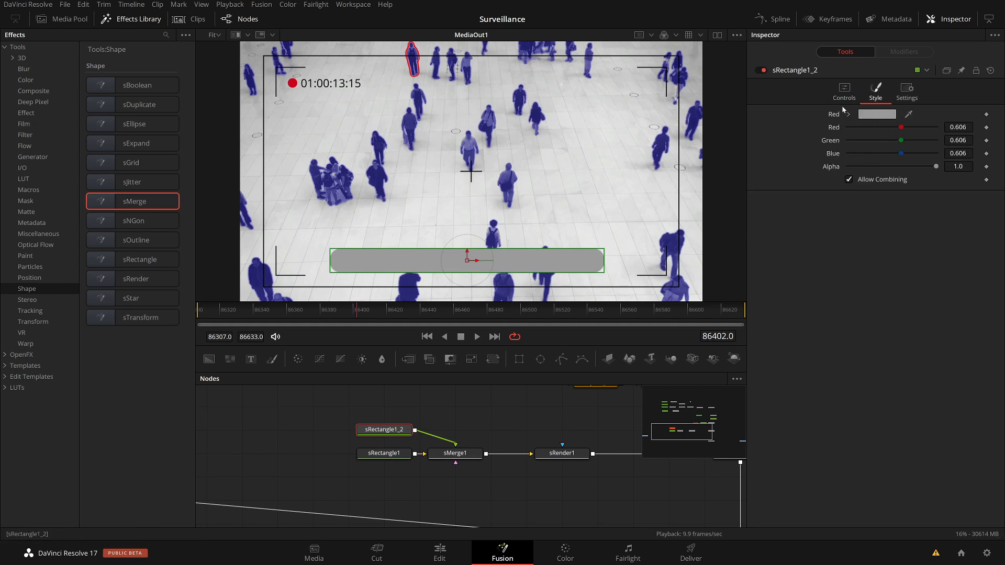
left_click(846, 113)
left_click(847, 187)
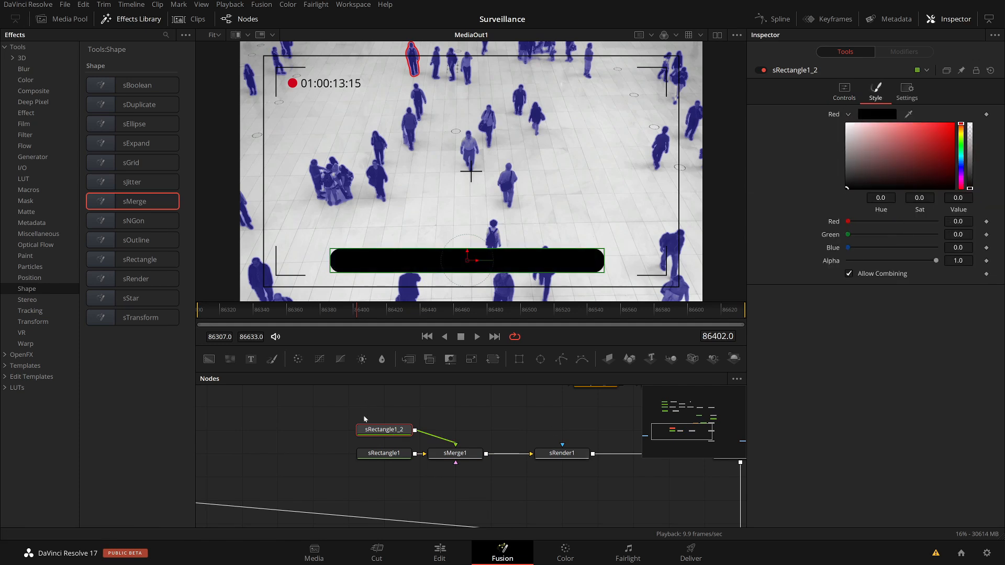
- Turn off Solid on sRectangle1_2 and set its border width to about 0.0048 to make it an outline
left_click(844, 92)
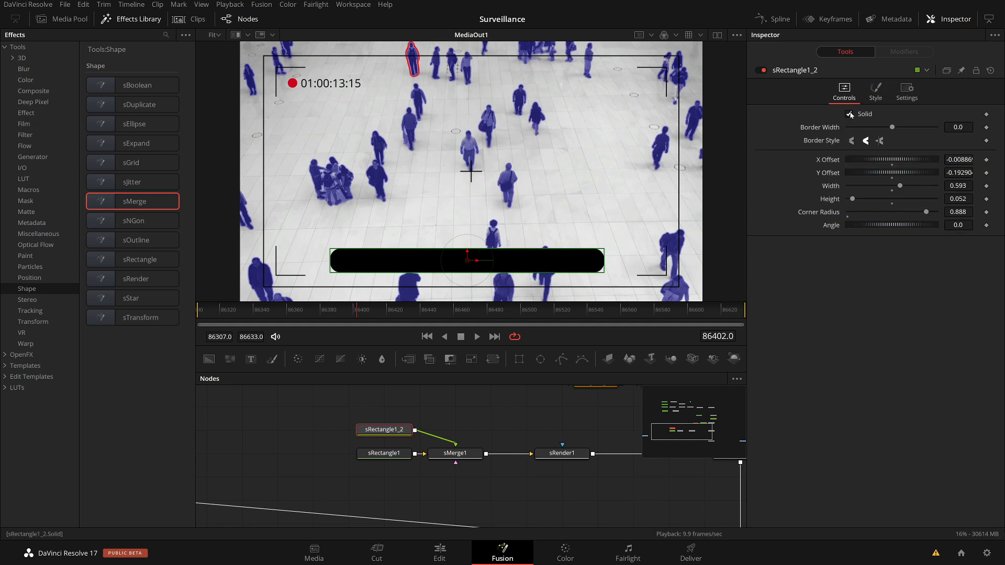
left_click(849, 115)
left_click_drag(894, 127, 890, 129)
left_click(530, 509)
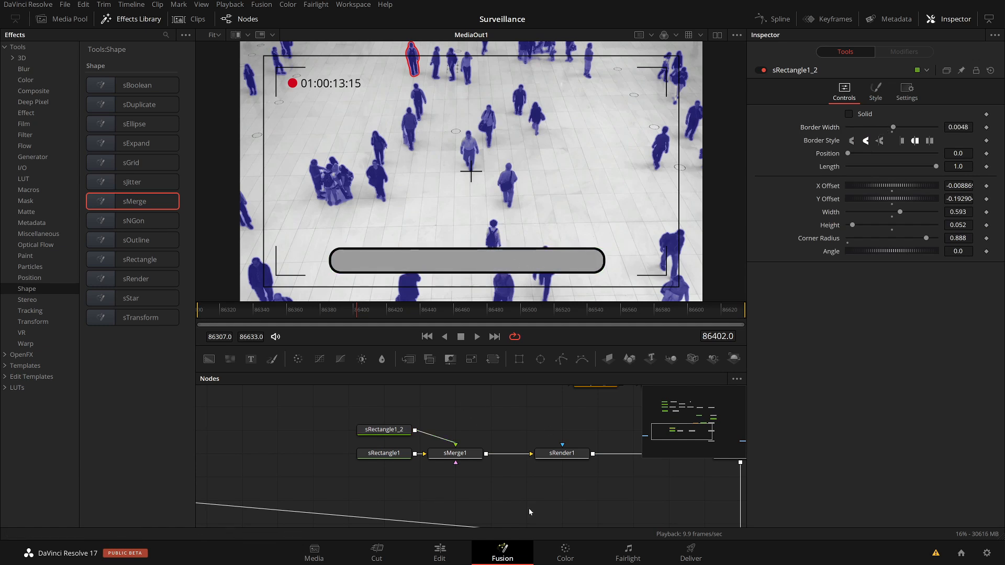
left_click_drag(363, 410, 489, 476)
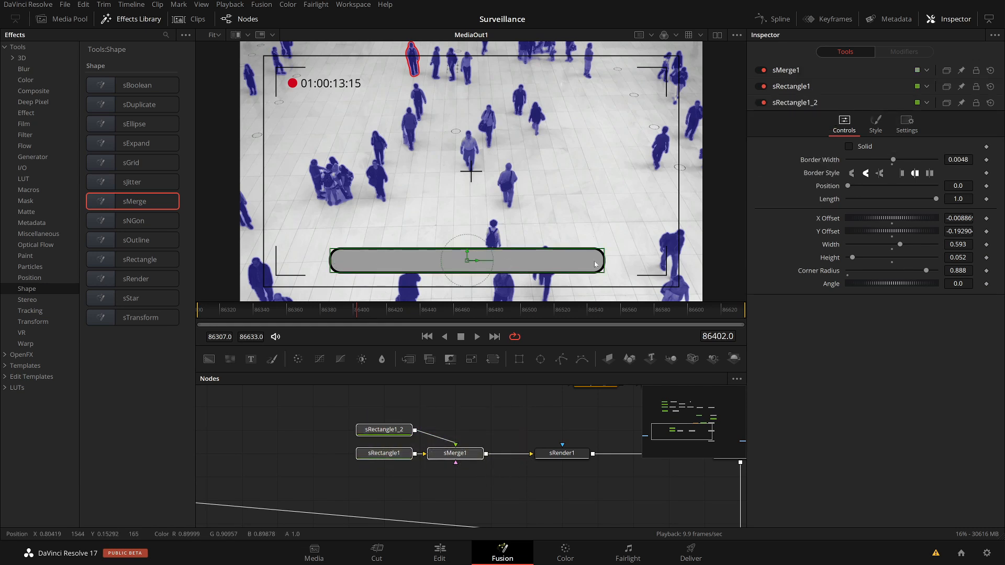
left_click(488, 491)
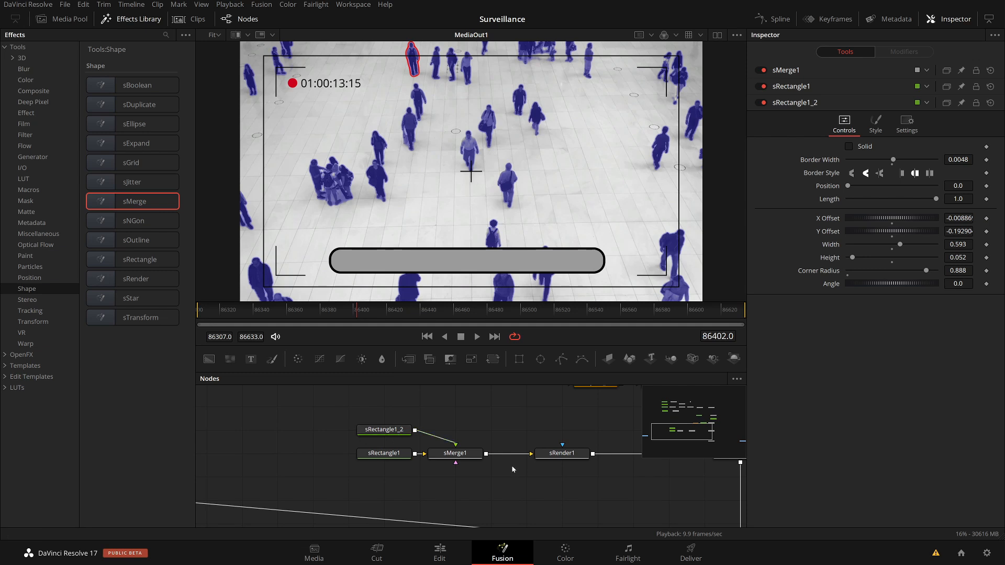
- Paste another copy of sRectangle1 above sMerge1 and connect it to sMerge1 as the third shape
left_click(390, 453)
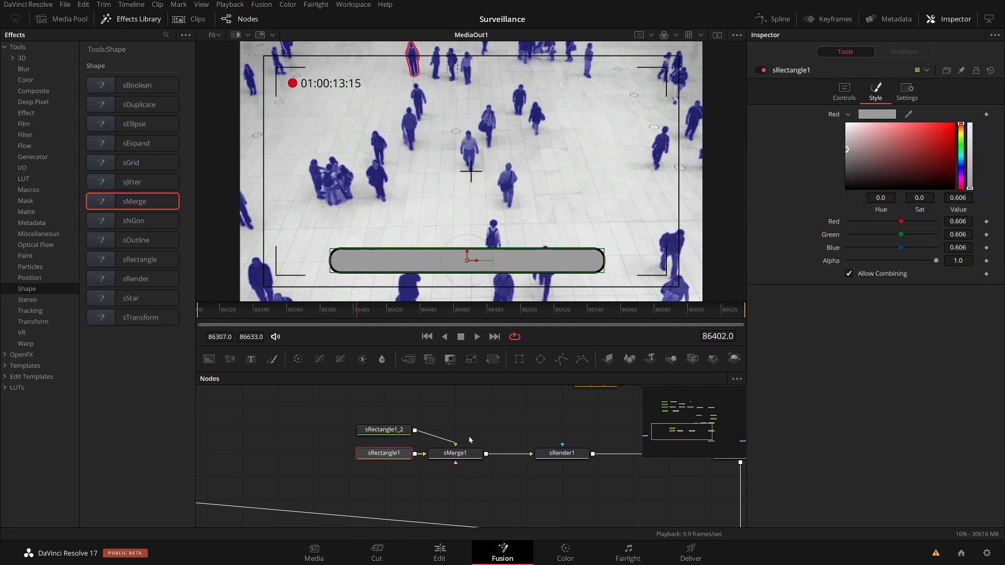
key("ctrl+v")
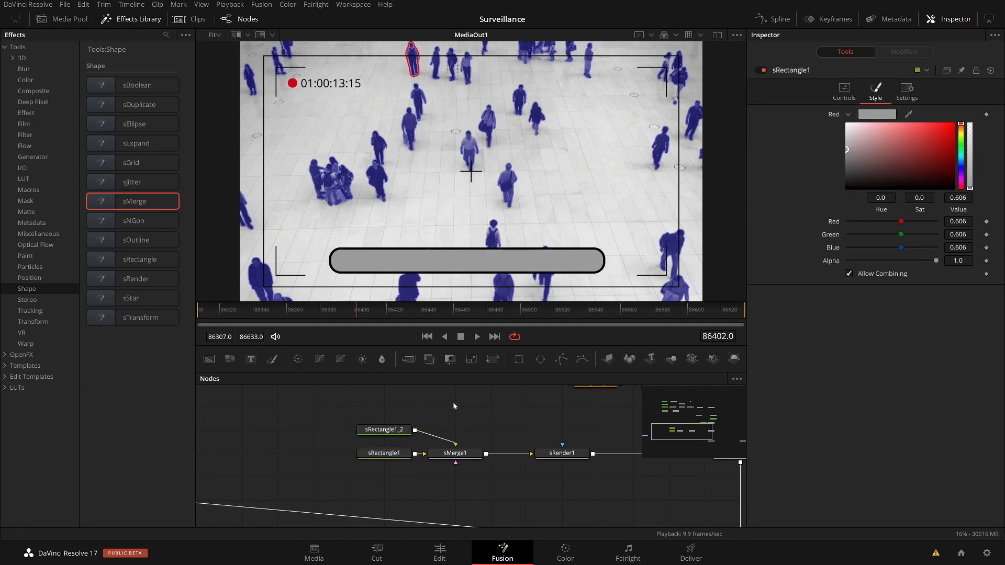
left_click_drag(486, 408, 470, 445)
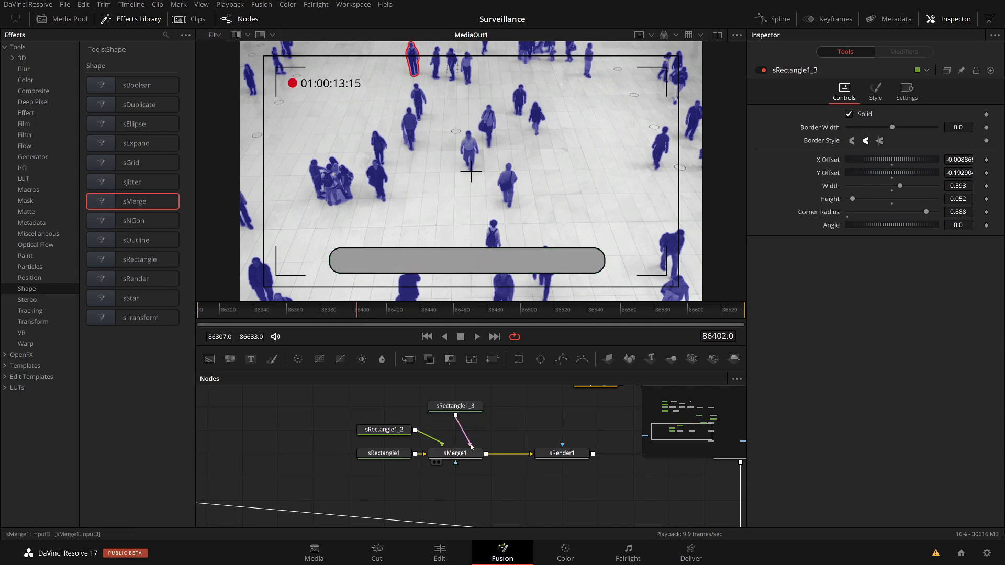
- Set the colour of sRectangle1_3 to pure white with a value of 1.0
left_click(465, 407)
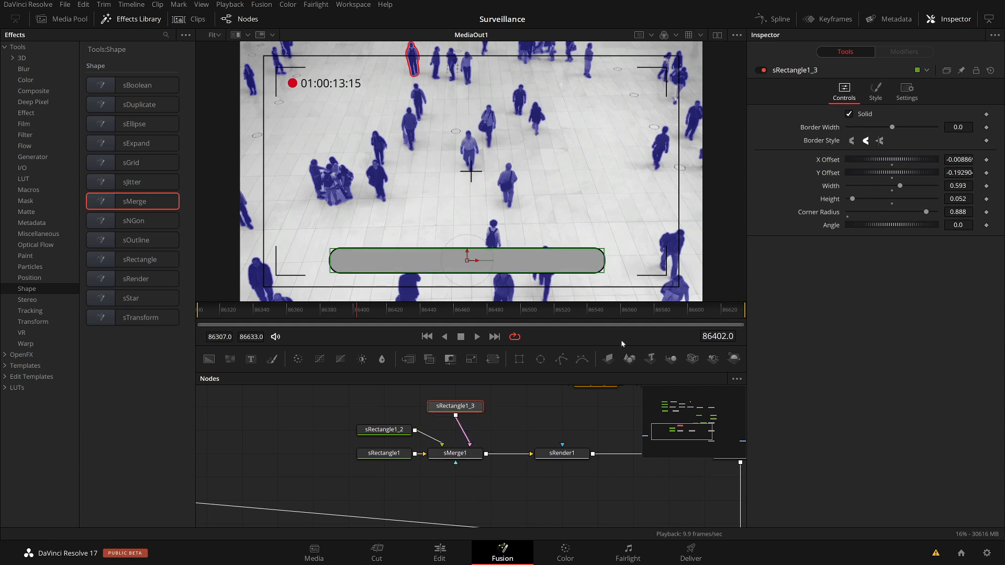
left_click(876, 92)
left_click(849, 115)
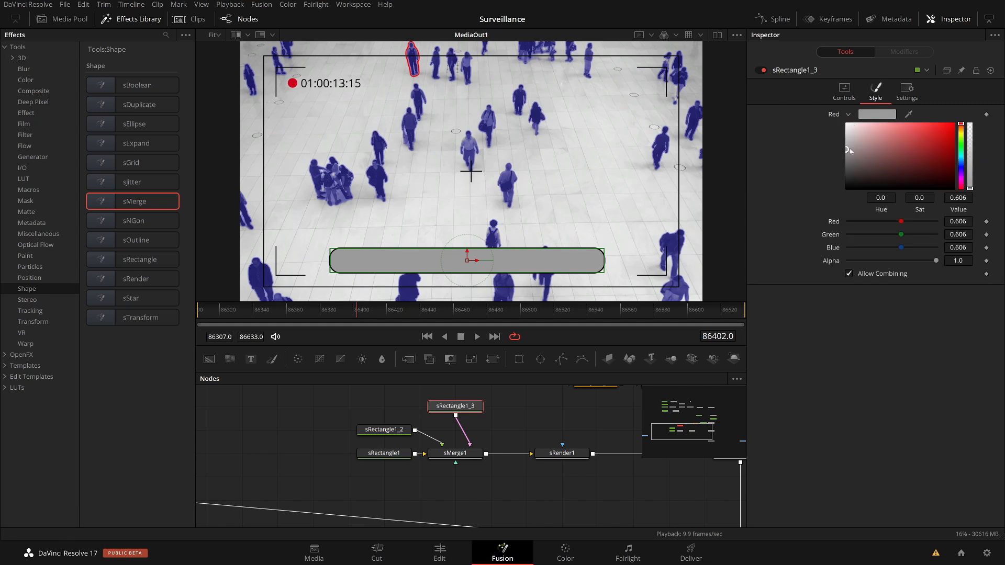
left_click_drag(851, 128, 797, 106)
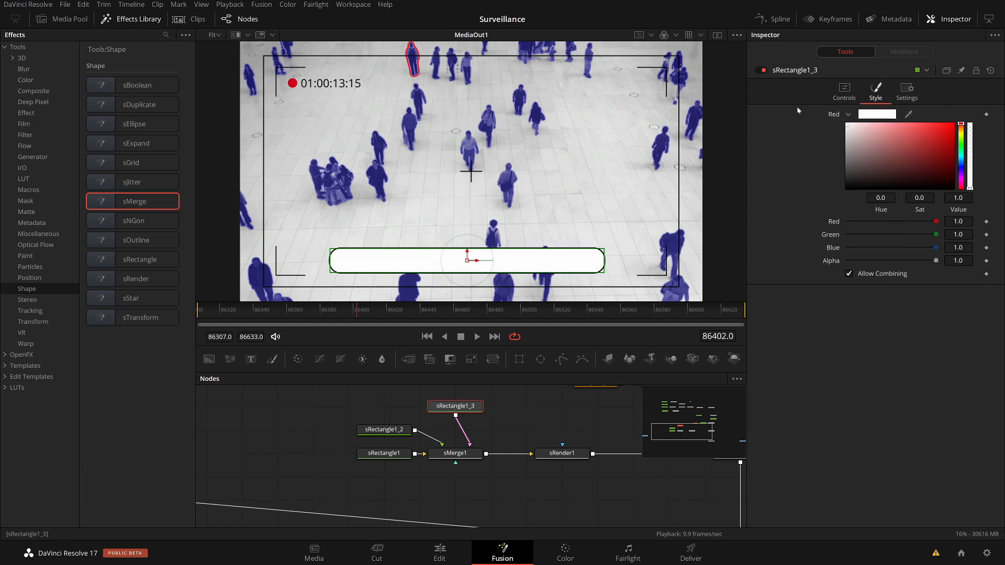
- Shrink sRectangle1_3 to a width of 0.018 and height of 0.039 and place it at the bar's left end, X Offset about -0.278
left_click(844, 91)
left_click_drag(900, 188, 849, 189)
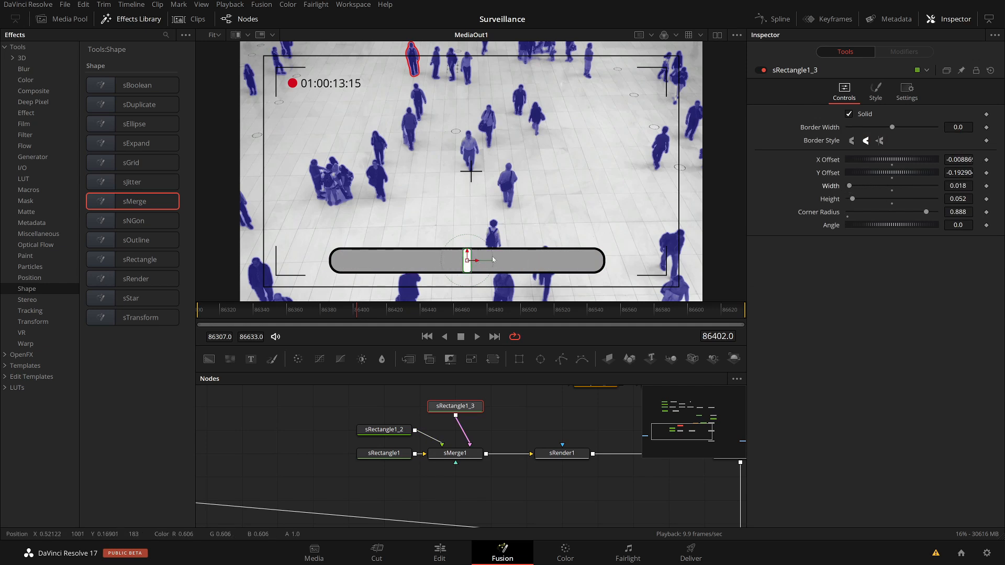
left_click_drag(479, 263, 356, 270)
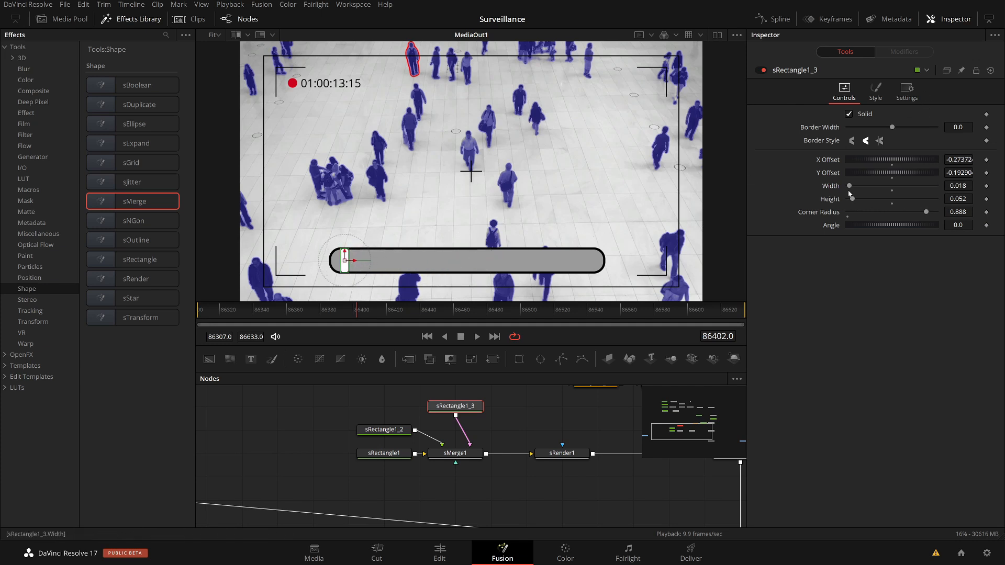
left_click_drag(958, 199, 953, 199)
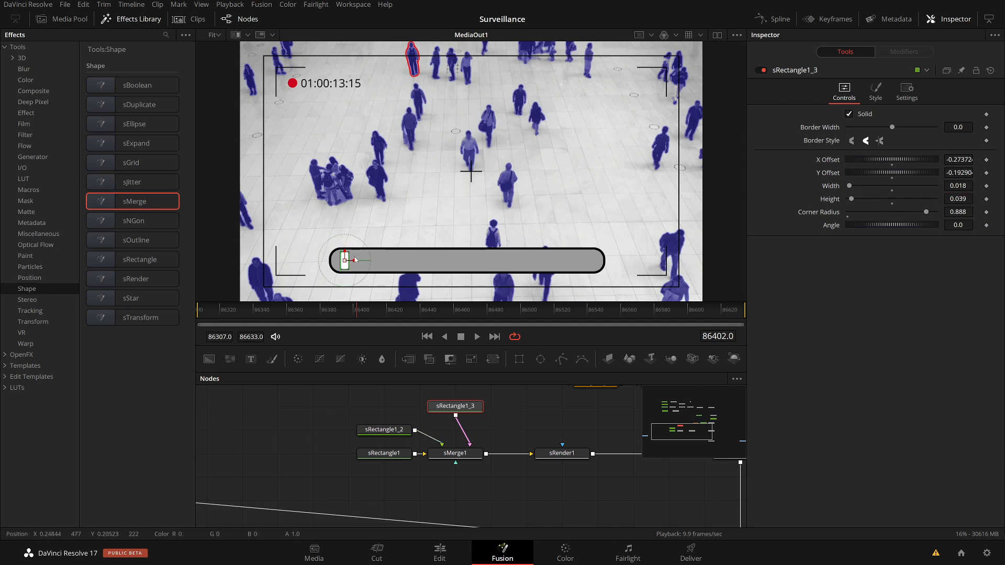
left_click_drag(354, 262, 342, 262)
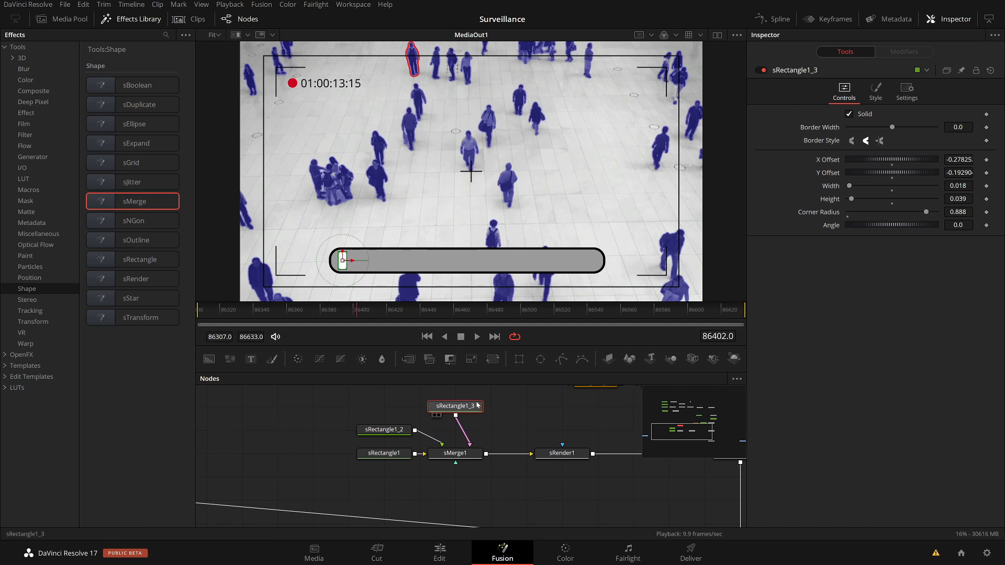
- Insert an sDuplicate node between sRectangle1_3 and sMerge1, with 10 copies and an X Offset of 0.04
left_click(518, 431)
left_click_drag(536, 428, 535, 434)
left_click_drag(461, 415, 462, 391)
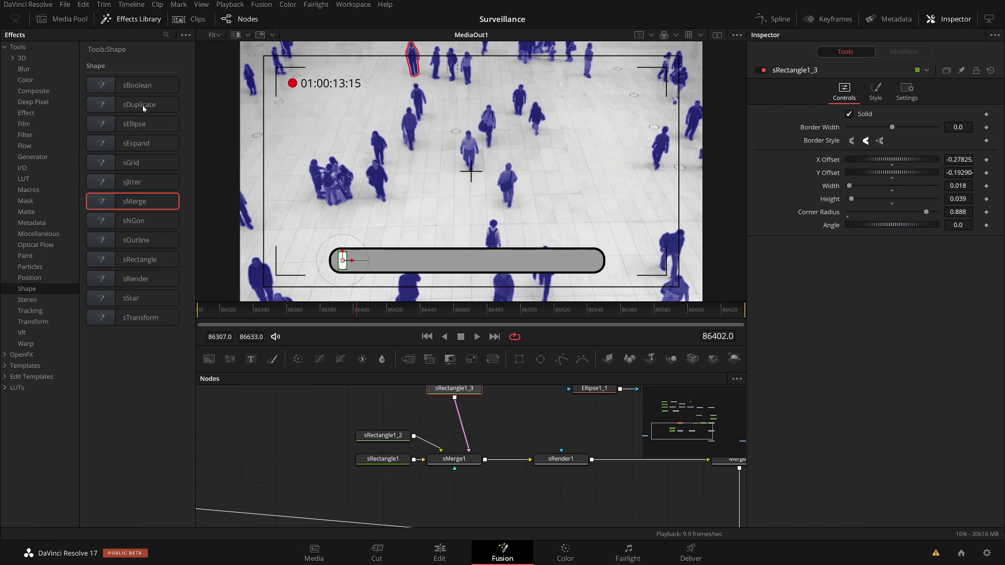
left_click_drag(125, 106, 458, 418)
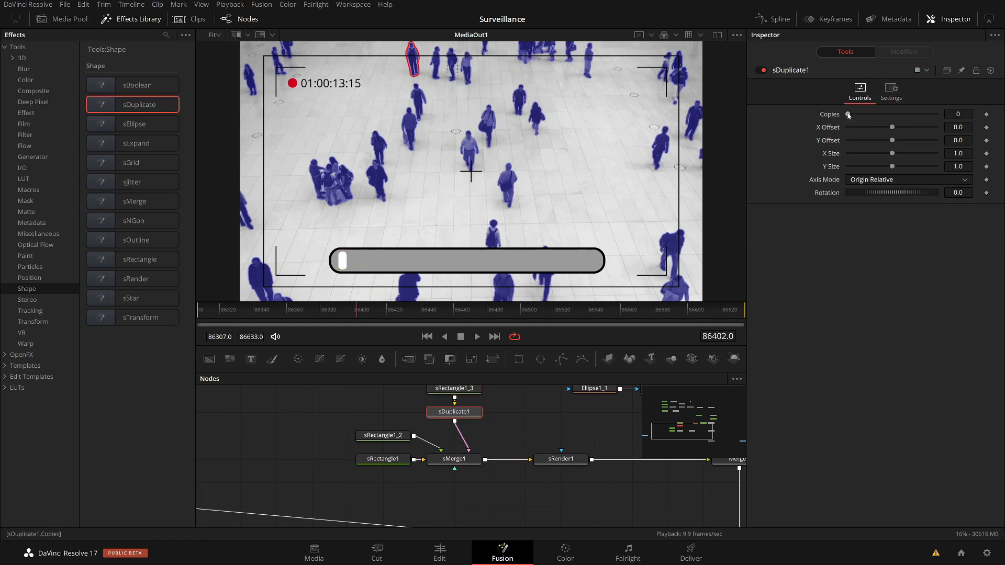
left_click_drag(892, 127, 896, 127)
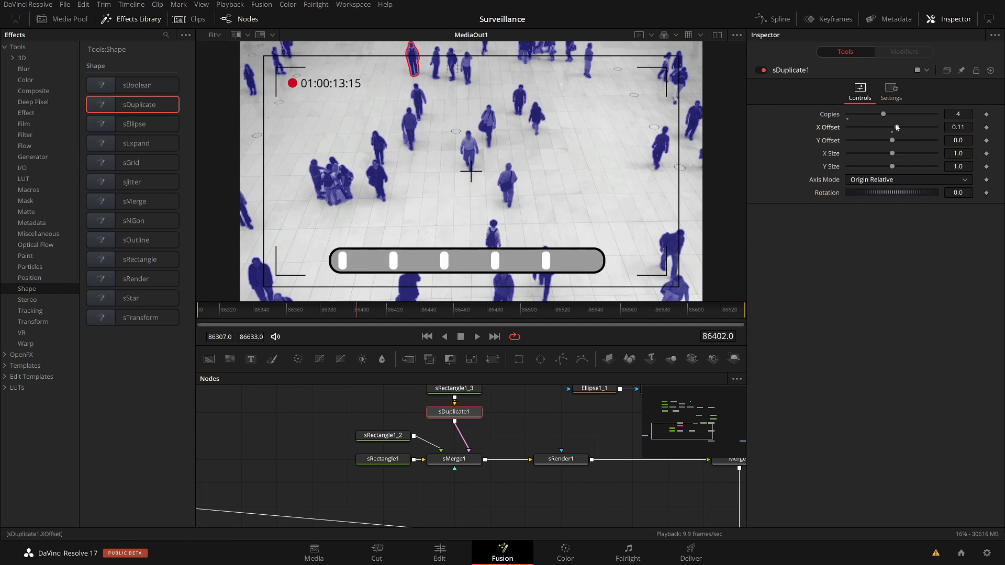
mouse_move(883, 115)
left_mouse_down()
mouse_move(902, 114)
mouse_move(894, 127)
left_mouse_up()
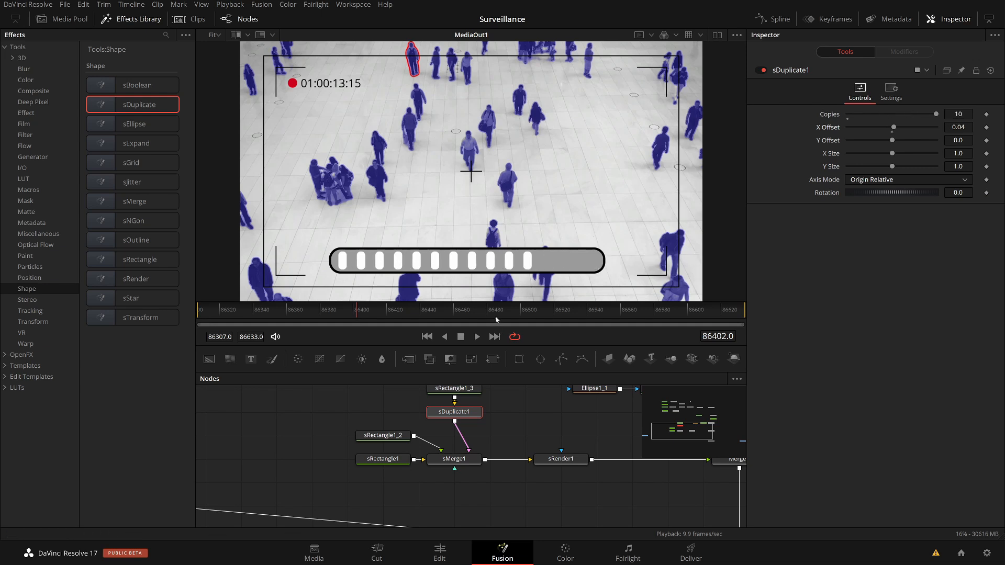
- Set a keyframe of 0 on sDuplicate1's Copies at frame 86372
mouse_move(344, 309)
left_mouse_down()
mouse_move(253, 312)
mouse_move(308, 310)
left_mouse_up()
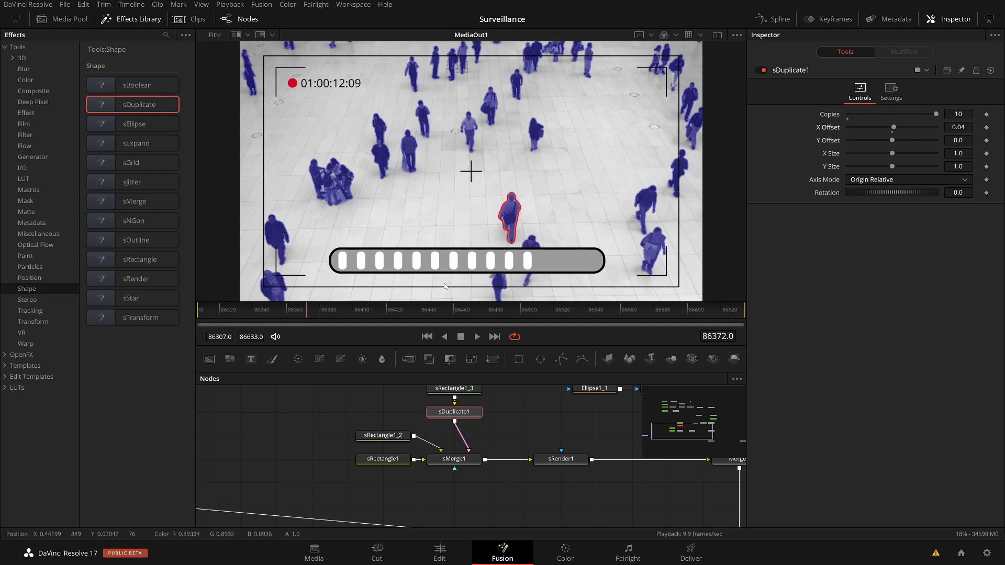
left_click_drag(319, 312, 307, 310)
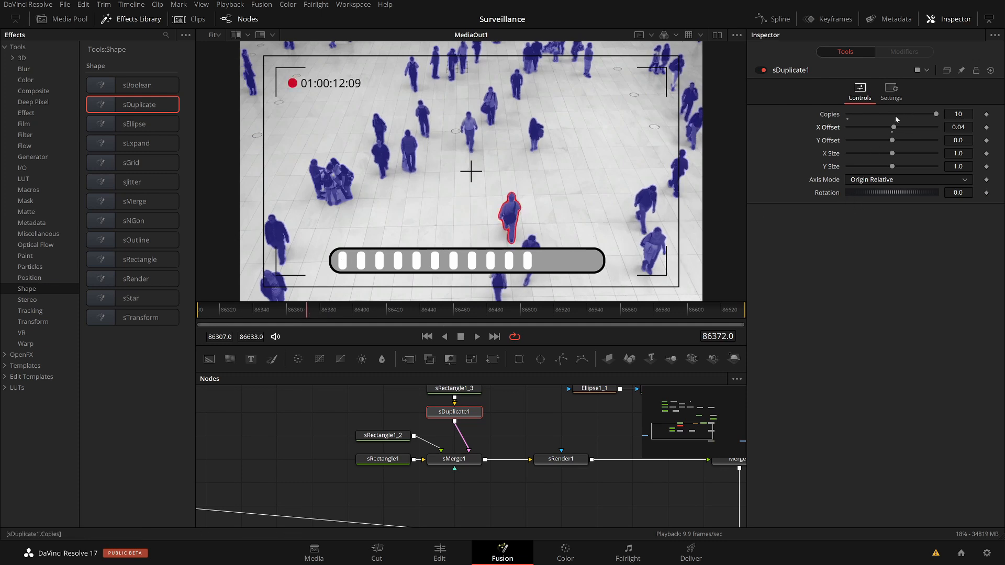
left_click(846, 115)
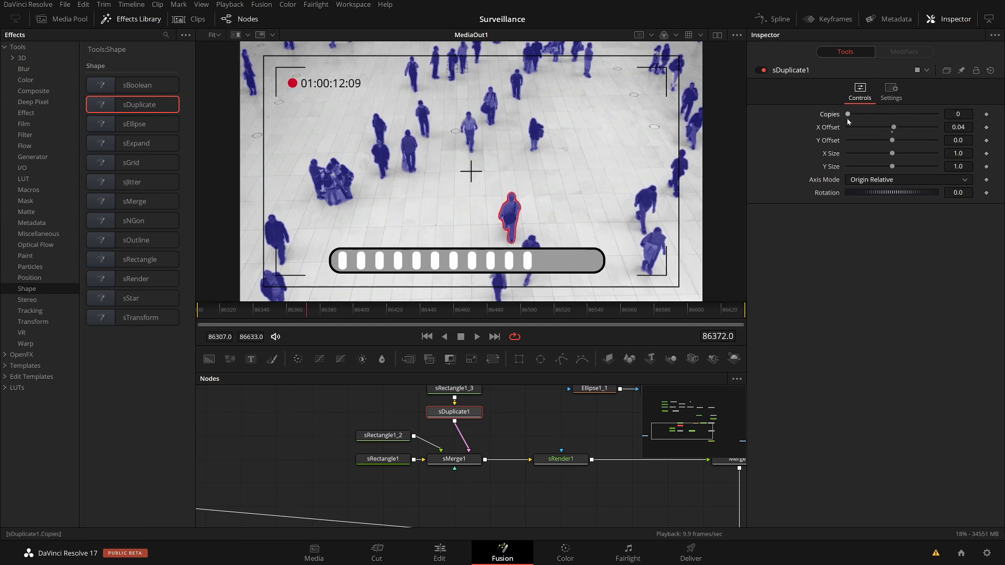
left_click(986, 115)
- At frame 86476, set sDuplicate1's Copies to 26 and its X Offset to 0.0208, and scrub back to frame 86372
left_click_drag(309, 313, 481, 313)
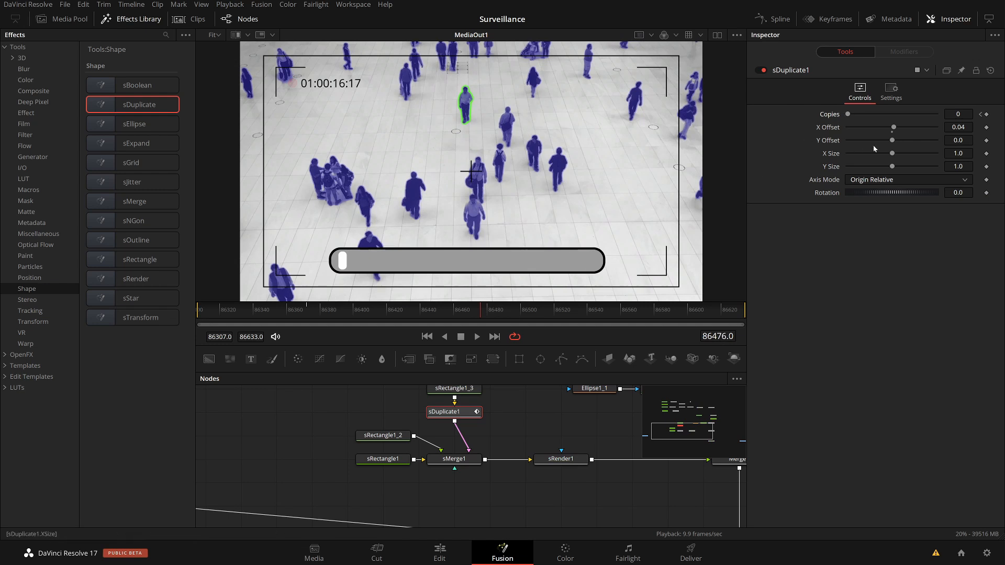
left_click_drag(848, 115, 936, 114)
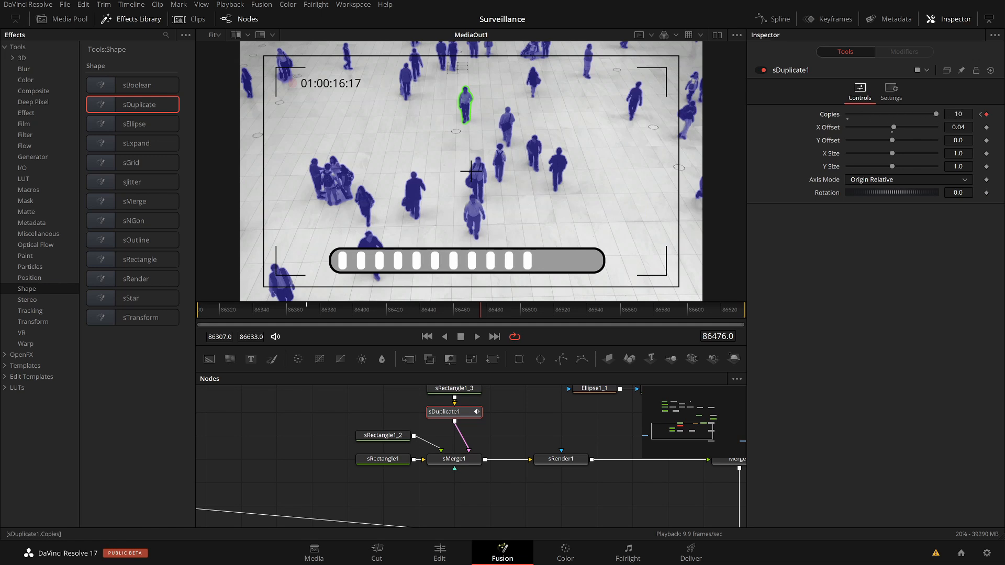
key("Tab")
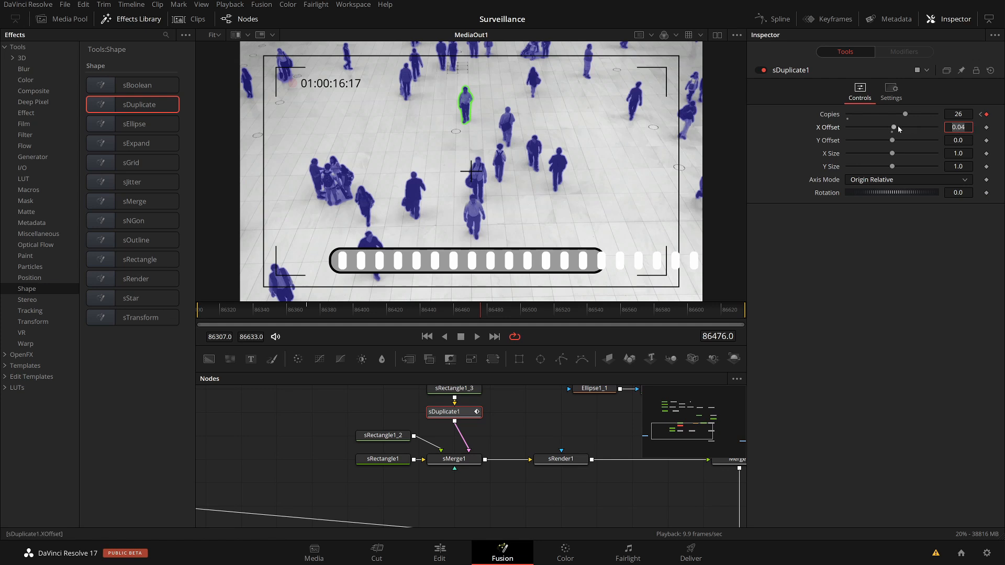
left_click_drag(958, 127, 934, 127)
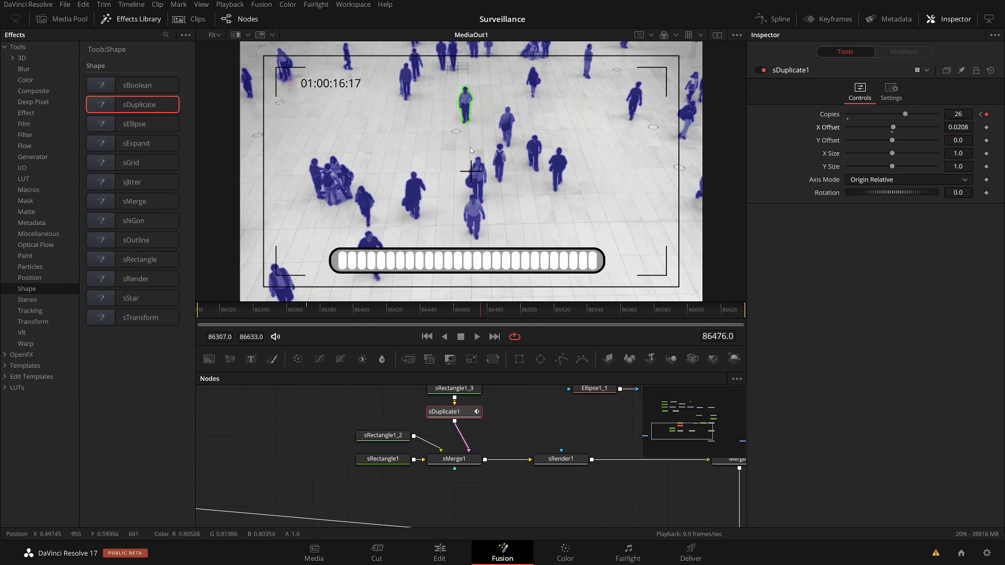
left_click_drag(461, 312, 307, 319)
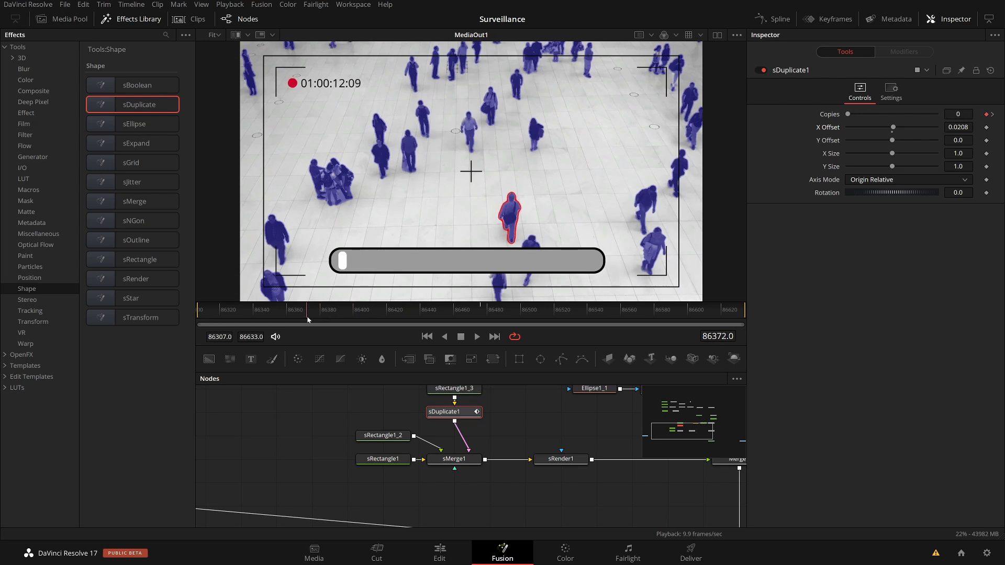
left_click_drag(601, 467, 347, 457)
left_click(489, 452)
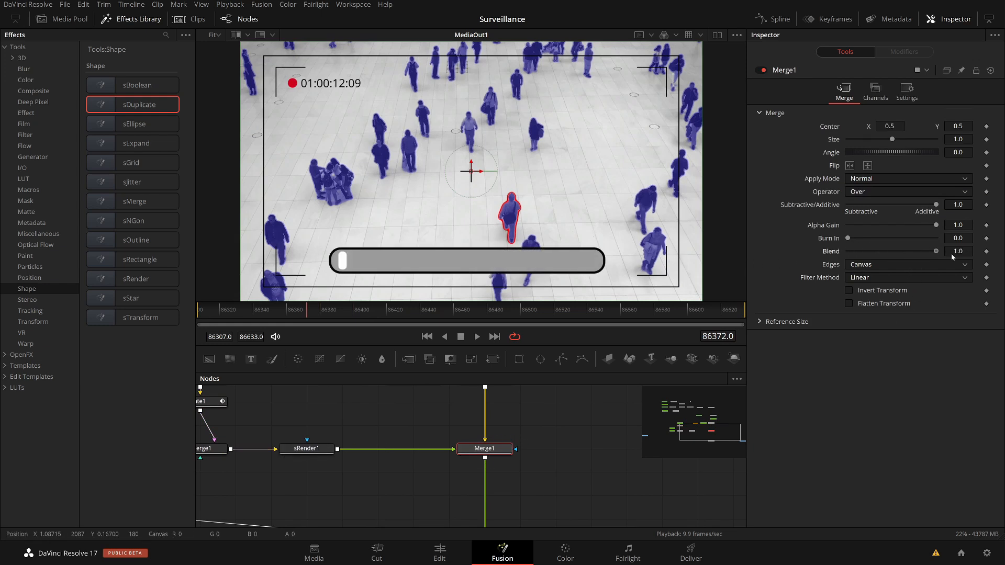
left_click_drag(326, 451, 670, 479)
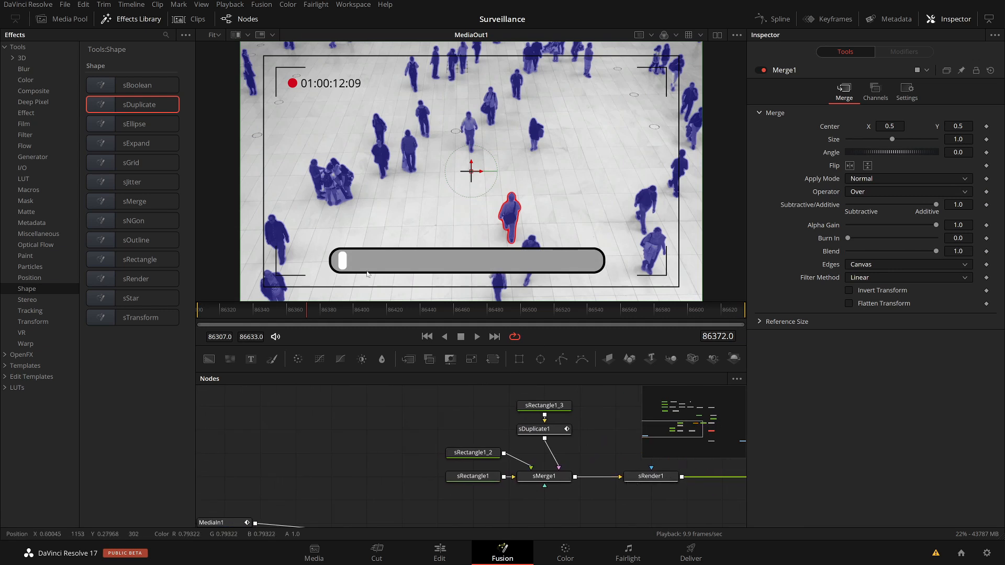
left_click_drag(549, 451, 464, 449)
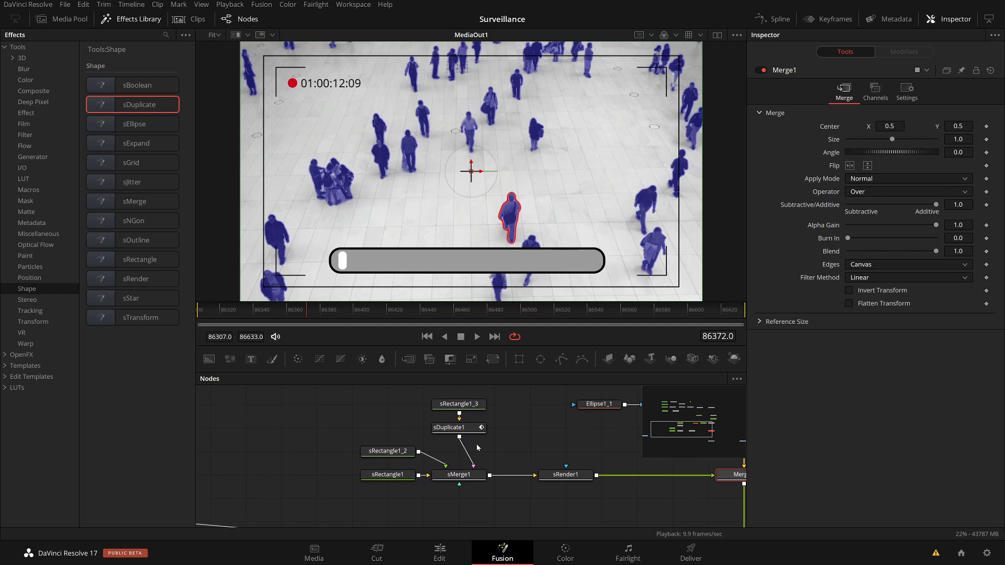
left_click(459, 476)
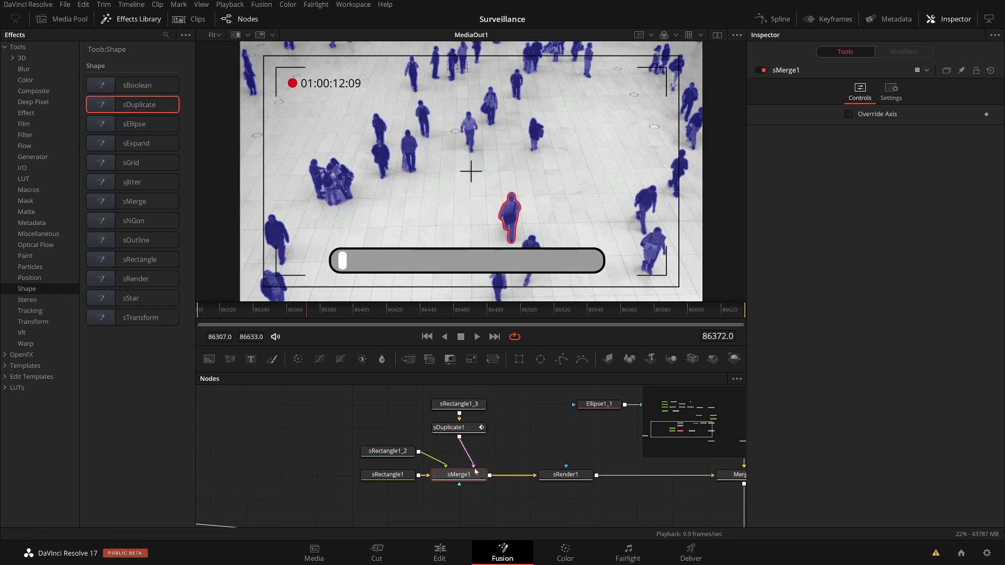
- Try making sRectangle1_3 black with an alpha of 0, and undo the colour changes
left_click(459, 404)
left_click(875, 91)
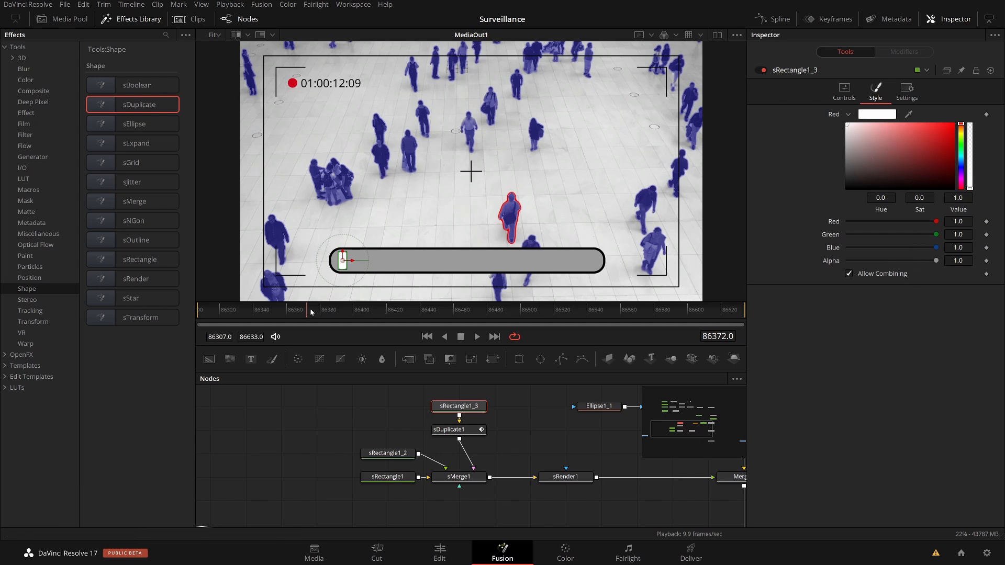
left_click_drag(848, 129, 821, 226)
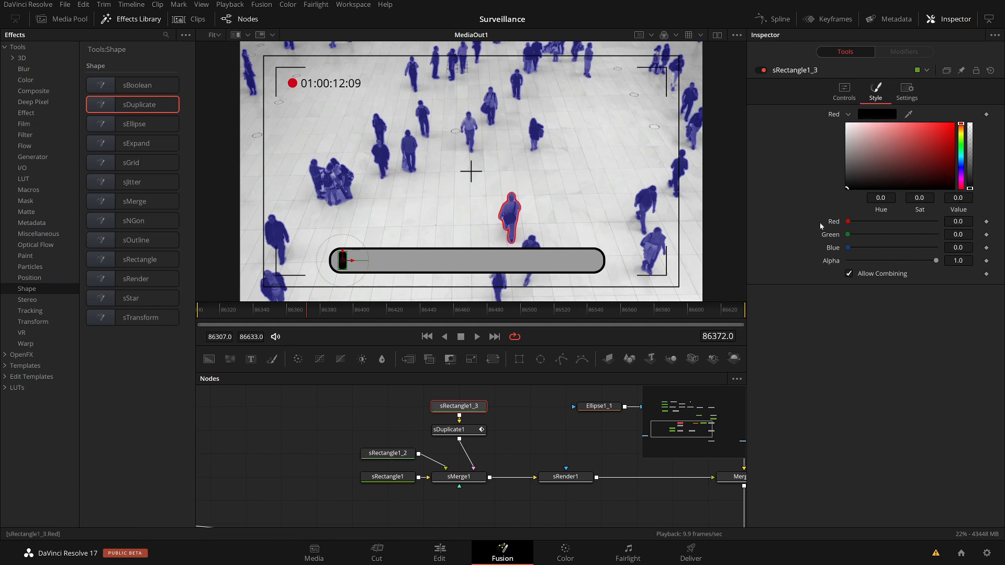
left_click_drag(937, 261, 843, 262)
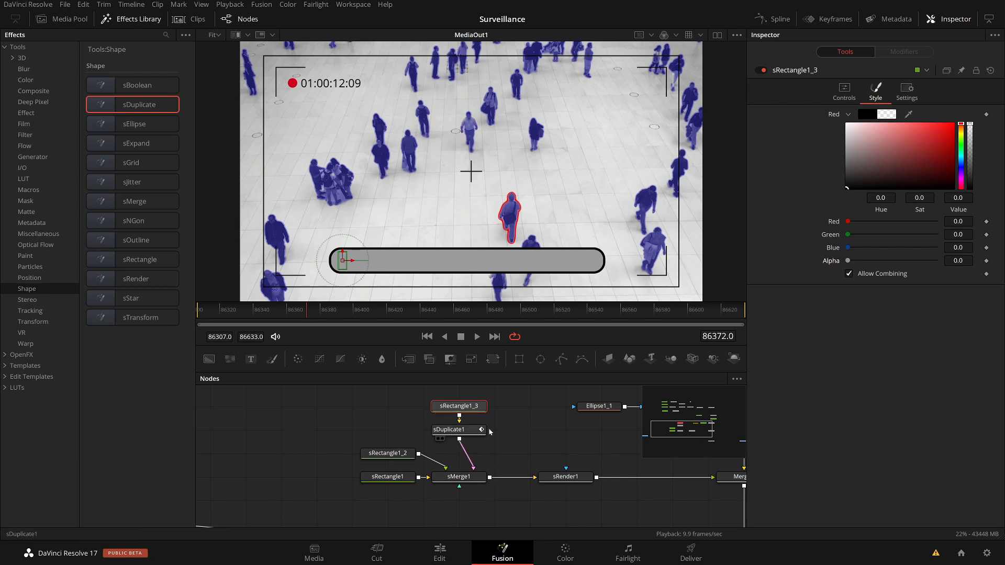
key("ctrl+z")
key("ctrl+z")
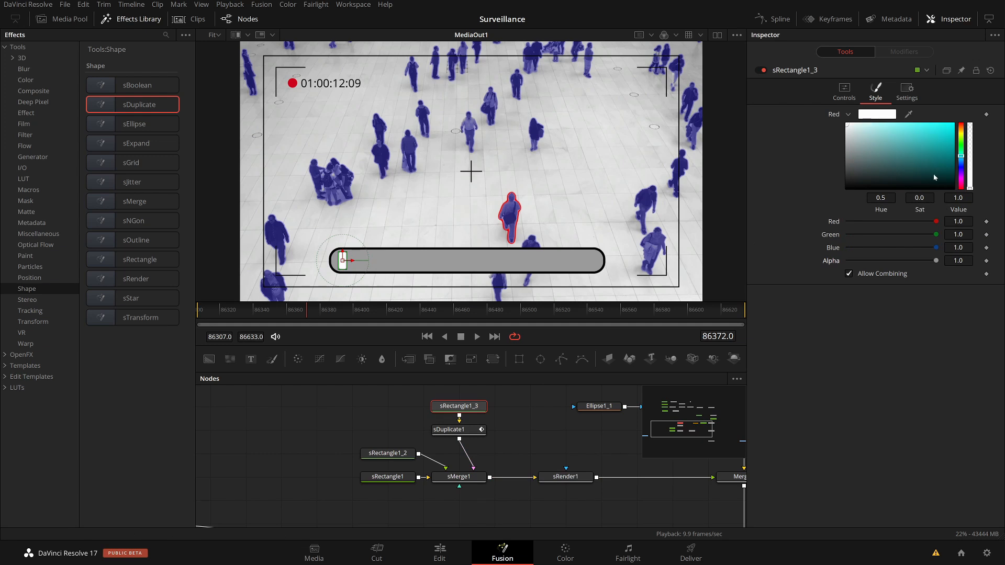
- Keyframe the width of sRectangle1_3 at 0.018 on frame 86368 and change the width one frame earlier, on frame 86367
left_click(843, 97)
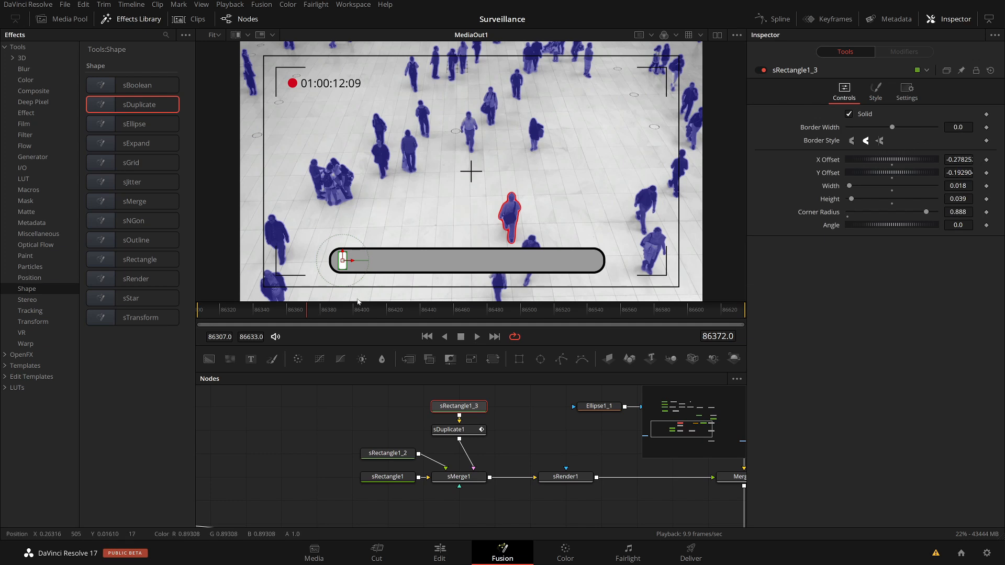
left_click(450, 429)
left_click_drag(338, 312, 300, 316)
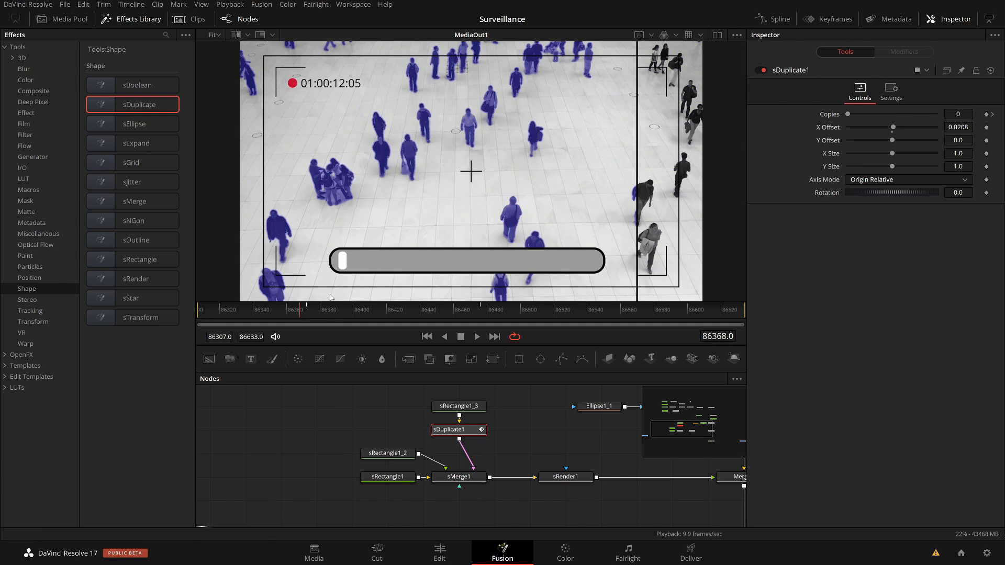
left_click(449, 407)
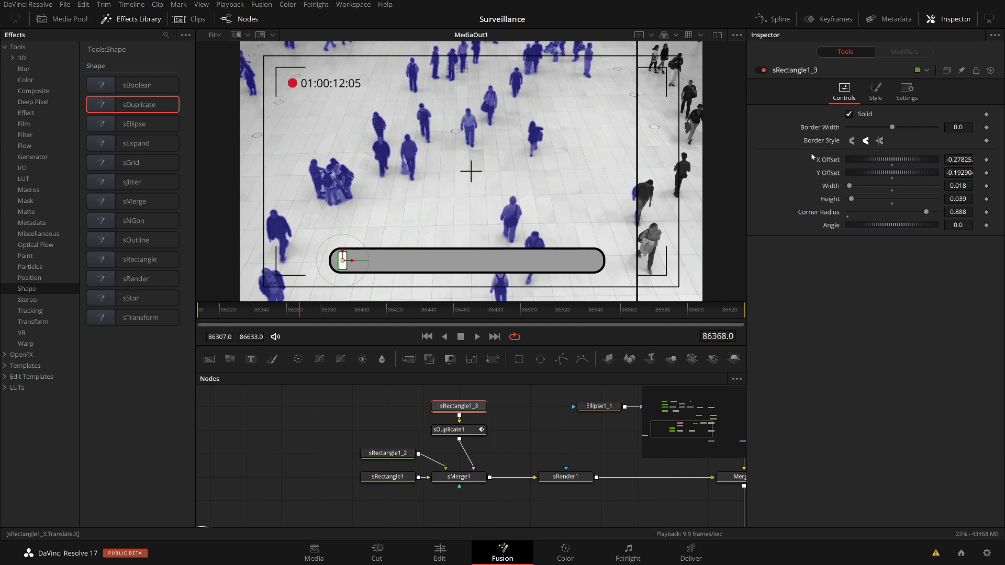
left_click(987, 187)
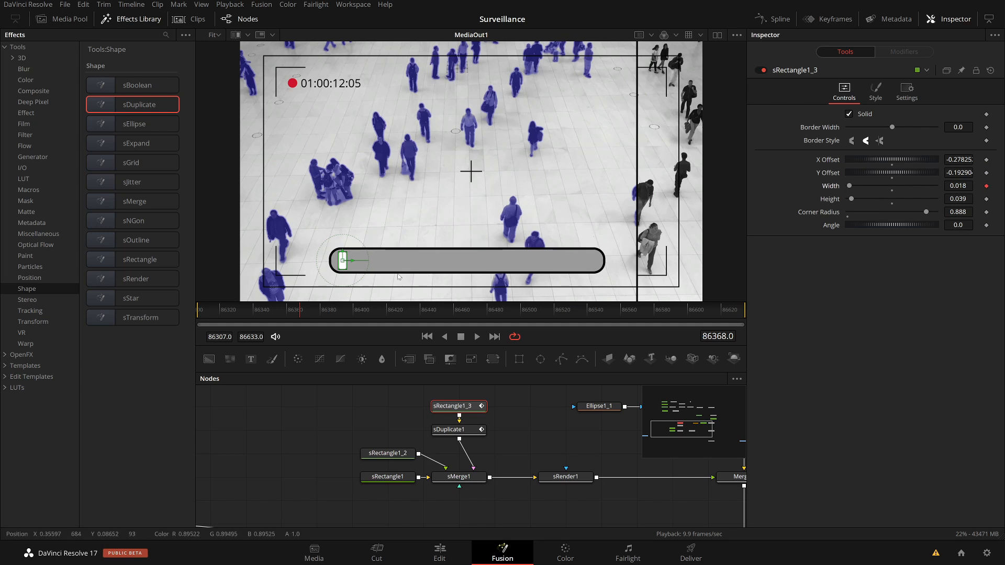
key("Left")
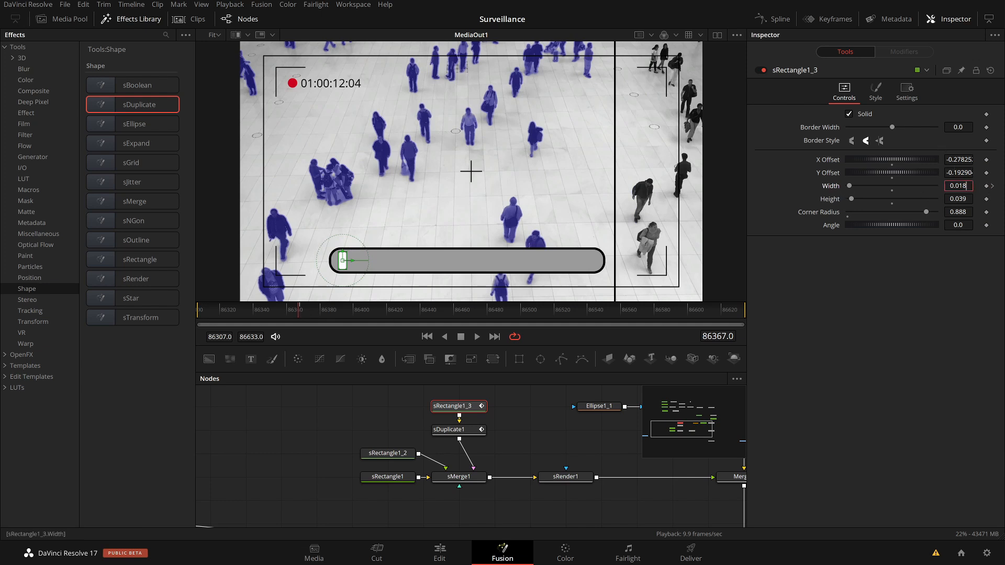
key("Return")
- Play the composition from near its start to check the animated progress bar
left_click(349, 252)
left_click_drag(242, 313, 210, 311)
key("space")
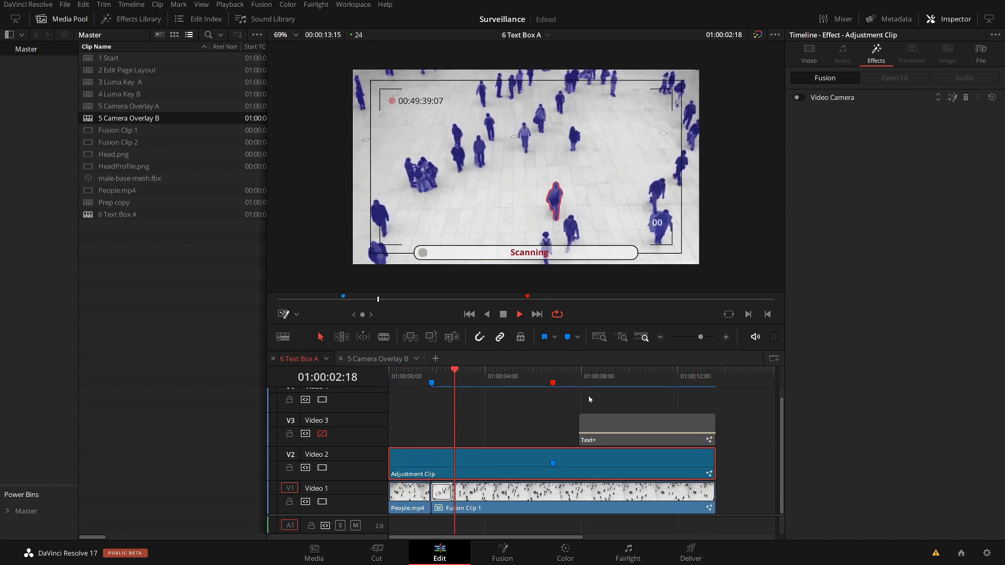
- Enable the Video 3 track, move to 01:00:09:18 and open its Text+ title on the Fusion page
left_click(580, 377)
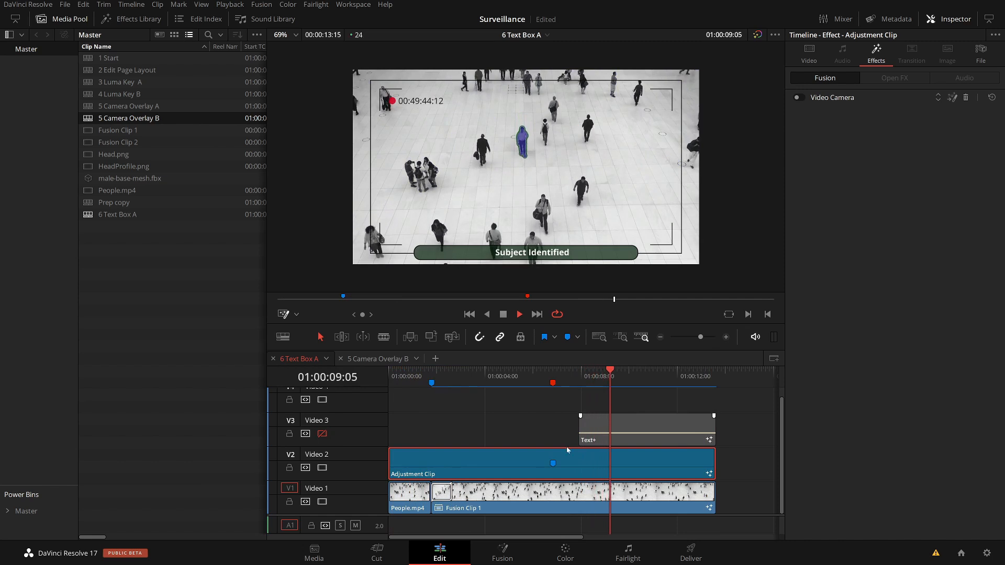
left_click(322, 433)
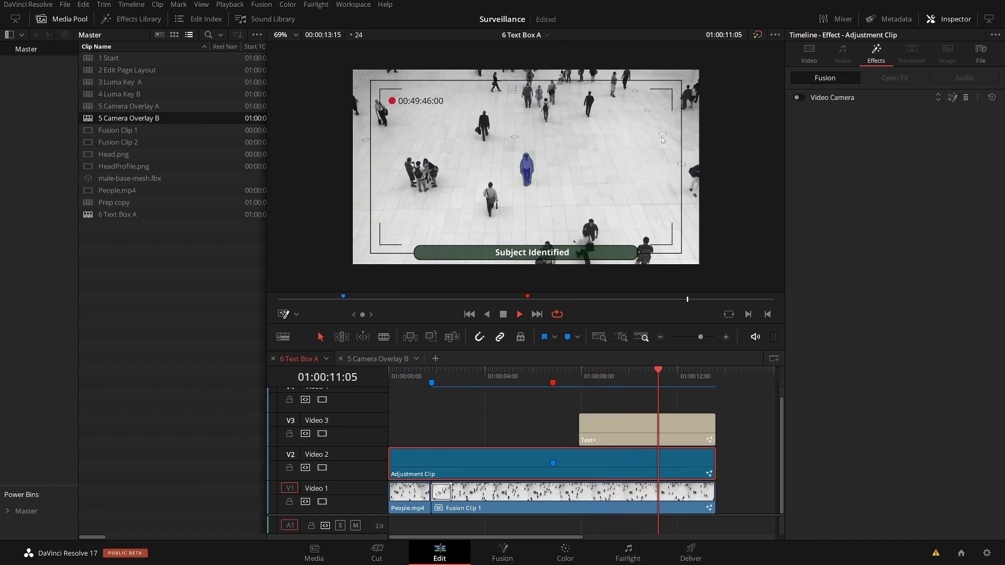
left_click(623, 378)
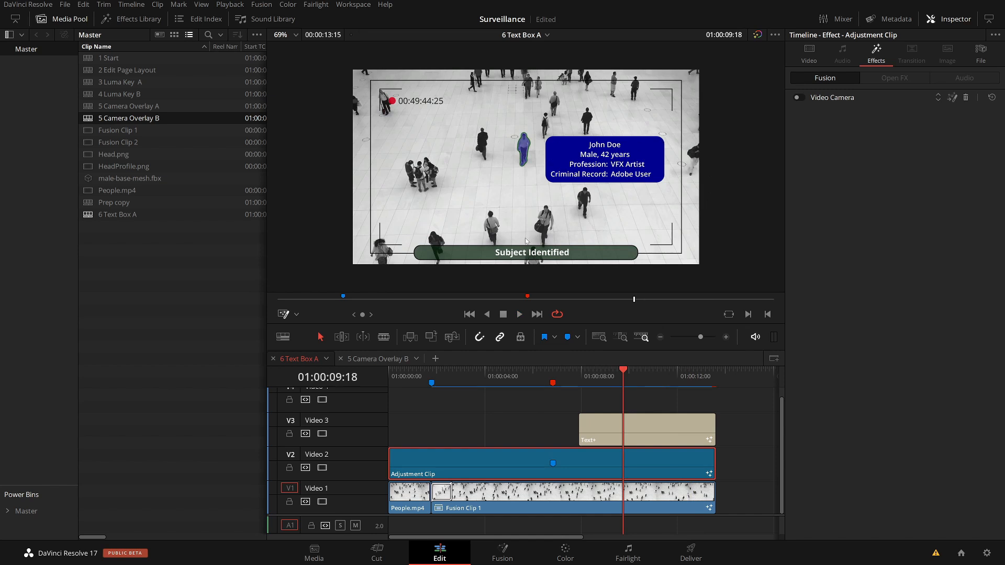
left_click(652, 436)
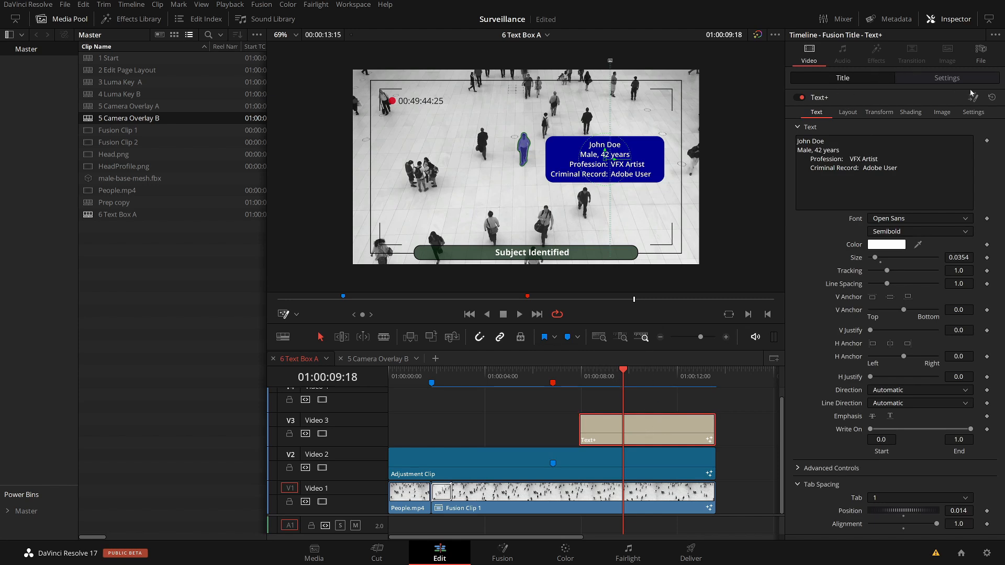
left_click(505, 556)
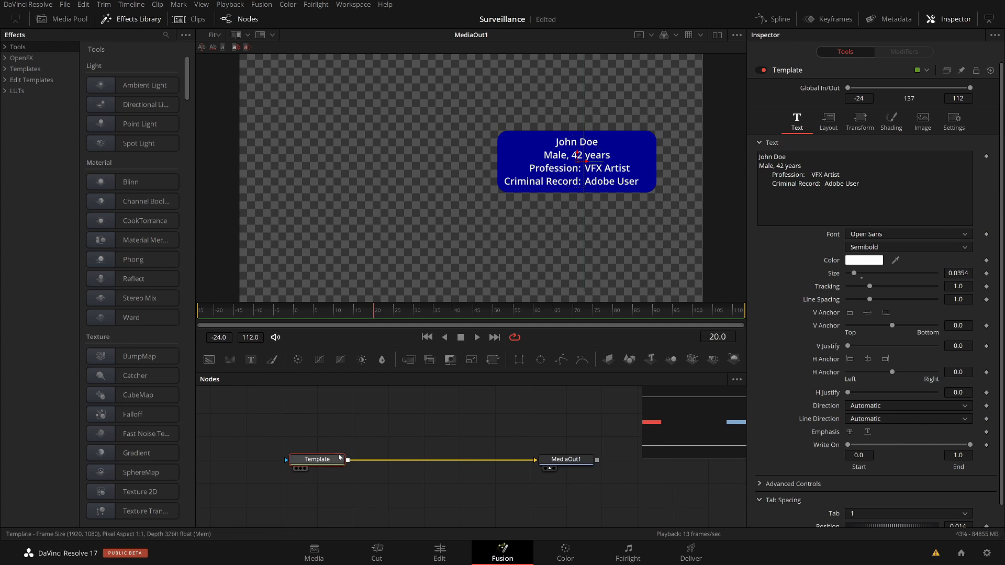
- Add a Character Level Styling modifier to the Template node's text and open the modifier's settings
left_click(190, 19)
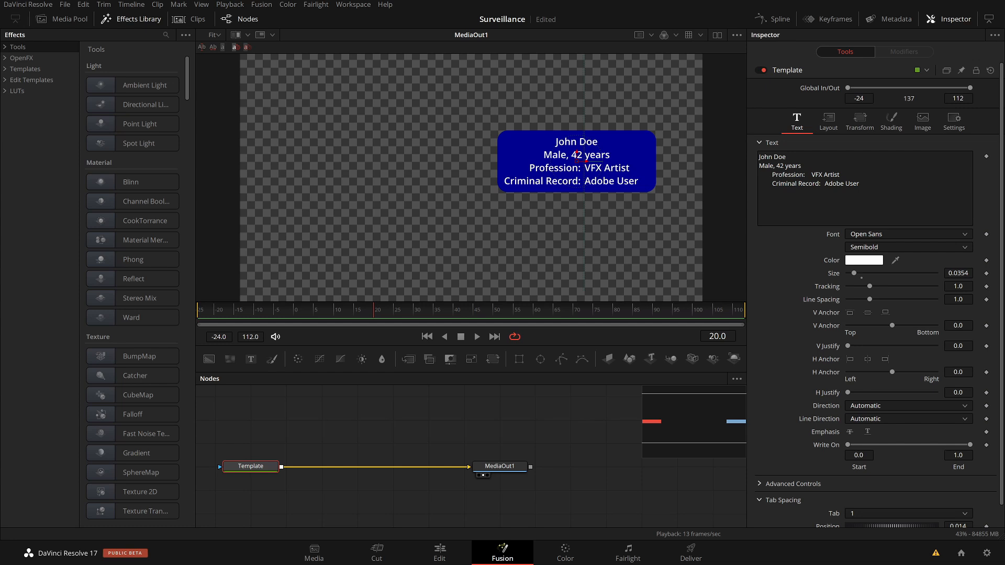
left_click(784, 166)
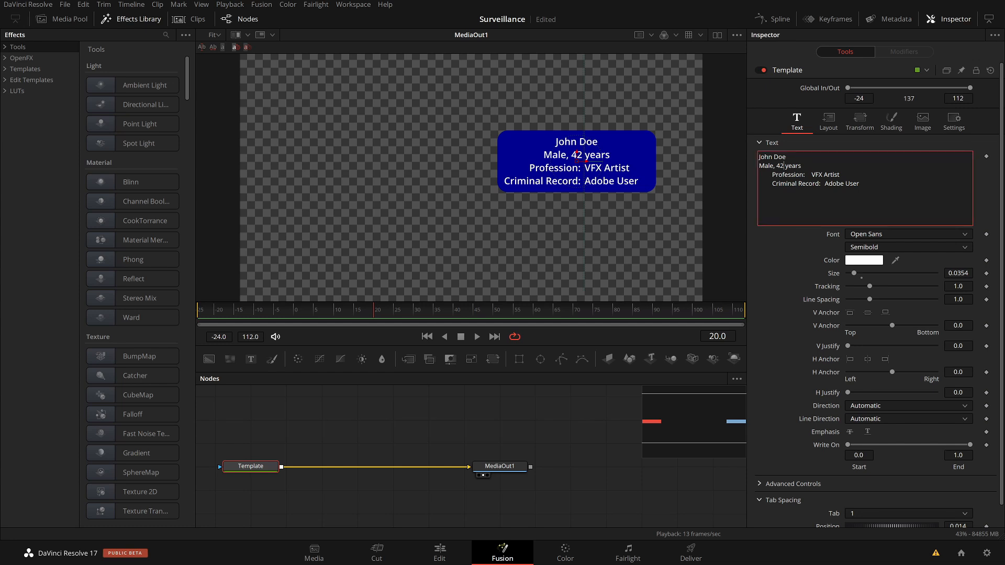
right_click(826, 163)
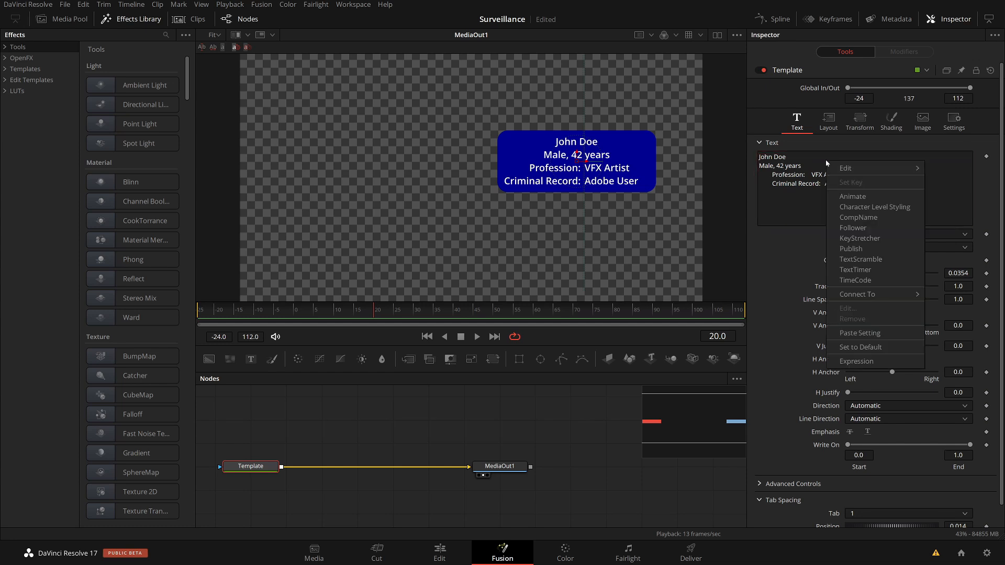
left_click(892, 208)
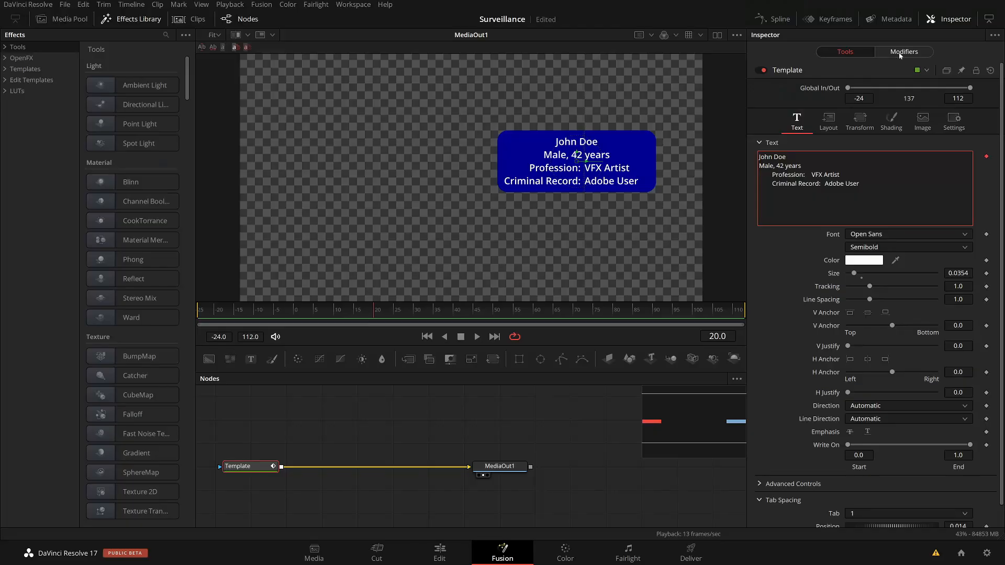
left_click(904, 52)
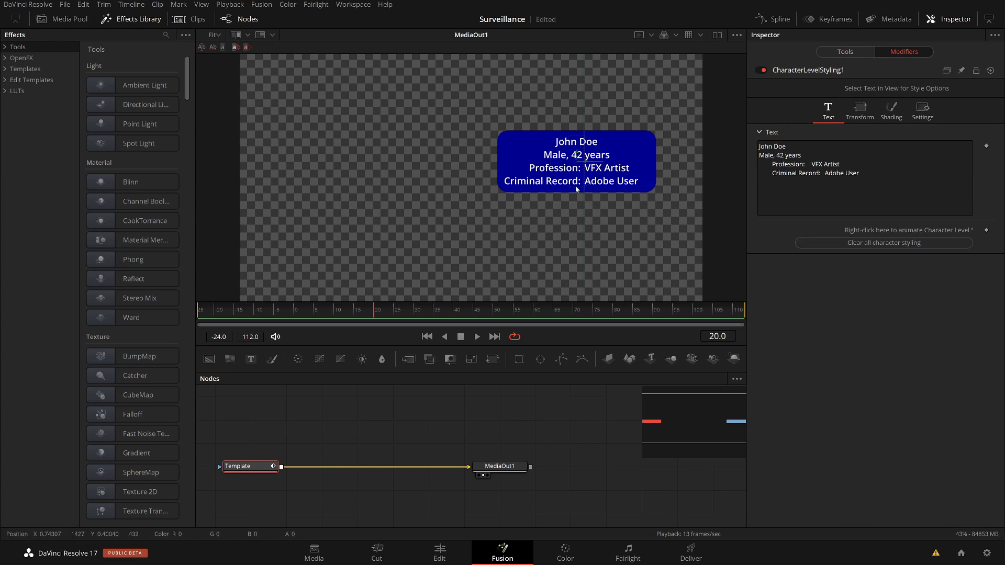
- Select only the "Criminal Record:" label in the viewer and set its font style to Light
left_click_drag(462, 221, 582, 168)
left_click_drag(474, 239, 613, 155)
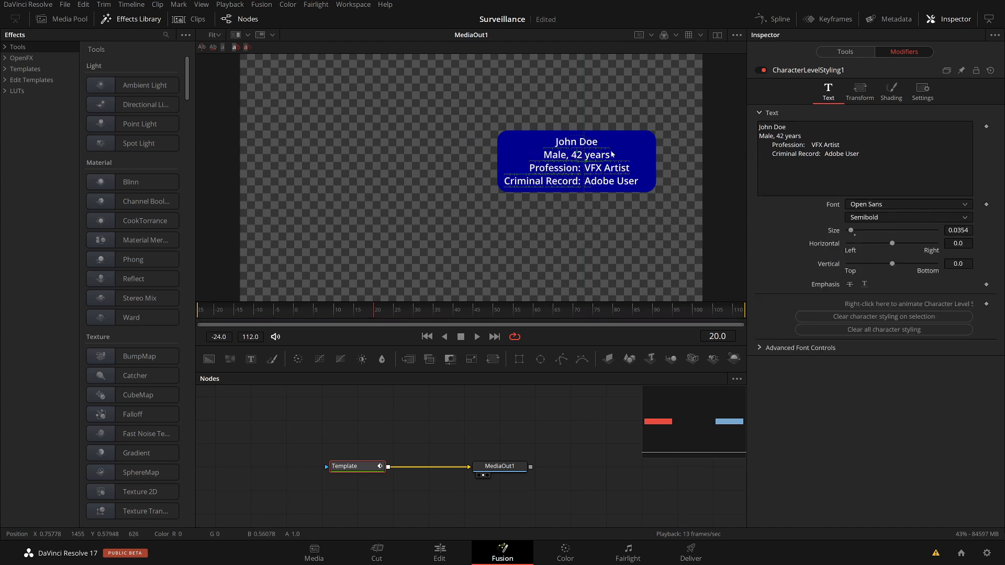
left_click(534, 223)
left_click_drag(494, 196, 580, 167)
left_click_drag(501, 201, 571, 178)
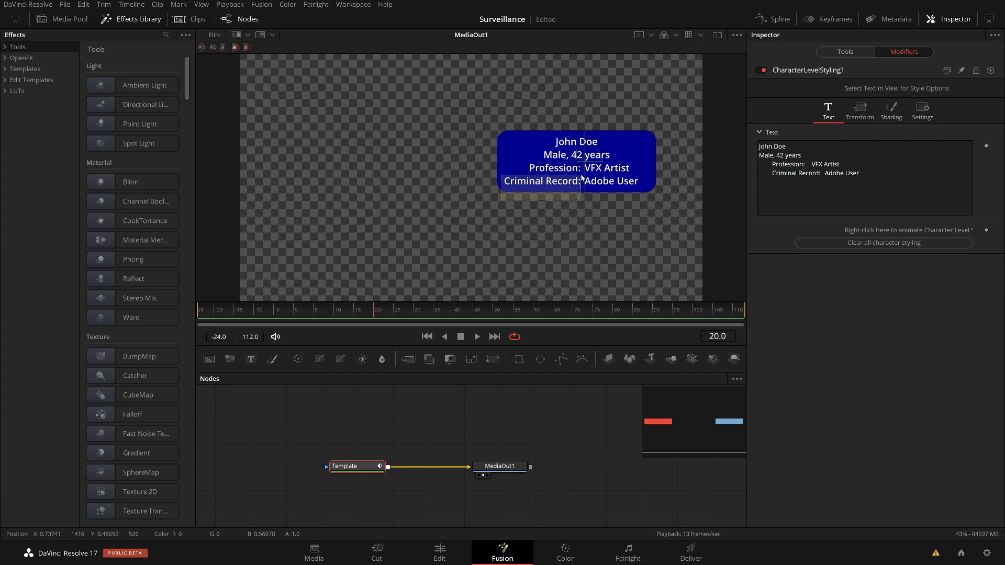
left_click_drag(581, 178, 582, 179)
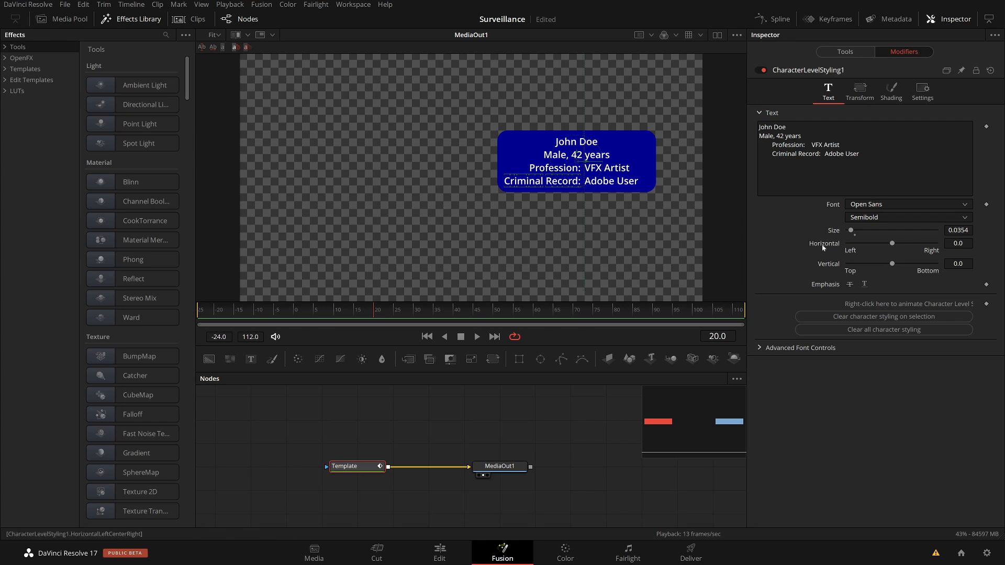
left_click(870, 206)
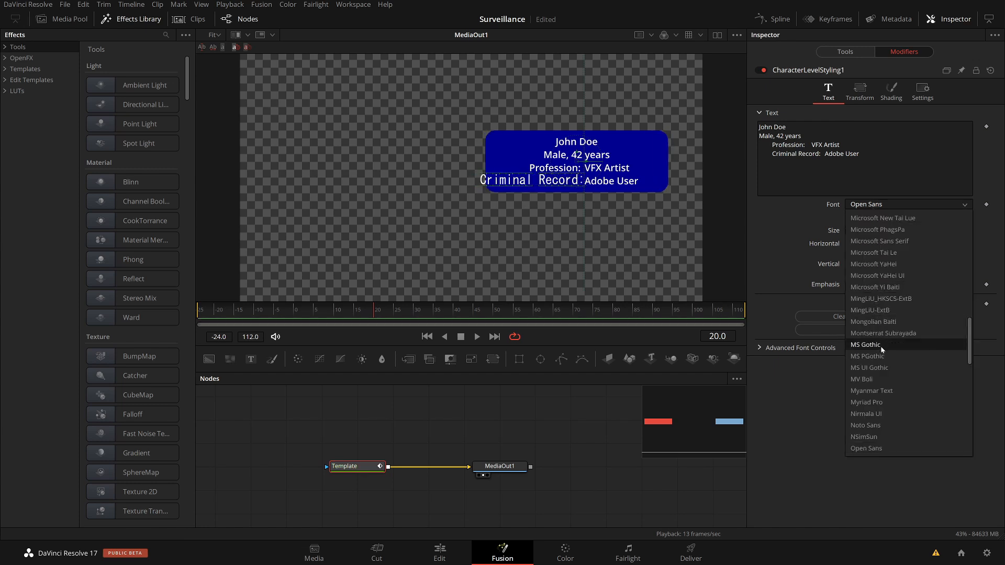
left_click(783, 236)
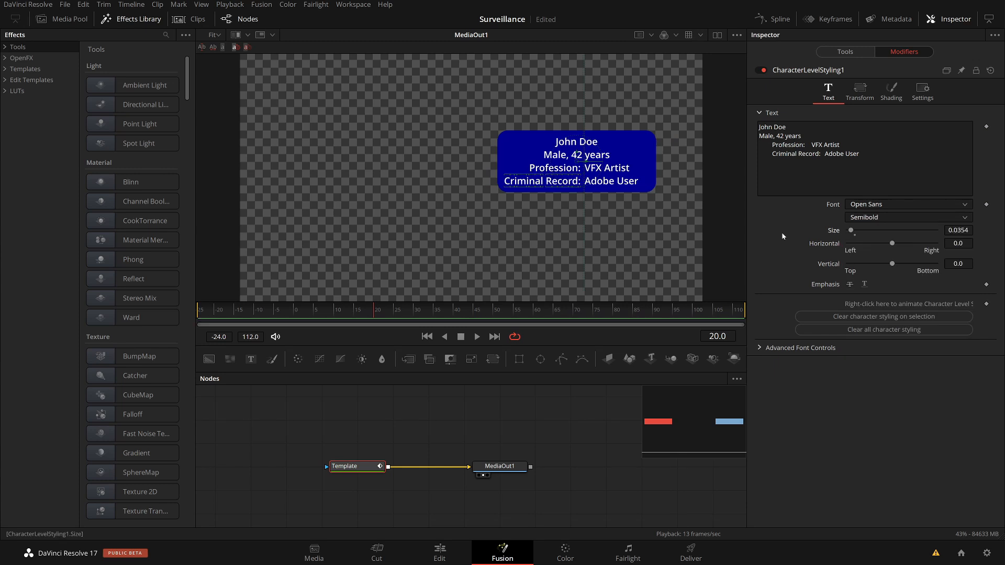
left_click(922, 218)
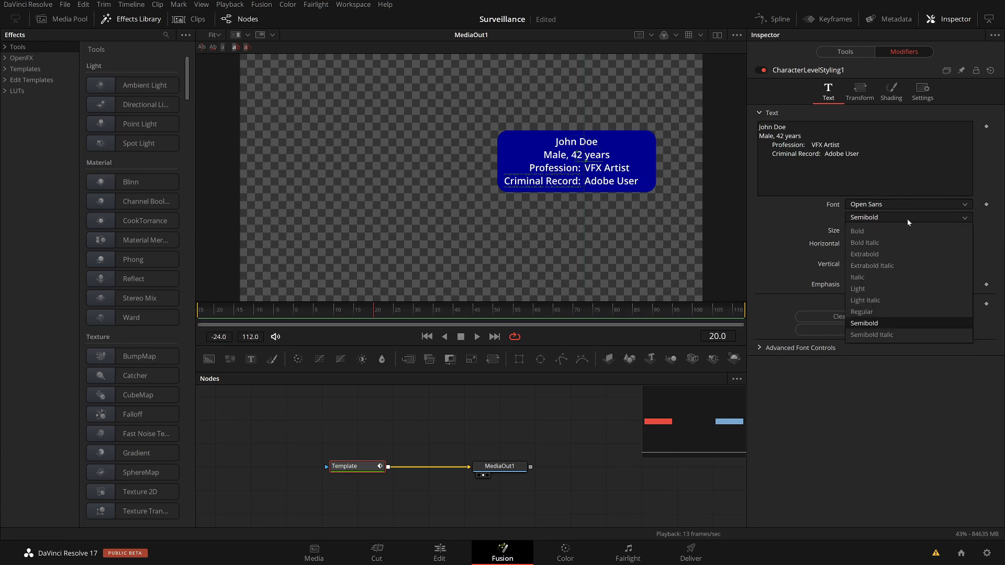
left_click(870, 284)
left_click(545, 224)
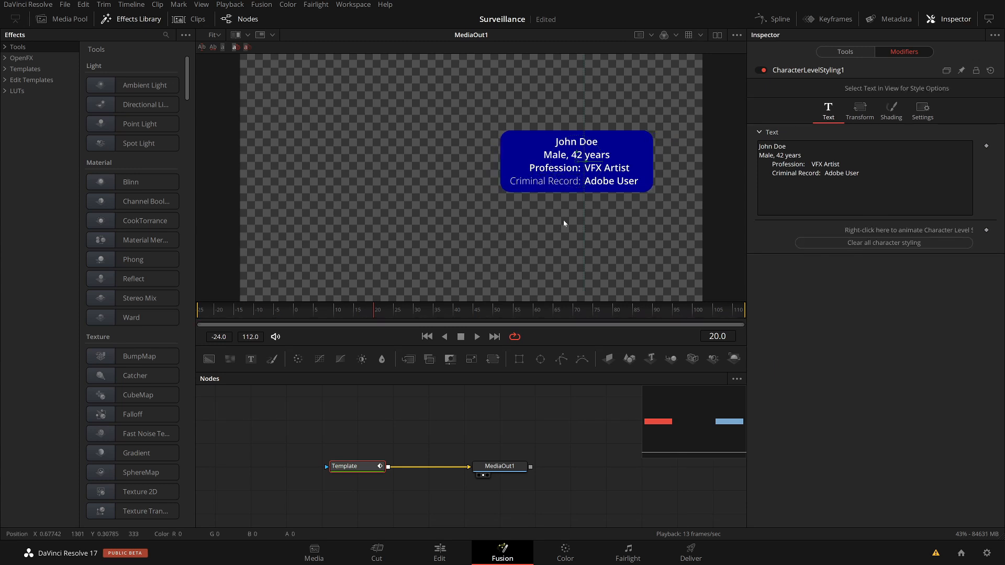
- Set the font style of the "Profession:" label to Light as well
left_click_drag(572, 175, 582, 176)
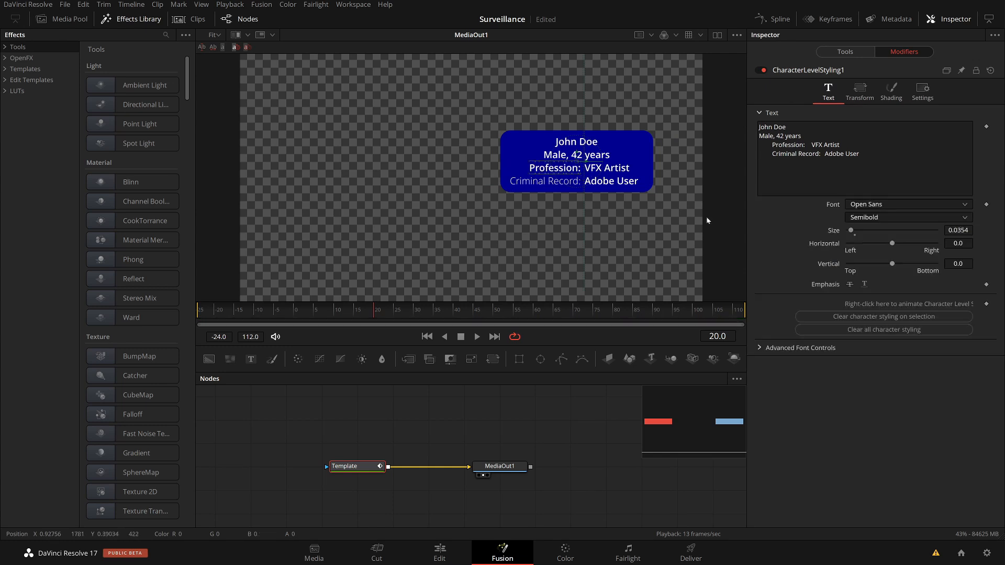
left_click(871, 220)
left_click(870, 288)
left_click(646, 246)
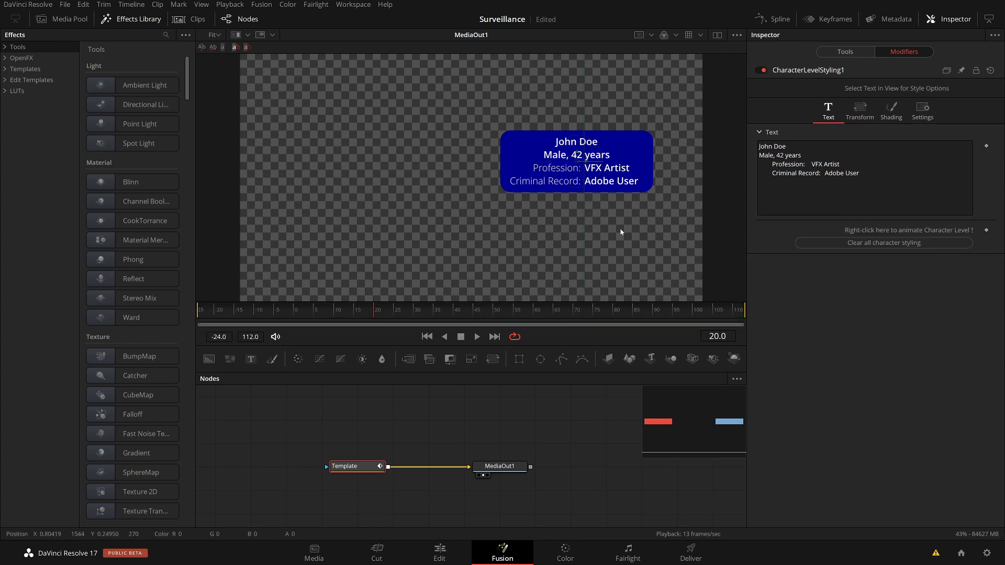
- Select the subject's name in the first line and increase its character size
left_click_drag(617, 149, 540, 135)
left_click_drag(853, 230, 855, 233)
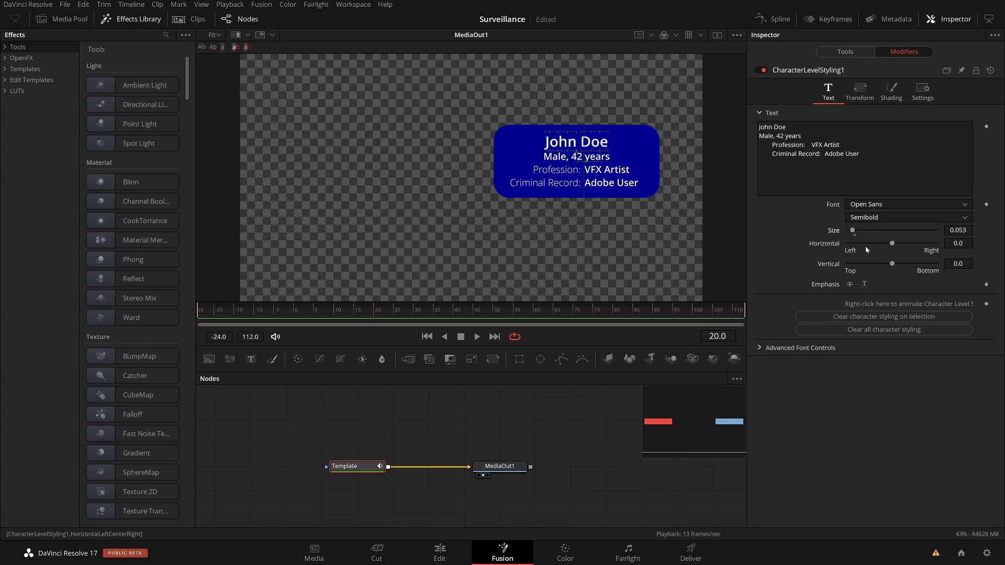
left_click_drag(856, 233, 856, 233)
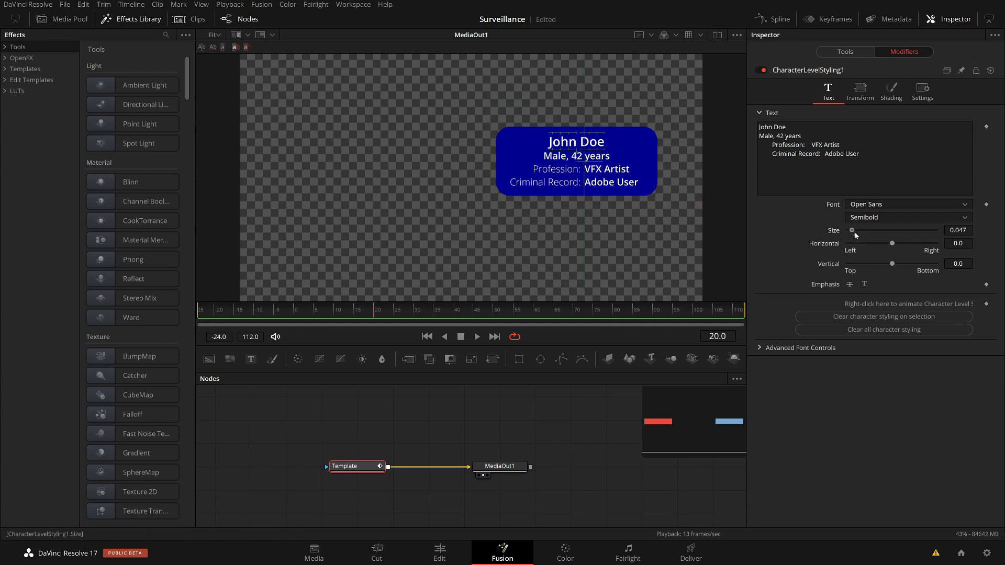
left_click(633, 262)
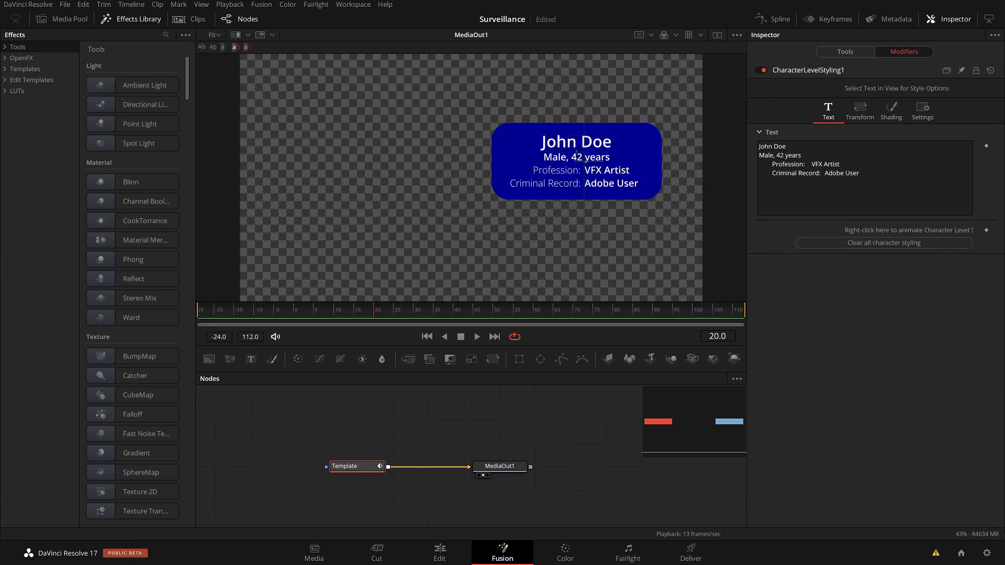
- In the Template's shading element 2, set the blue box's Extend Vertical to 2.0 and its Y offset to 0.069
left_click(845, 52)
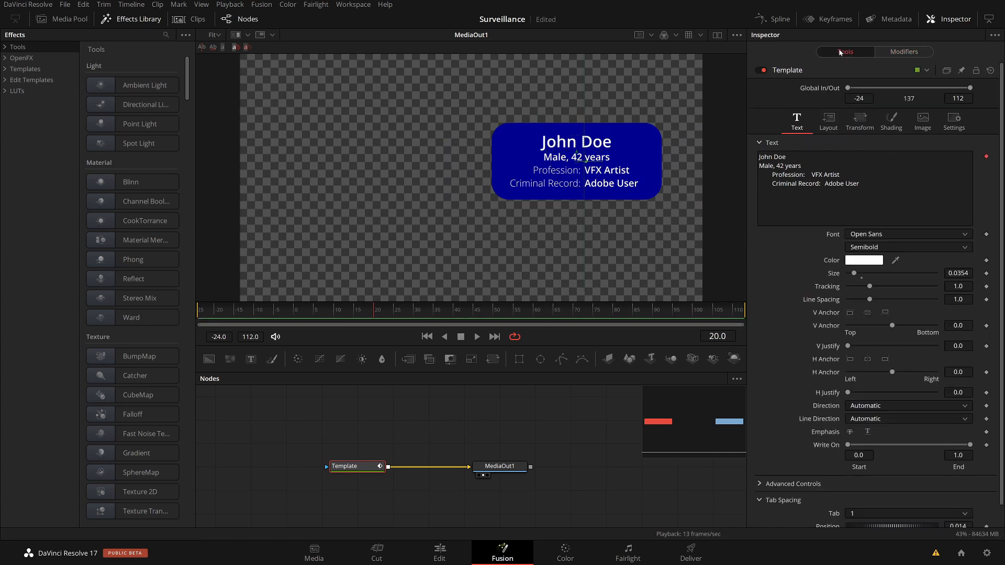
left_click(888, 121)
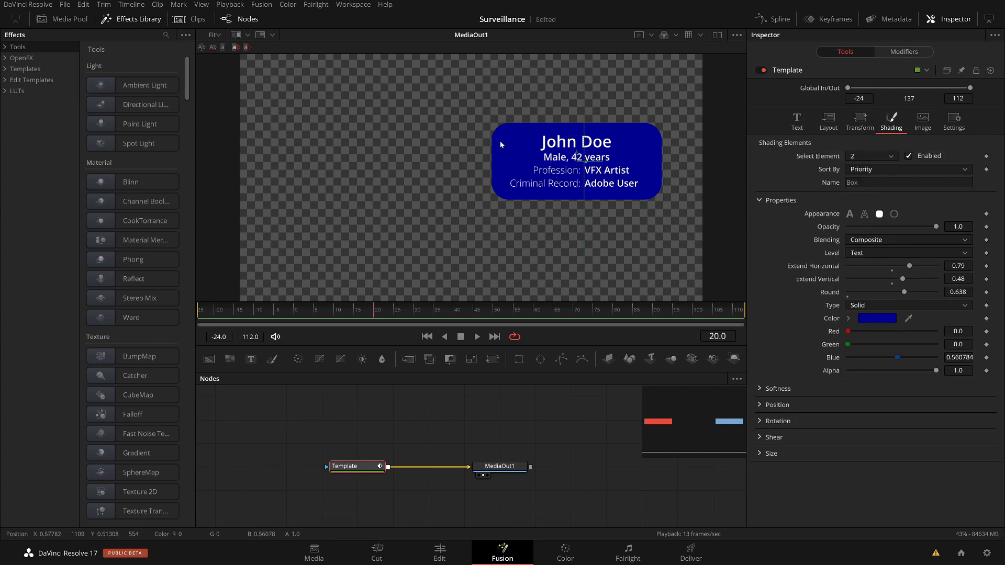
left_click_drag(596, 111, 577, 138)
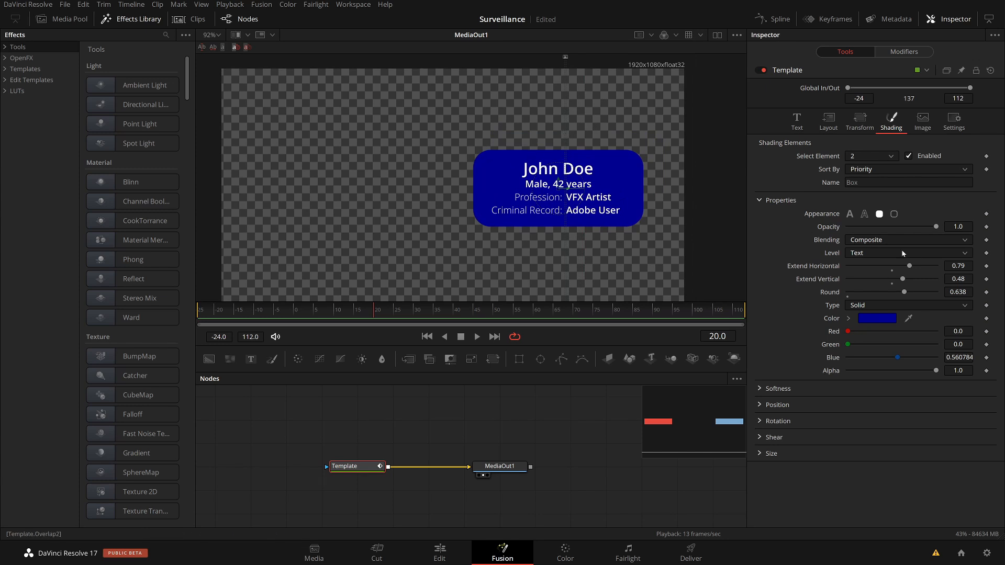
left_click(927, 132)
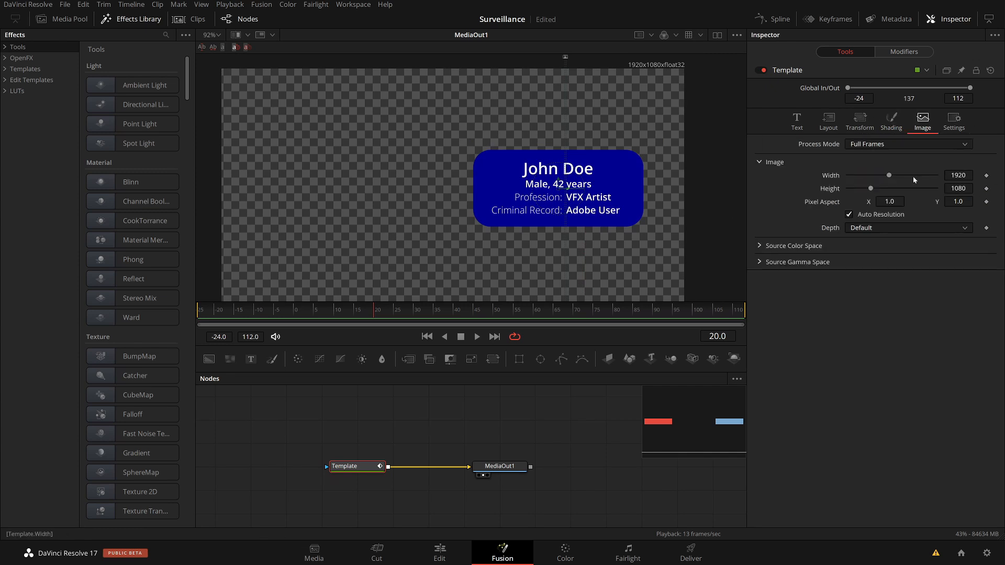
left_click(892, 120)
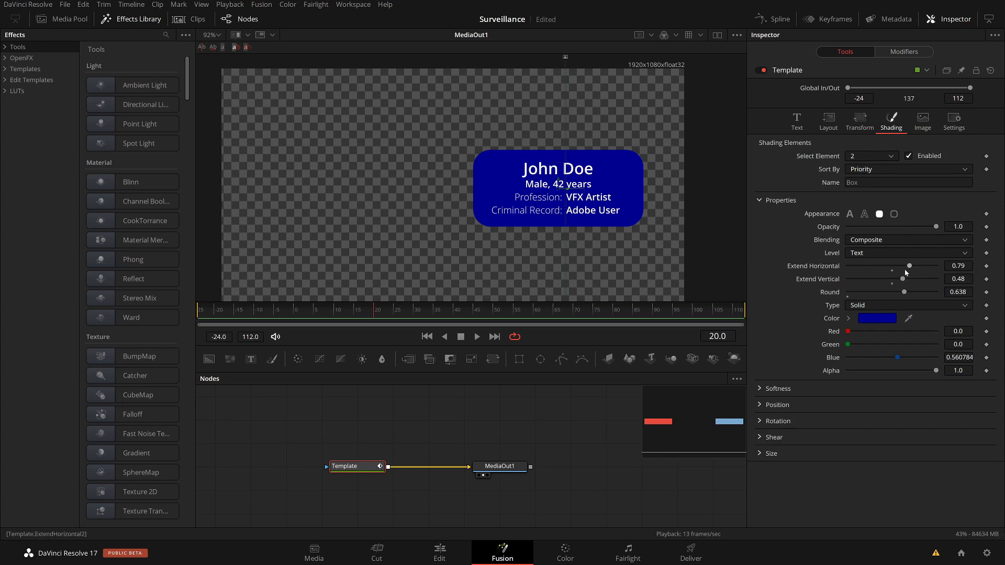
left_click_drag(902, 280, 937, 280)
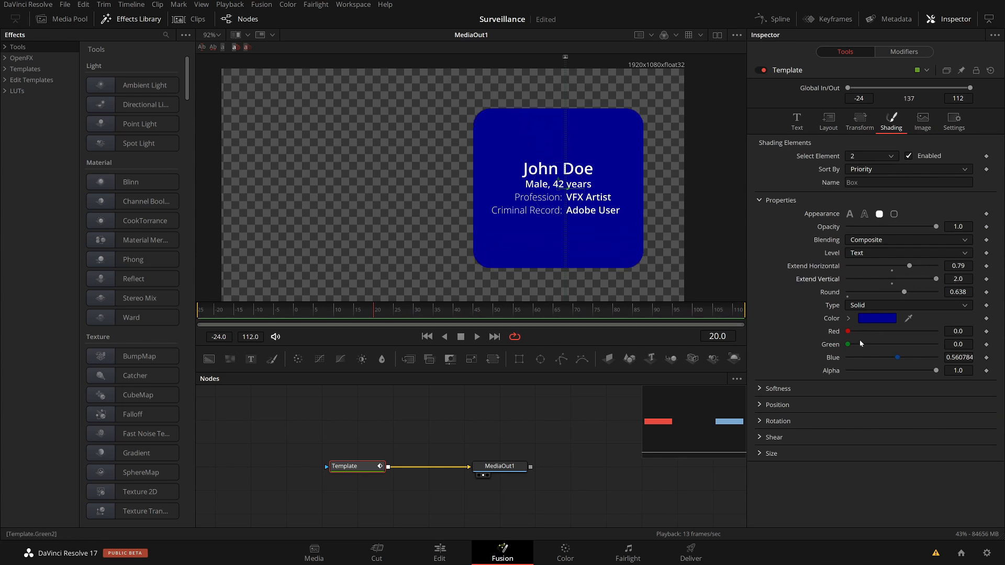
left_click(762, 406)
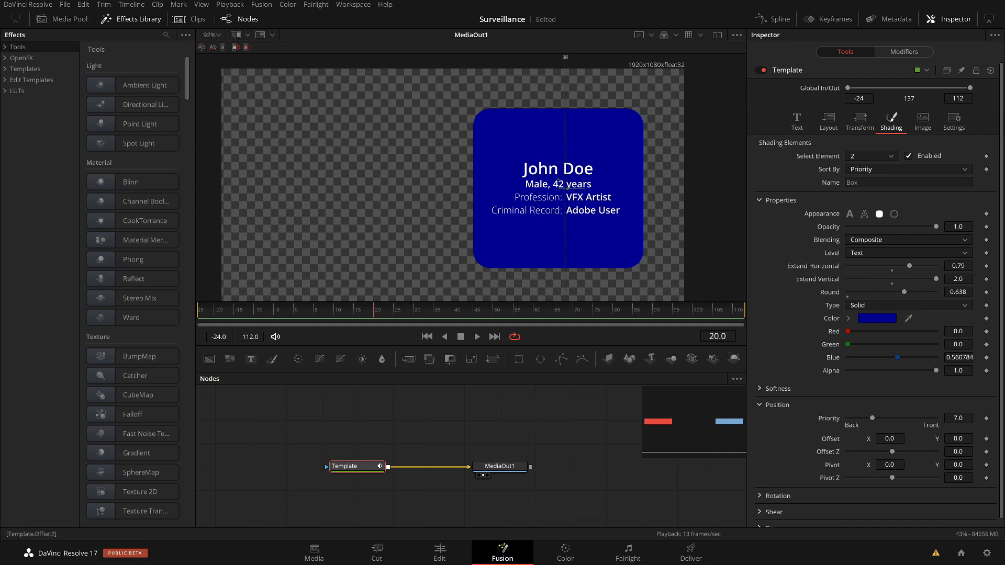
left_click_drag(959, 439, 995, 438)
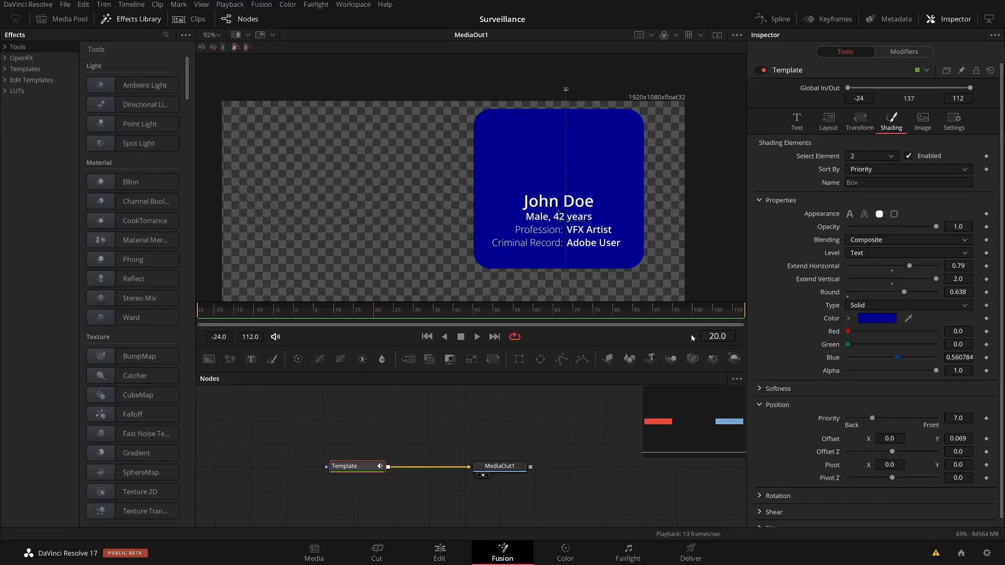
left_click(883, 156)
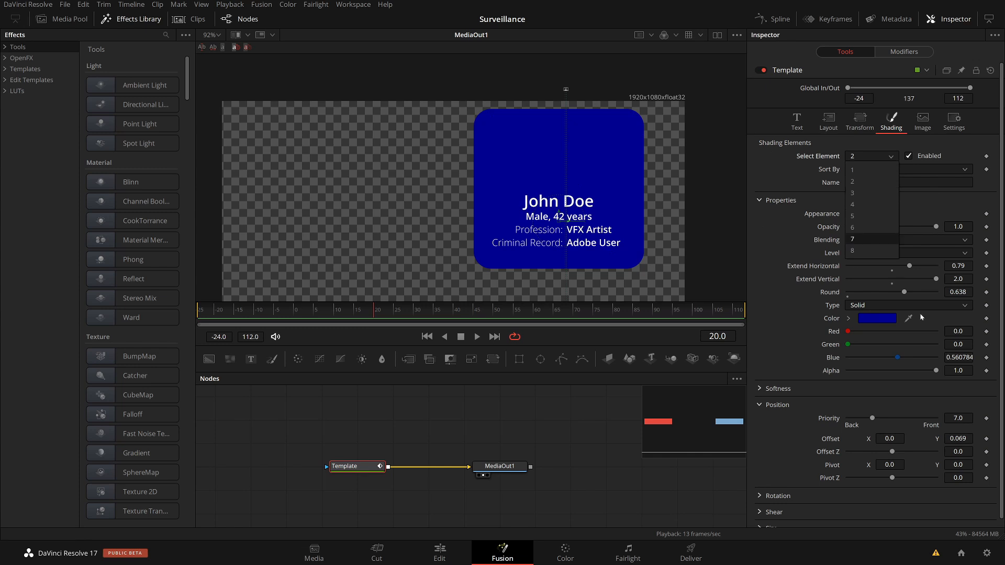
left_click(863, 181)
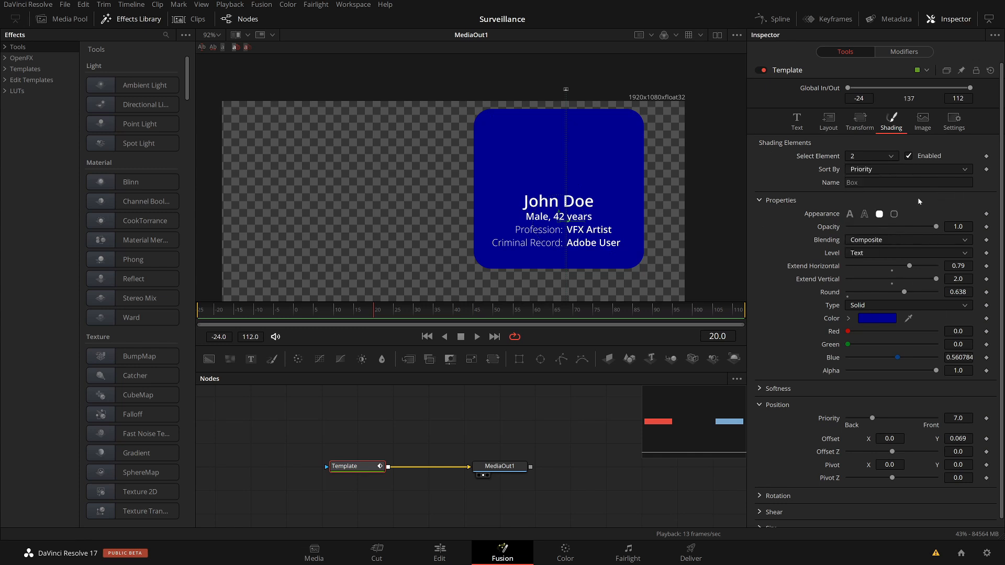
left_click_drag(564, 198, 564, 200)
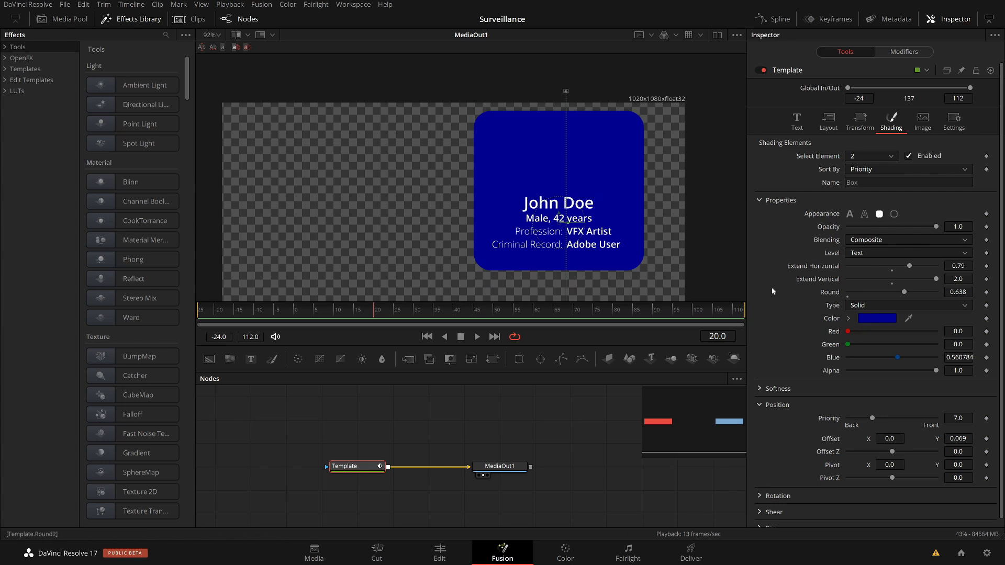
left_click_drag(382, 440, 394, 448)
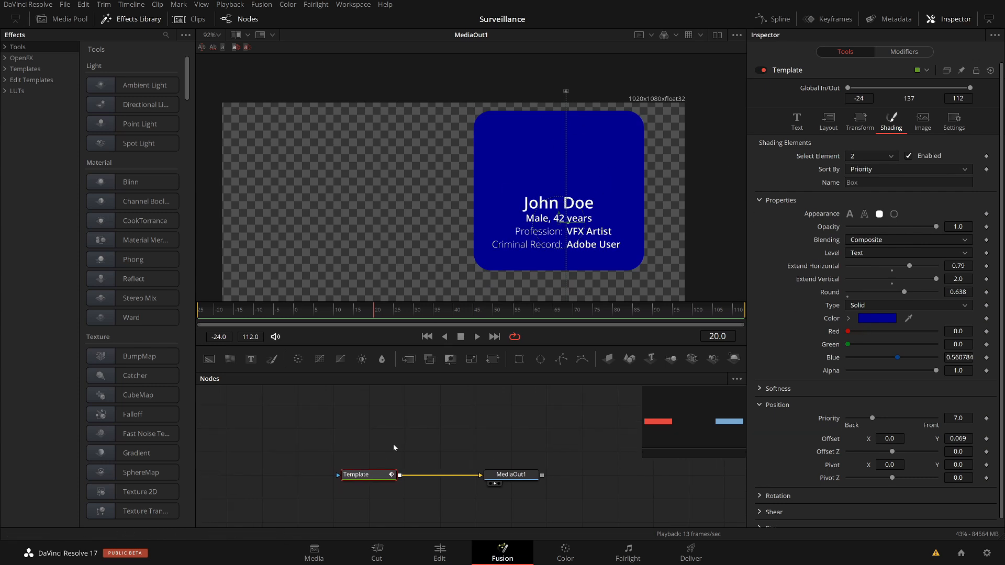
left_click(414, 435)
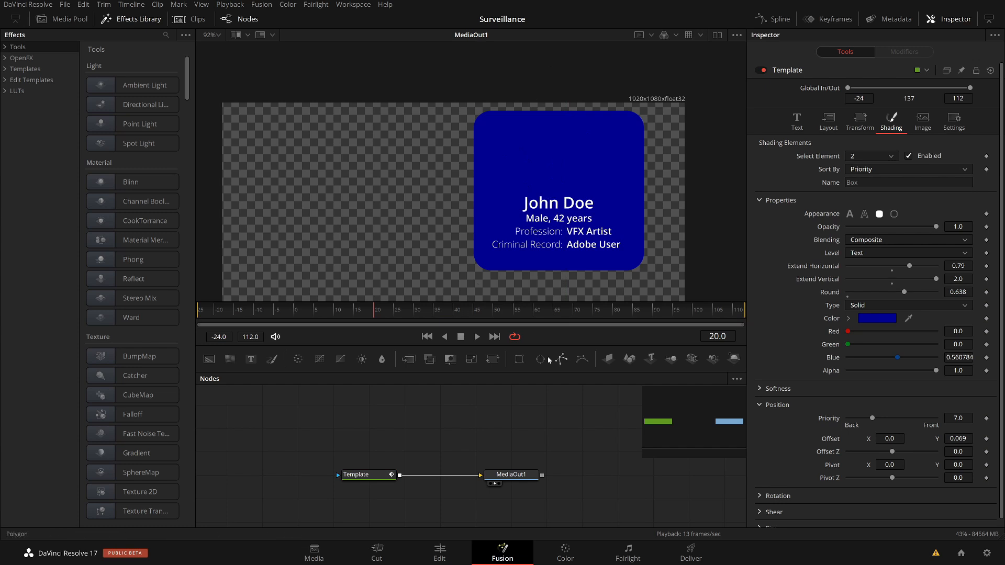
- Merge HeadProfile.png from the media pool over the Template and place it above the name, at about X 0.72, Y 0.78
left_click_drag(370, 476, 263, 478)
left_click(52, 18)
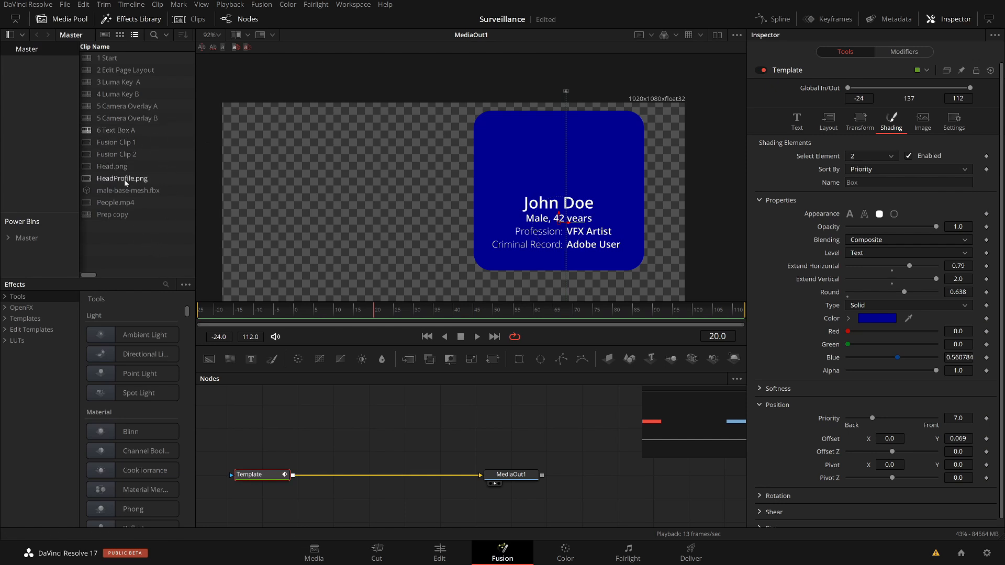
left_click_drag(111, 178, 337, 478)
left_click_drag(457, 235, 556, 161)
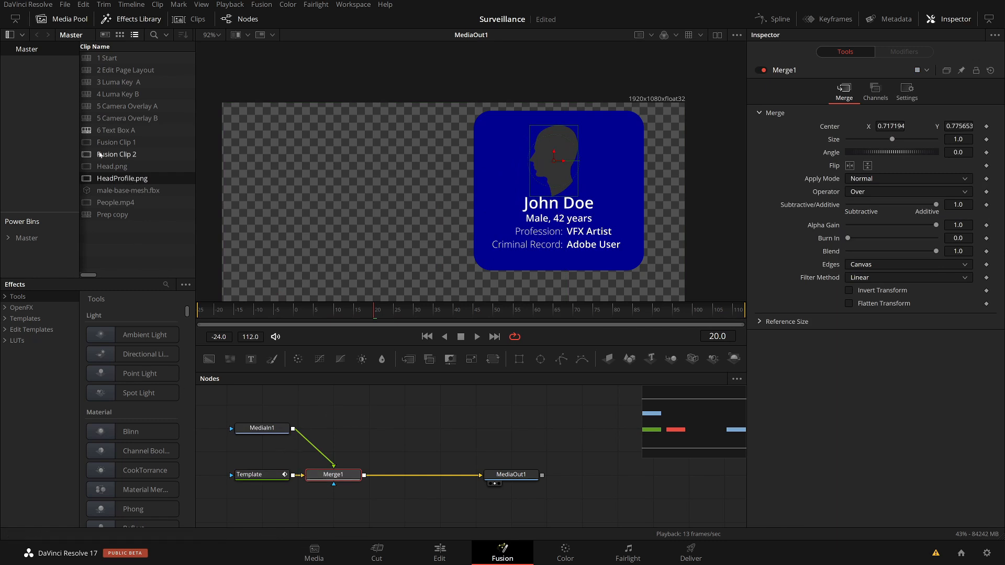
- Add Head.png to the node graph, connect it to Merge1's foreground in place of HeadProfile.png and align its node above the merge
left_click_drag(112, 166, 333, 465)
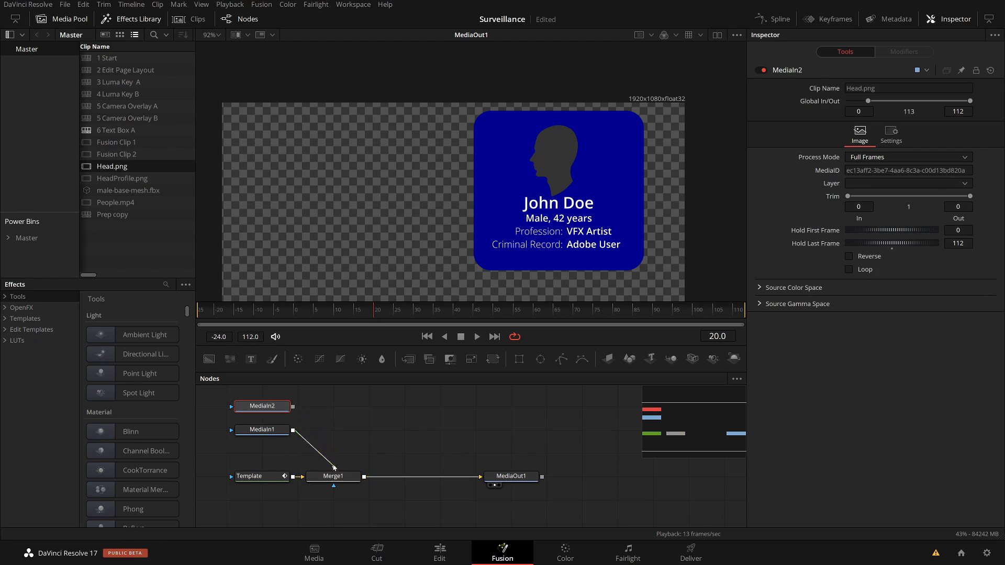
left_click_drag(293, 407, 334, 469)
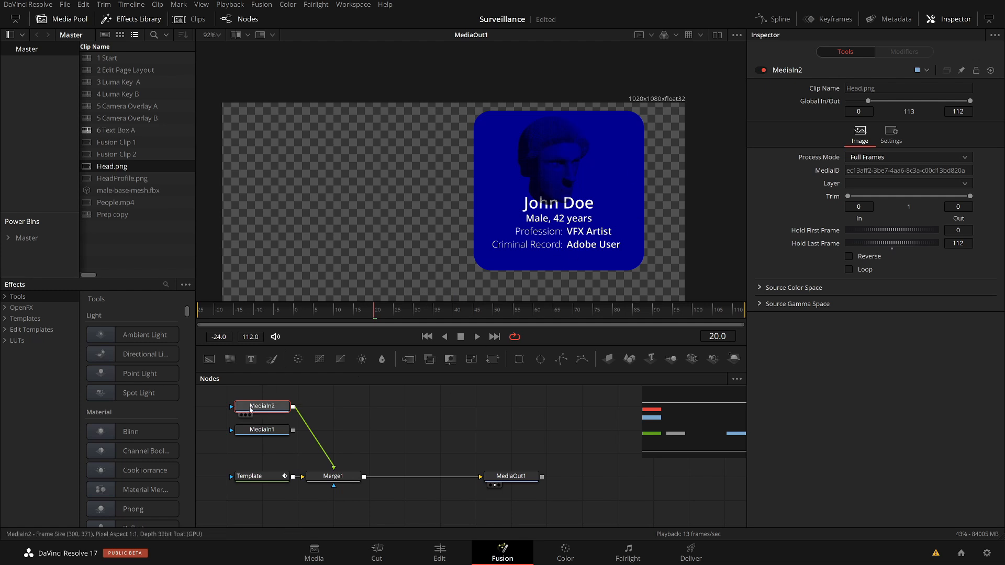
left_click_drag(261, 407, 323, 406)
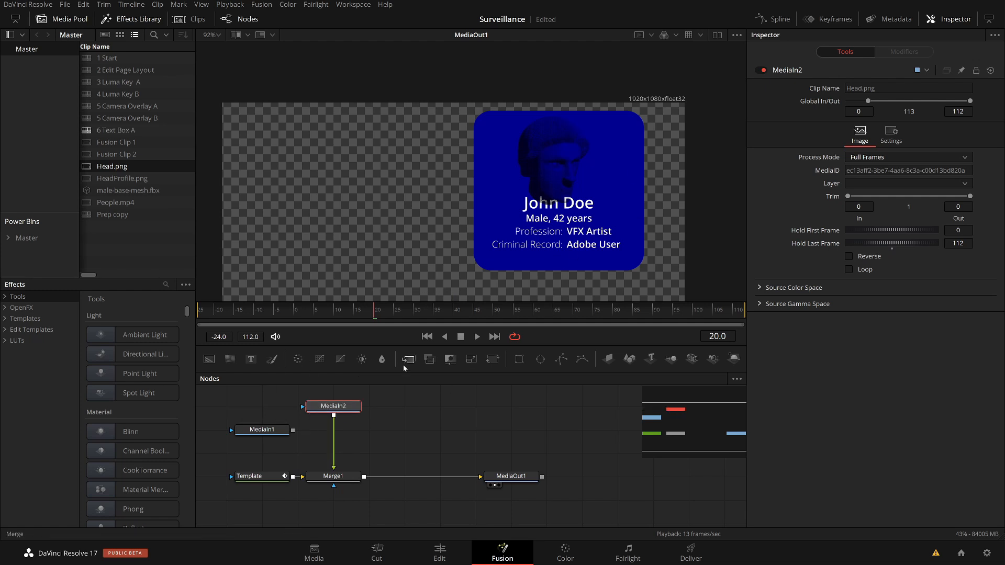
- Insert a BrightnessContrast node between MediaIn2 and Merge1, and show MediaIn2 in a separate viewer
left_click(362, 359)
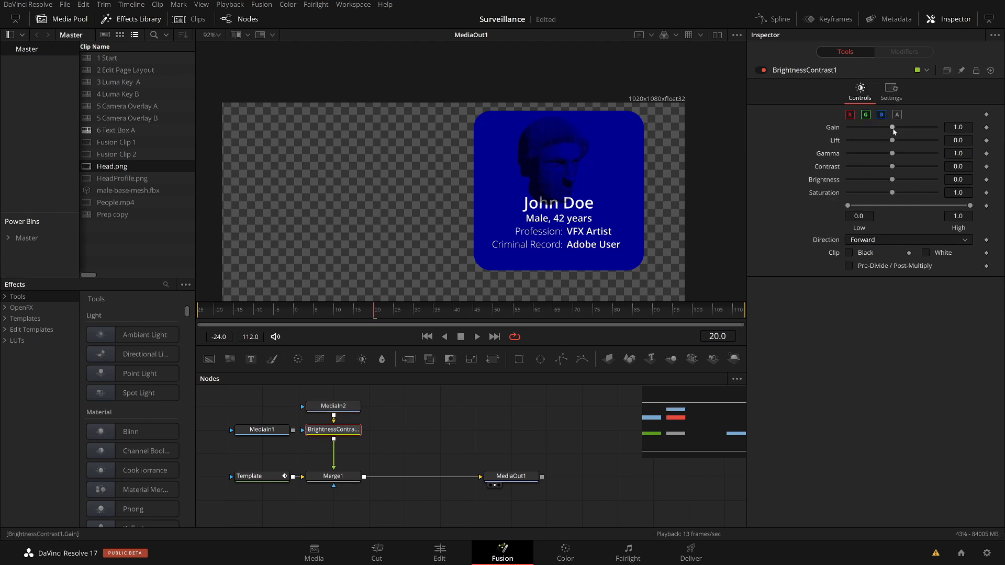
left_click(892, 132)
left_click_drag(323, 429, 348, 448)
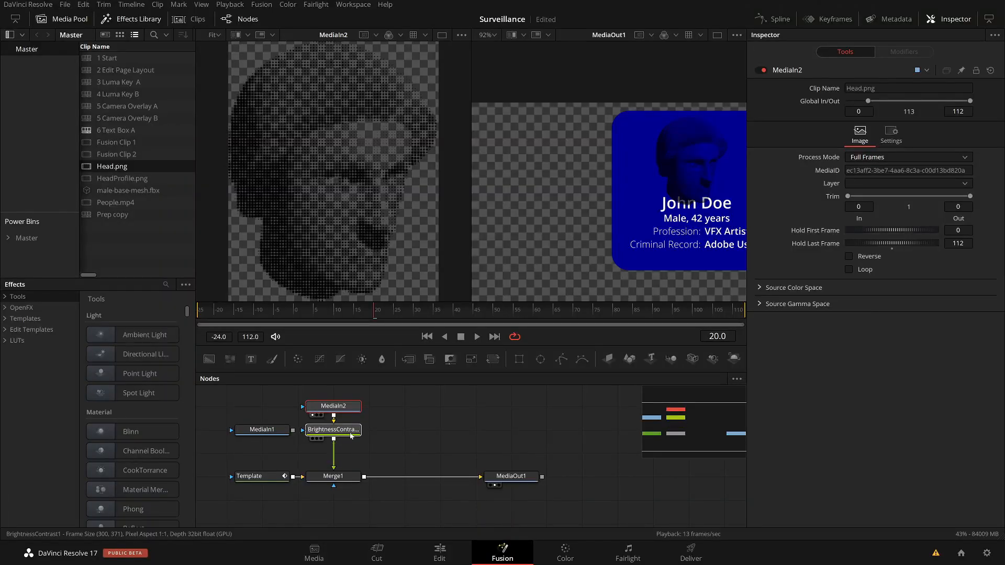
left_click(351, 436)
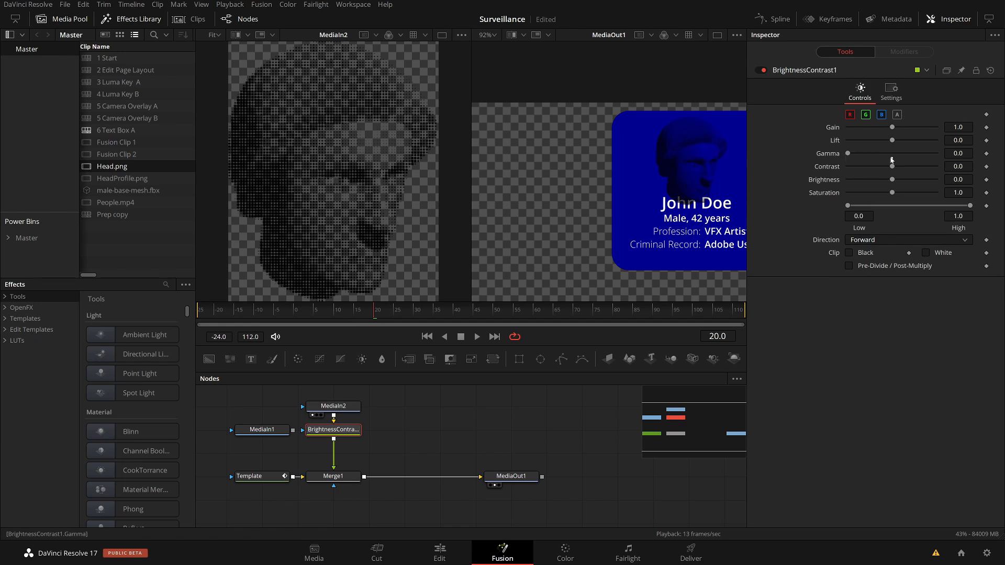
- Brighten the head image by setting BrightnessContrast1's Lift to 1.0 with Pre-Divide / Post-Multiply enabled
left_click_drag(892, 140, 934, 141)
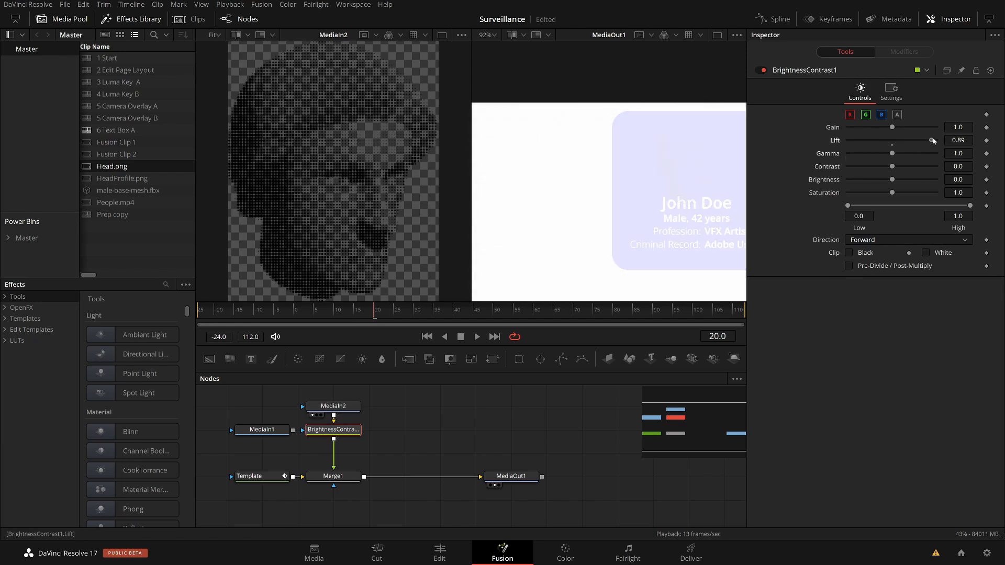
left_click(849, 266)
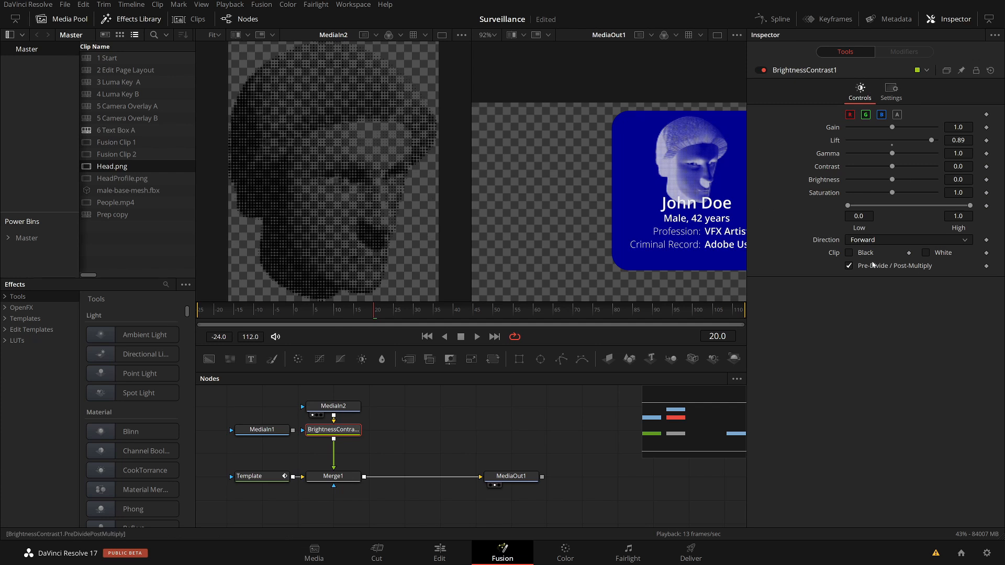
left_click(859, 267)
left_click(858, 267)
mouse_move(935, 142)
left_mouse_down()
mouse_move(897, 142)
mouse_move(961, 140)
mouse_move(939, 141)
left_mouse_up()
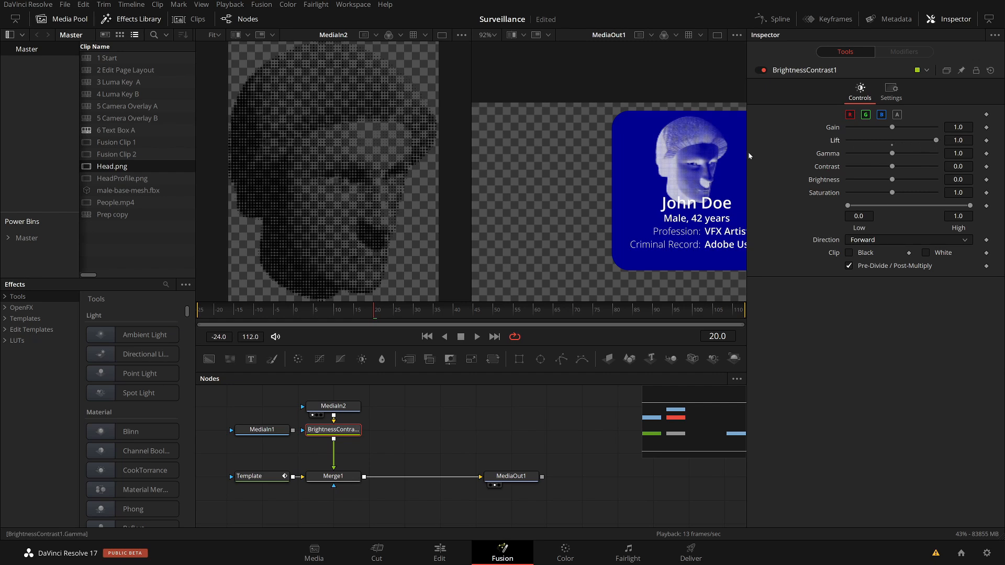
left_click_drag(607, 177, 575, 172)
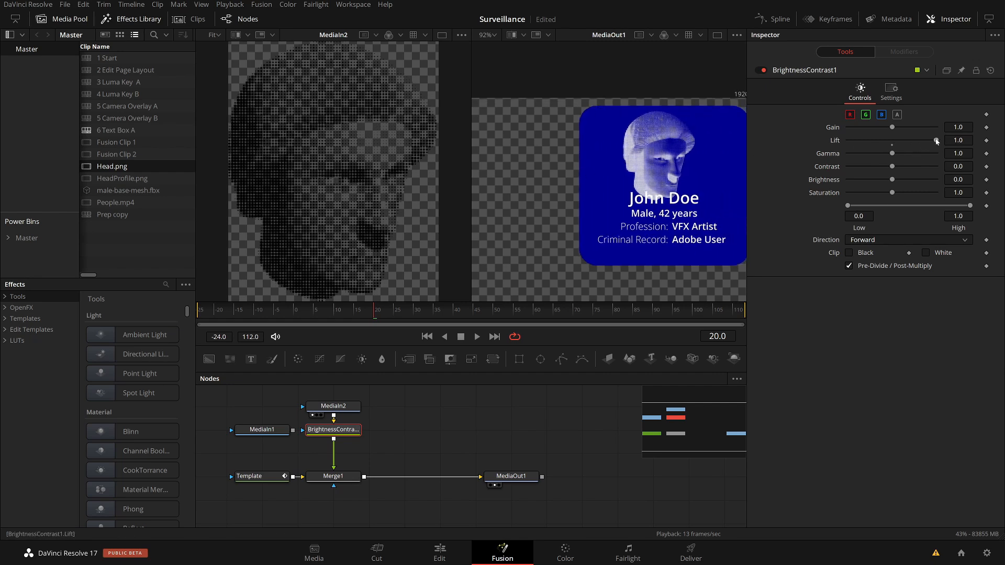